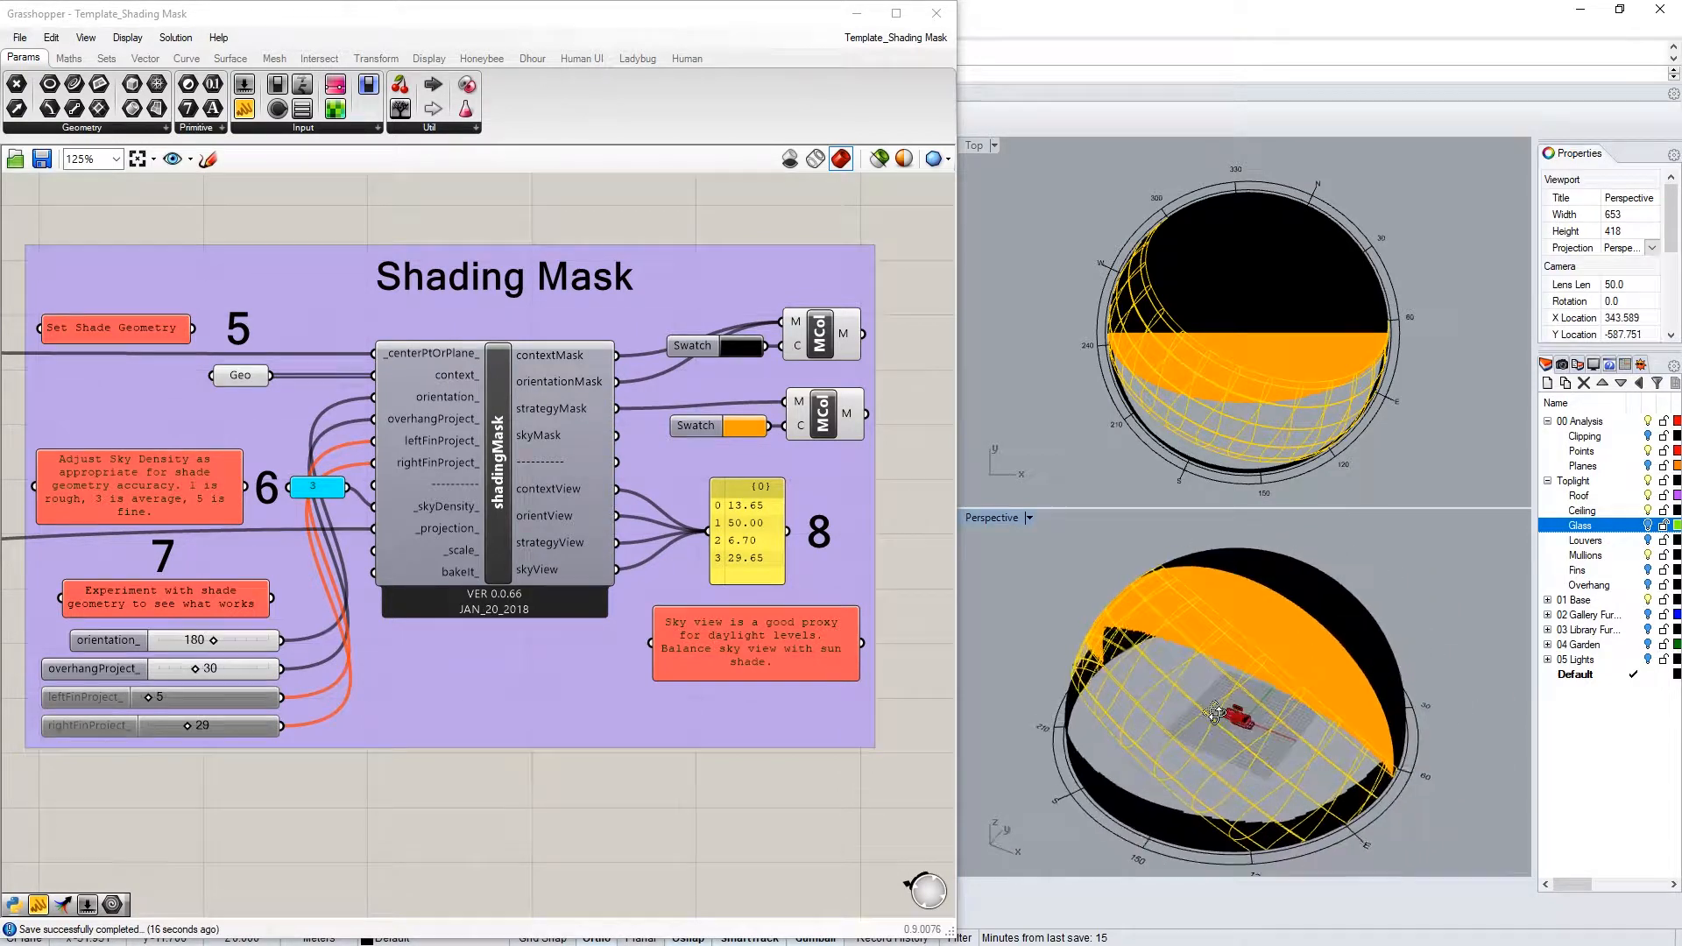
Orbit and zoom the viewport to see the sun path dome from the side
right_drag(1137, 696, 1188, 807)
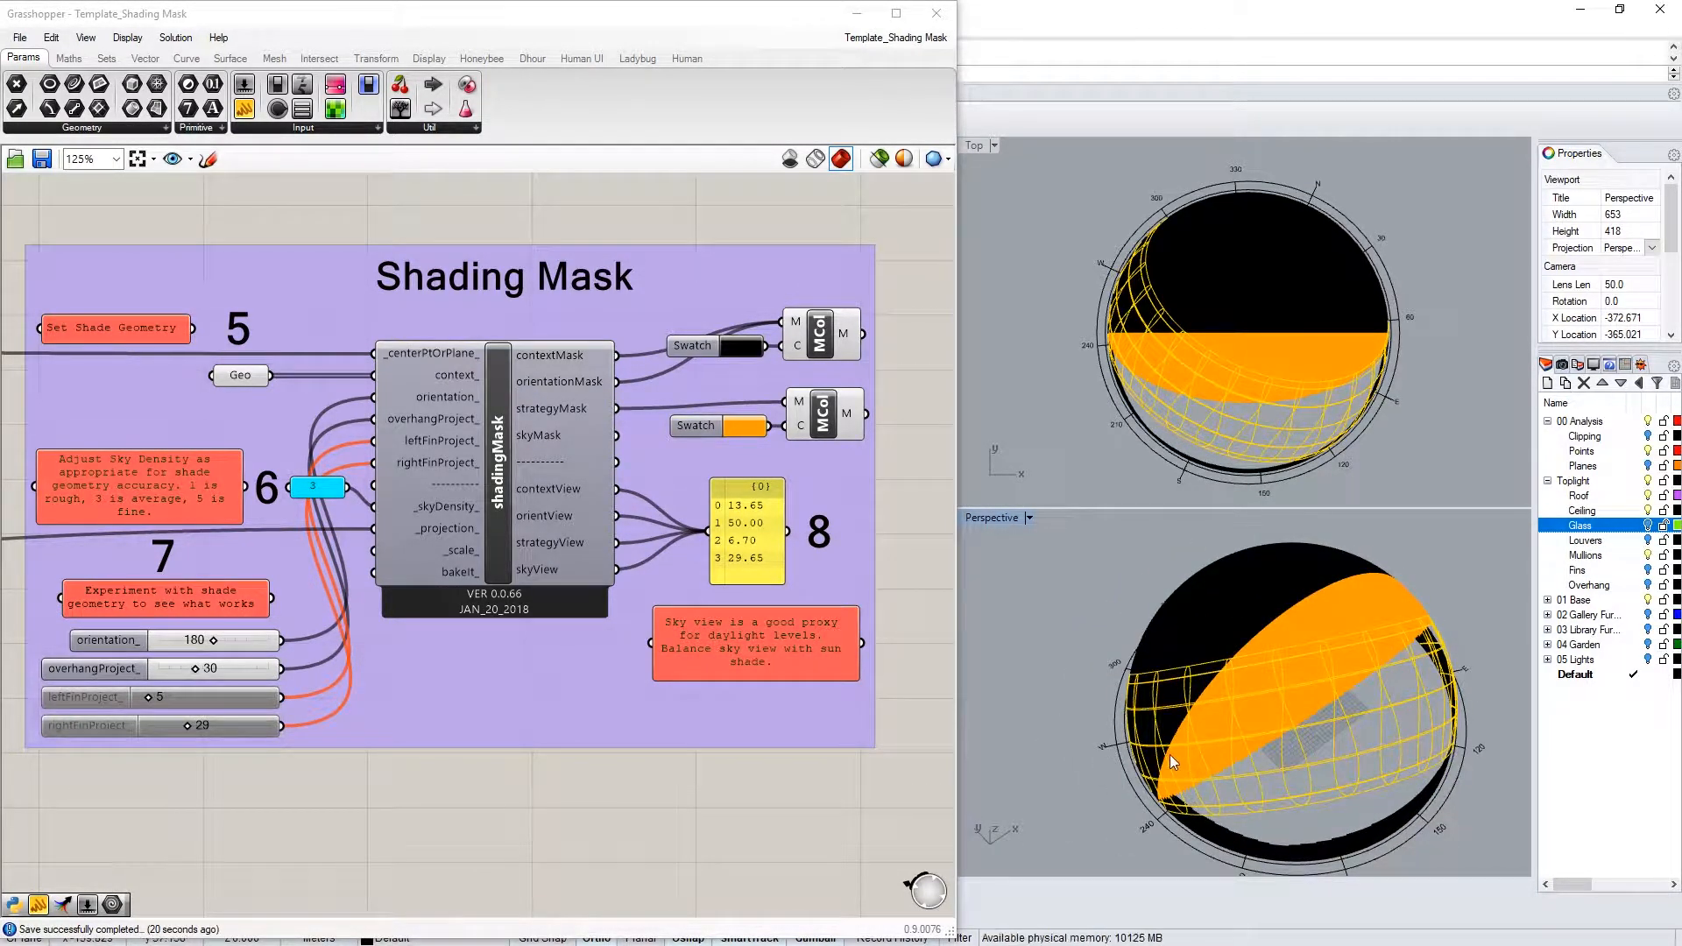
right_drag(1209, 733, 1288, 651)
scroll(1291, 757, up, 5)
right_drag(1291, 757, 1346, 764)
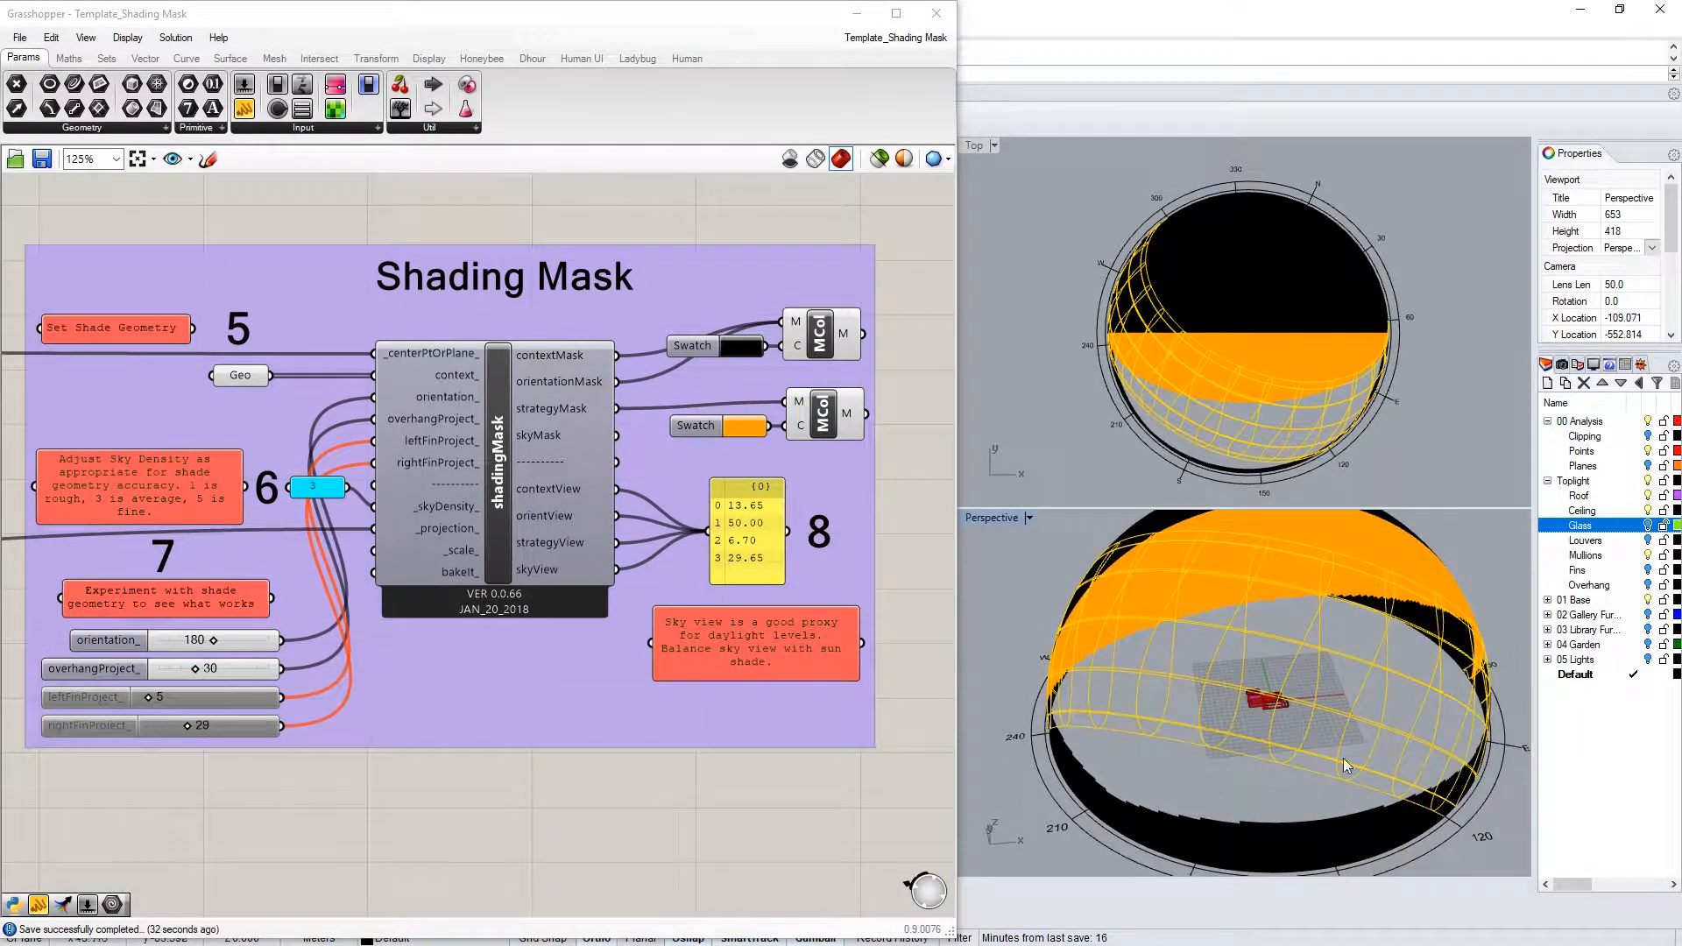
scroll(874, 539, down, 8)
Set group 1's Path component to the San Francisco .epw weather file
right_drag(426, 501, 440, 517)
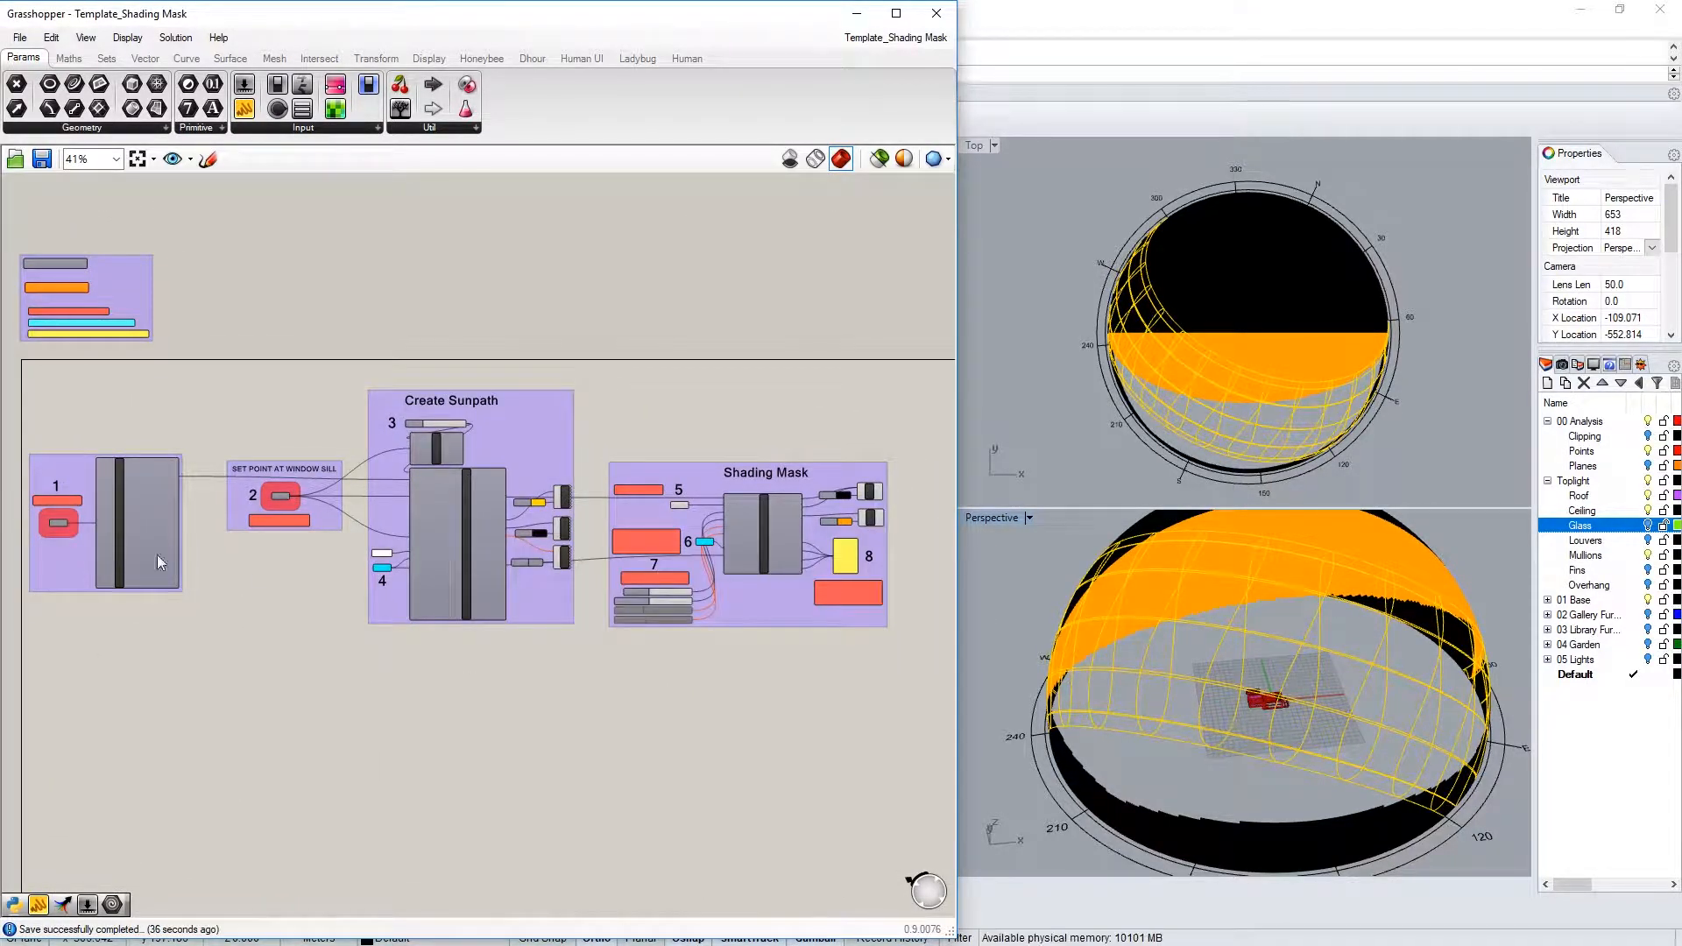
scroll(41, 516, up, 8)
right_drag(40, 516, 332, 564)
scroll(351, 564, up, 3)
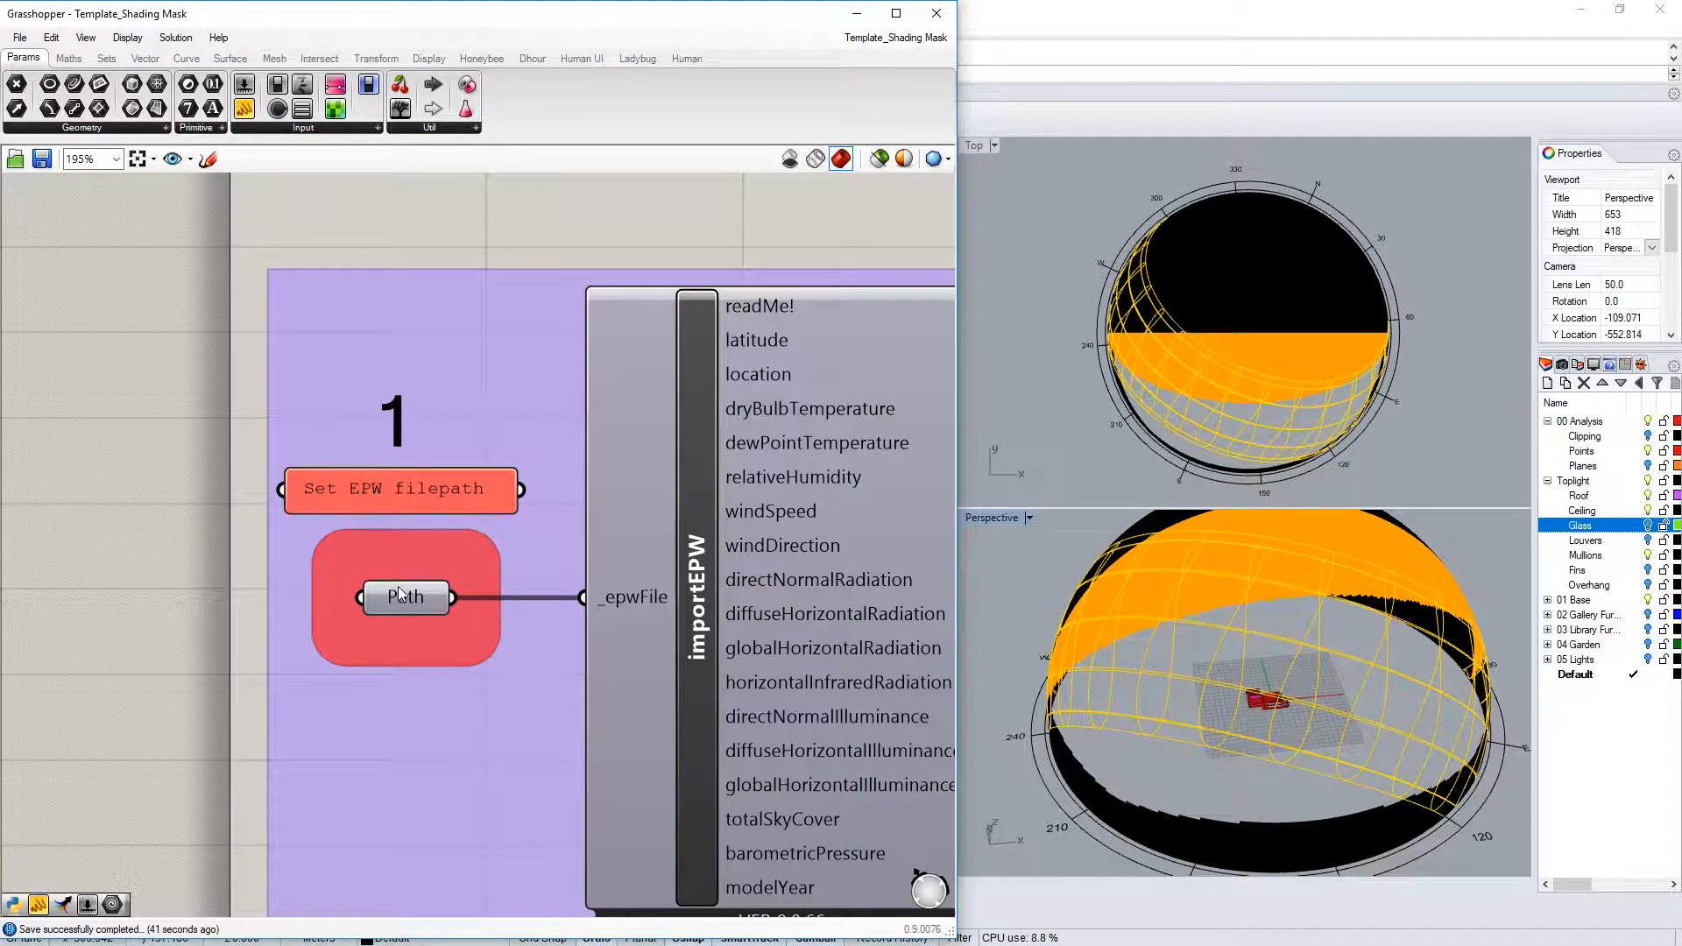
click(399, 596)
right_click(412, 598)
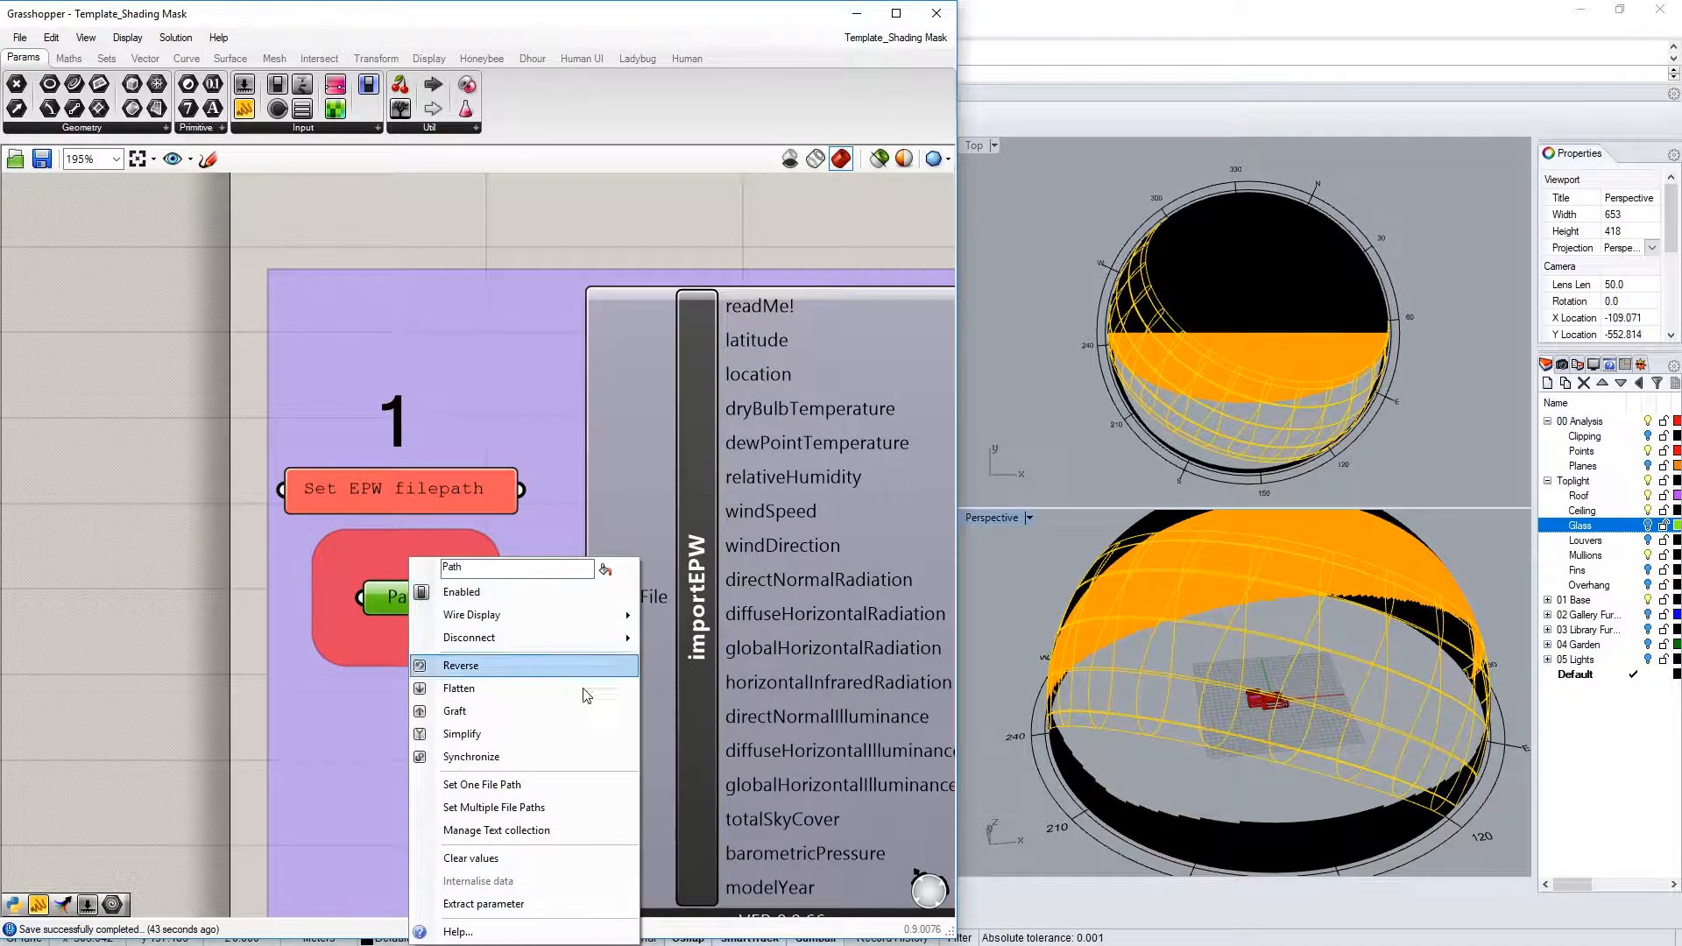
click(480, 784)
click(395, 168)
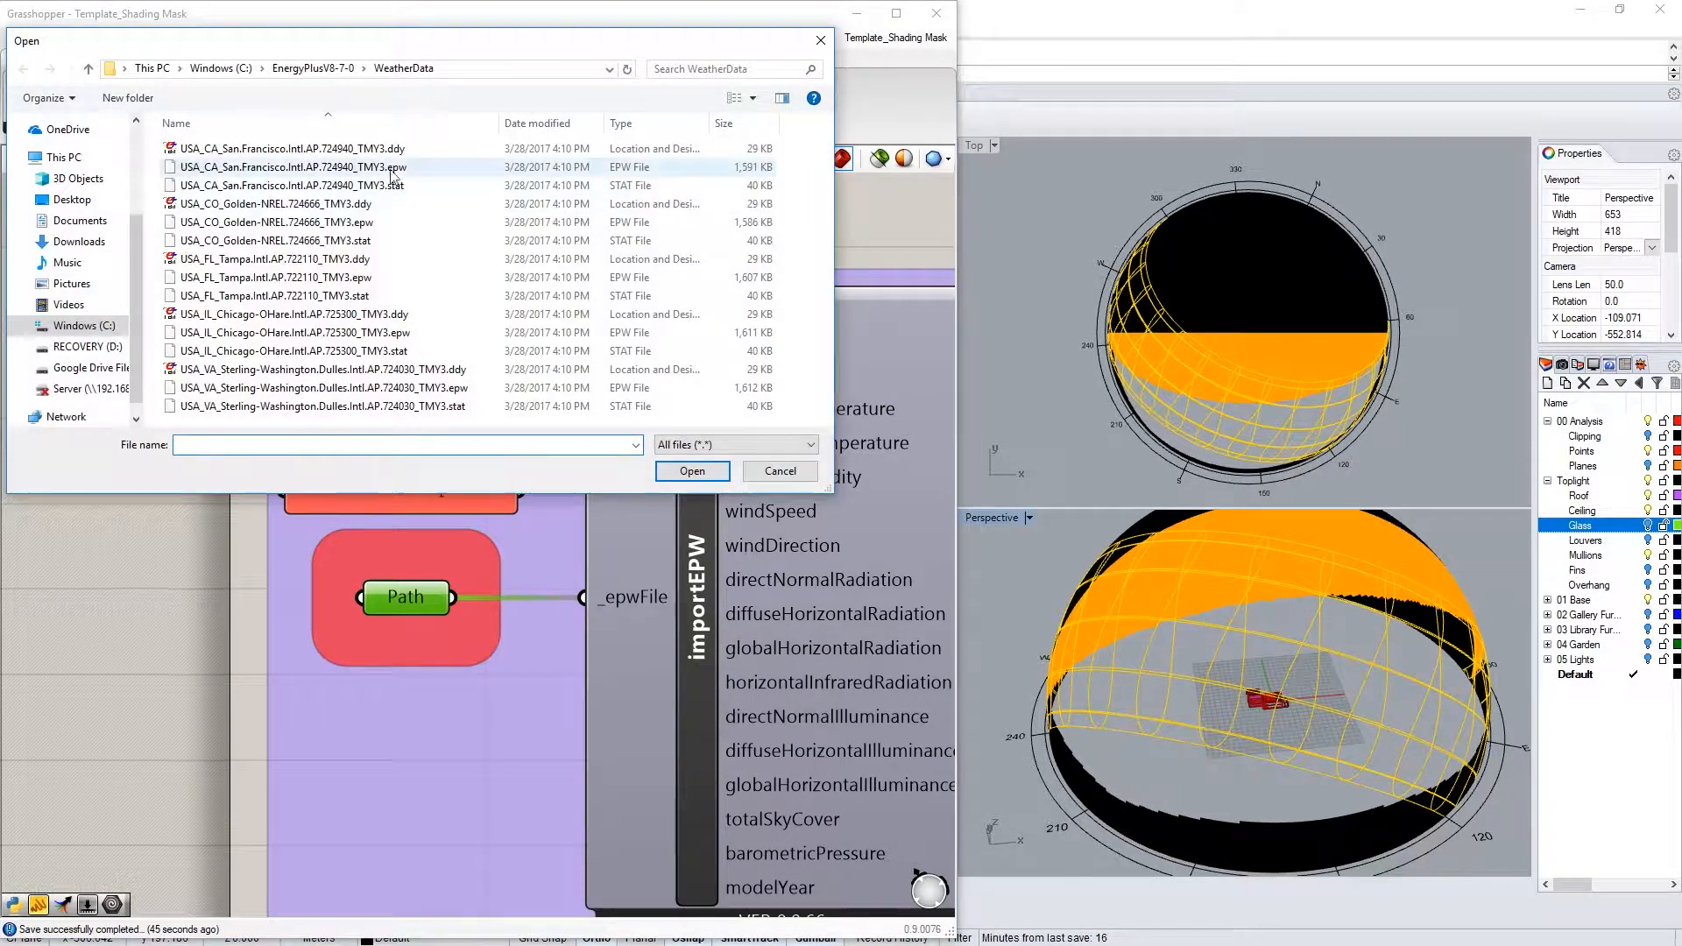
click(692, 470)
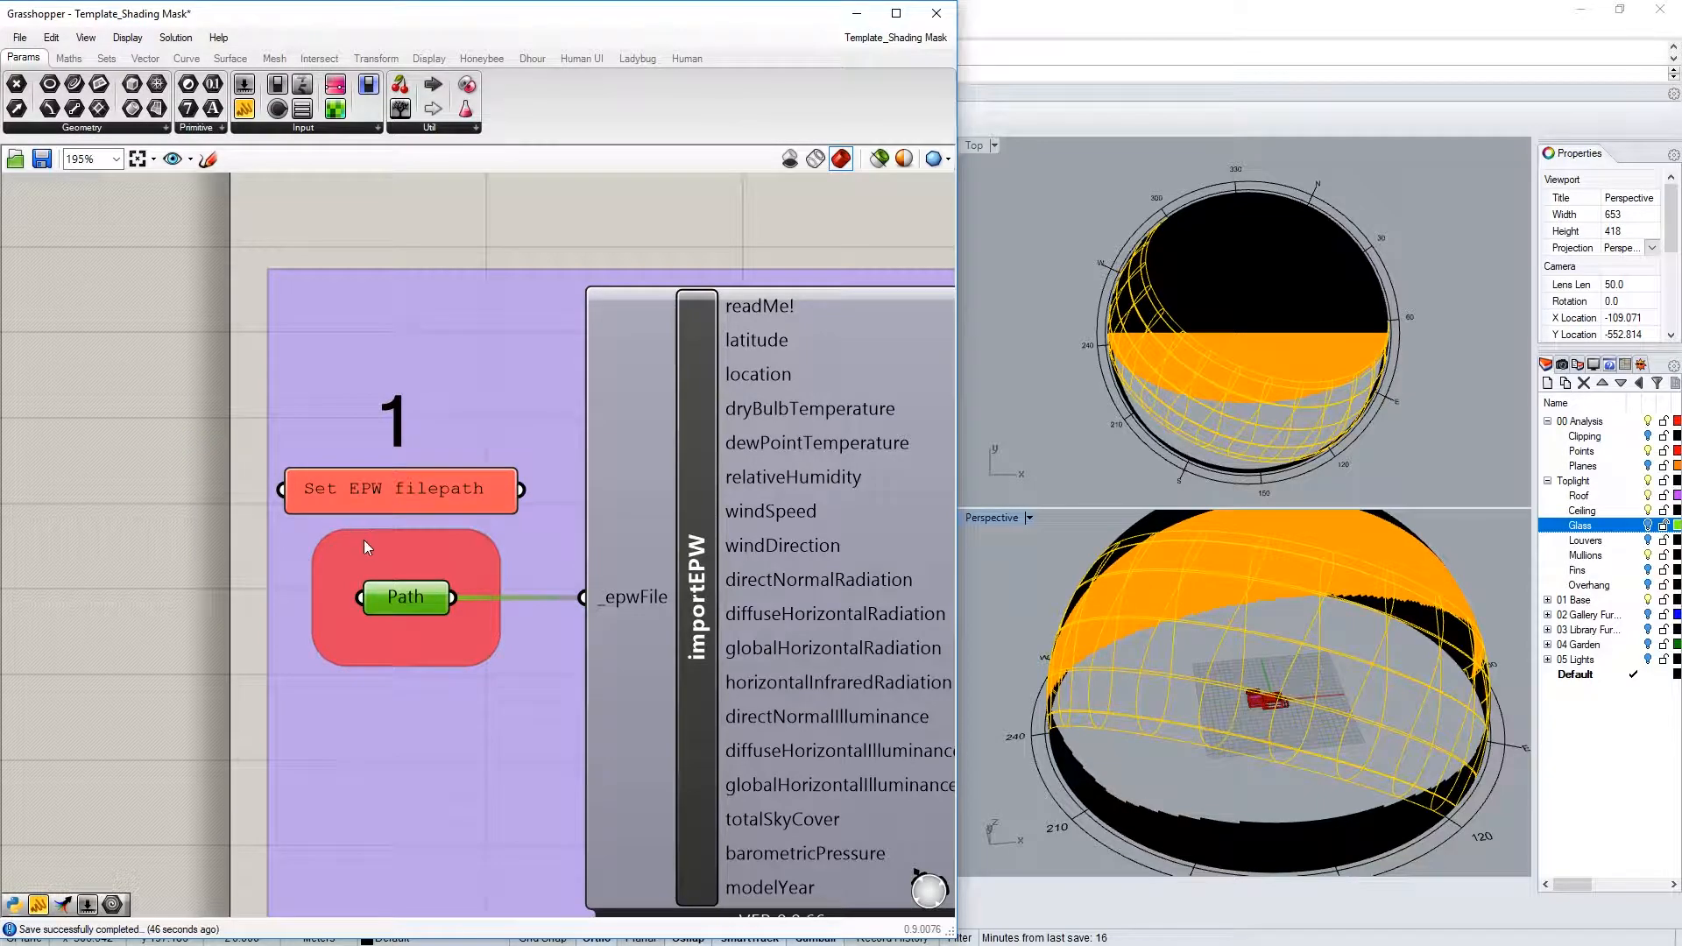
right_drag(559, 560, 368, 538)
scroll(108, 561, down, 3)
click(627, 631)
Switch previews to selected-only and zoom (ZS) to a selected building wall
right_drag(624, 530, 144, 529)
scroll(324, 454, up, 3)
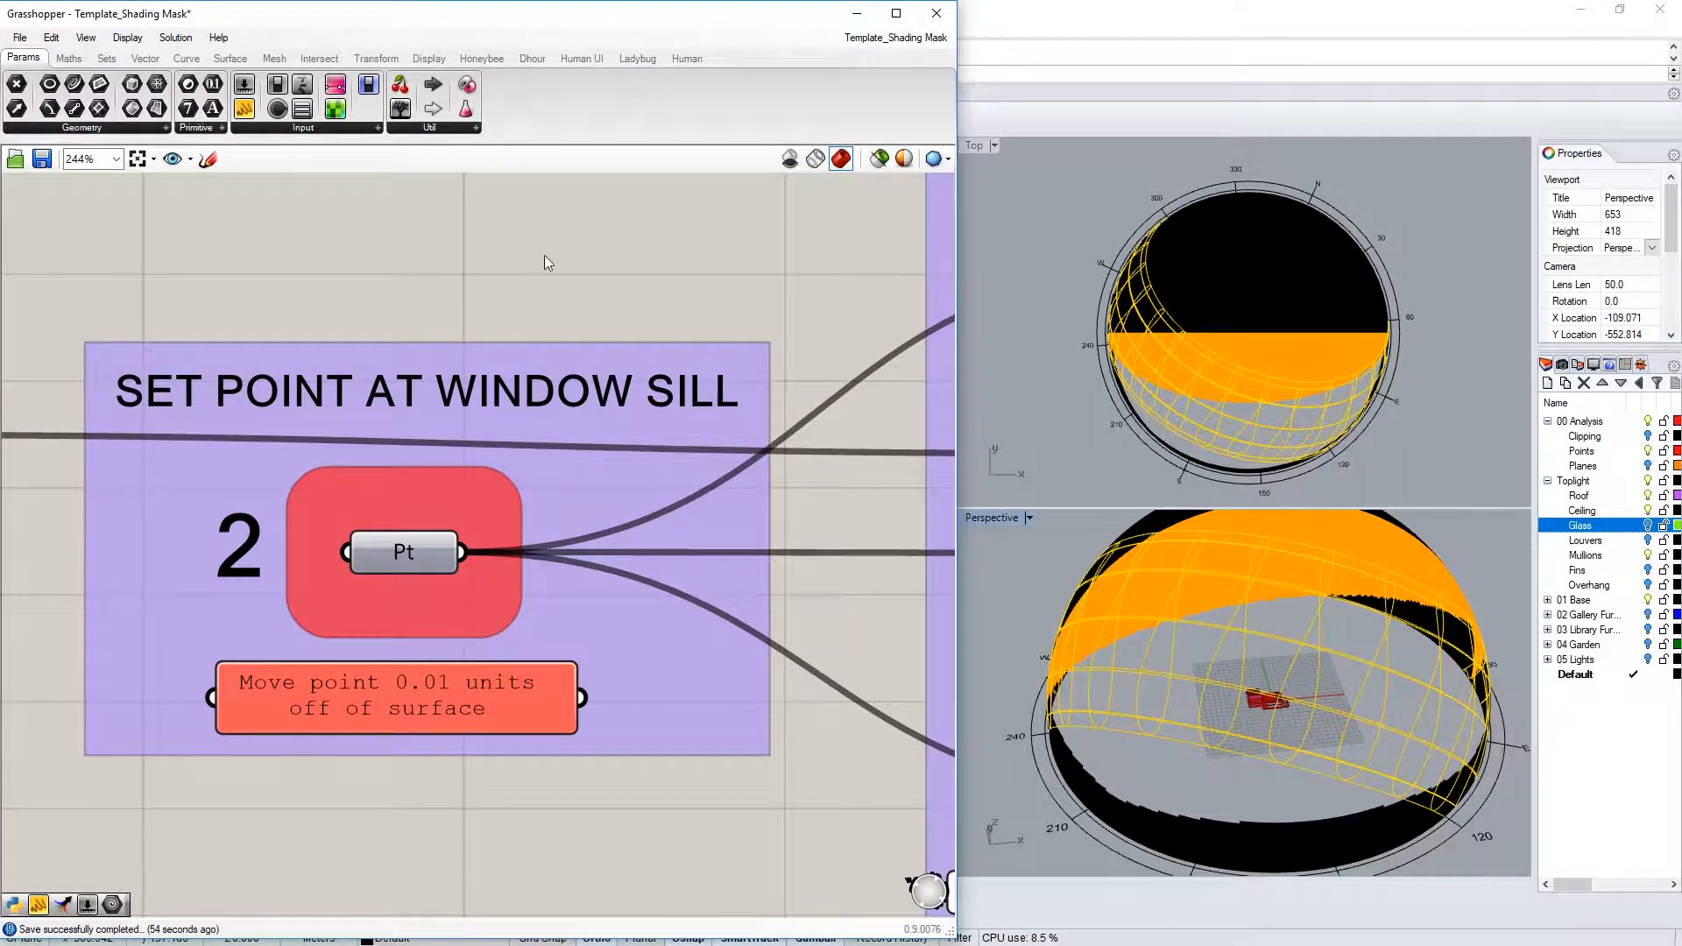
click(879, 159)
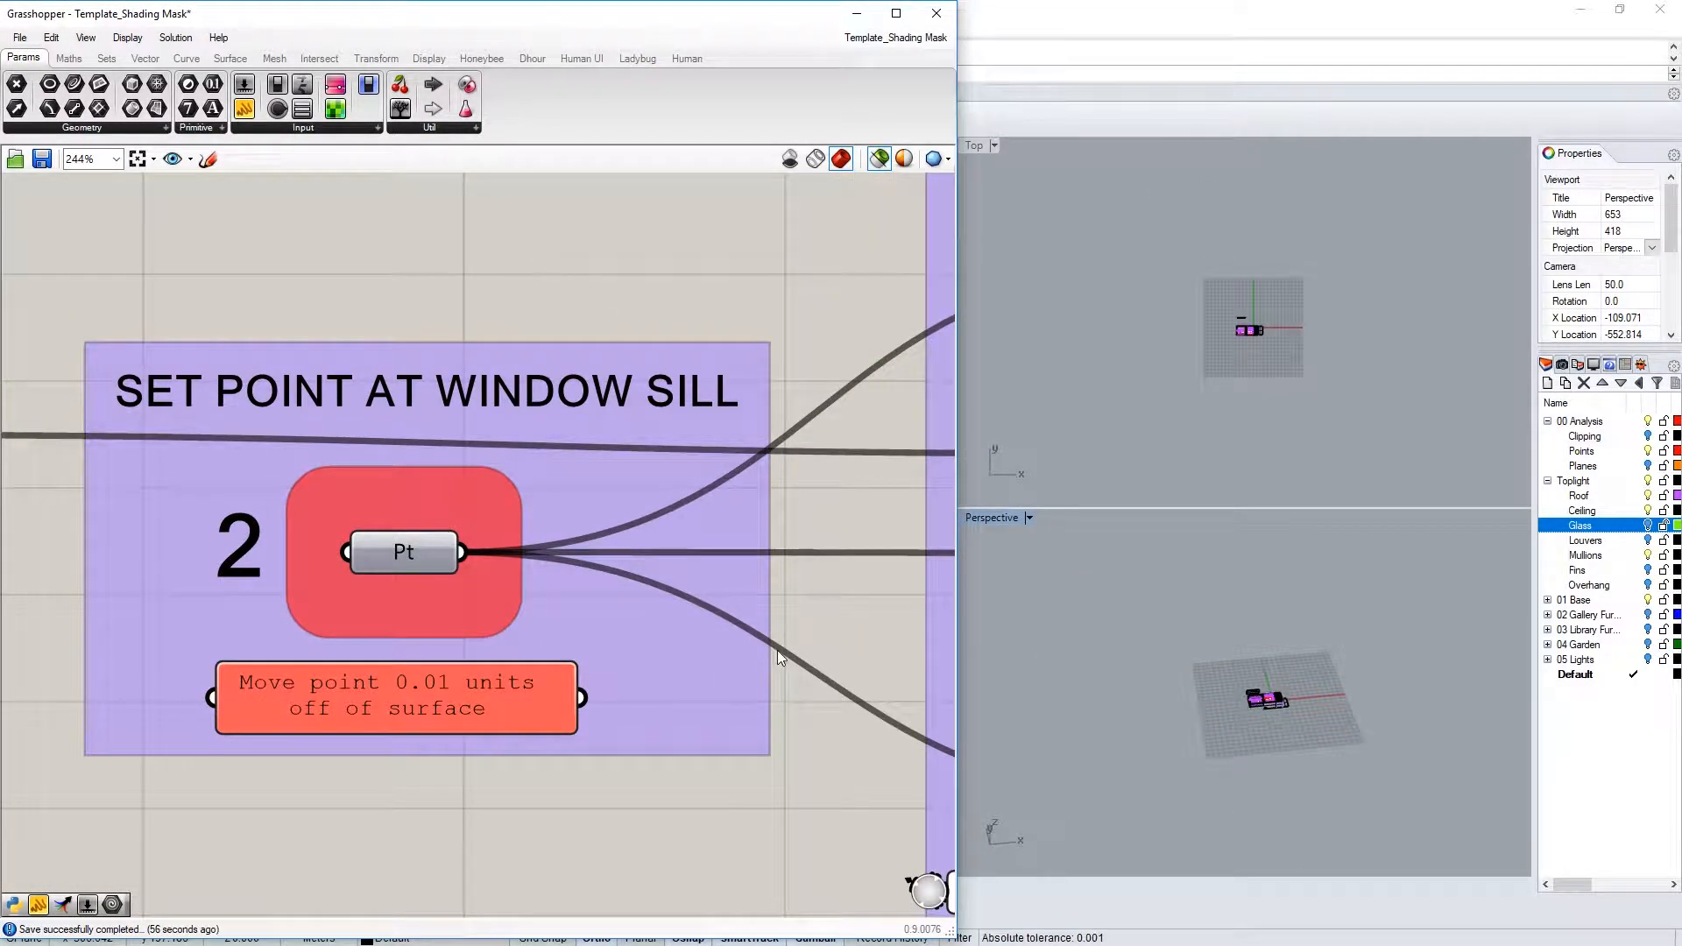
scroll(1262, 706, up, 8)
right_drag(1323, 712, 1214, 697)
click(1181, 681)
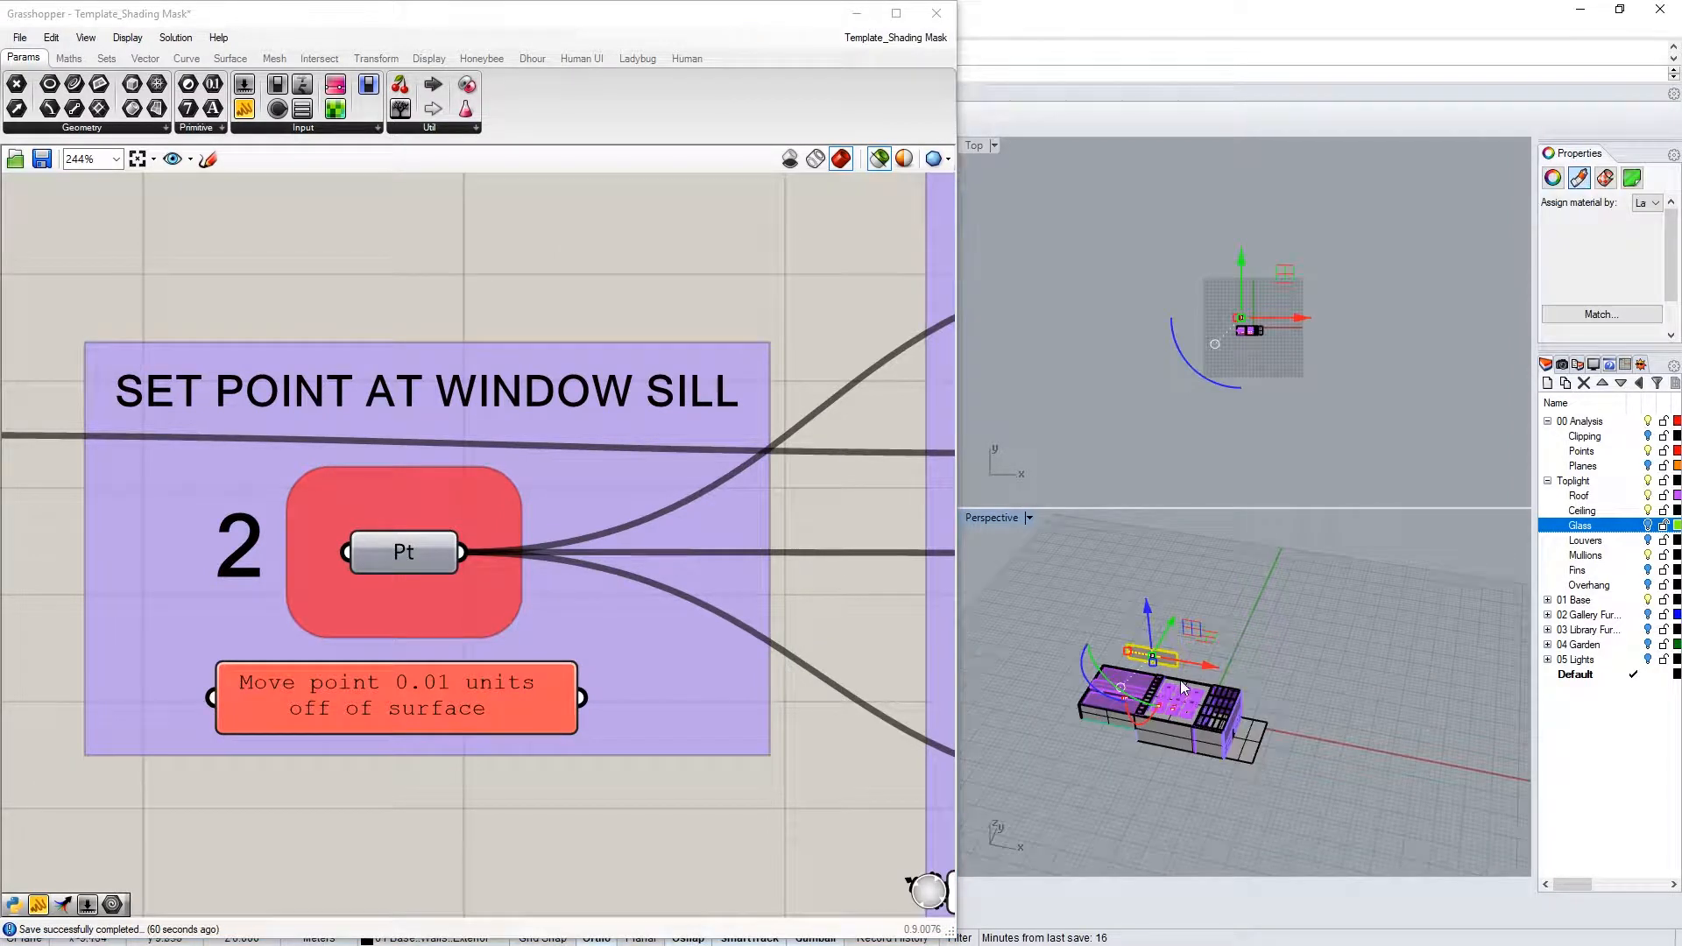
text(zs)
key(Return)
Select the sill-edge point and move it 0.1 units in Y
scroll(1265, 712, down, 10)
shift+right_drag(1215, 810, 1216, 699)
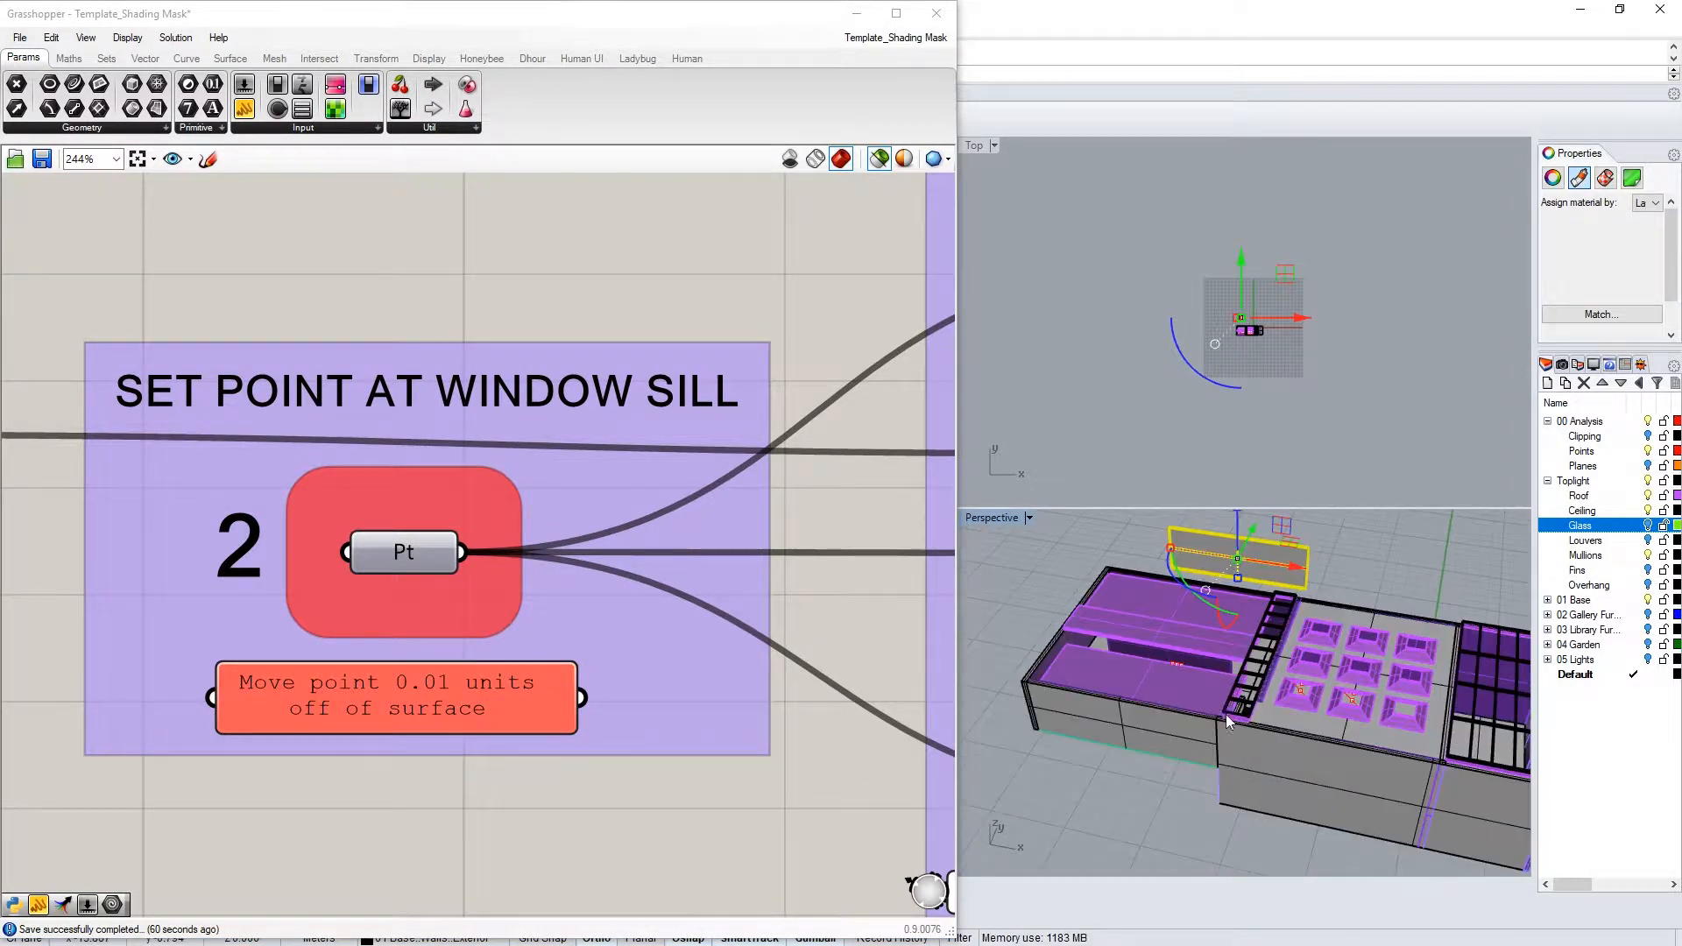
scroll(1197, 675, up, 8)
scroll(1197, 675, down, 6)
scroll(1232, 720, up, 12)
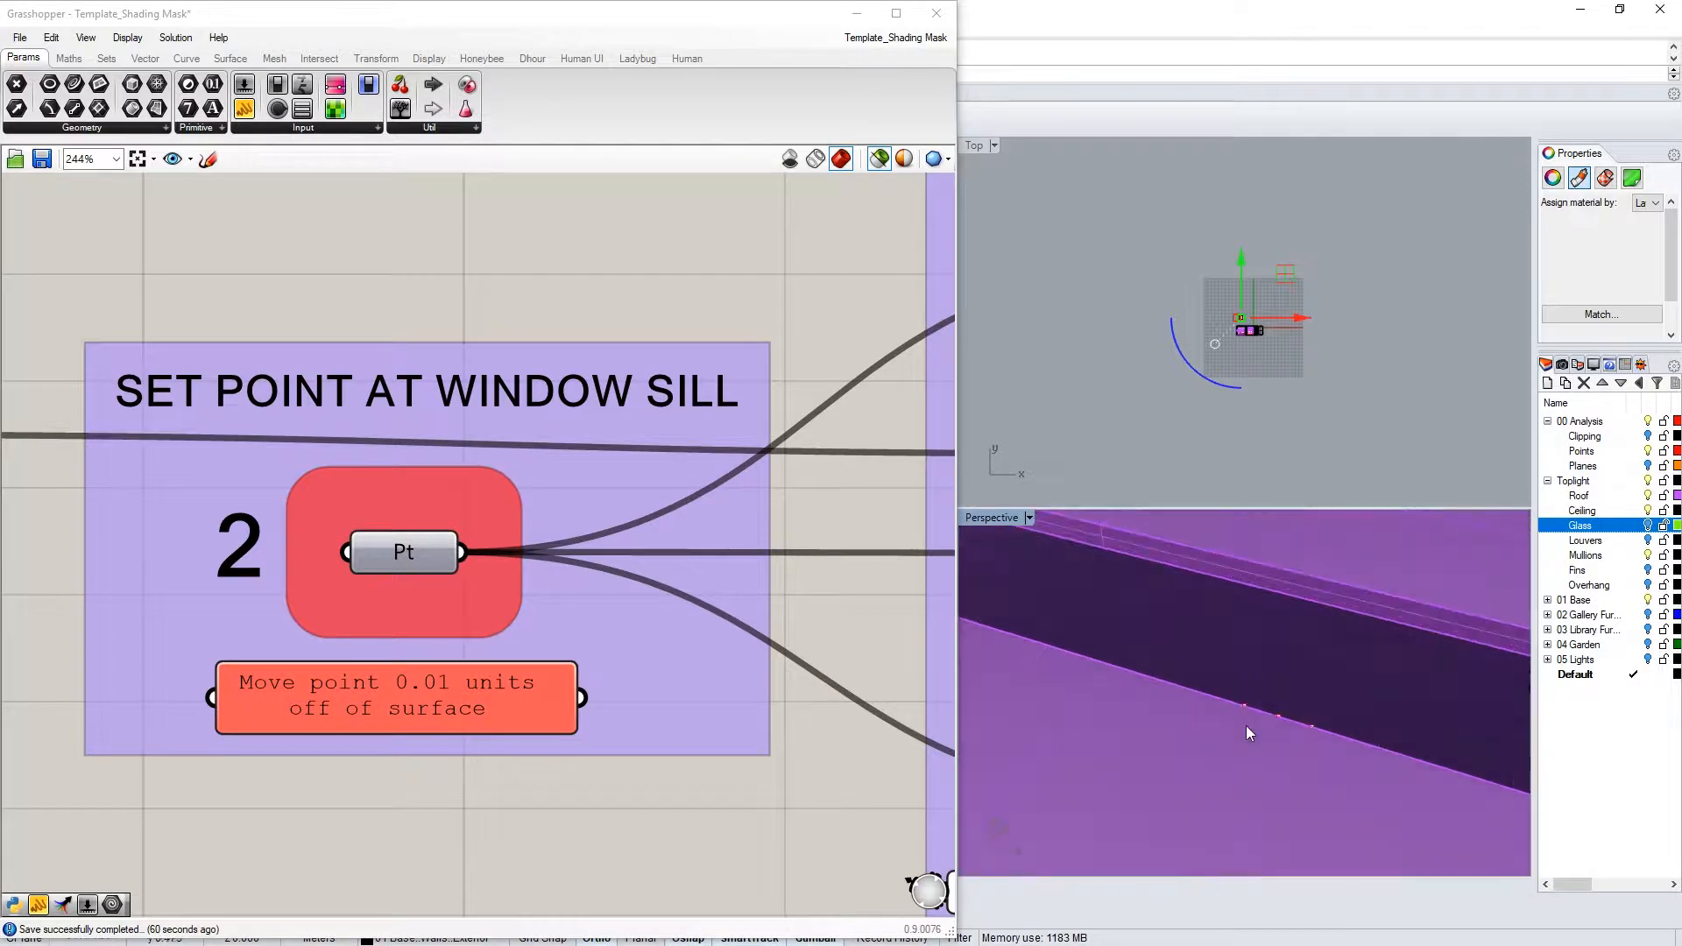
click(1338, 694)
scroll(1138, 708, down, 5)
scroll(1144, 702, up, 5)
scroll(1145, 702, up, 2)
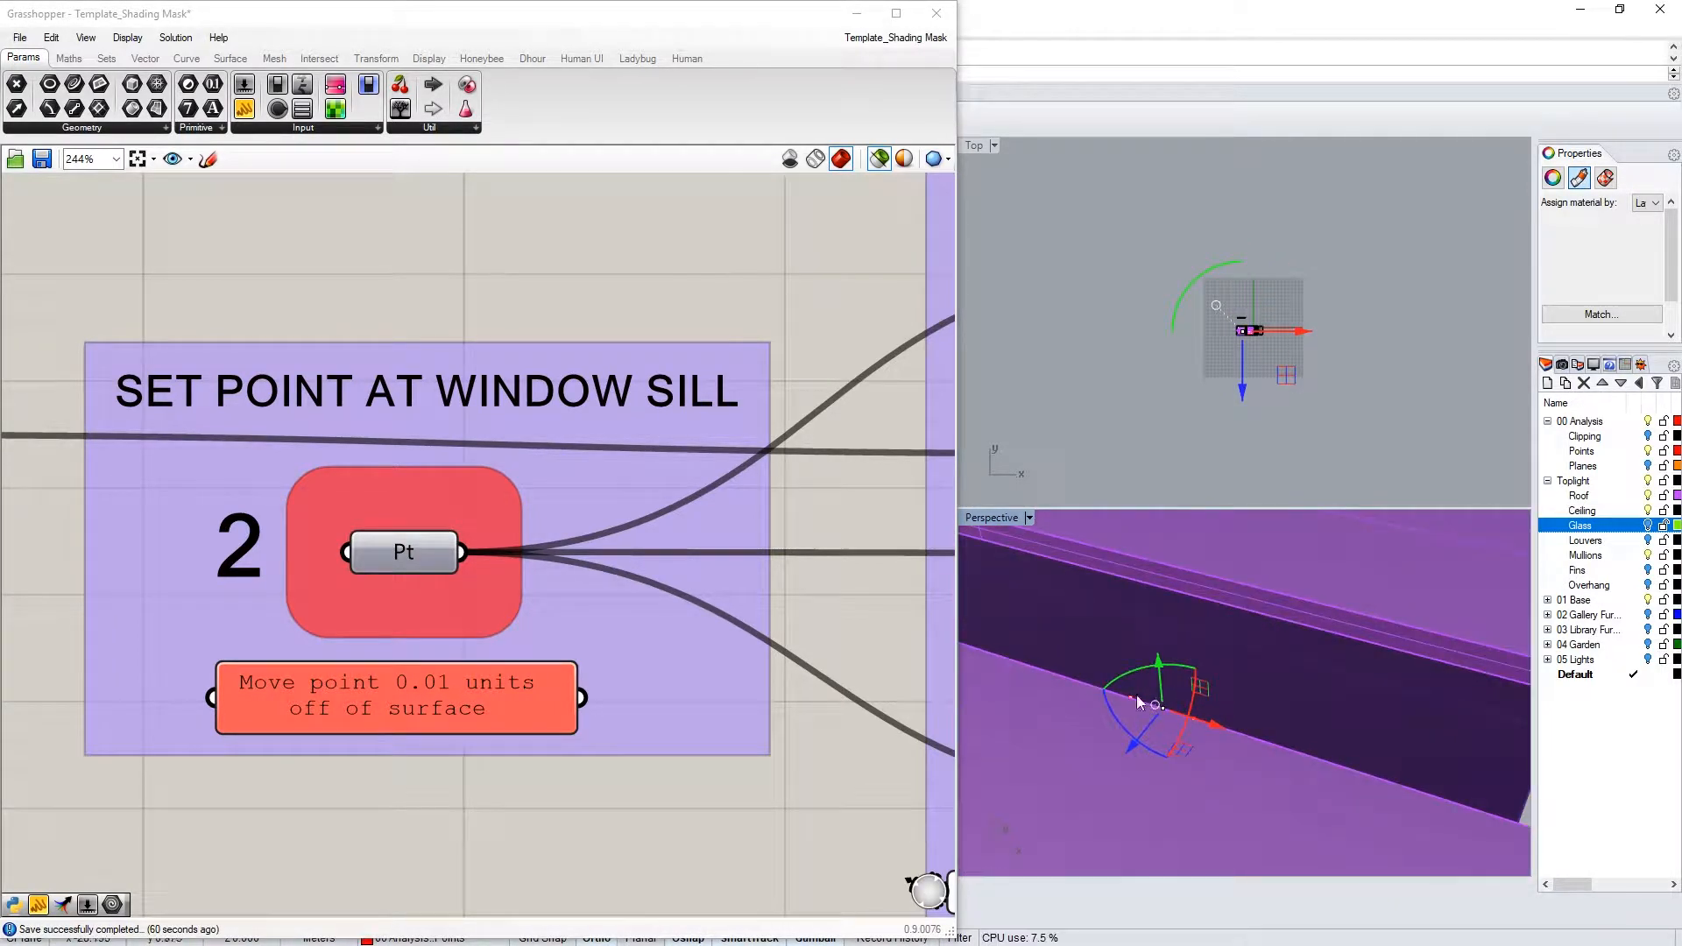
click(1159, 673)
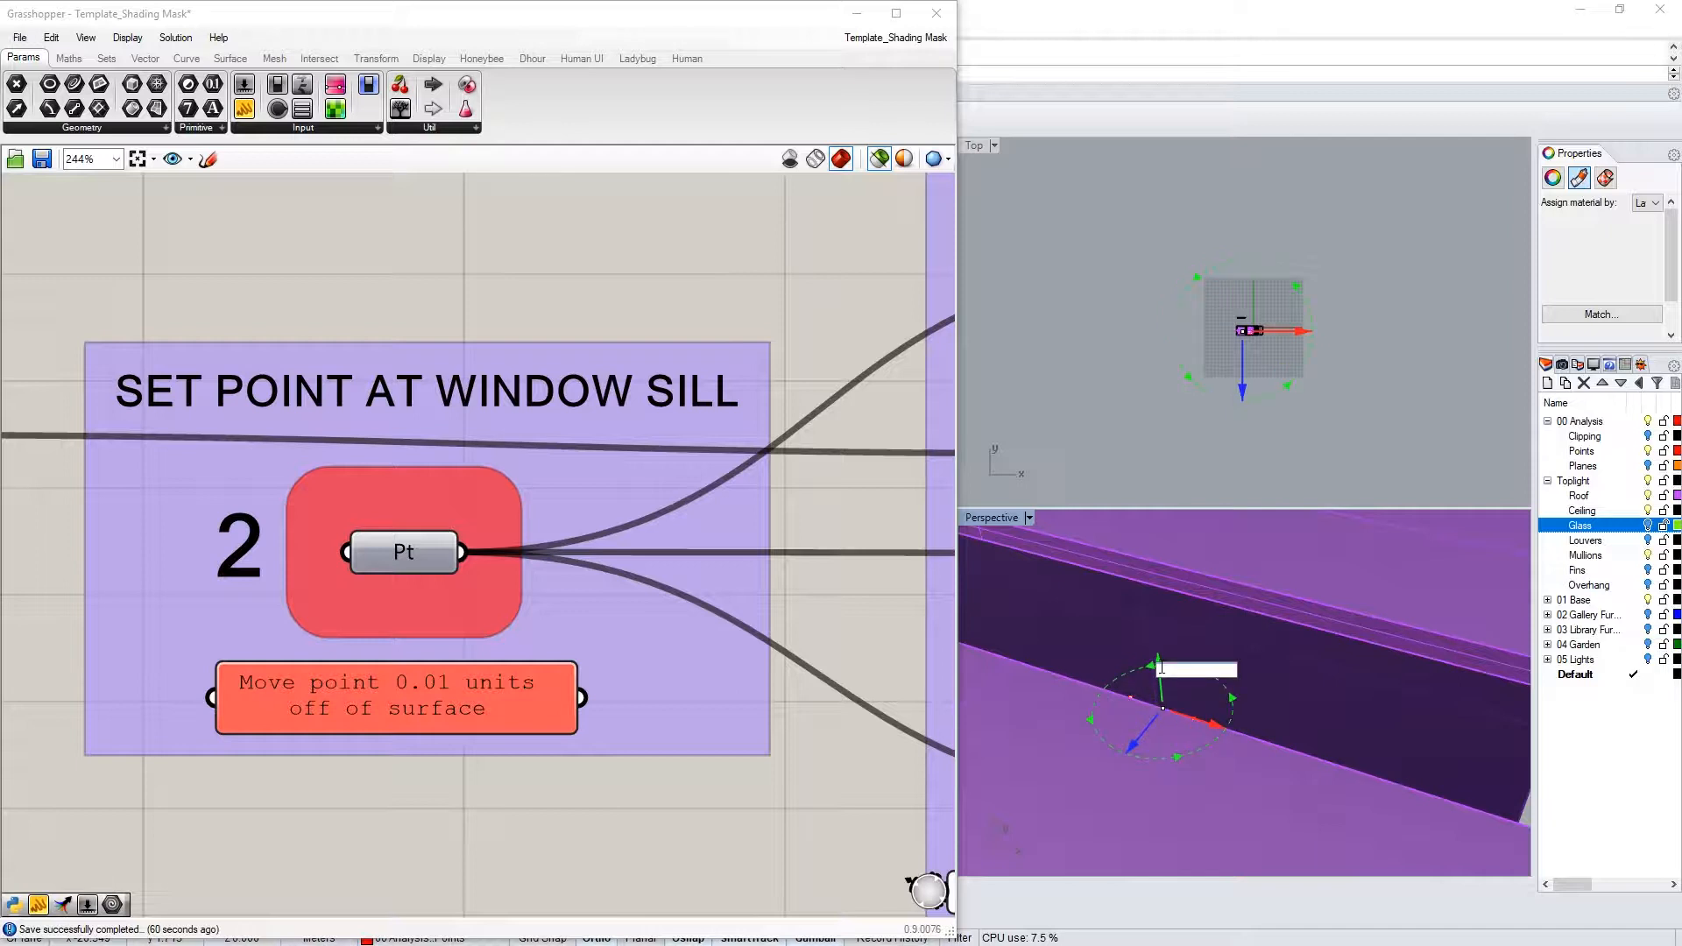
text(.1)
key(Return)
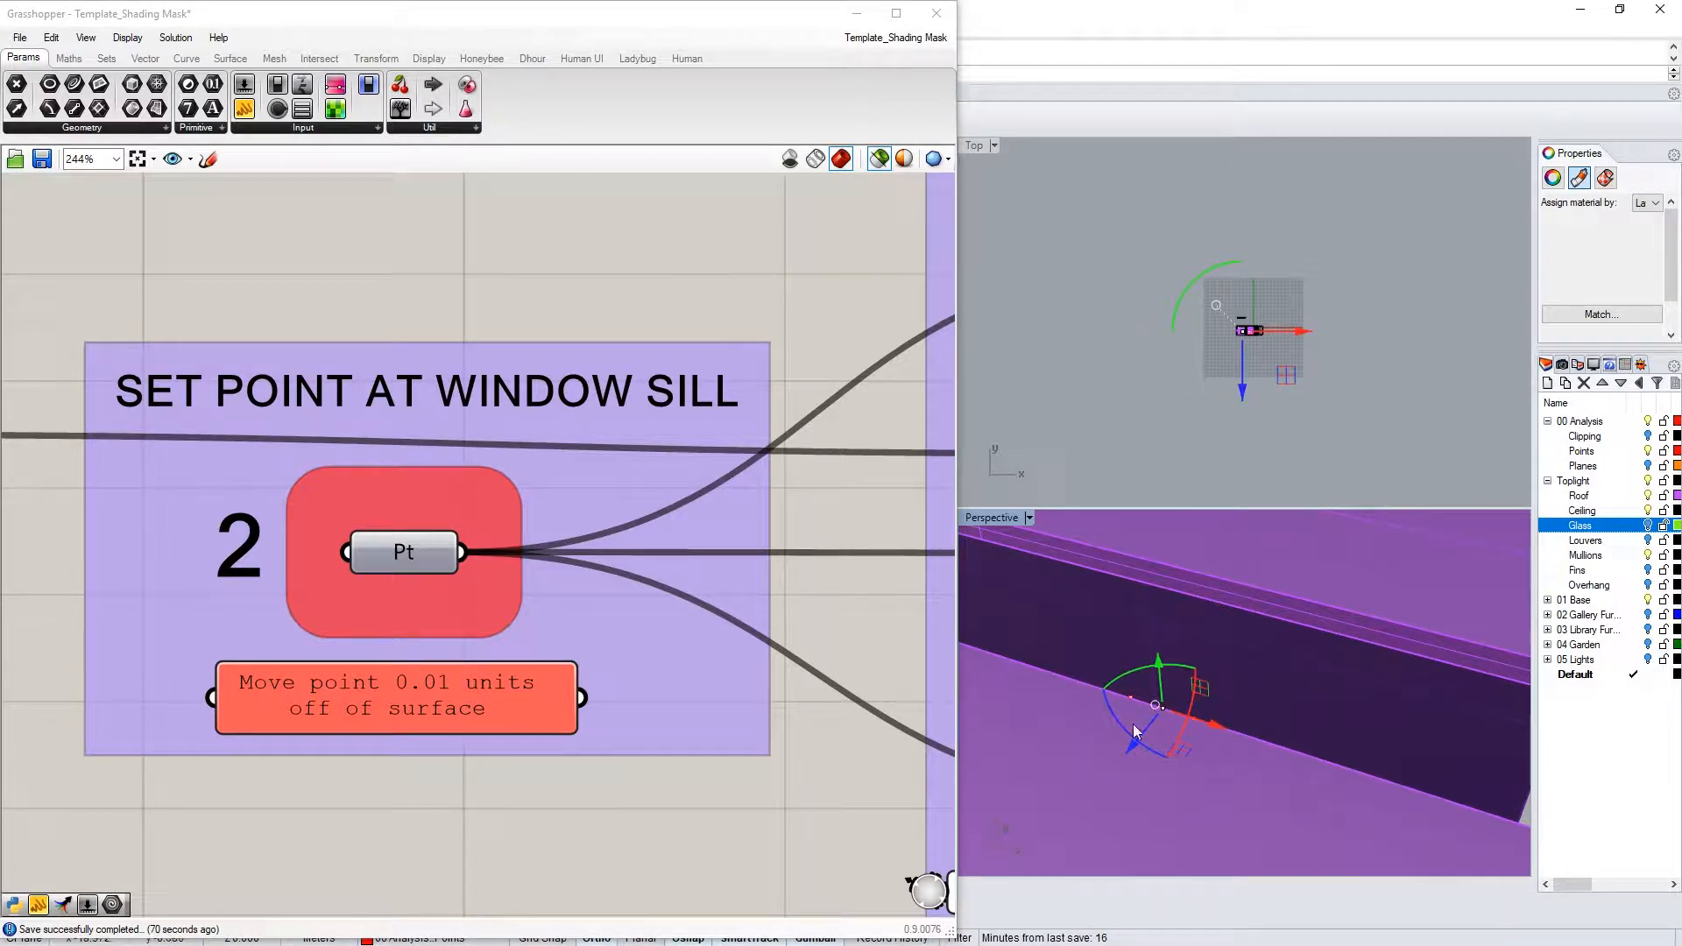
Assign the moved point to group 2's Pt parameter and show all previews again
scroll(1252, 330, up, 6)
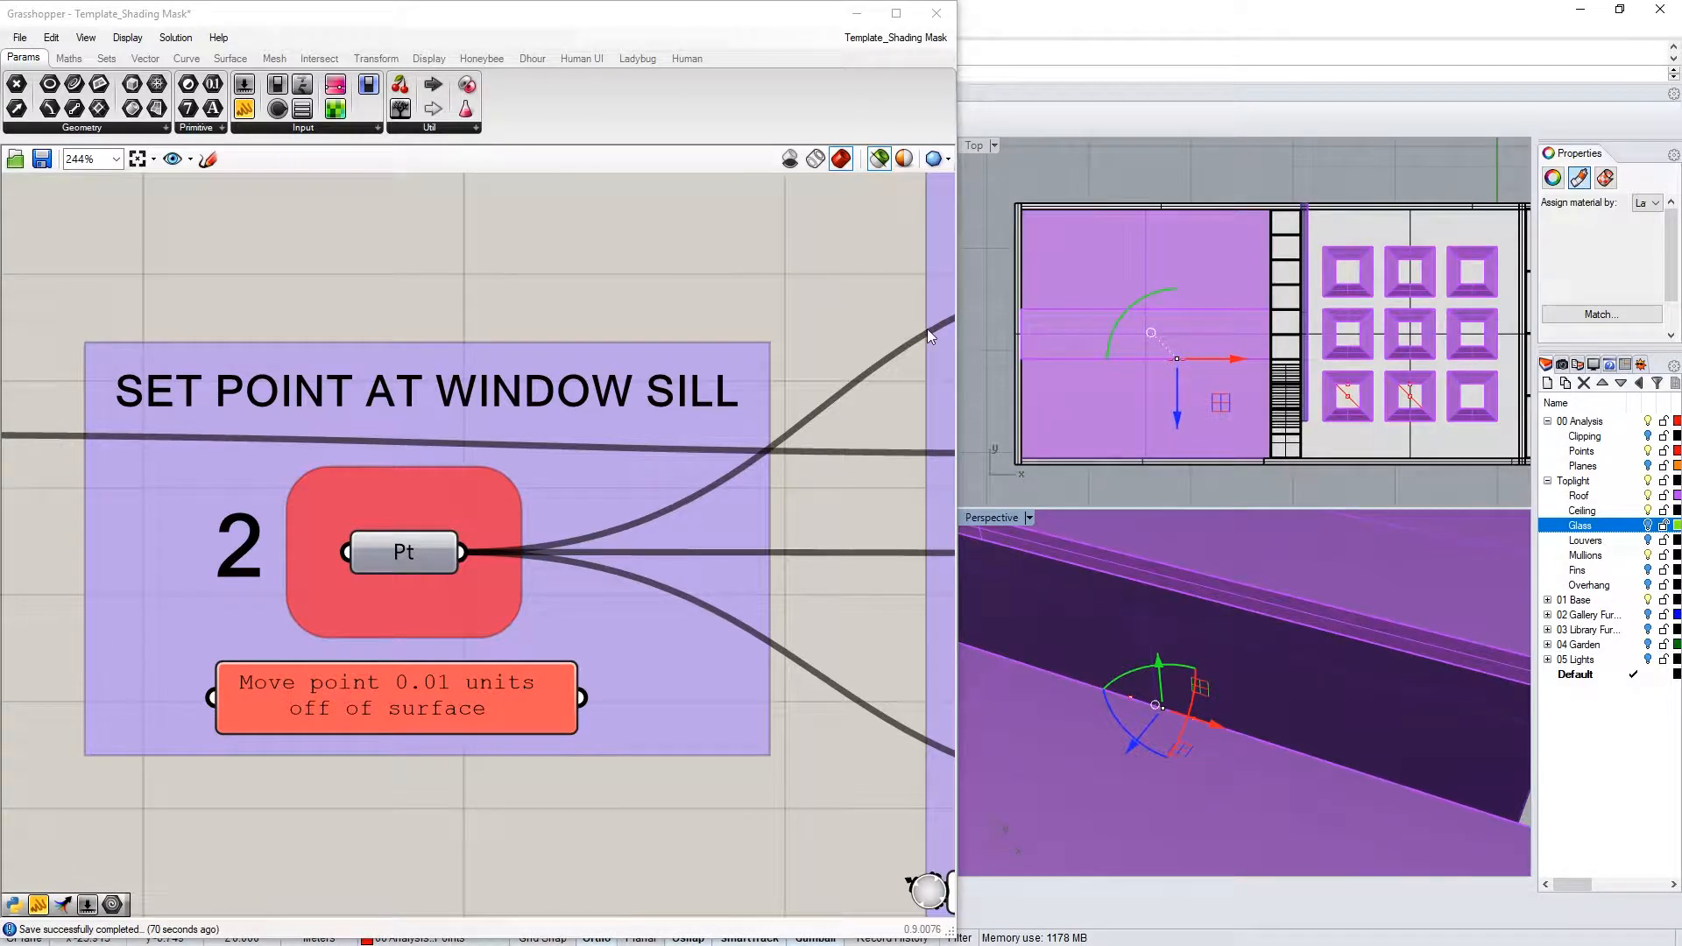
right_click(387, 544)
click(480, 784)
click(646, 283)
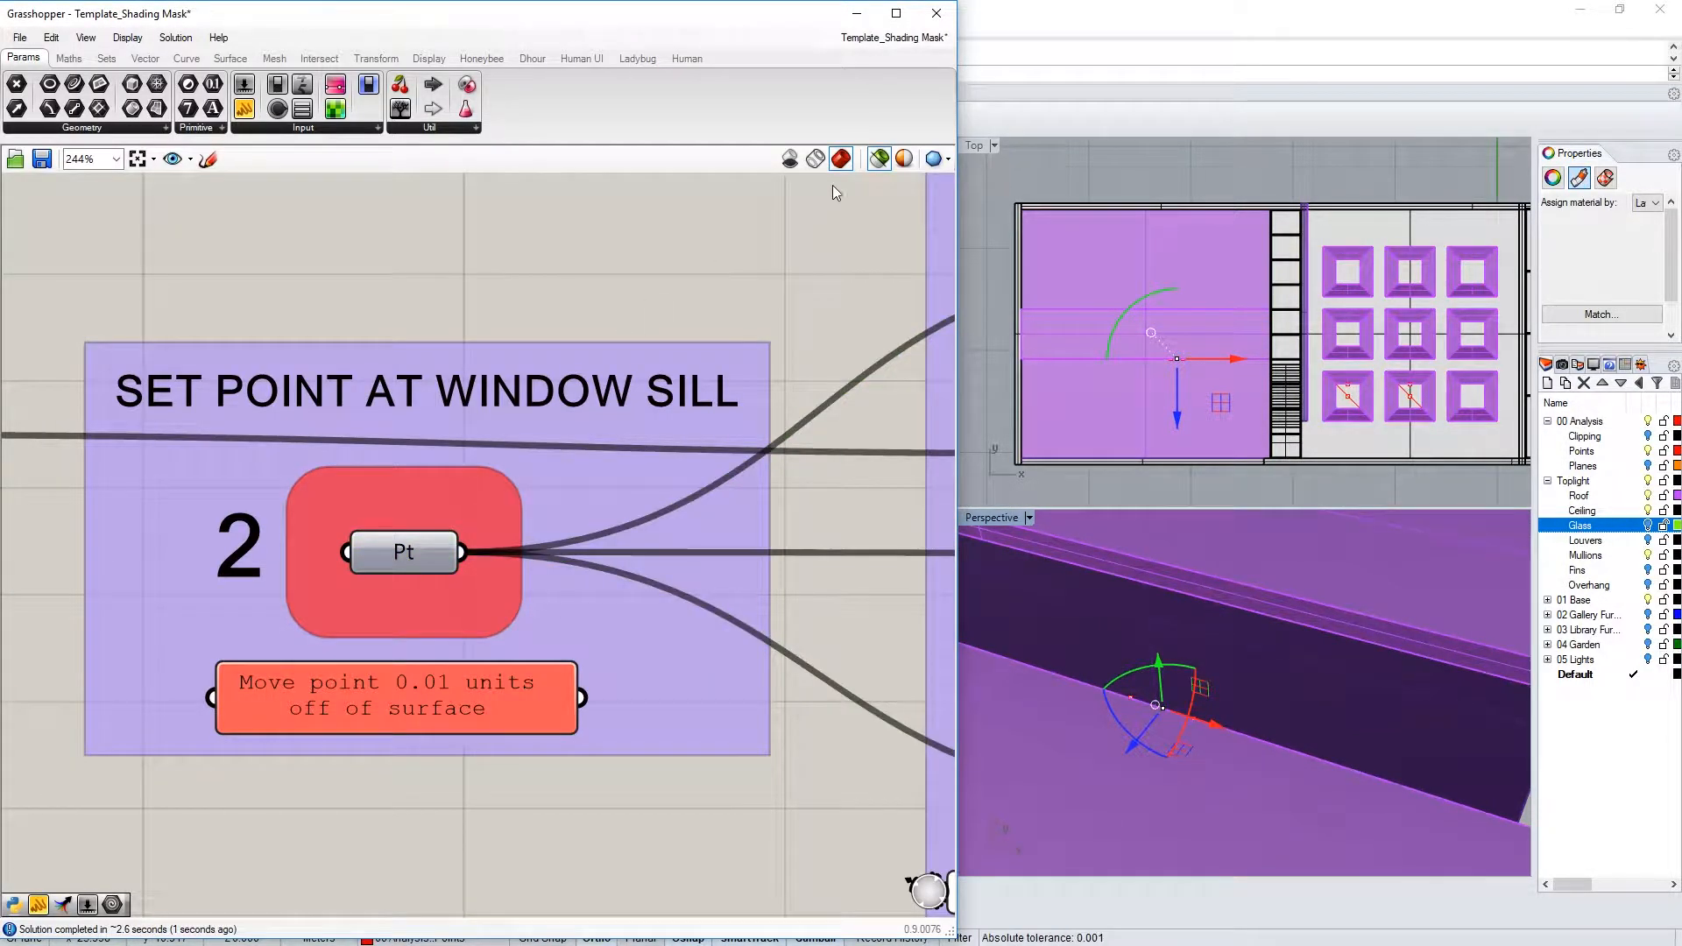
click(879, 159)
Clear the point selection and orbit the building to view the roof and railing
scroll(1204, 365, down, 12)
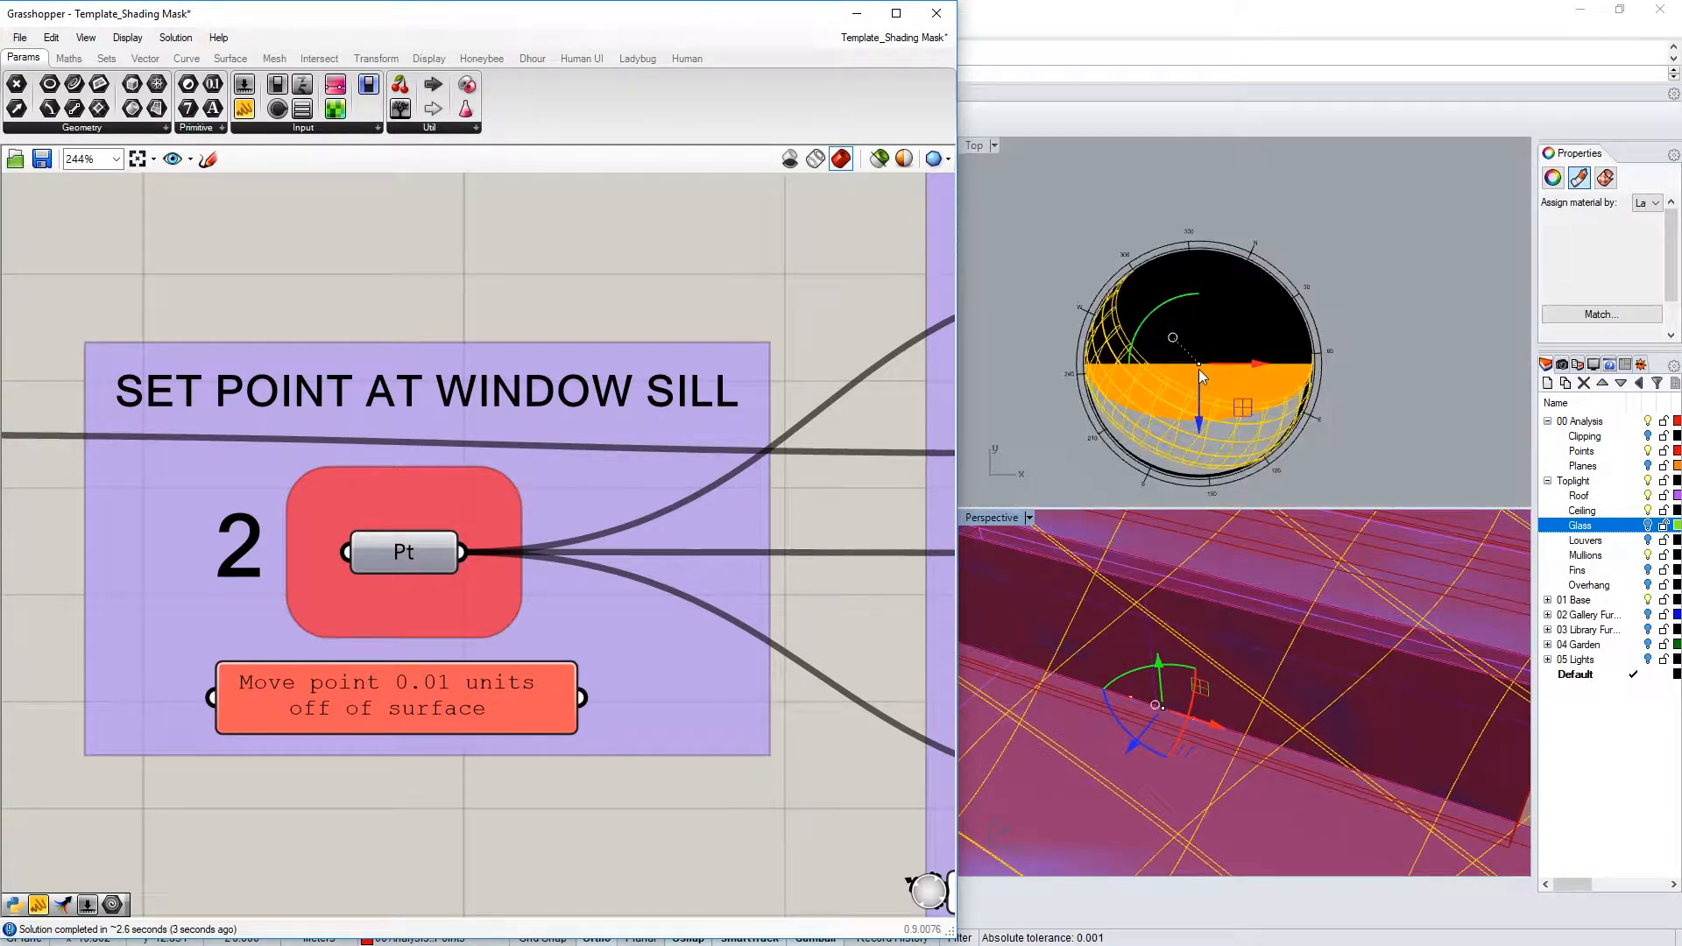
click(1035, 417)
scroll(1170, 438, up, 3)
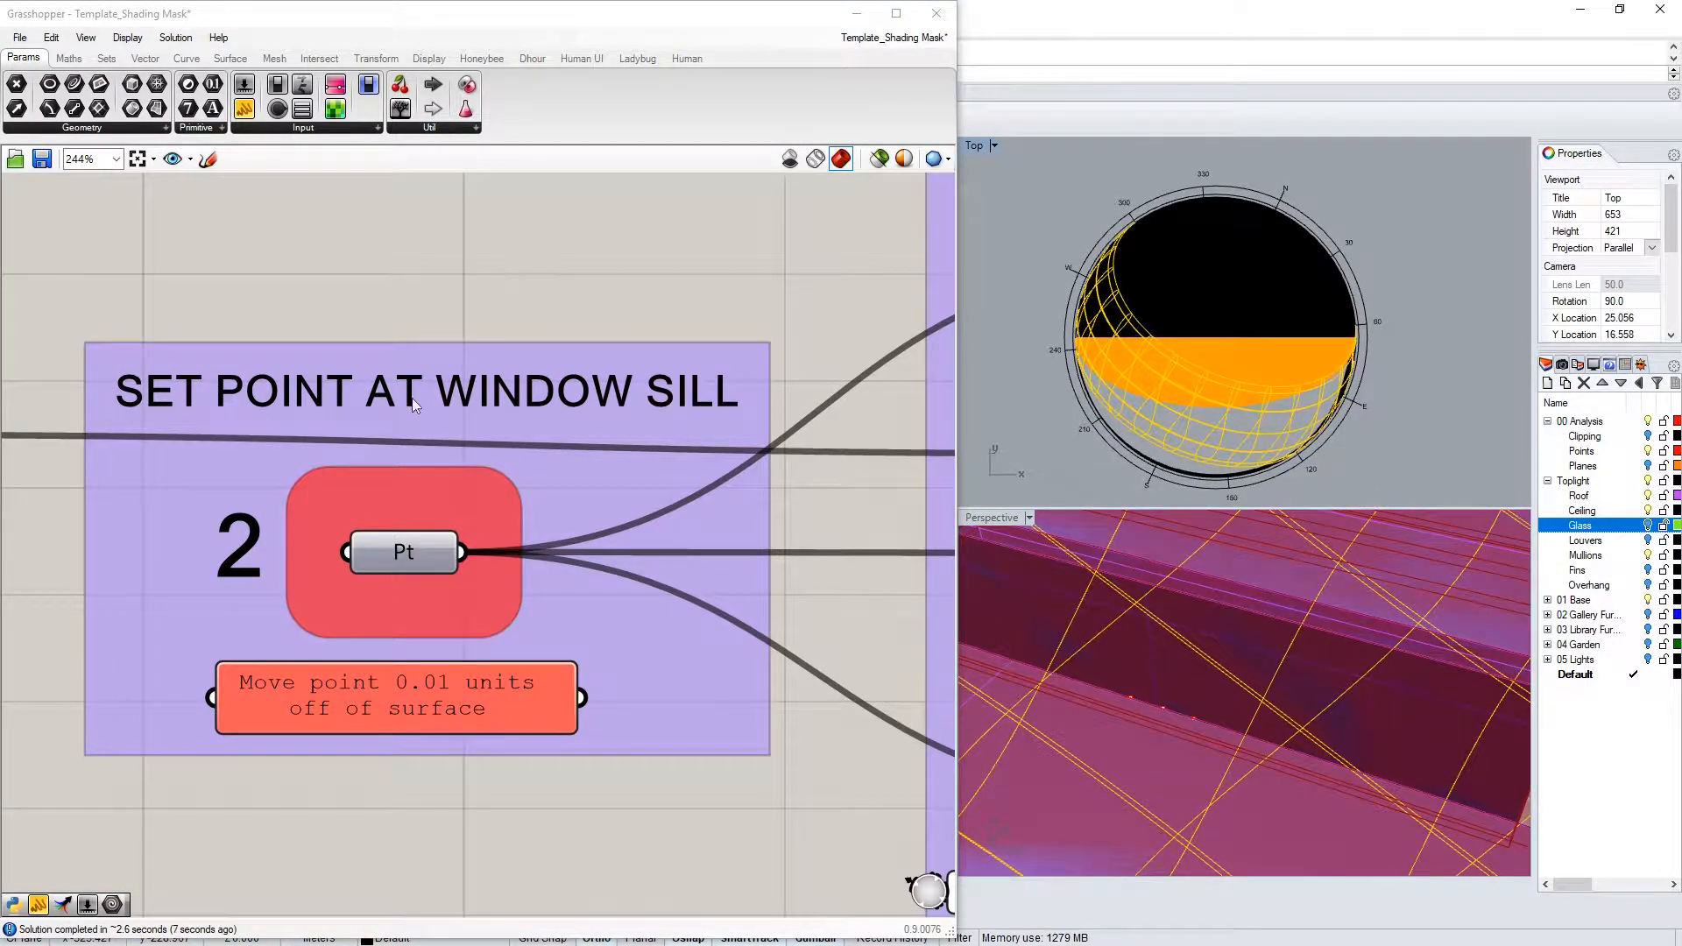
scroll(239, 502, down, 5)
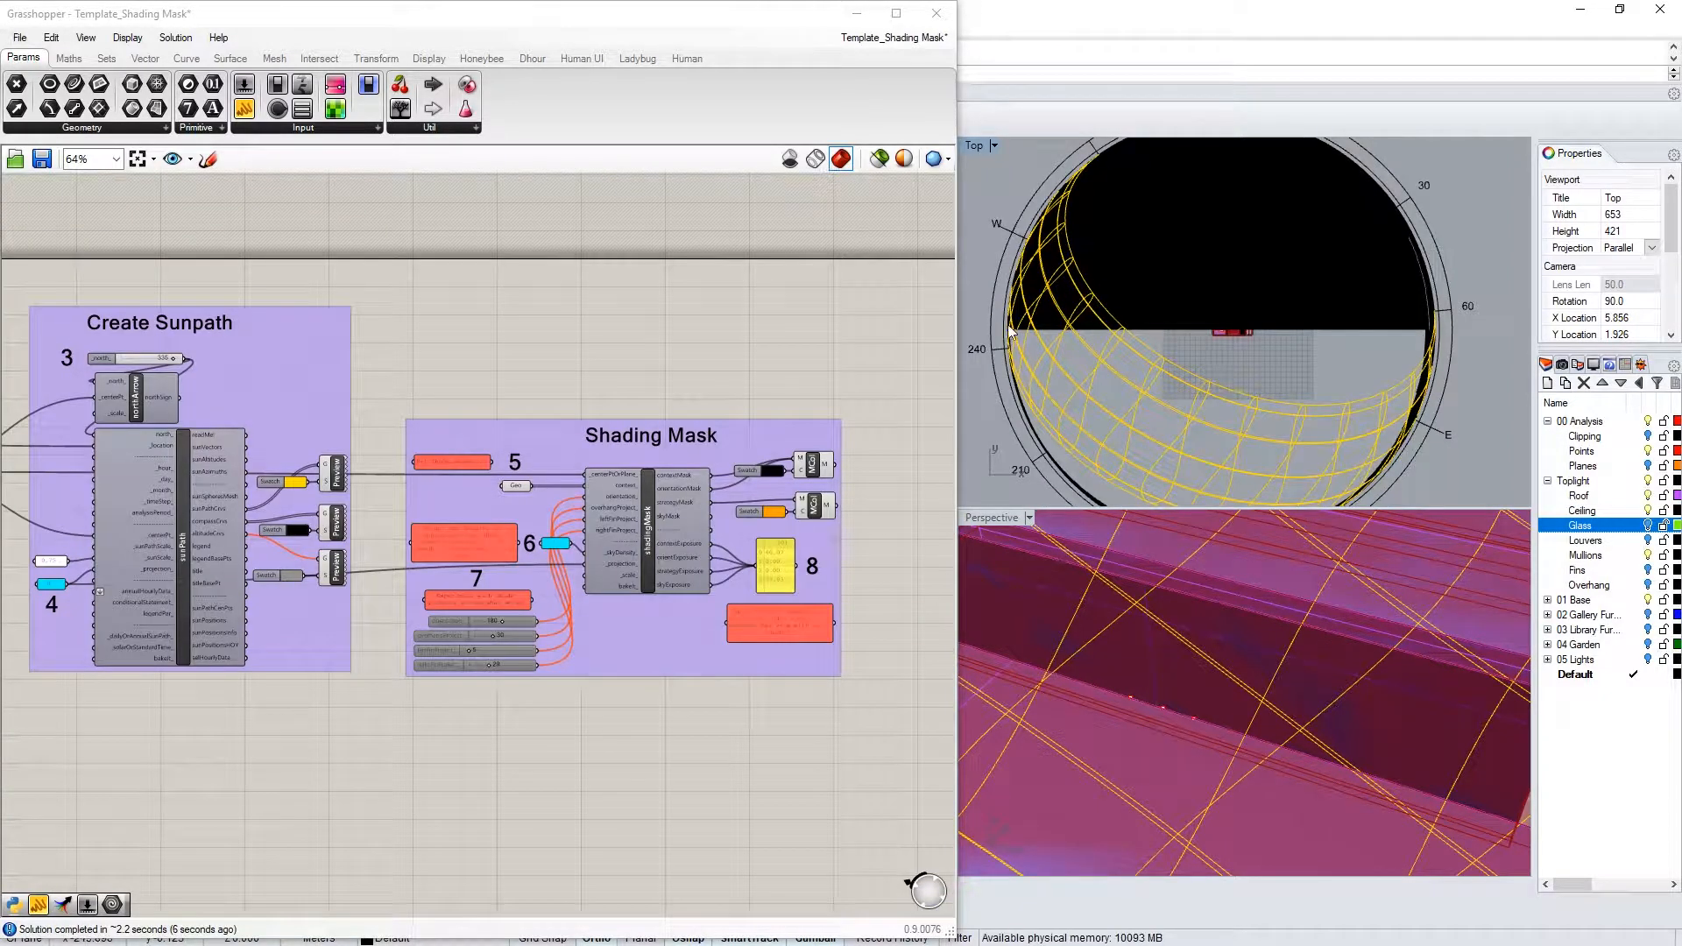
scroll(1185, 666, down, 3)
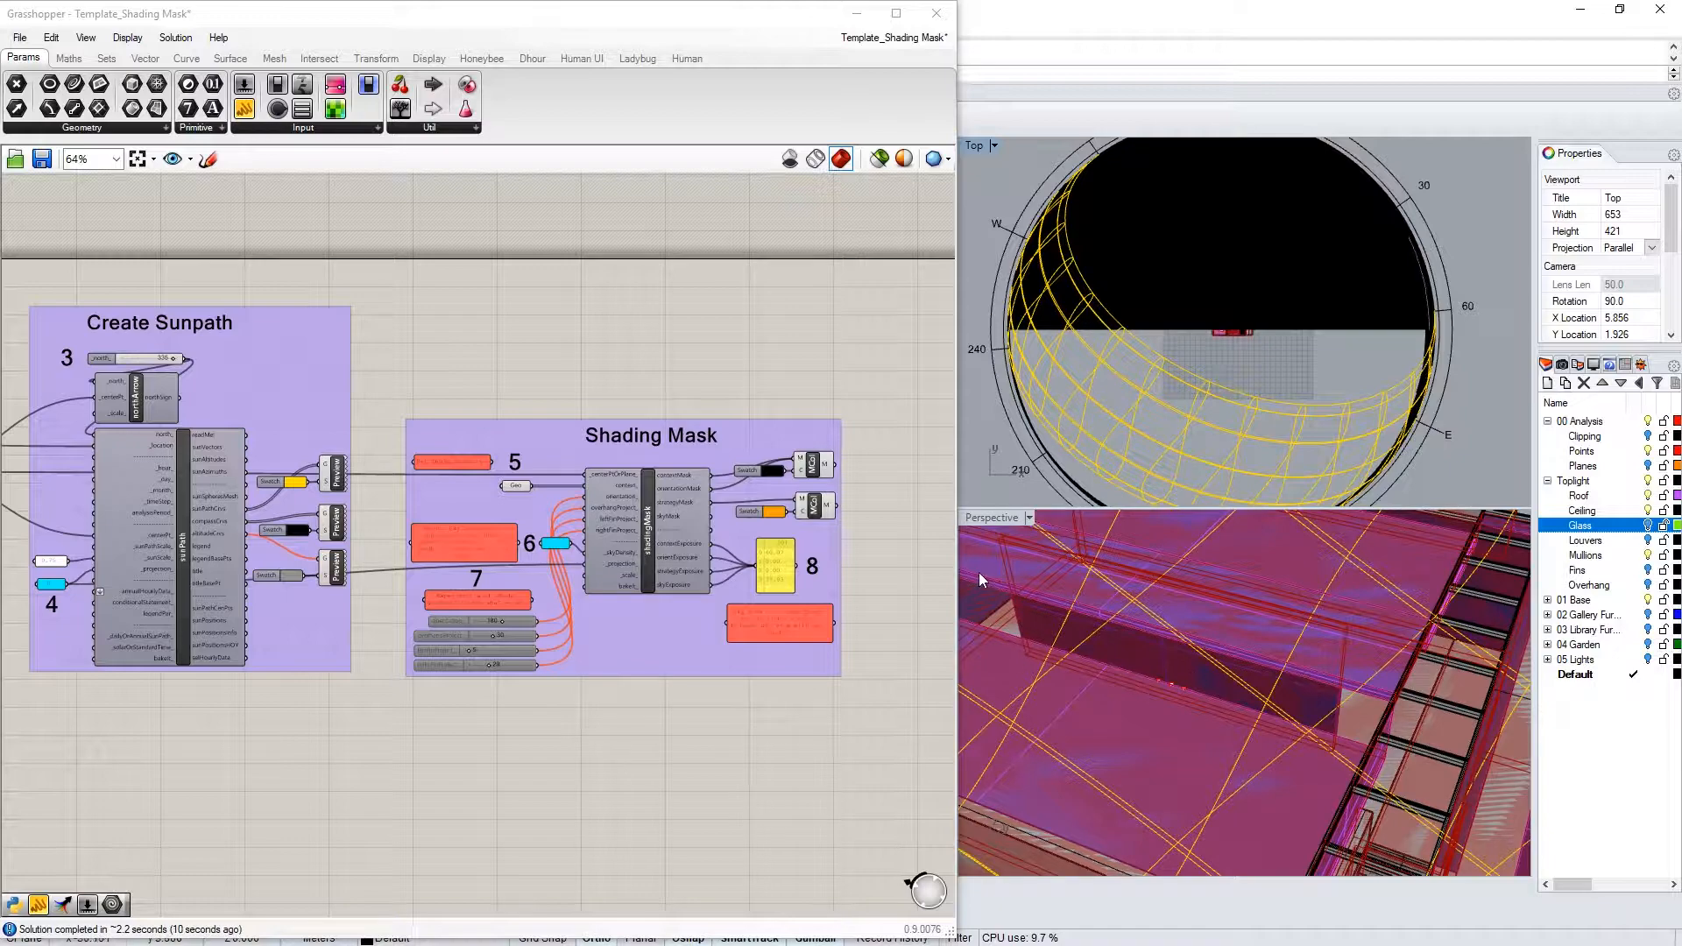
right_drag(1315, 671, 1191, 608)
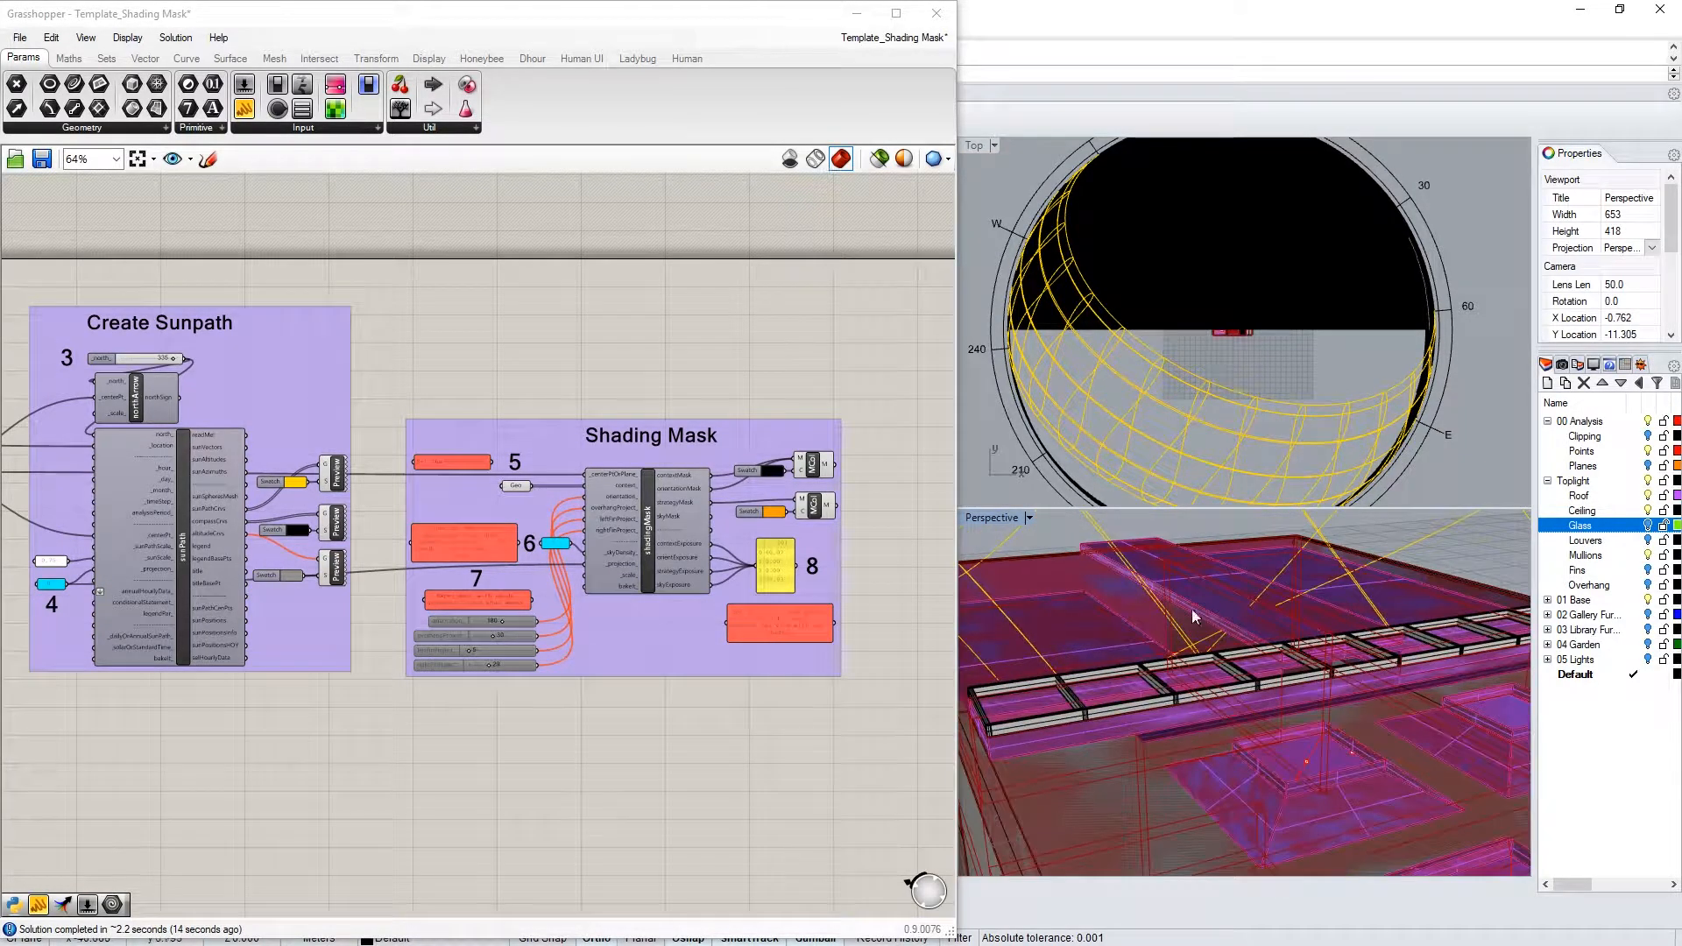
right_drag(1200, 614, 1174, 525)
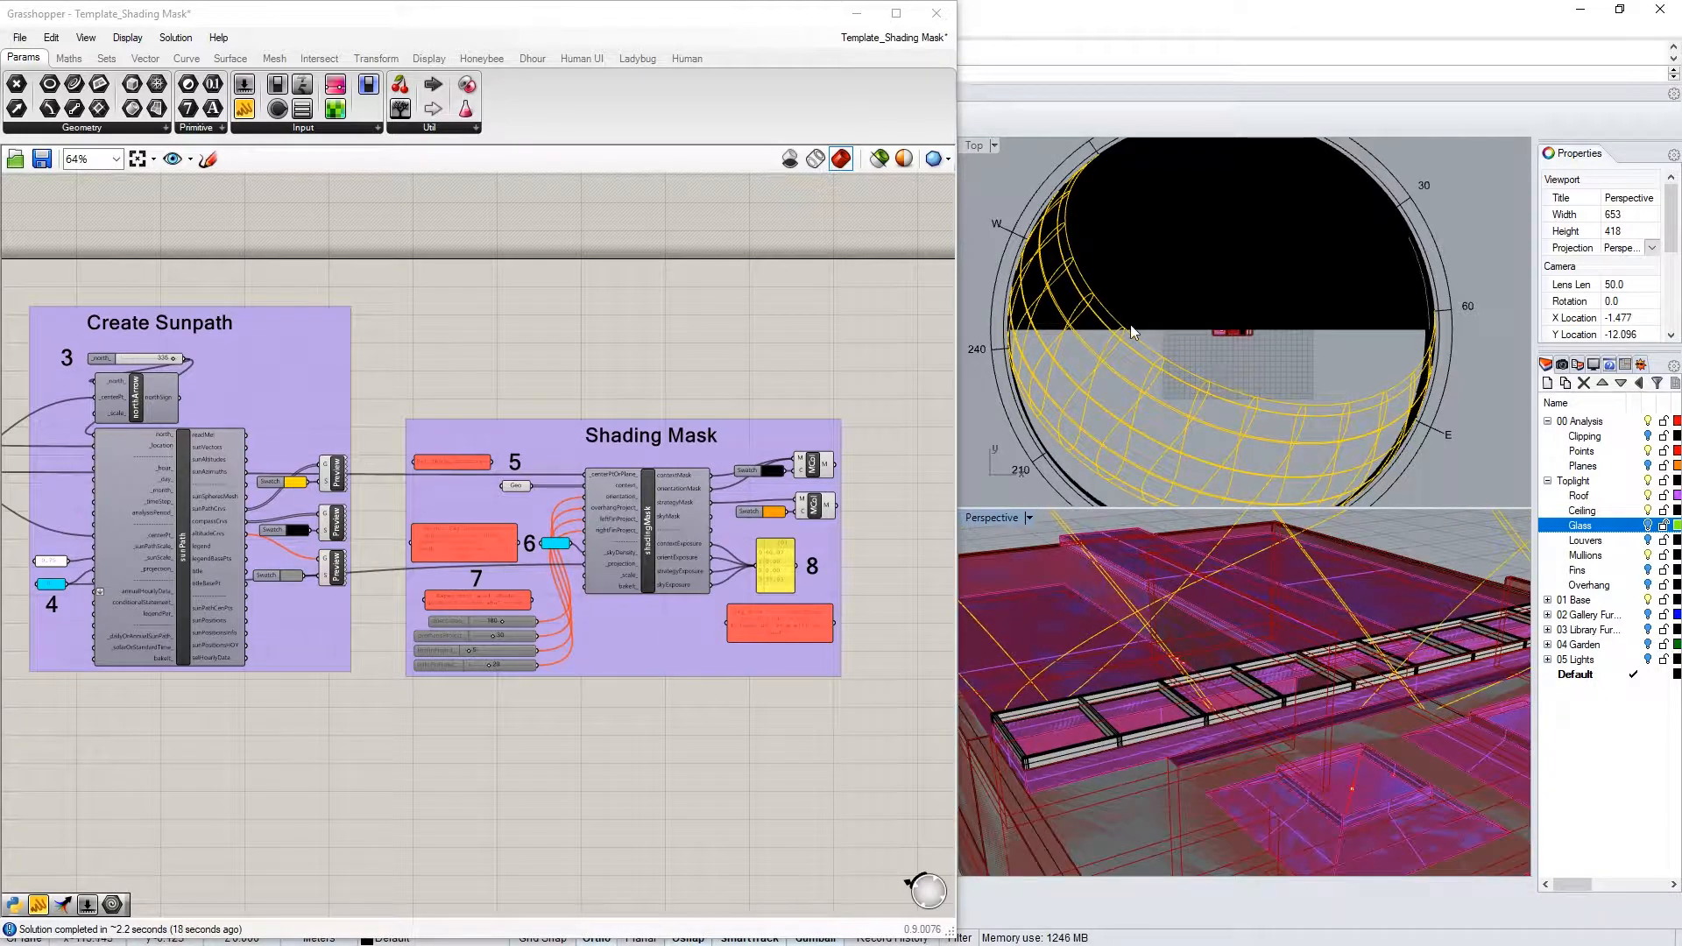
right_drag(1191, 607, 1112, 651)
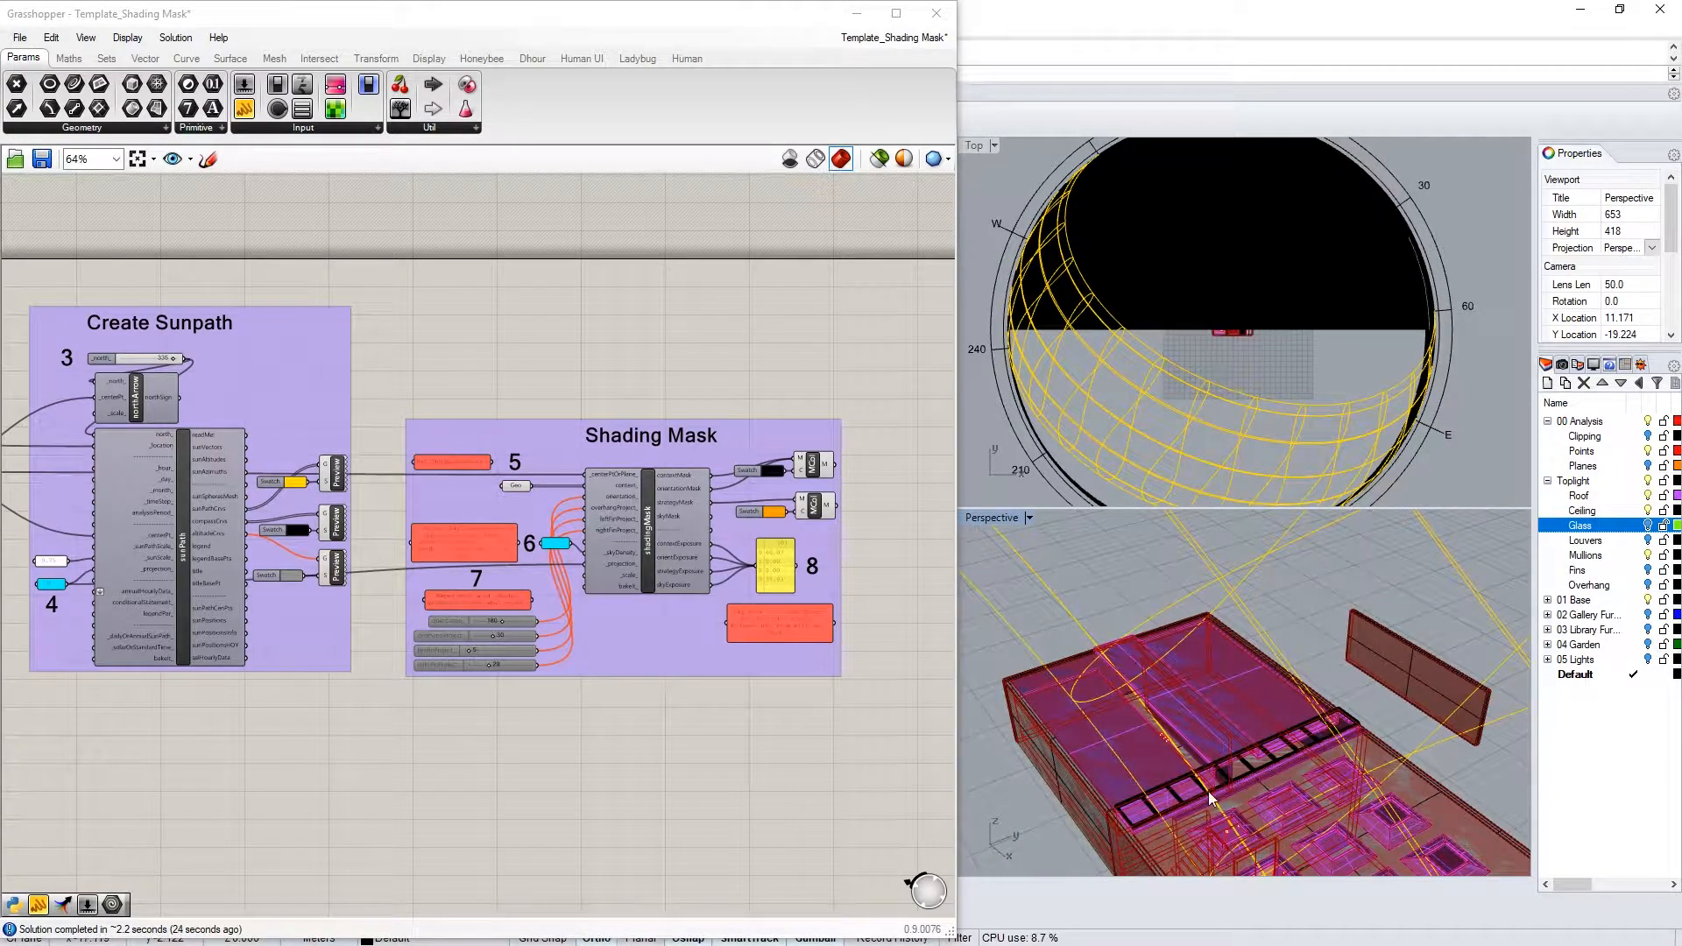
scroll(1207, 791, up, 4)
Orbit until the sun path lines show, then zoom the canvas out to all groups
right_drag(1046, 451, 1113, 326)
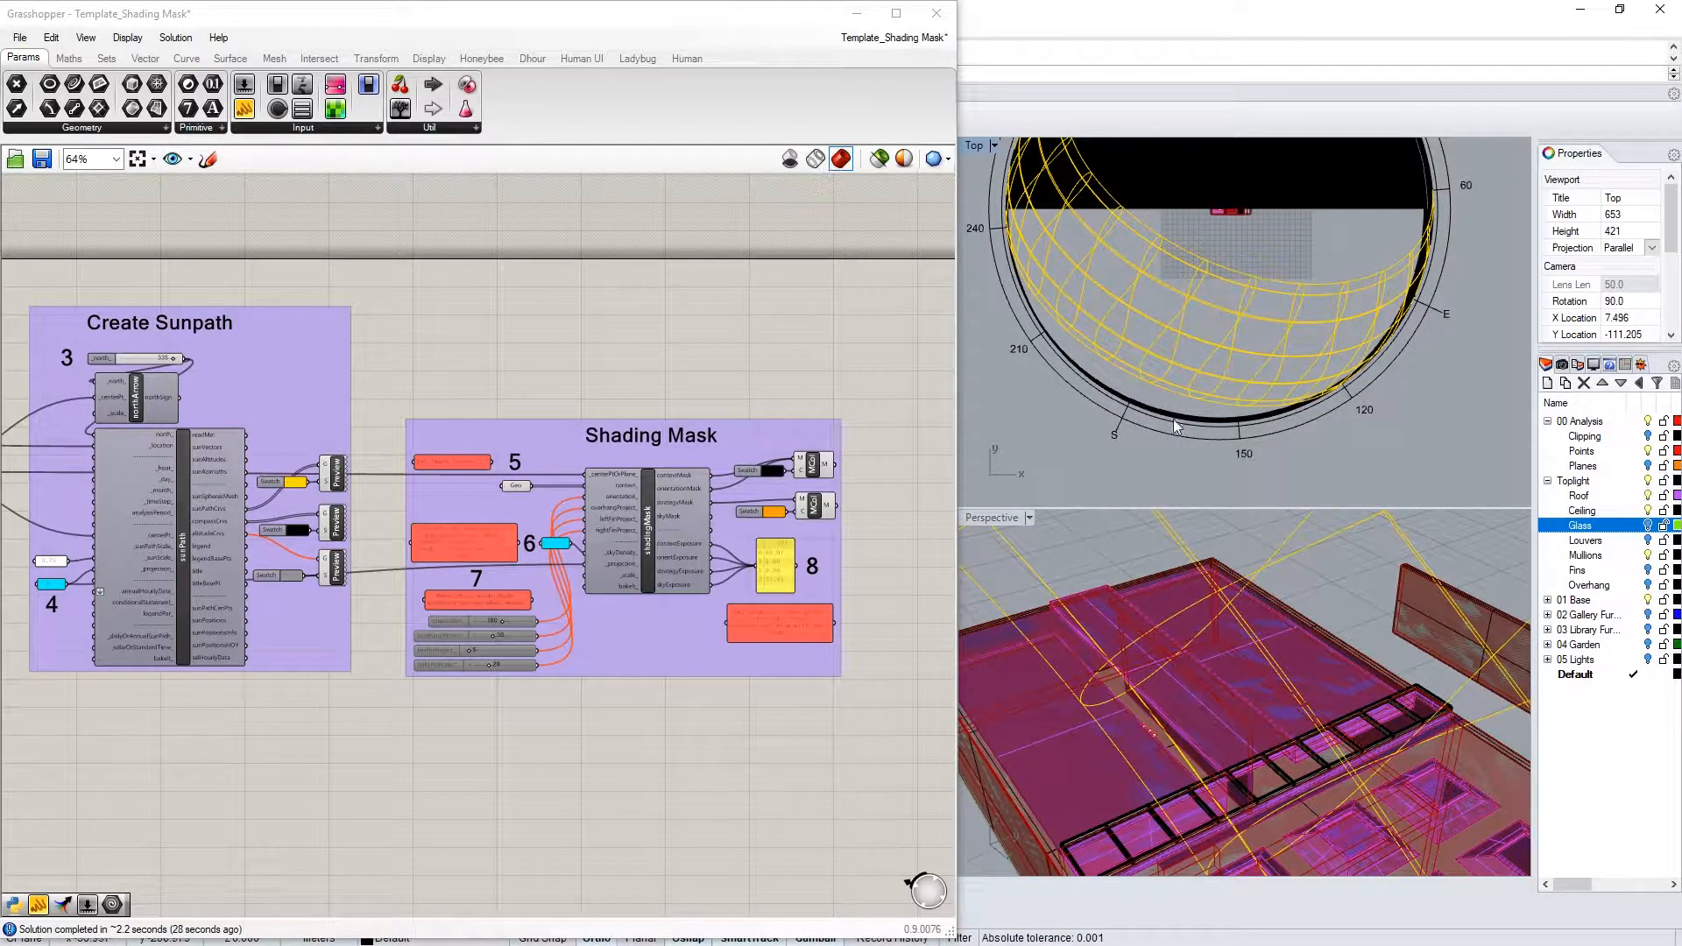
right_drag(1276, 753, 1119, 692)
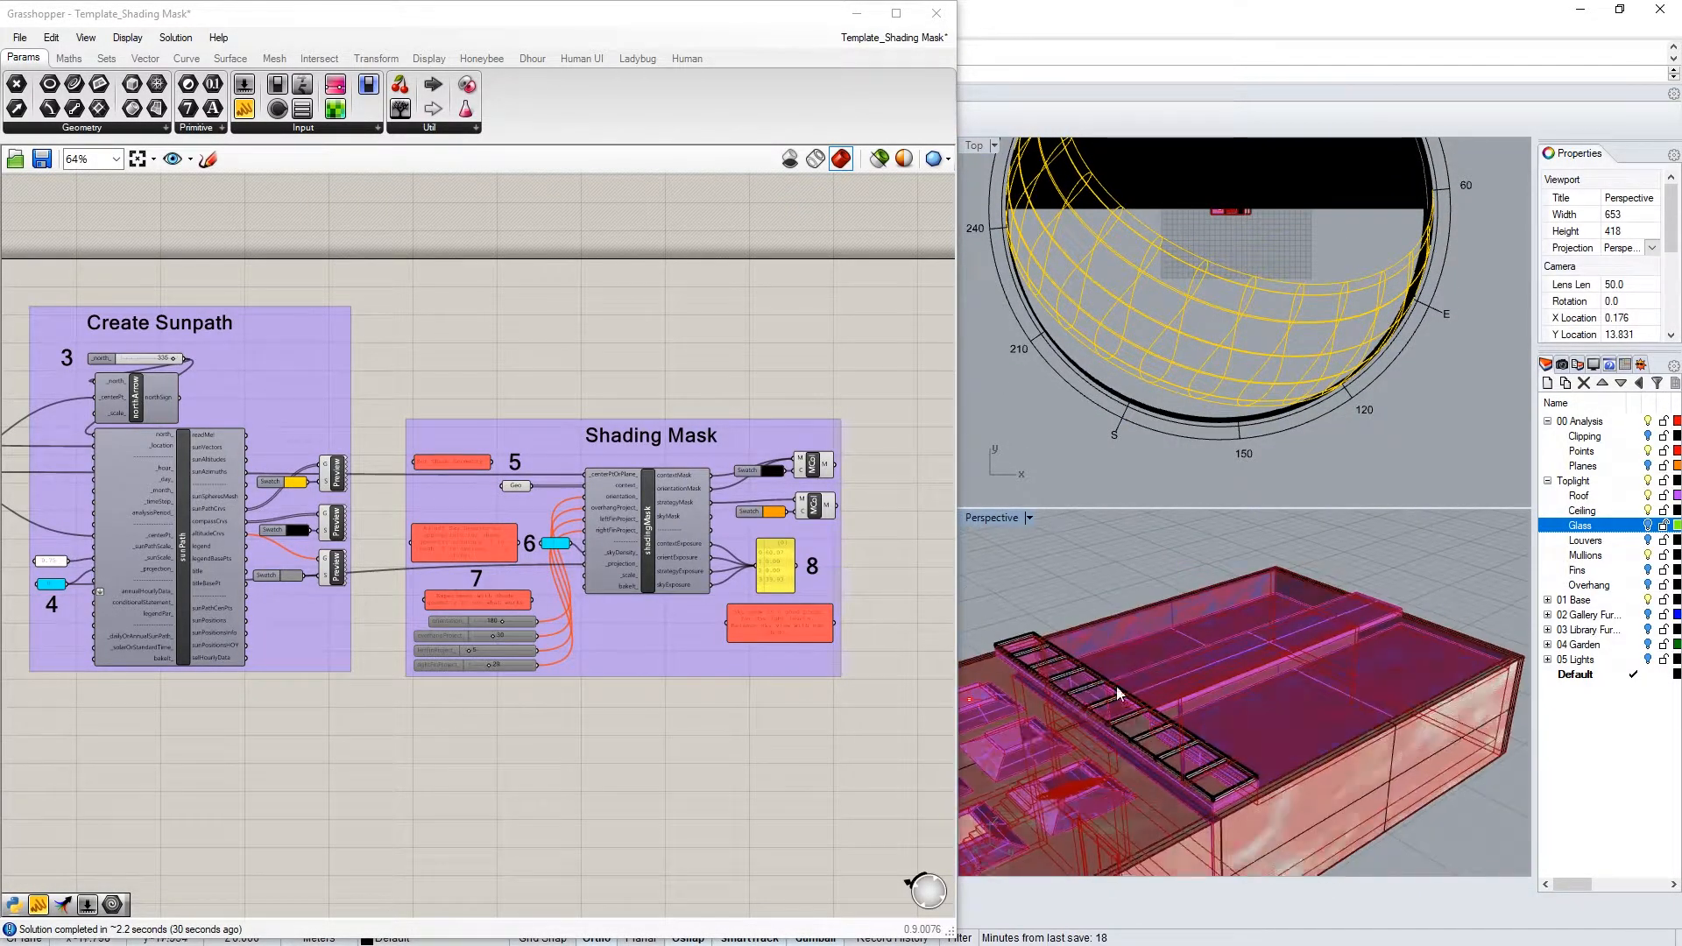
scroll(1321, 714, up, 5)
right_drag(1326, 713, 1264, 684)
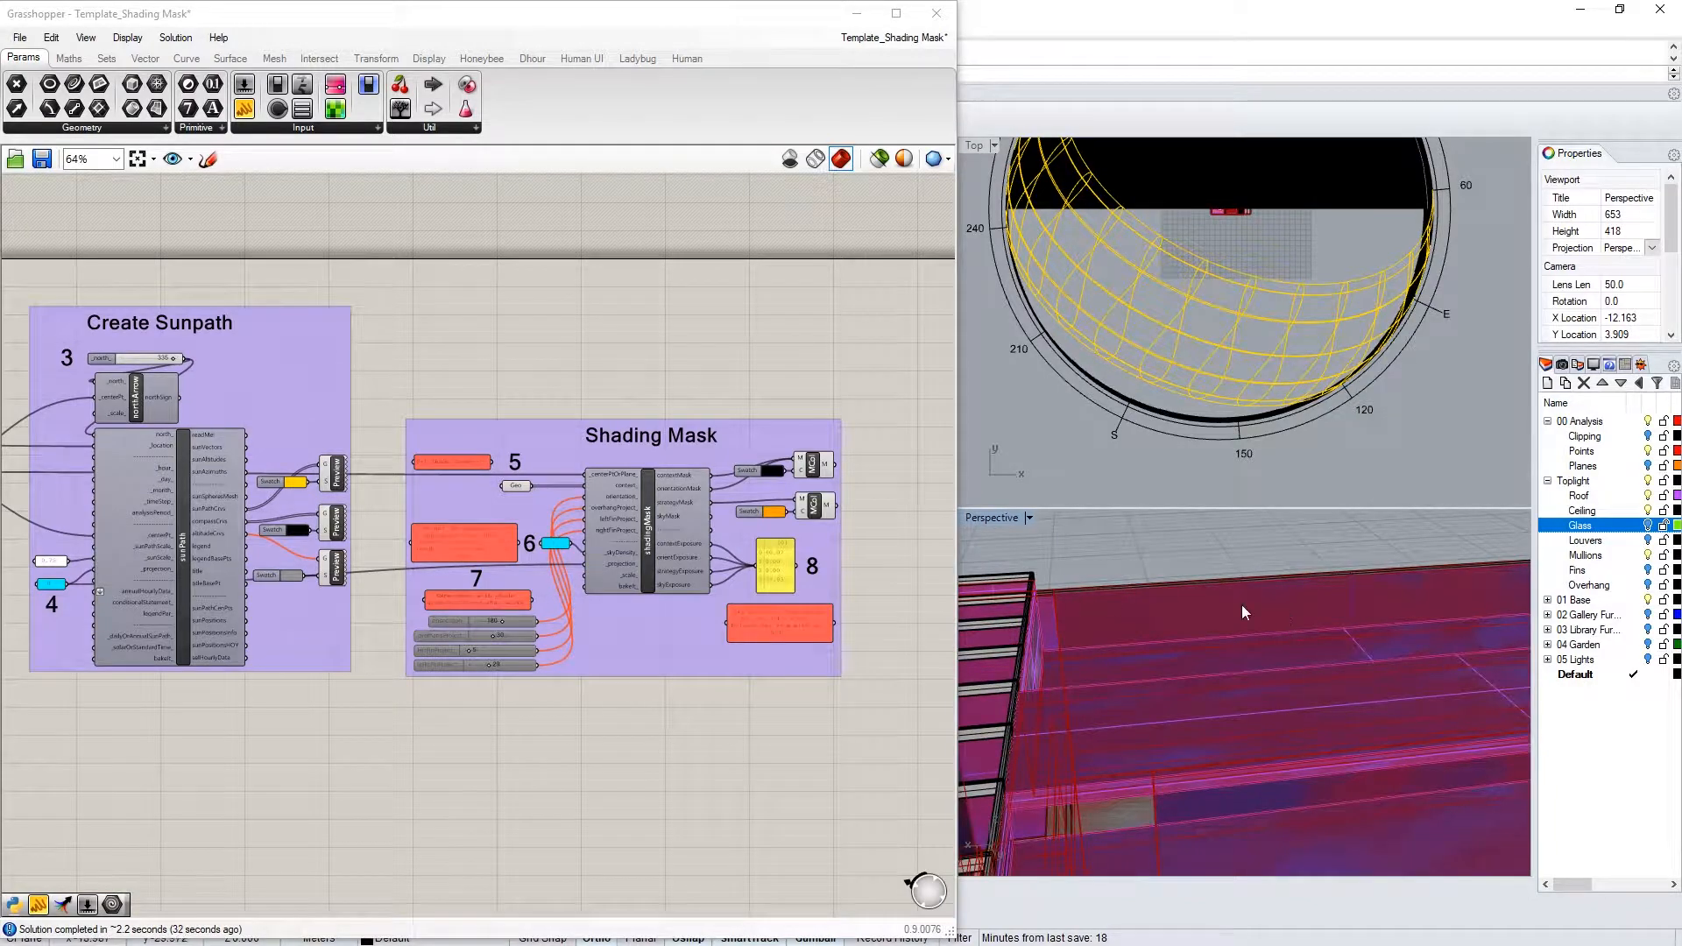
right_drag(1242, 610, 1066, 617)
right_drag(1159, 582, 1313, 768)
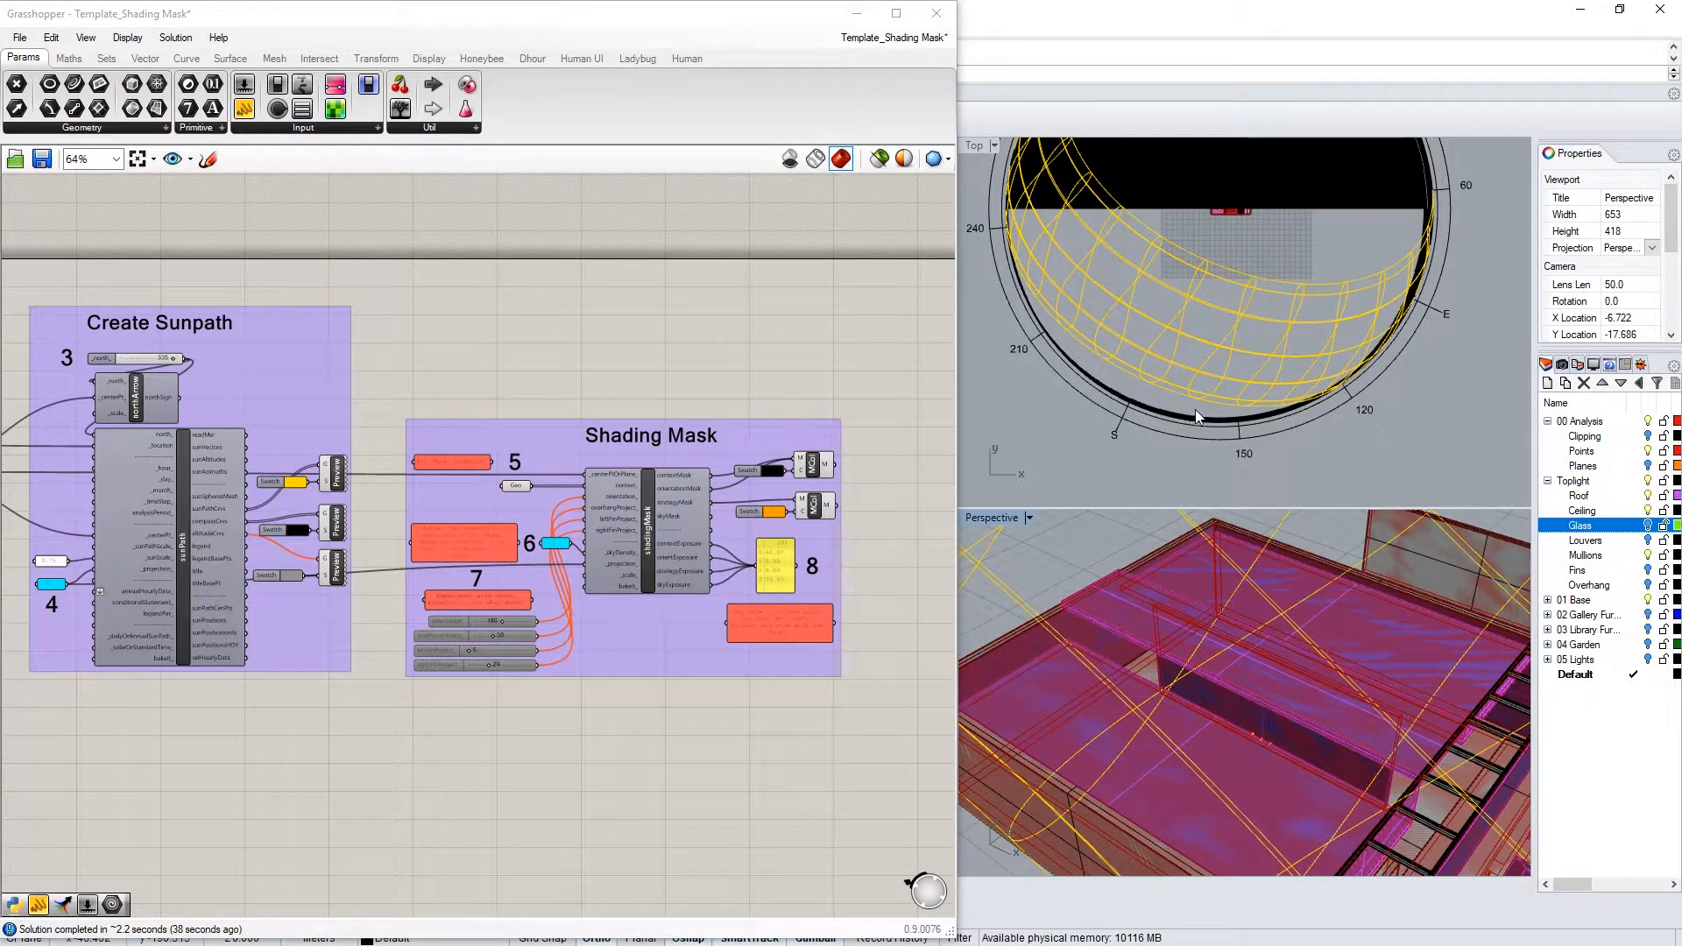
scroll(1197, 415, up, 4)
scroll(1321, 401, down, 4)
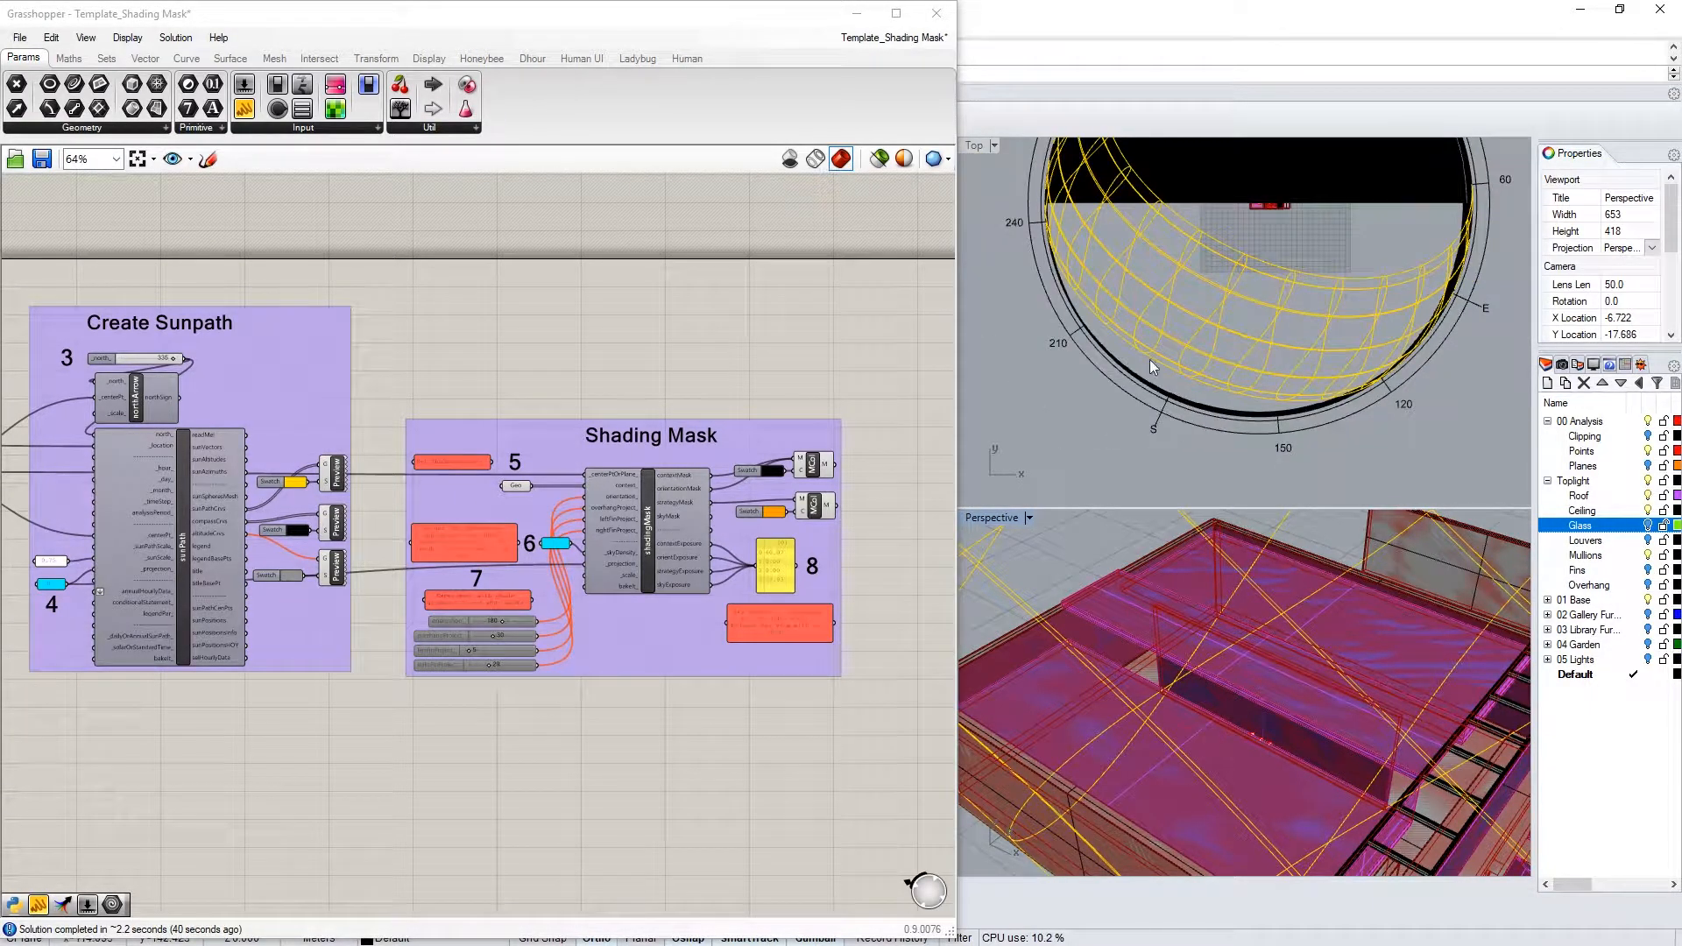
scroll(1149, 359, down, 3)
scroll(696, 390, down, 2)
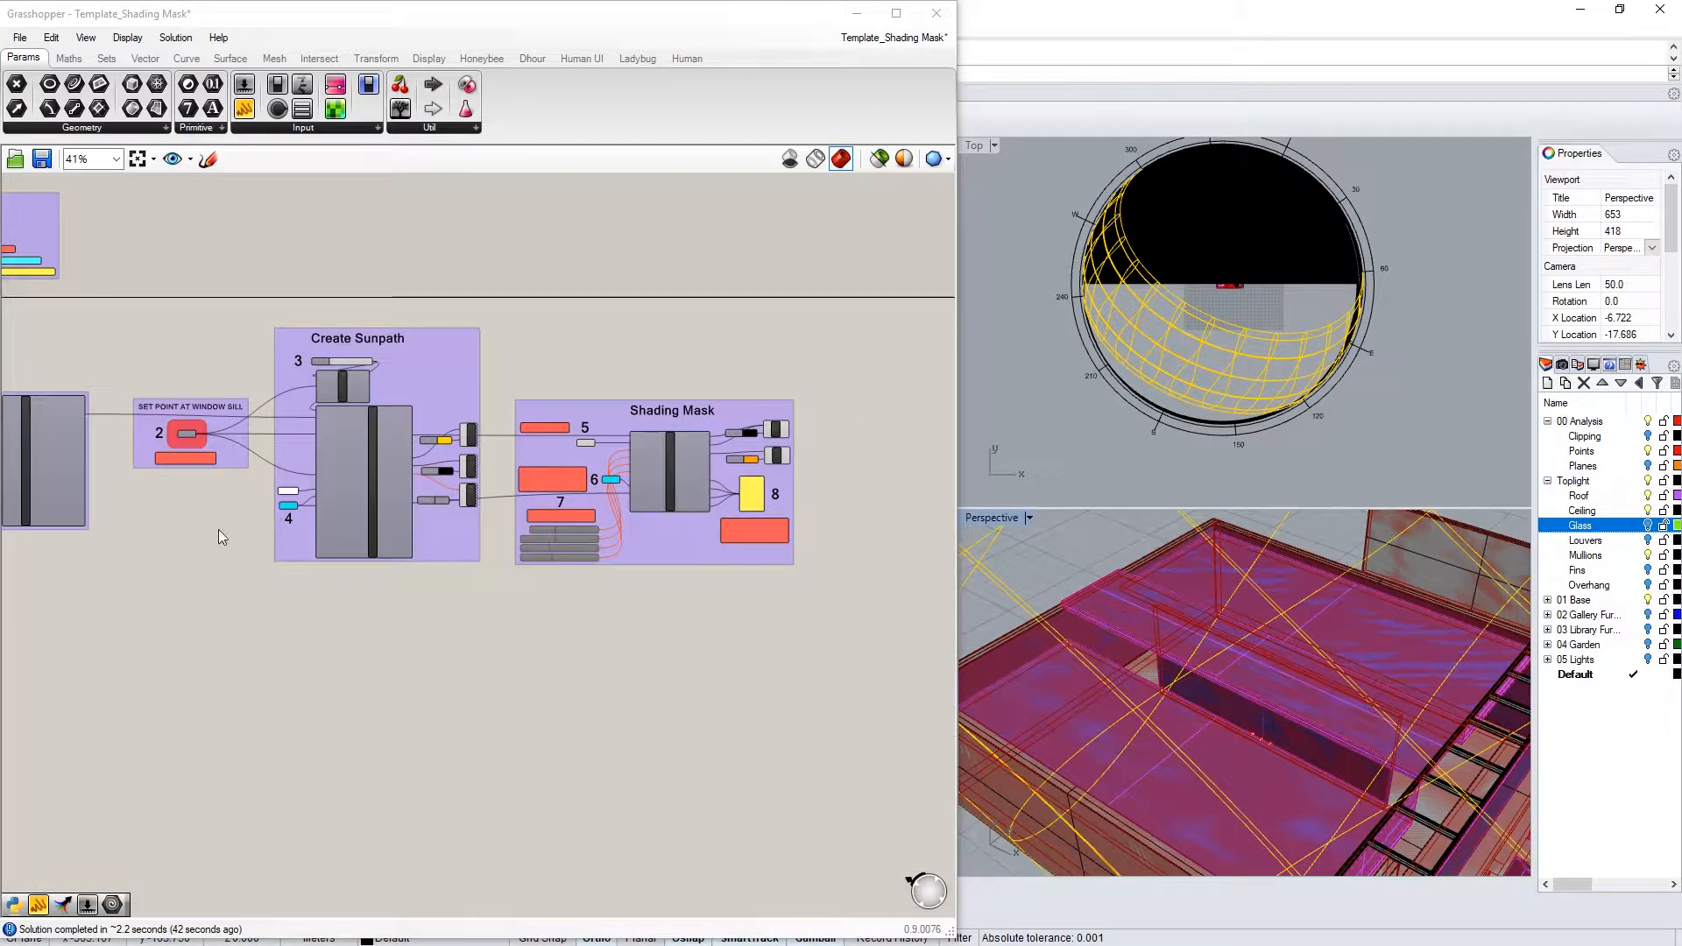
Change the sunPath _projection_ panel value to 2
scroll(219, 530, up, 7)
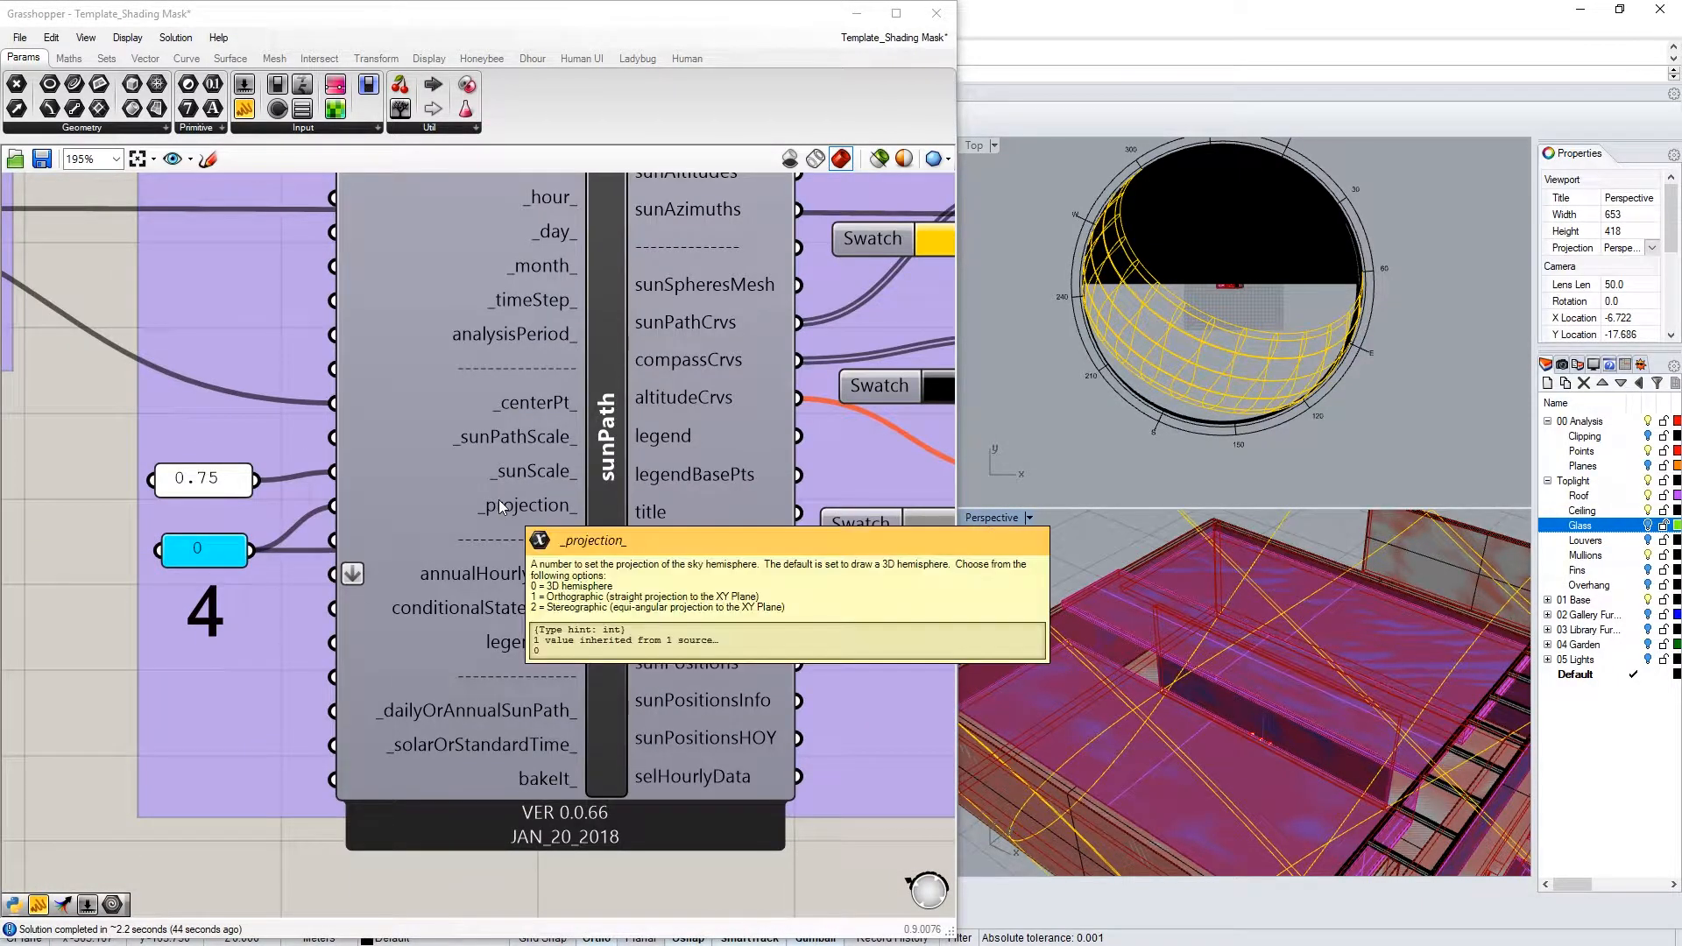
scroll(386, 723, down, 4)
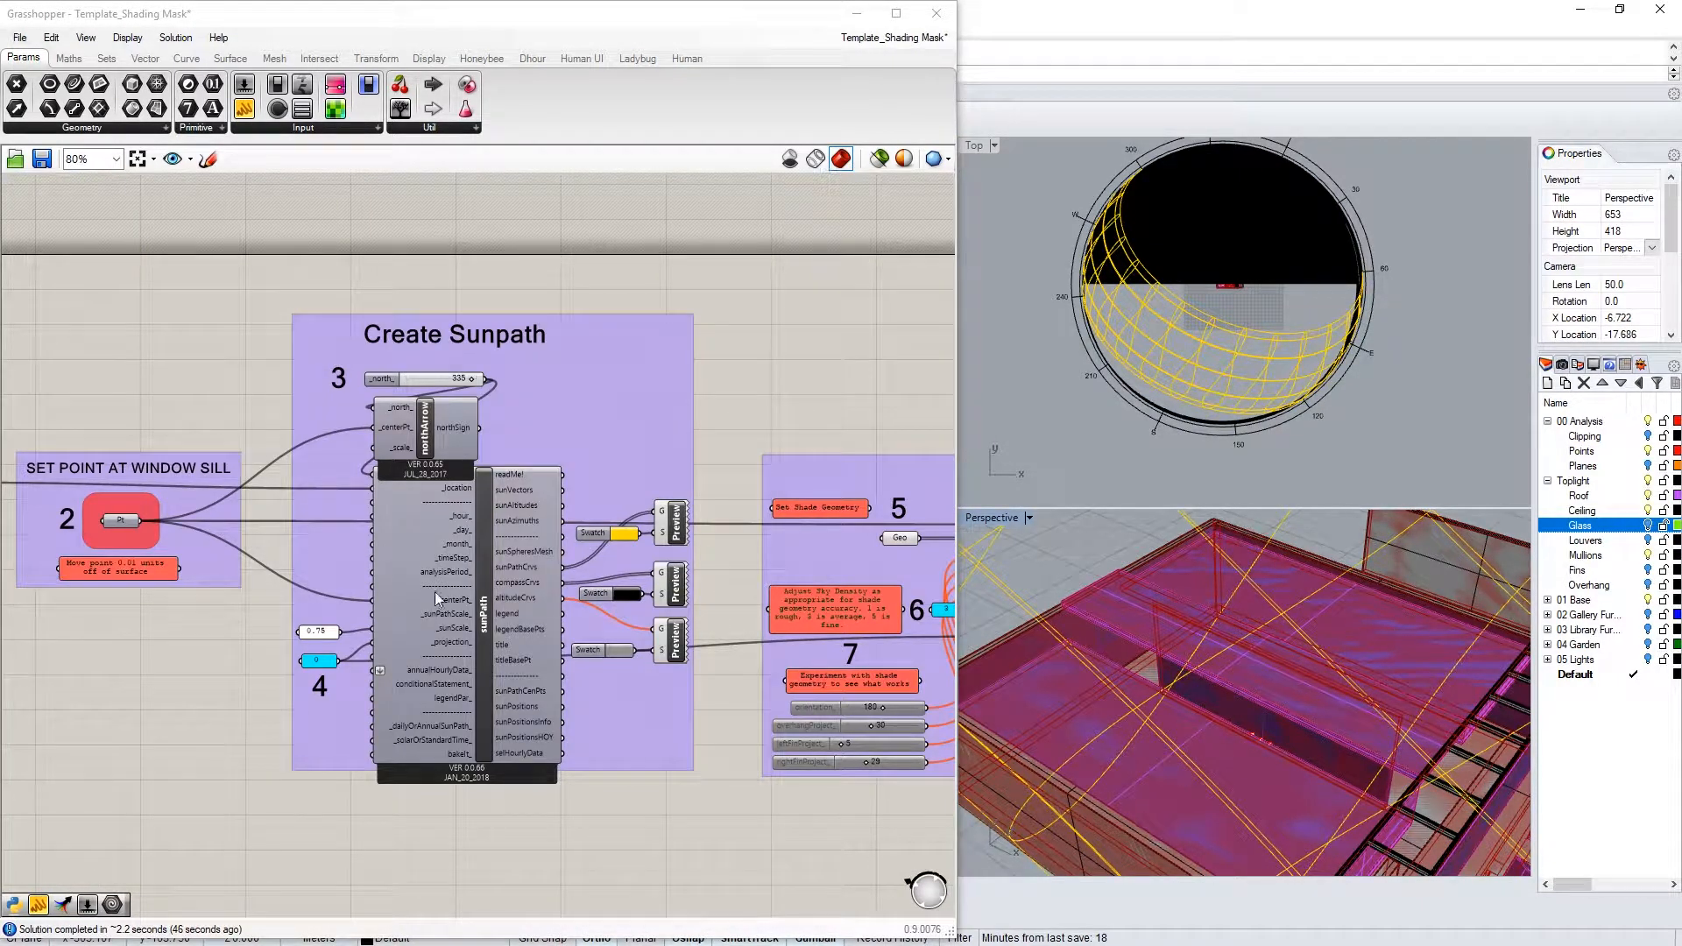
scroll(384, 666, up, 3)
mouse_move(508, 628)
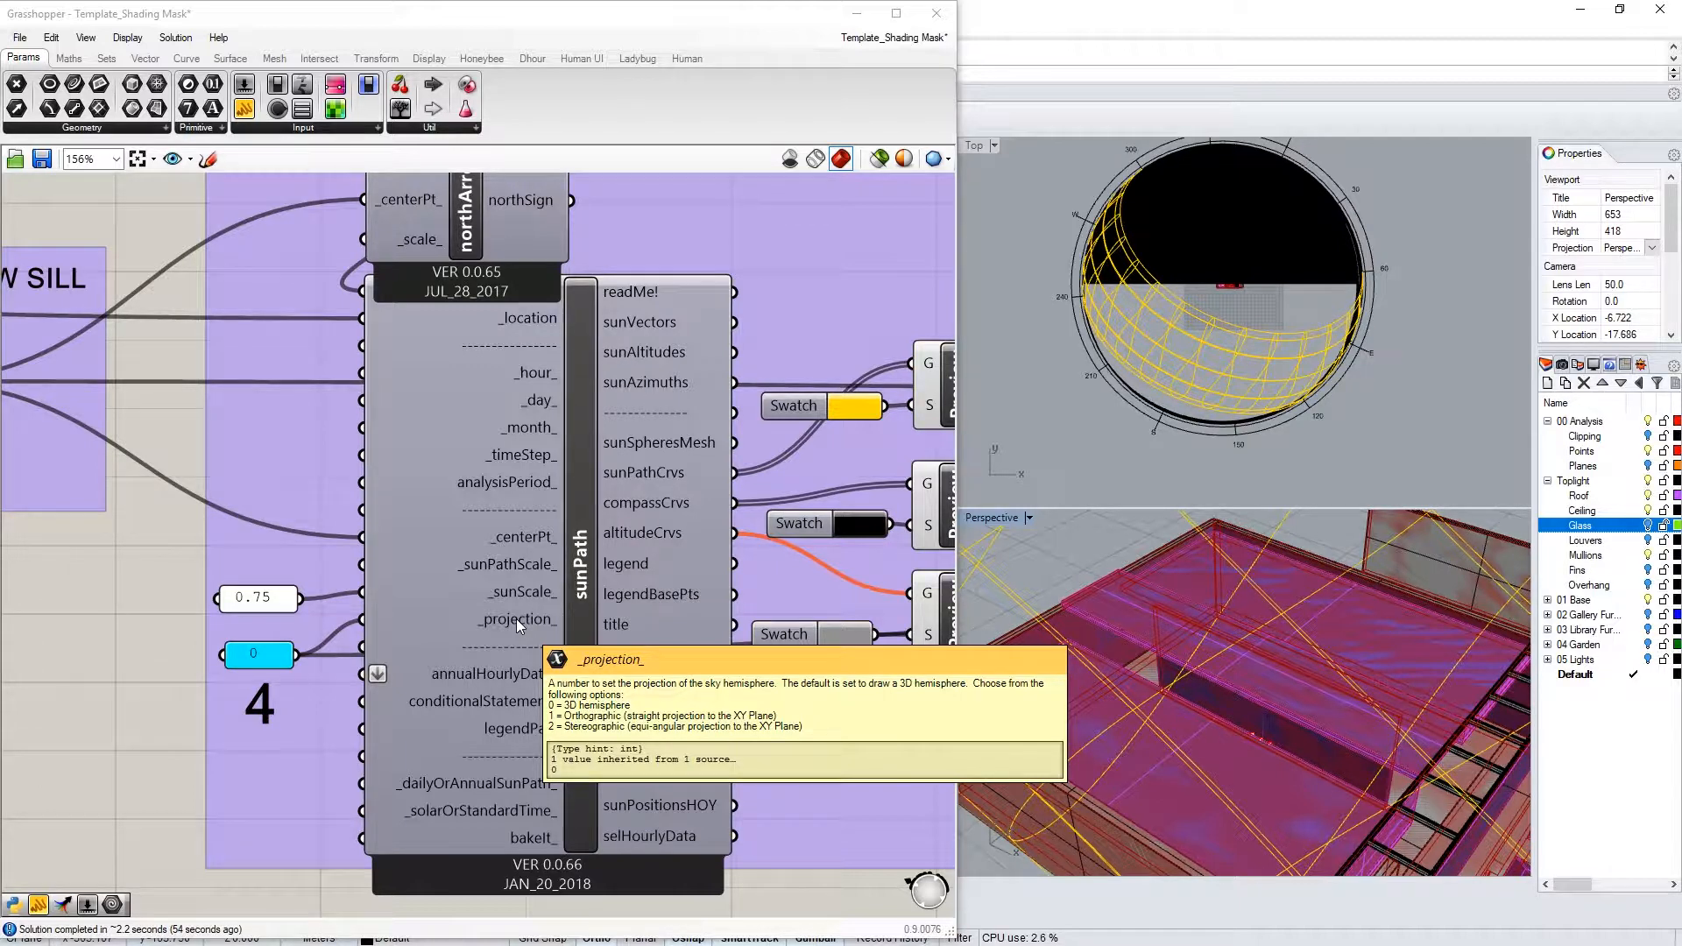
double_click(262, 652)
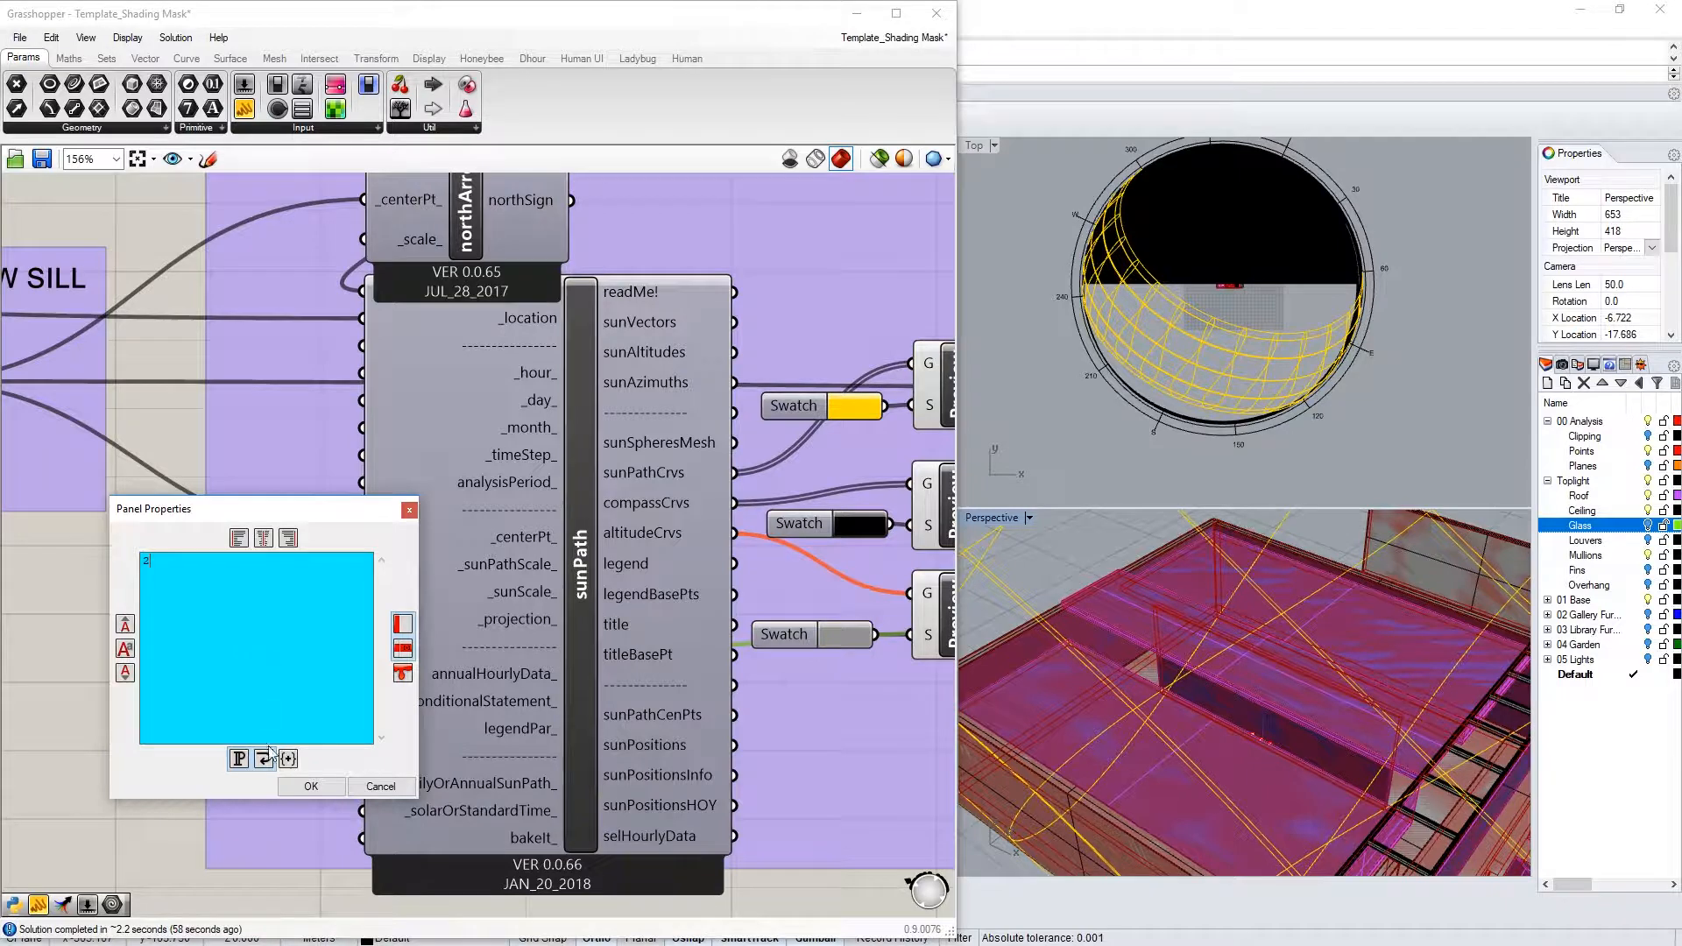
click(298, 786)
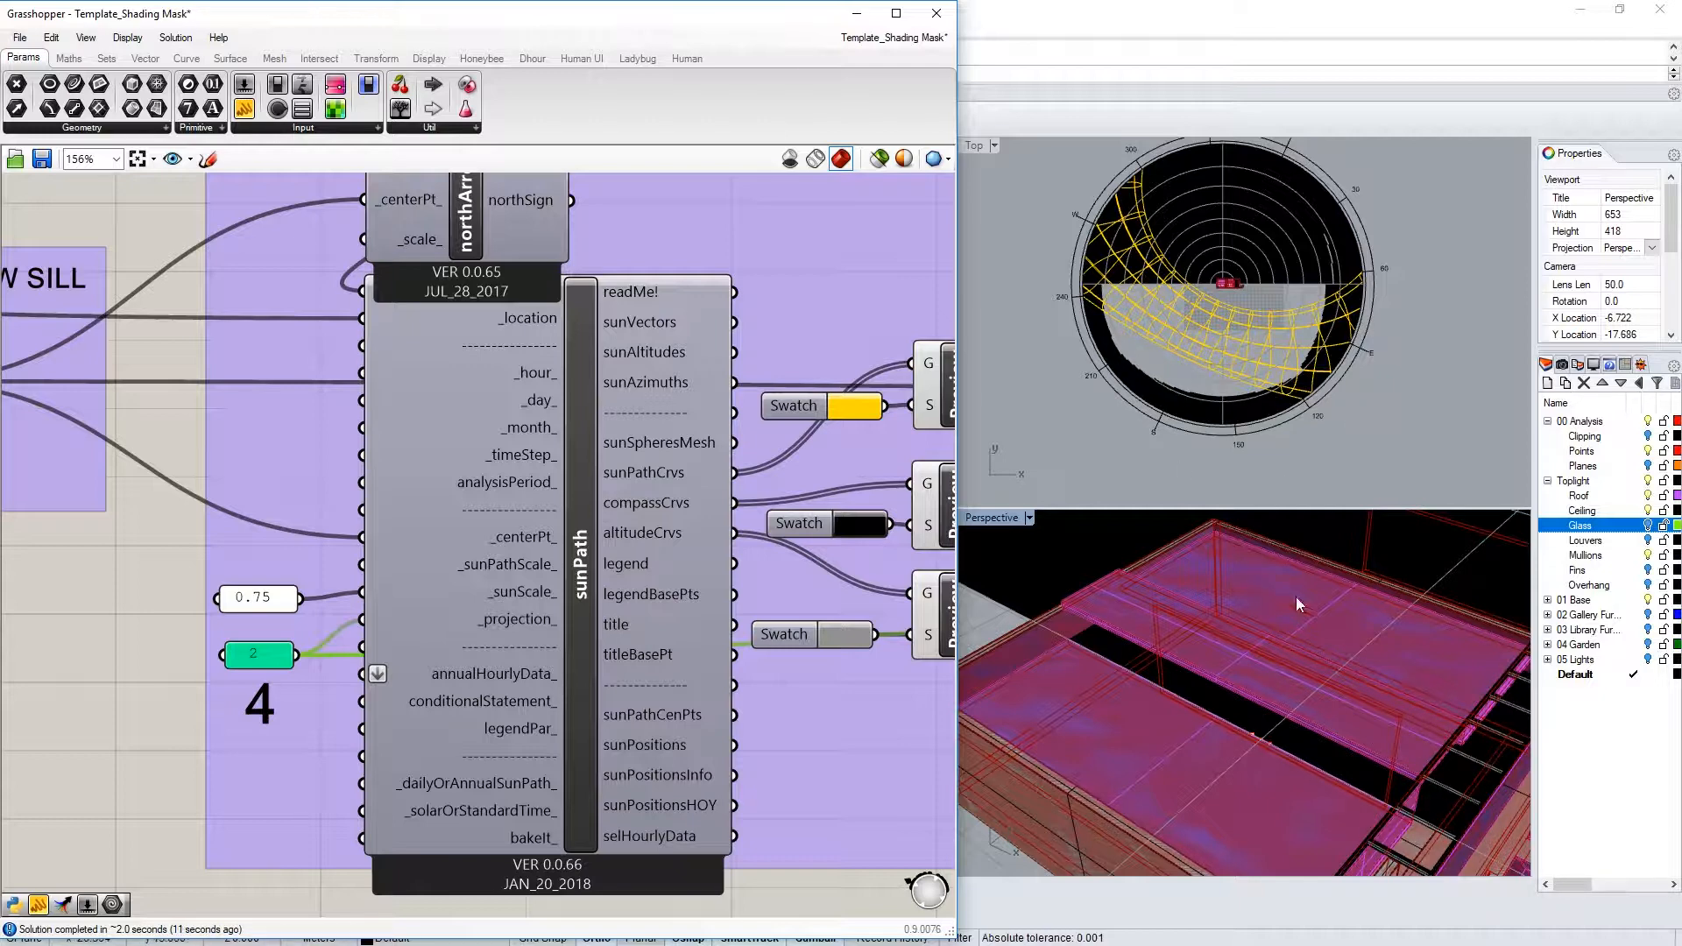
Orbit and zoom the Perspective viewport to view the whole flat sun-path disc
right_drag(1266, 664, 986, 751)
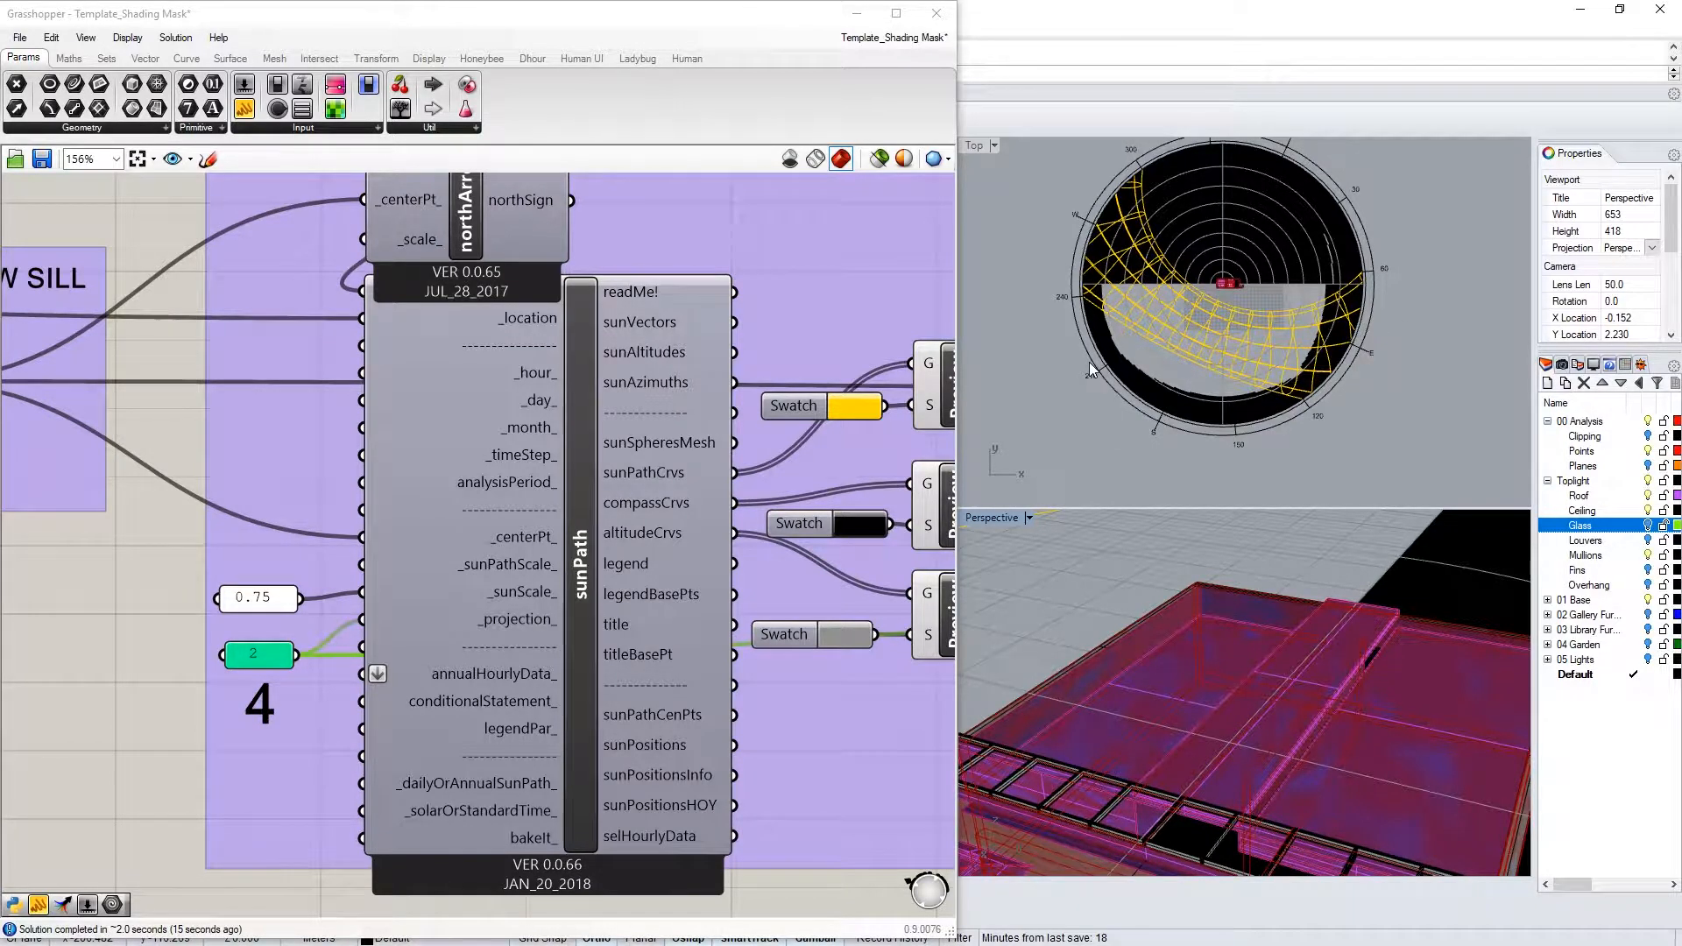
right_drag(1151, 635, 1325, 717)
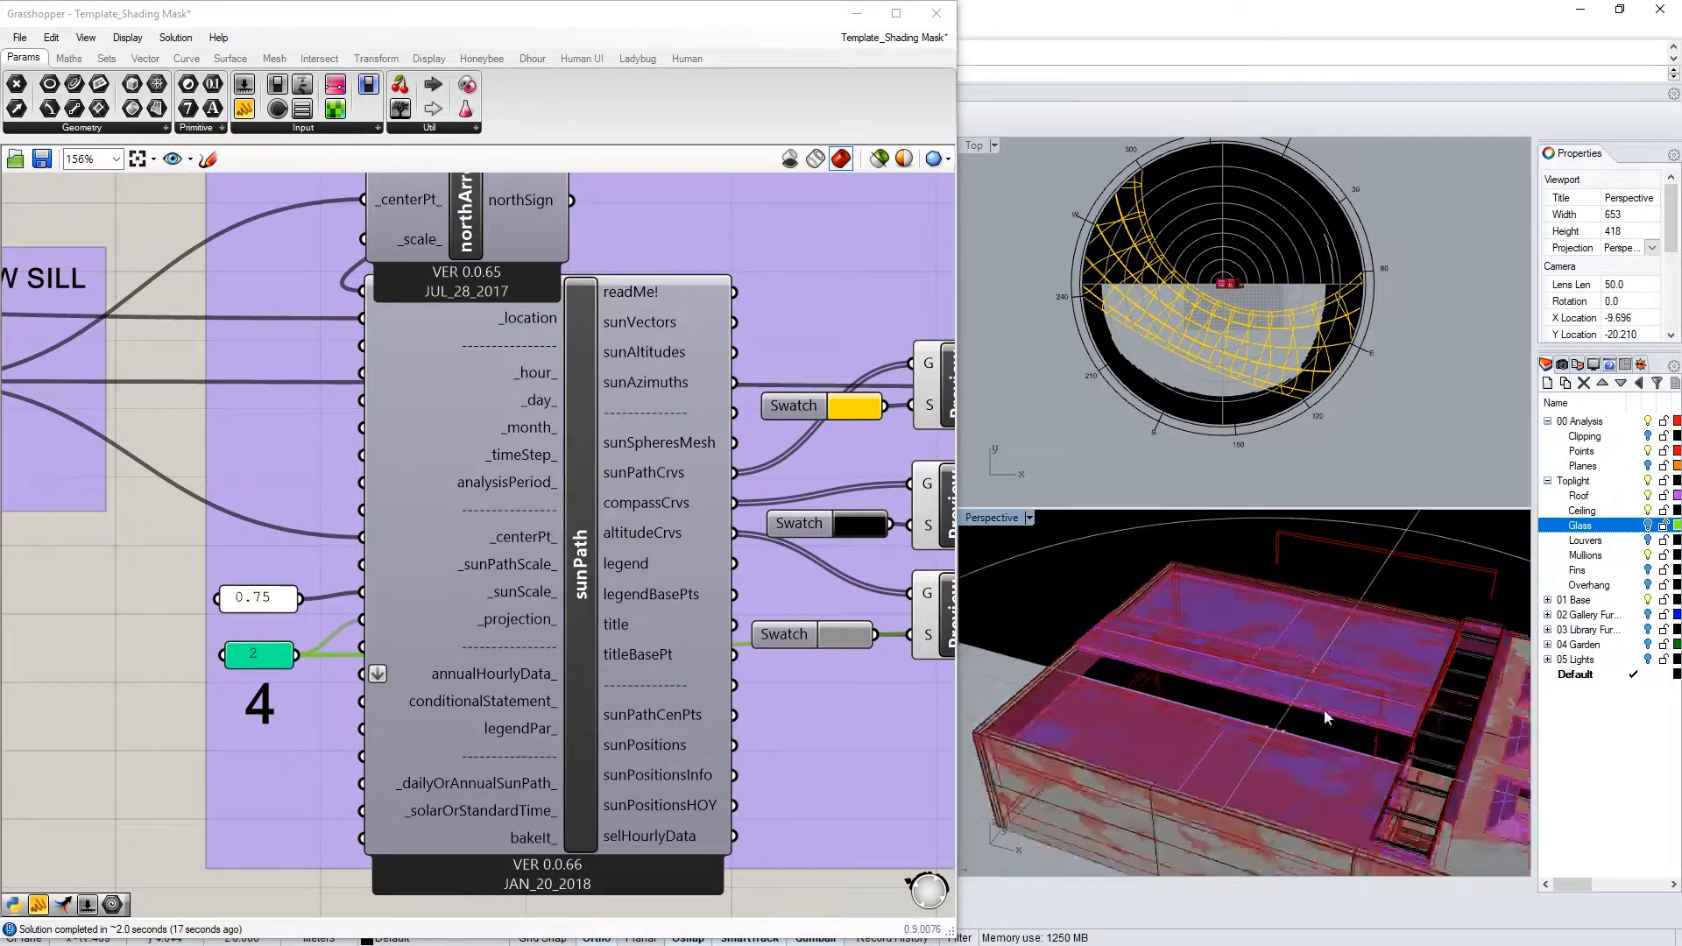
scroll(1325, 716, down, 10)
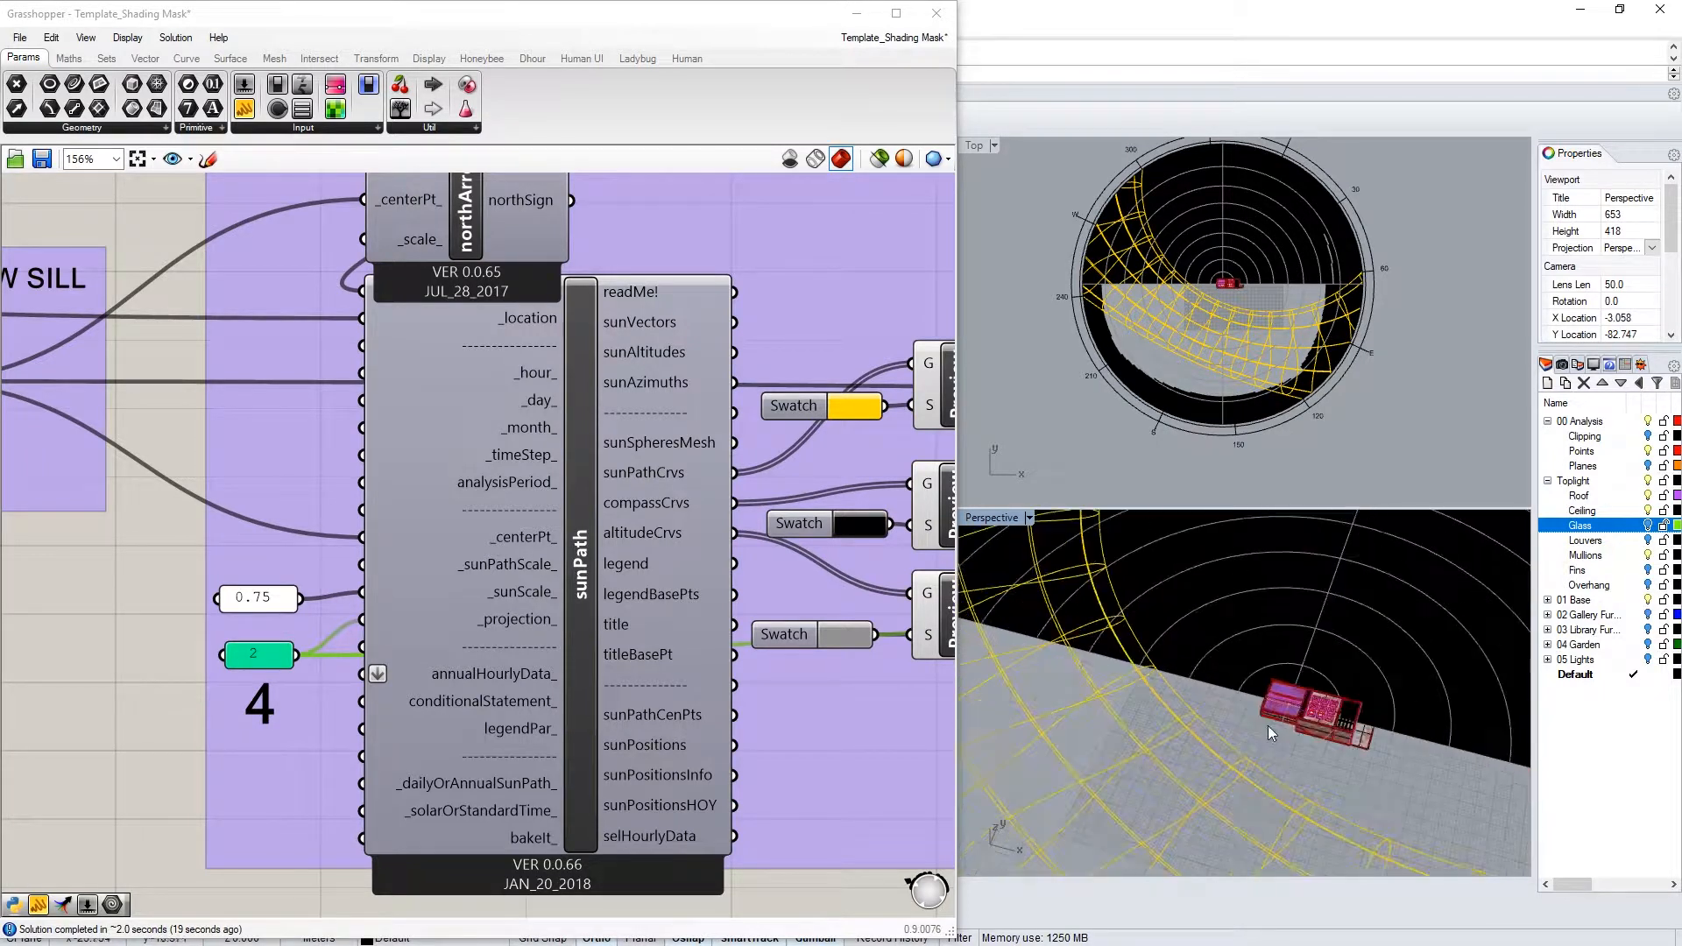
scroll(1268, 731, down, 4)
scroll(1191, 601, down, 6)
right_drag(1200, 632, 1230, 664)
scroll(1235, 685, up, 10)
scroll(1319, 708, down, 10)
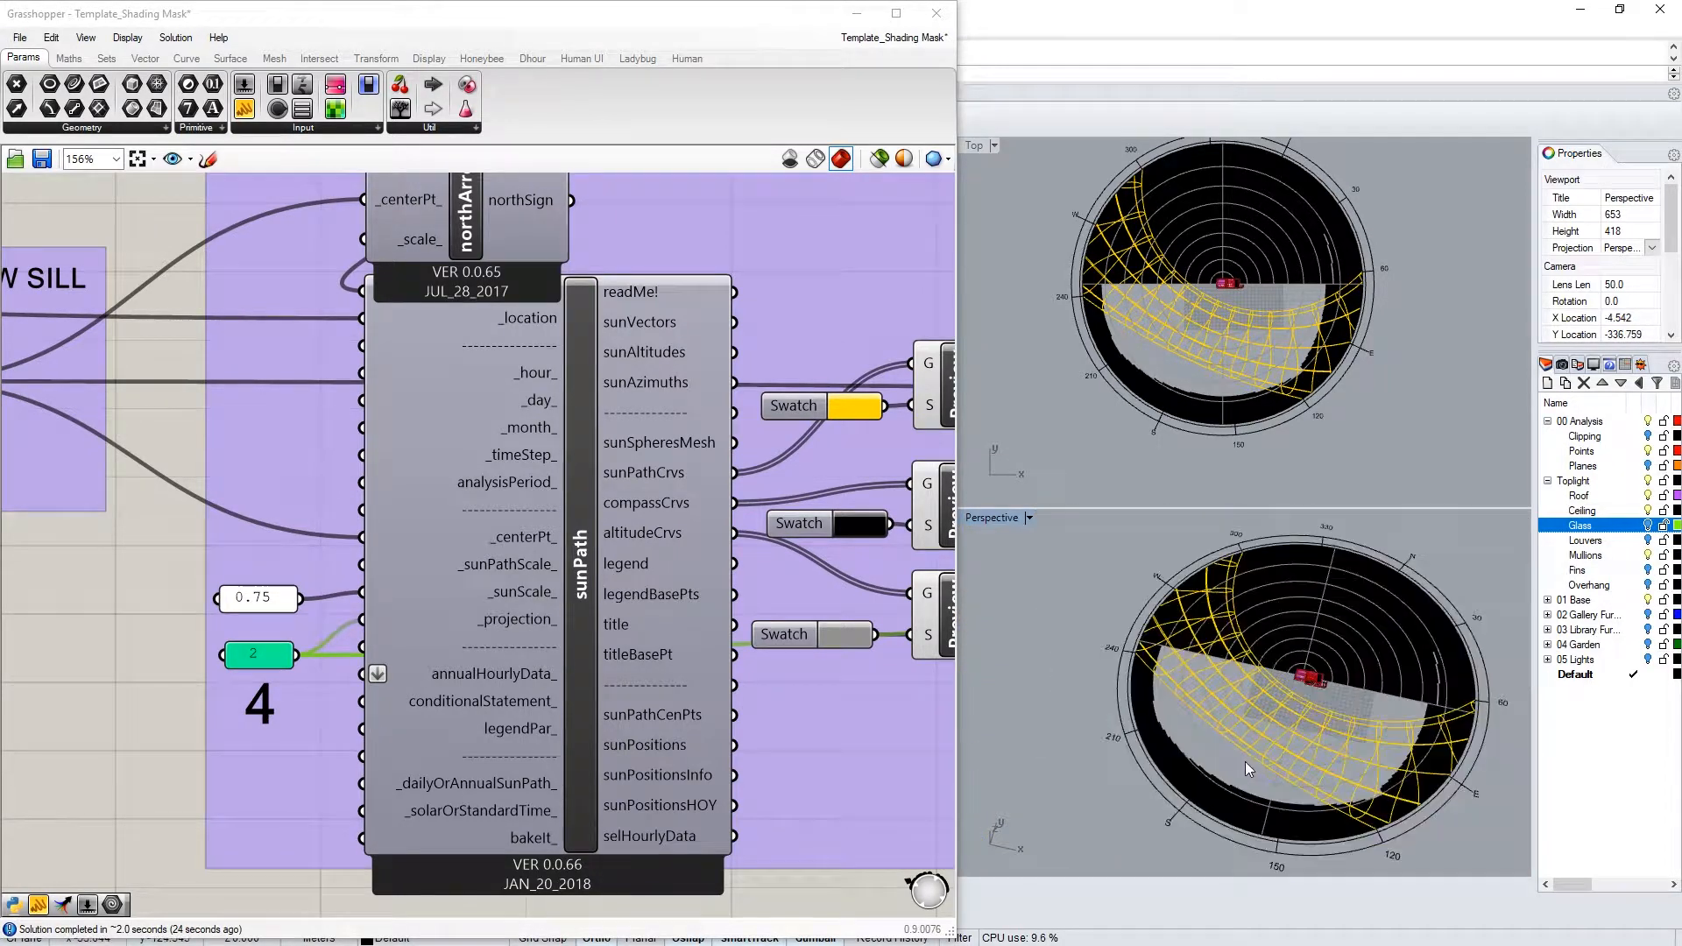
scroll(1328, 648, up, 3)
scroll(560, 590, down, 4)
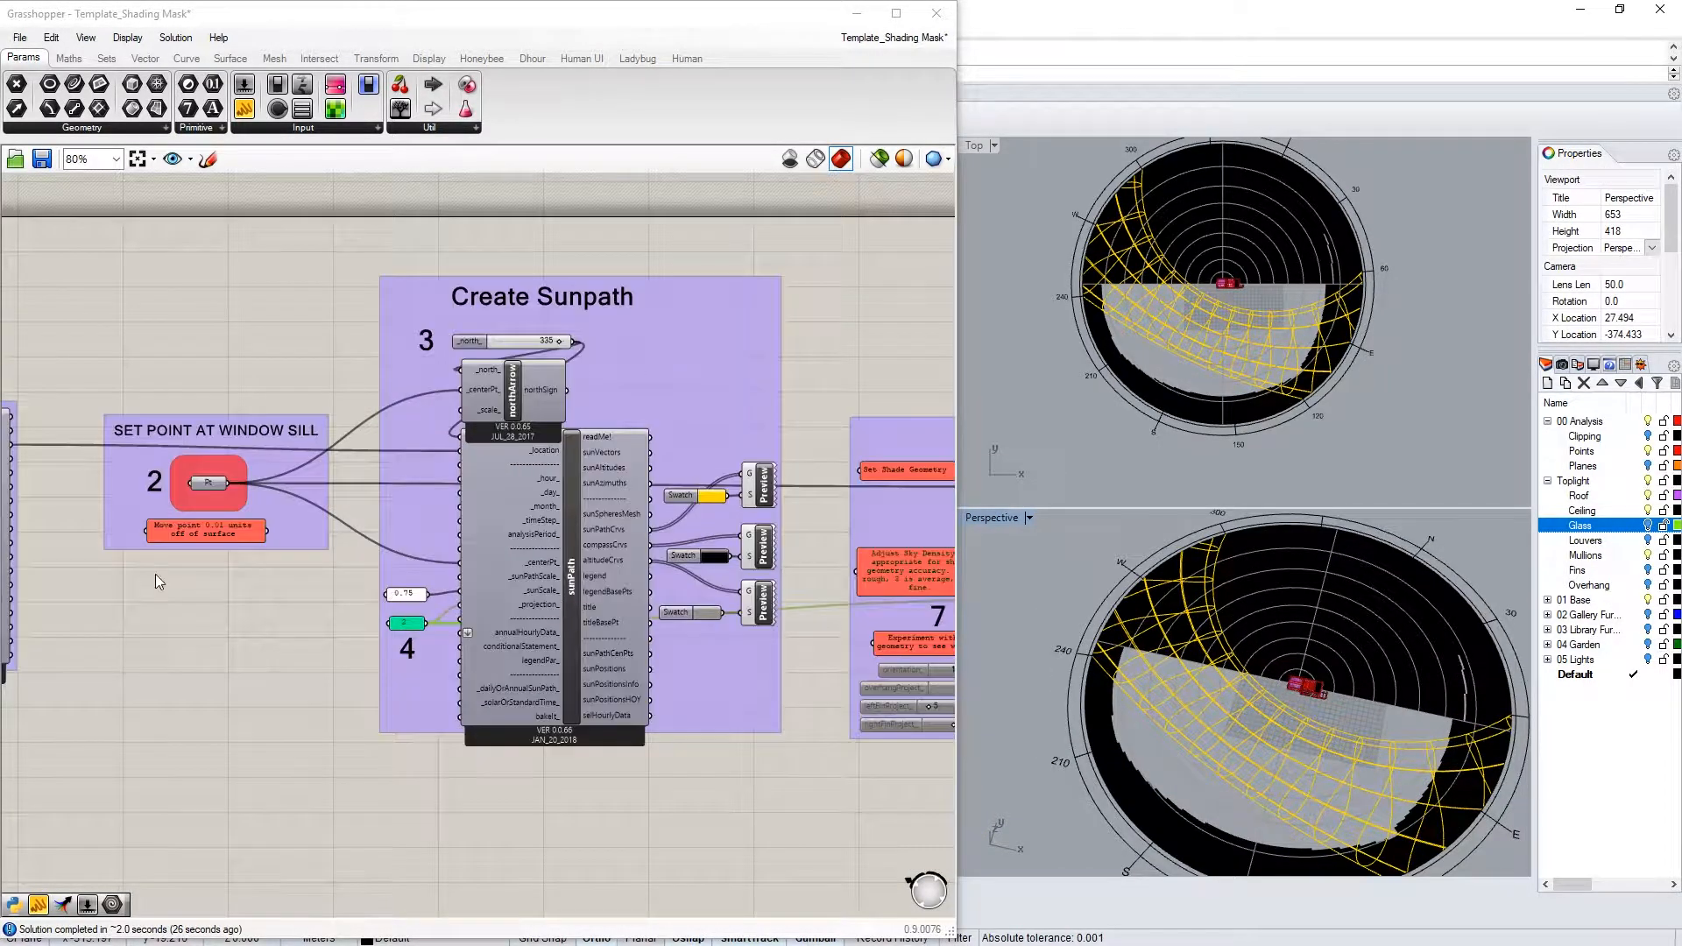
scroll(155, 575, up, 4)
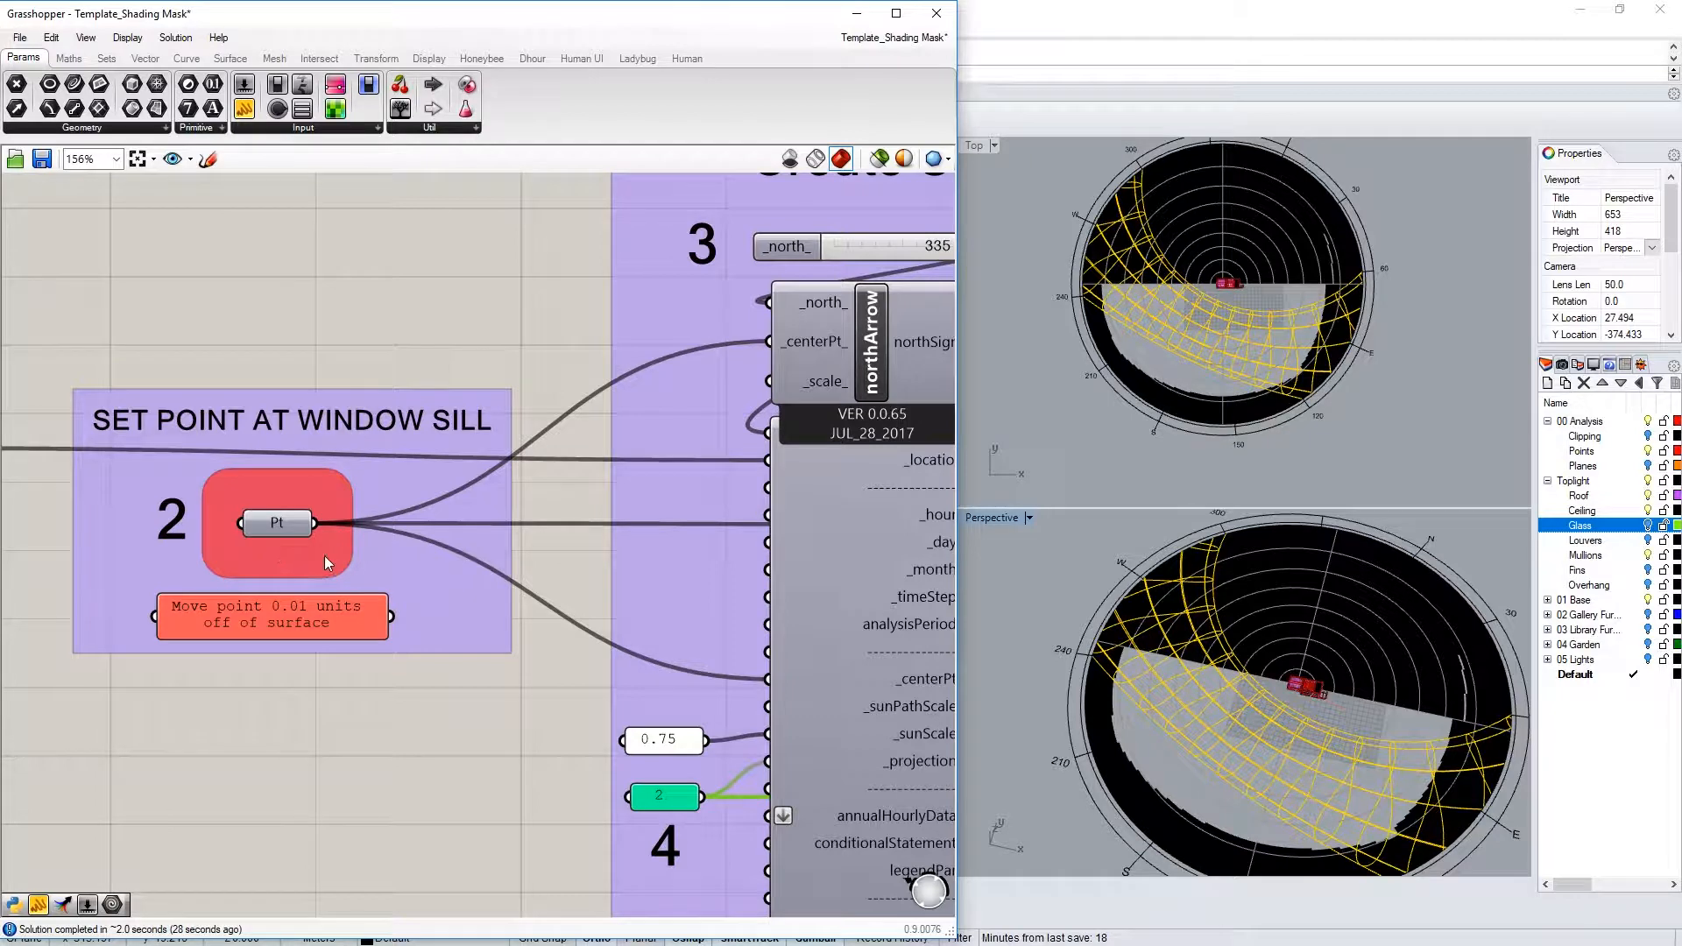
right_drag(723, 660, 491, 618)
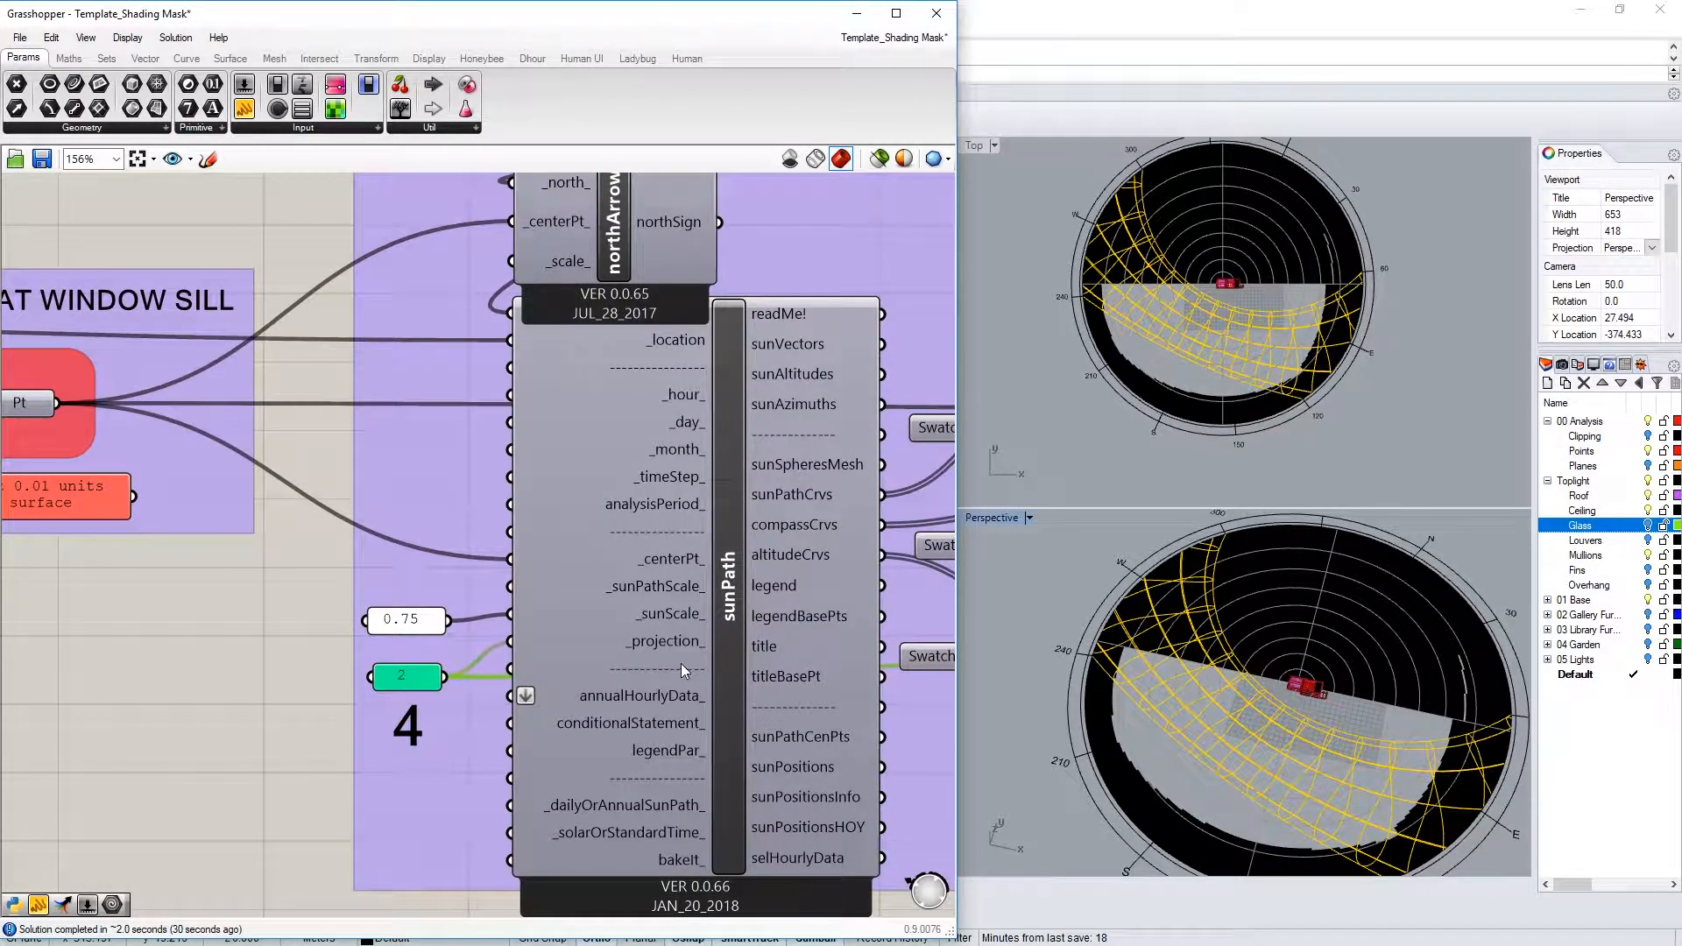
Select the middle-bottom skylight glass pane and start a Set one Point pick for Pt
scroll(1184, 289, up, 10)
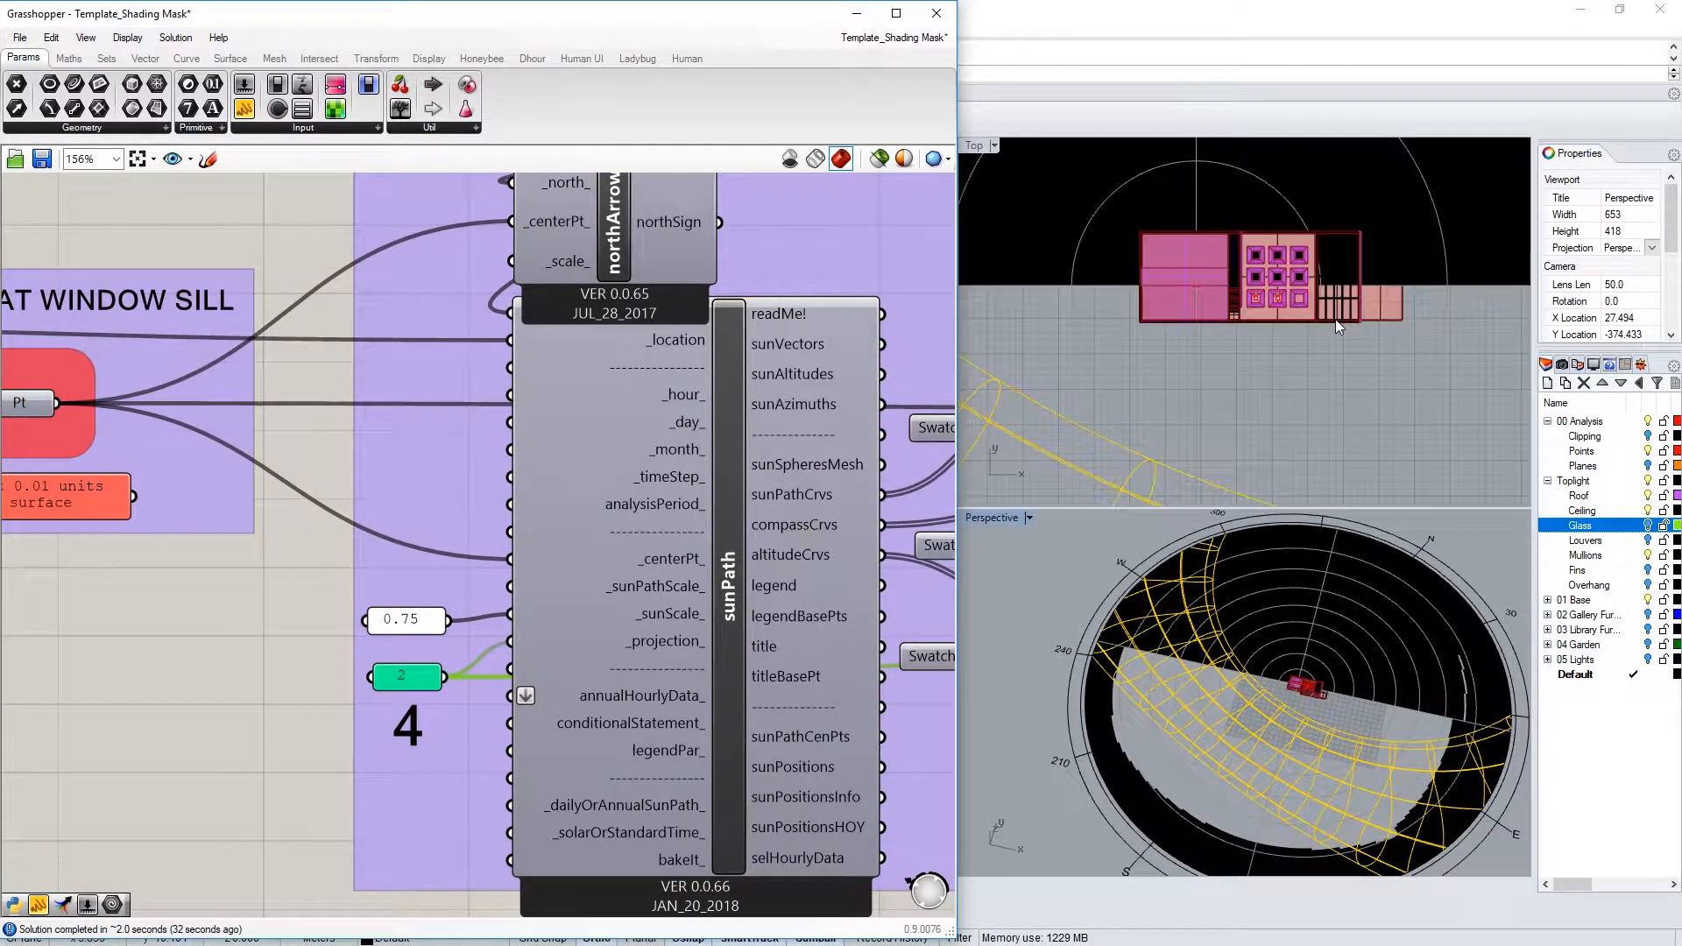
scroll(1265, 344, up, 3)
click(1253, 326)
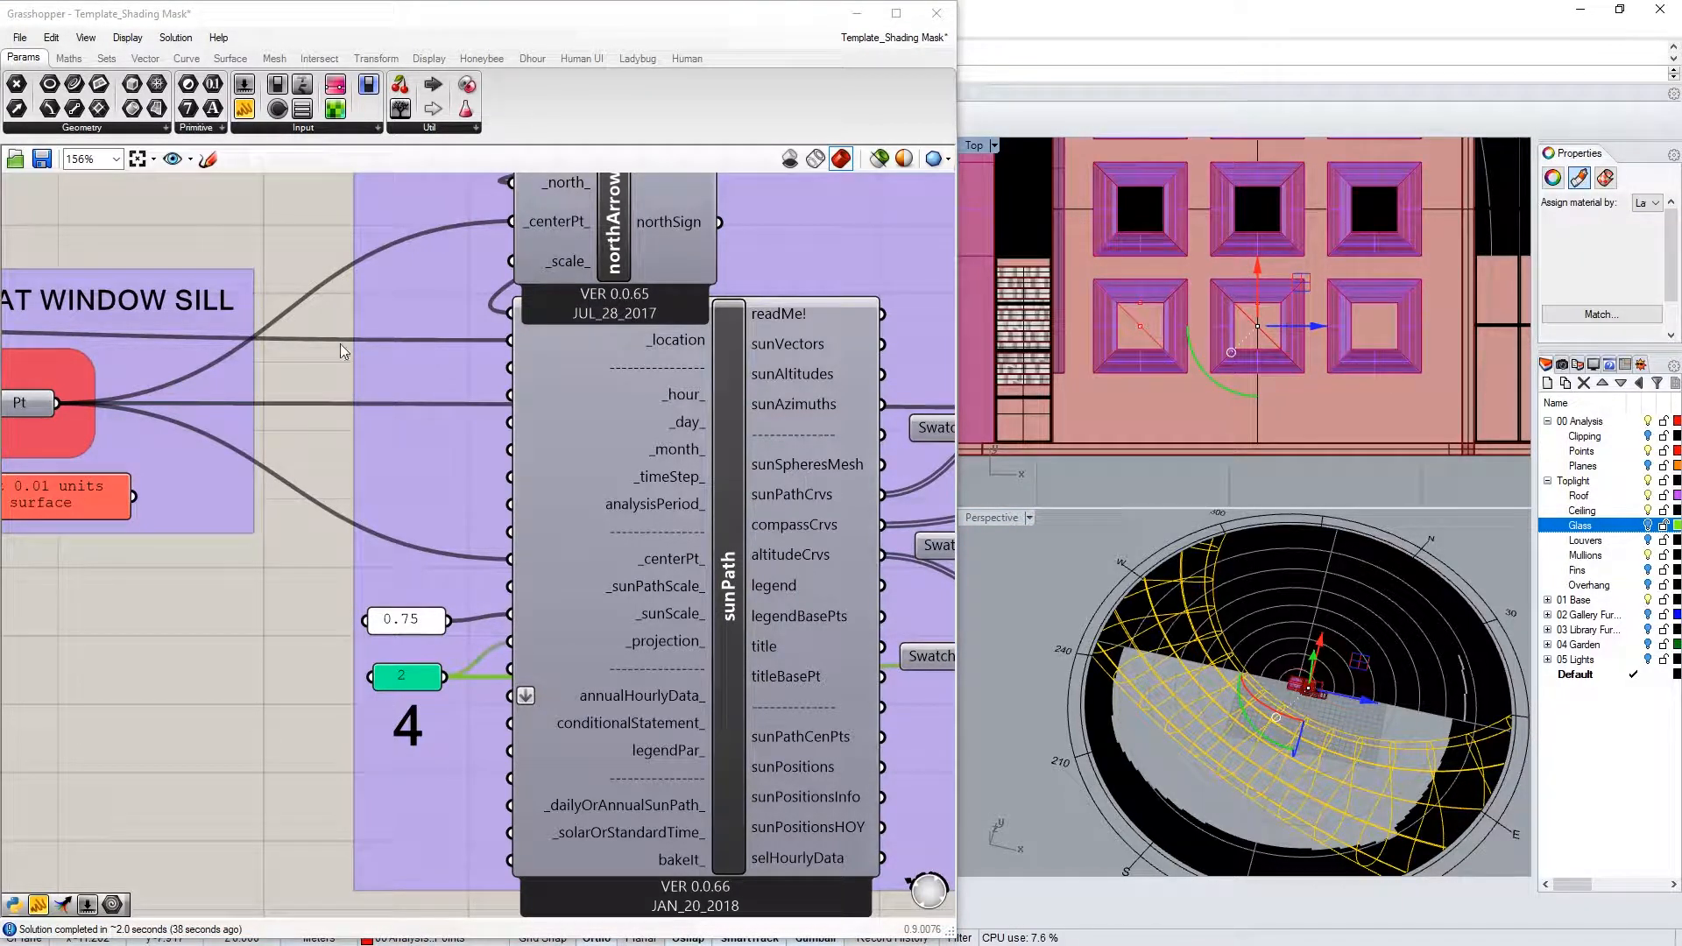
right_drag(29, 404, 154, 417)
right_click(154, 417)
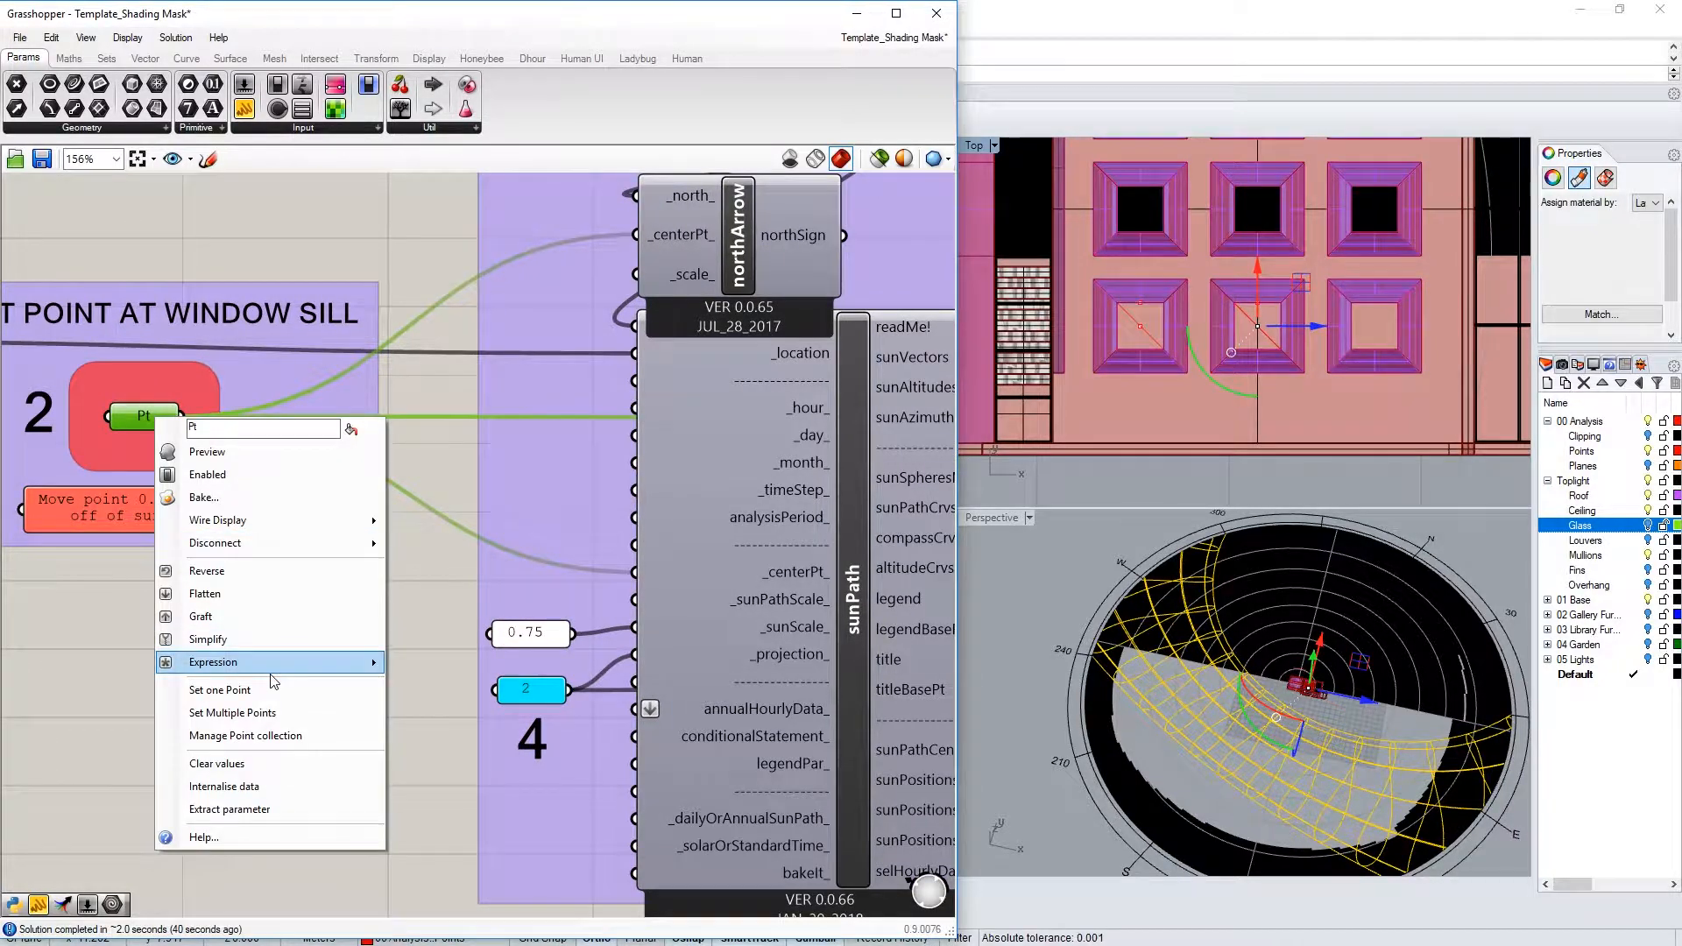
click(356, 680)
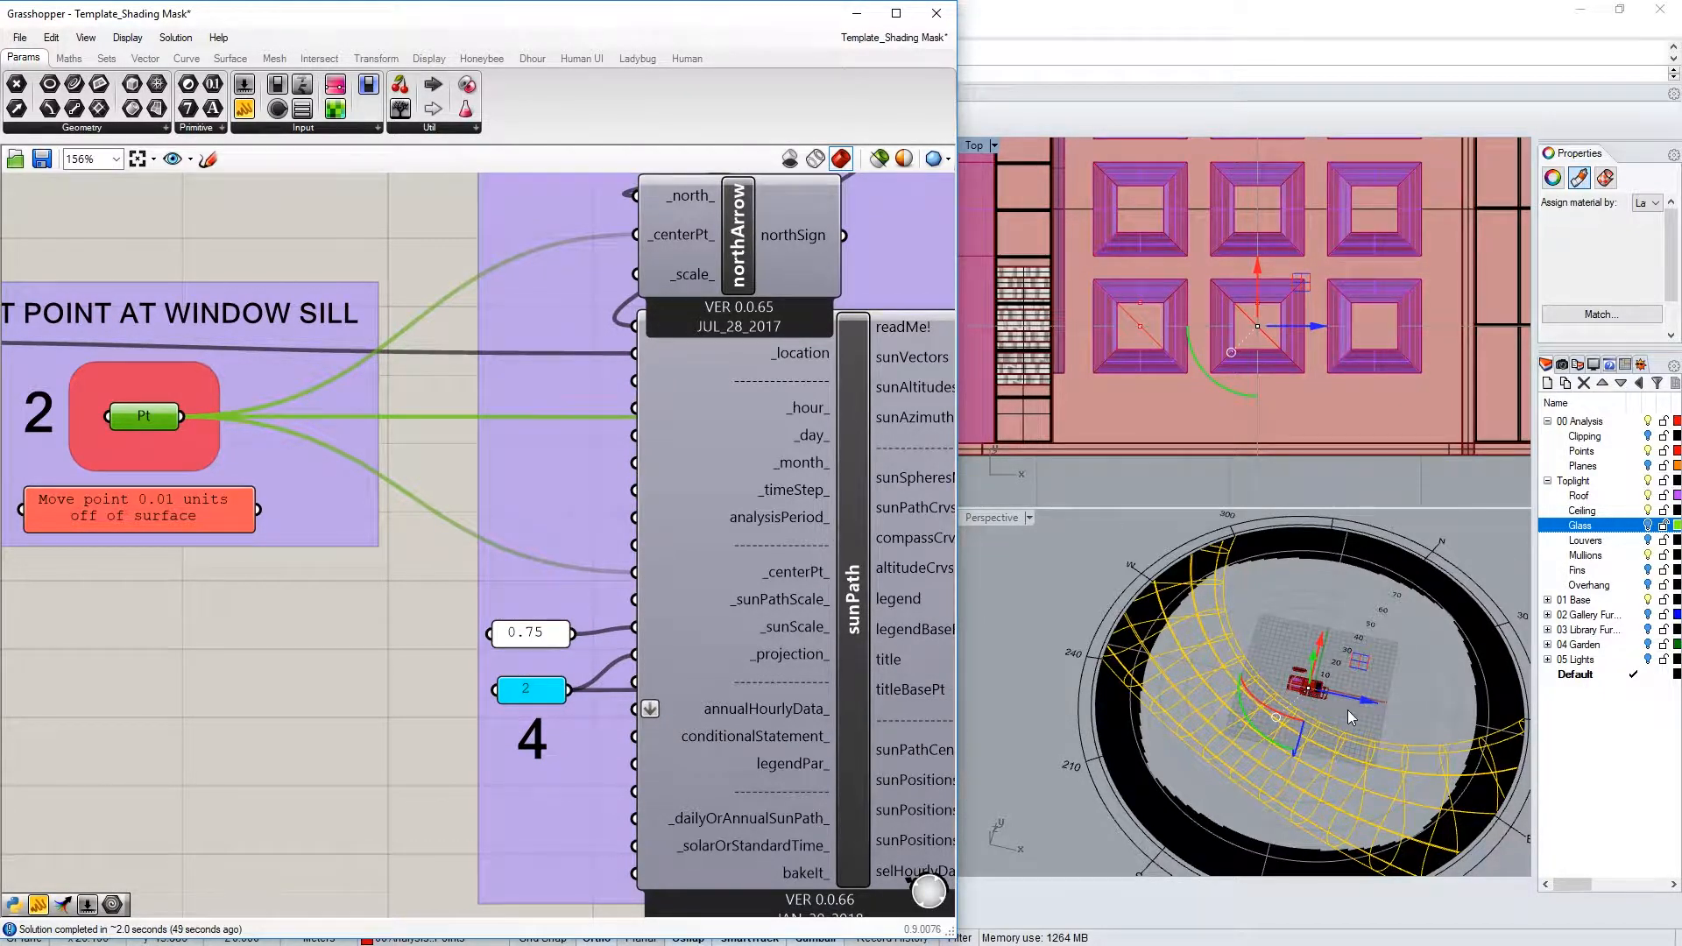
Zoom in on the glass window and select its top edge line
scroll(1458, 294, down, 5)
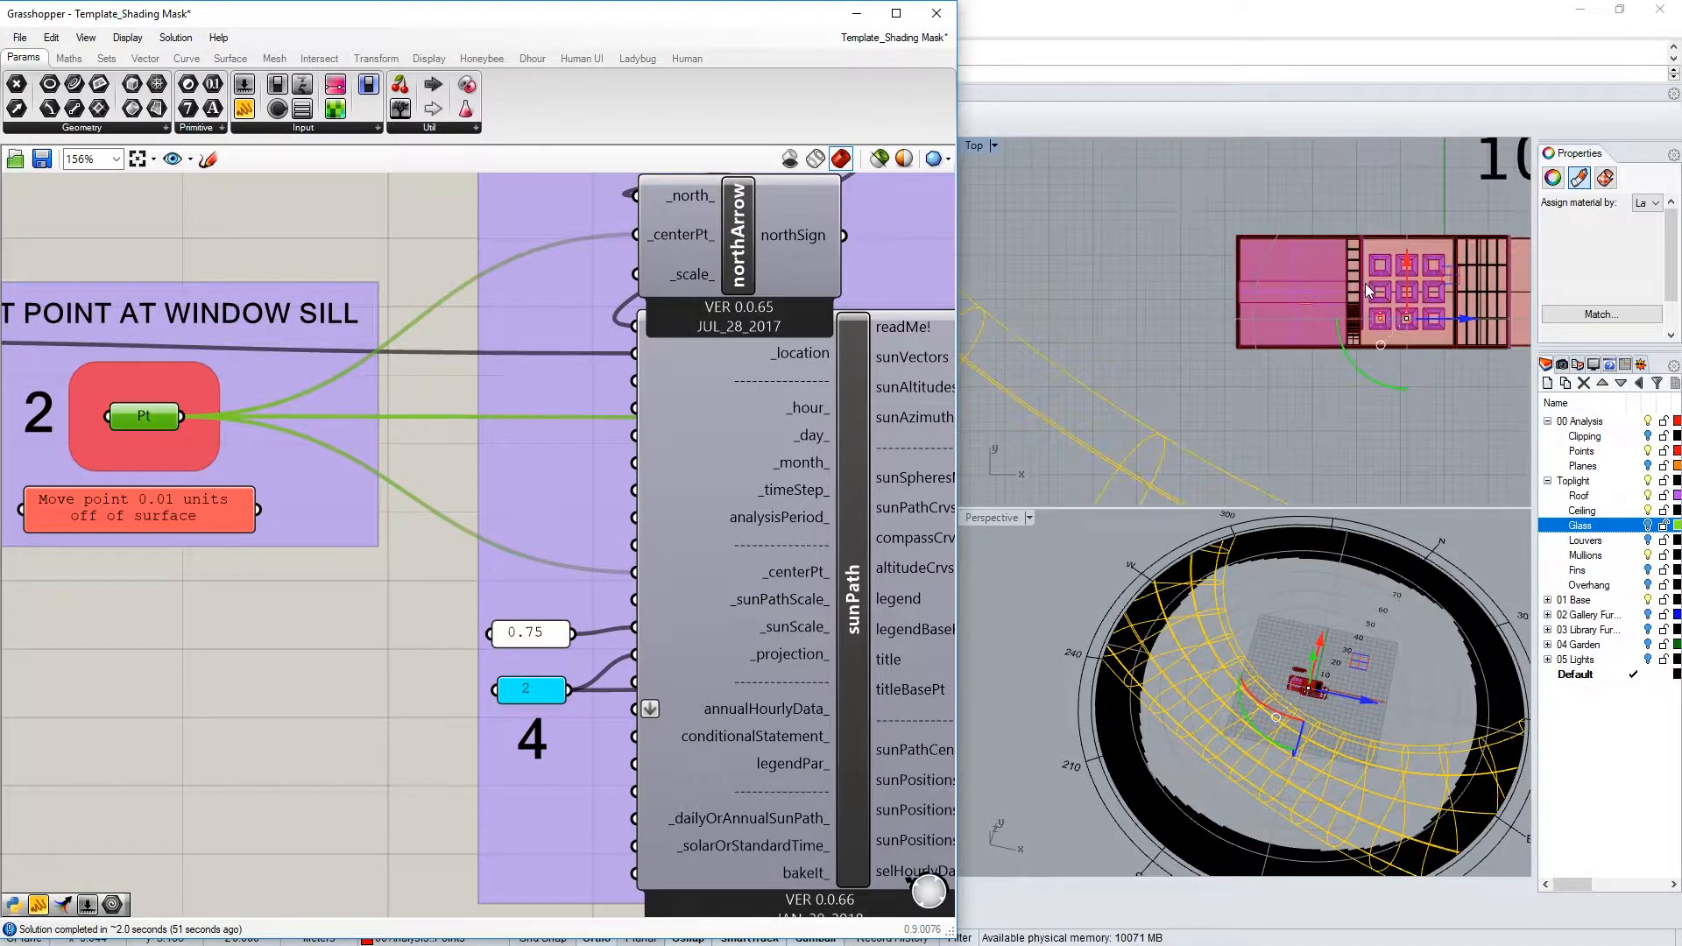
right_drag(1296, 288, 1183, 303)
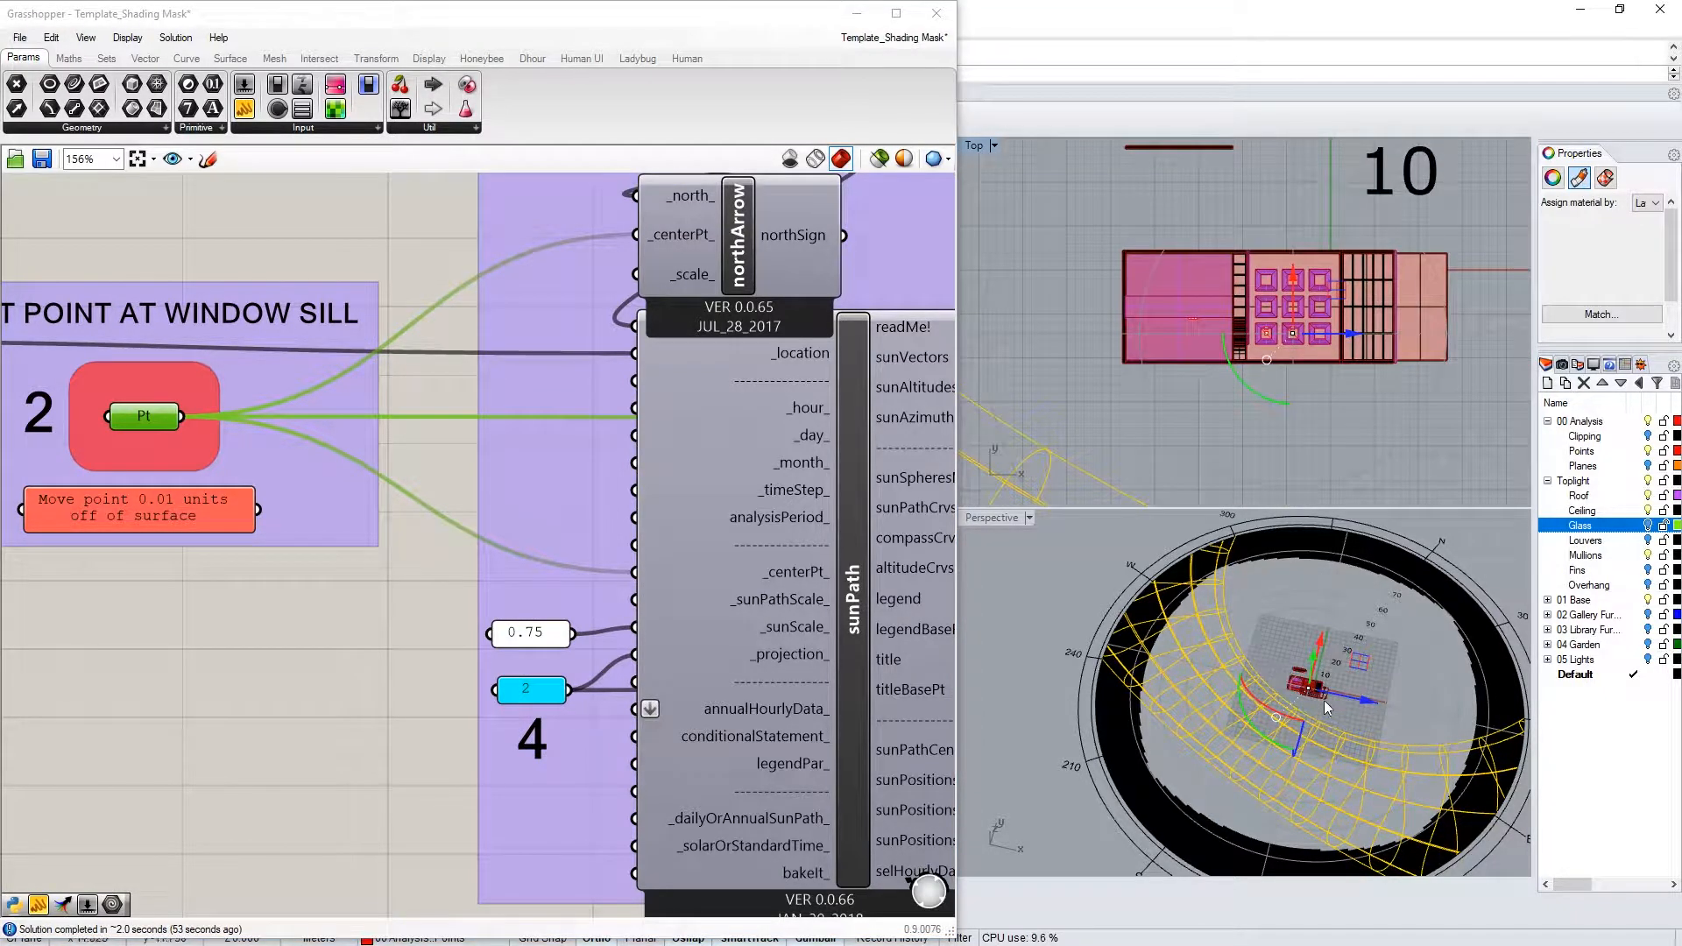
right_drag(1225, 669, 1272, 725)
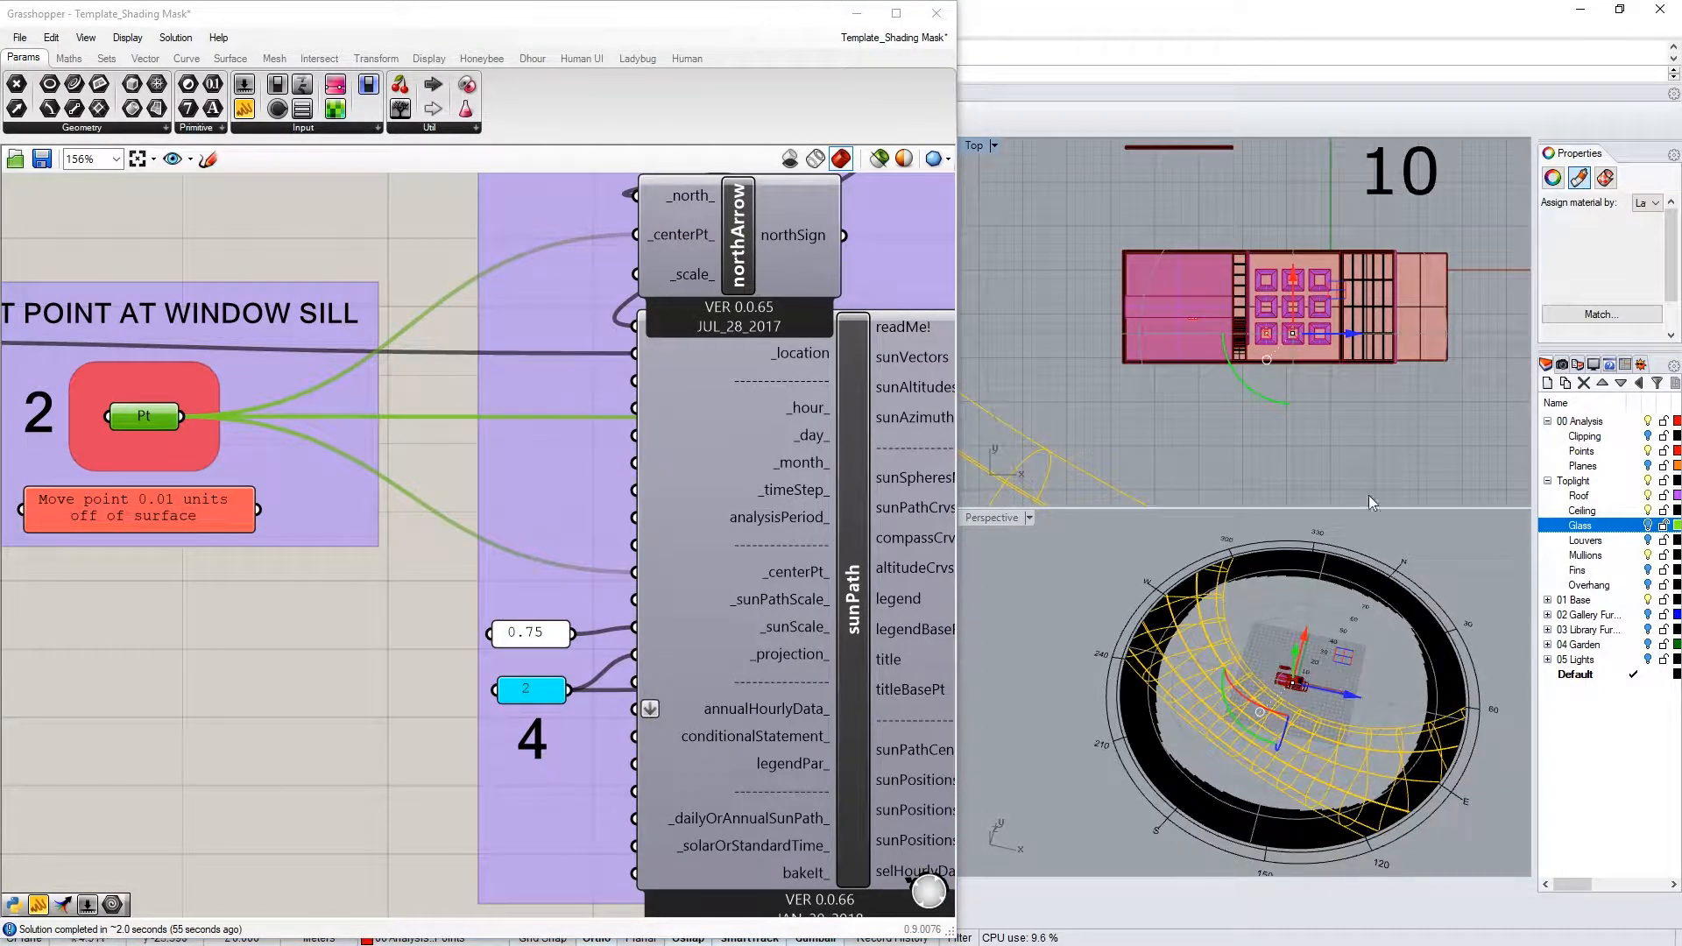
scroll(1301, 333, up, 5)
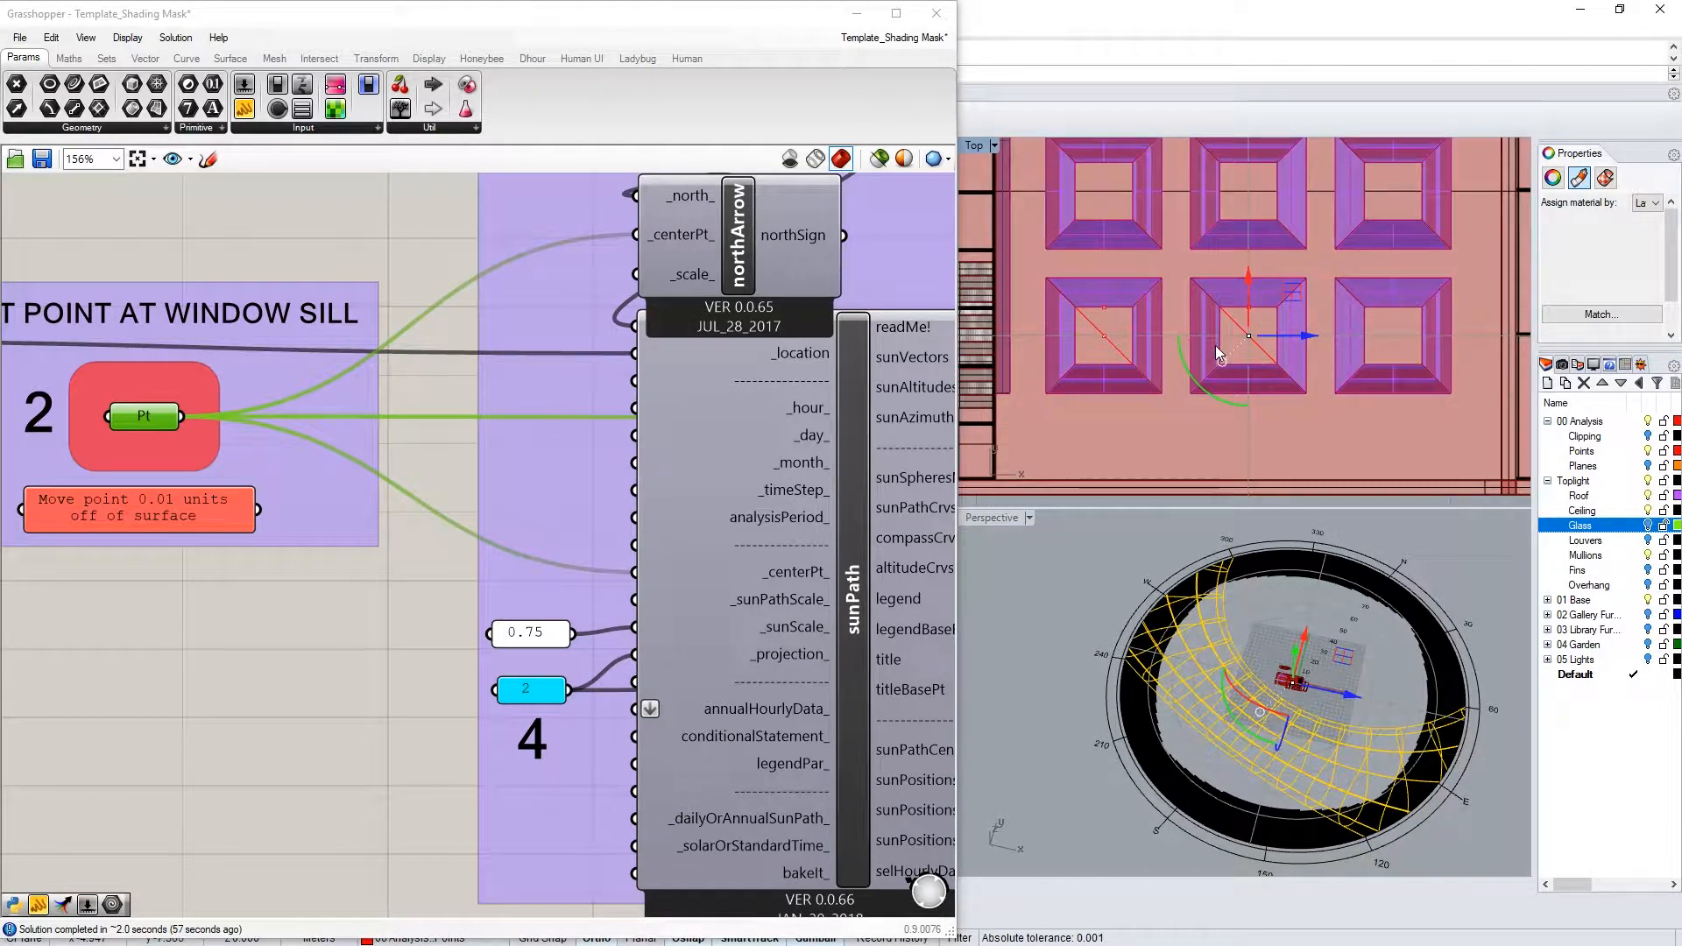
scroll(1291, 324, up, 3)
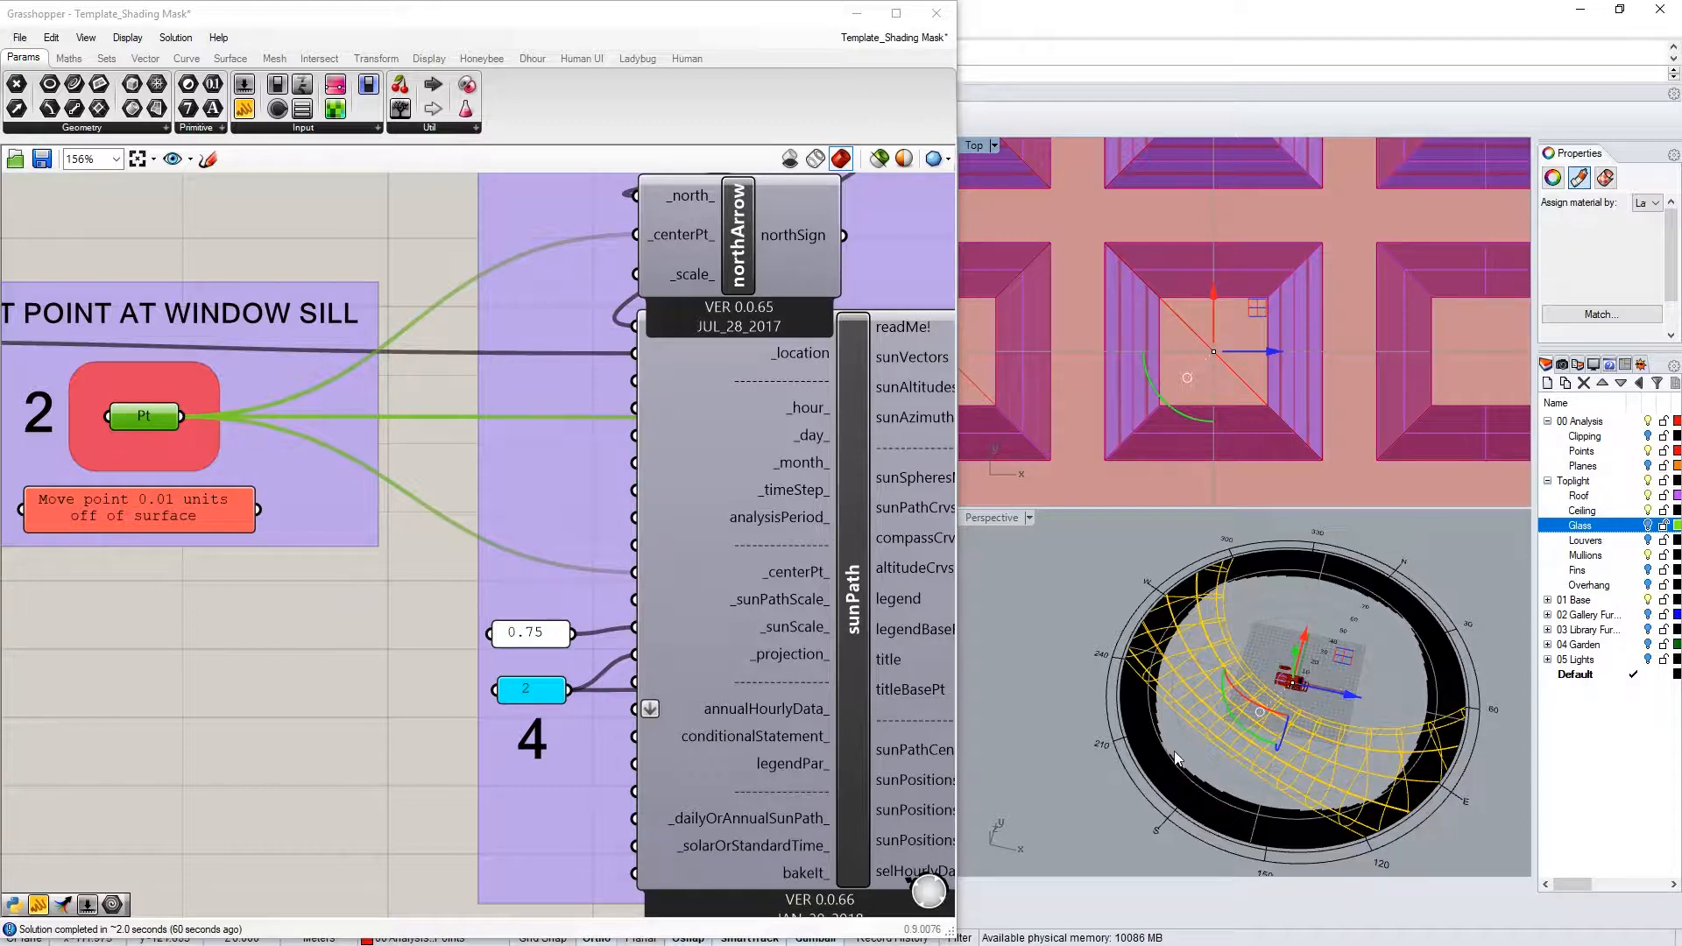
scroll(1170, 426, up, 2)
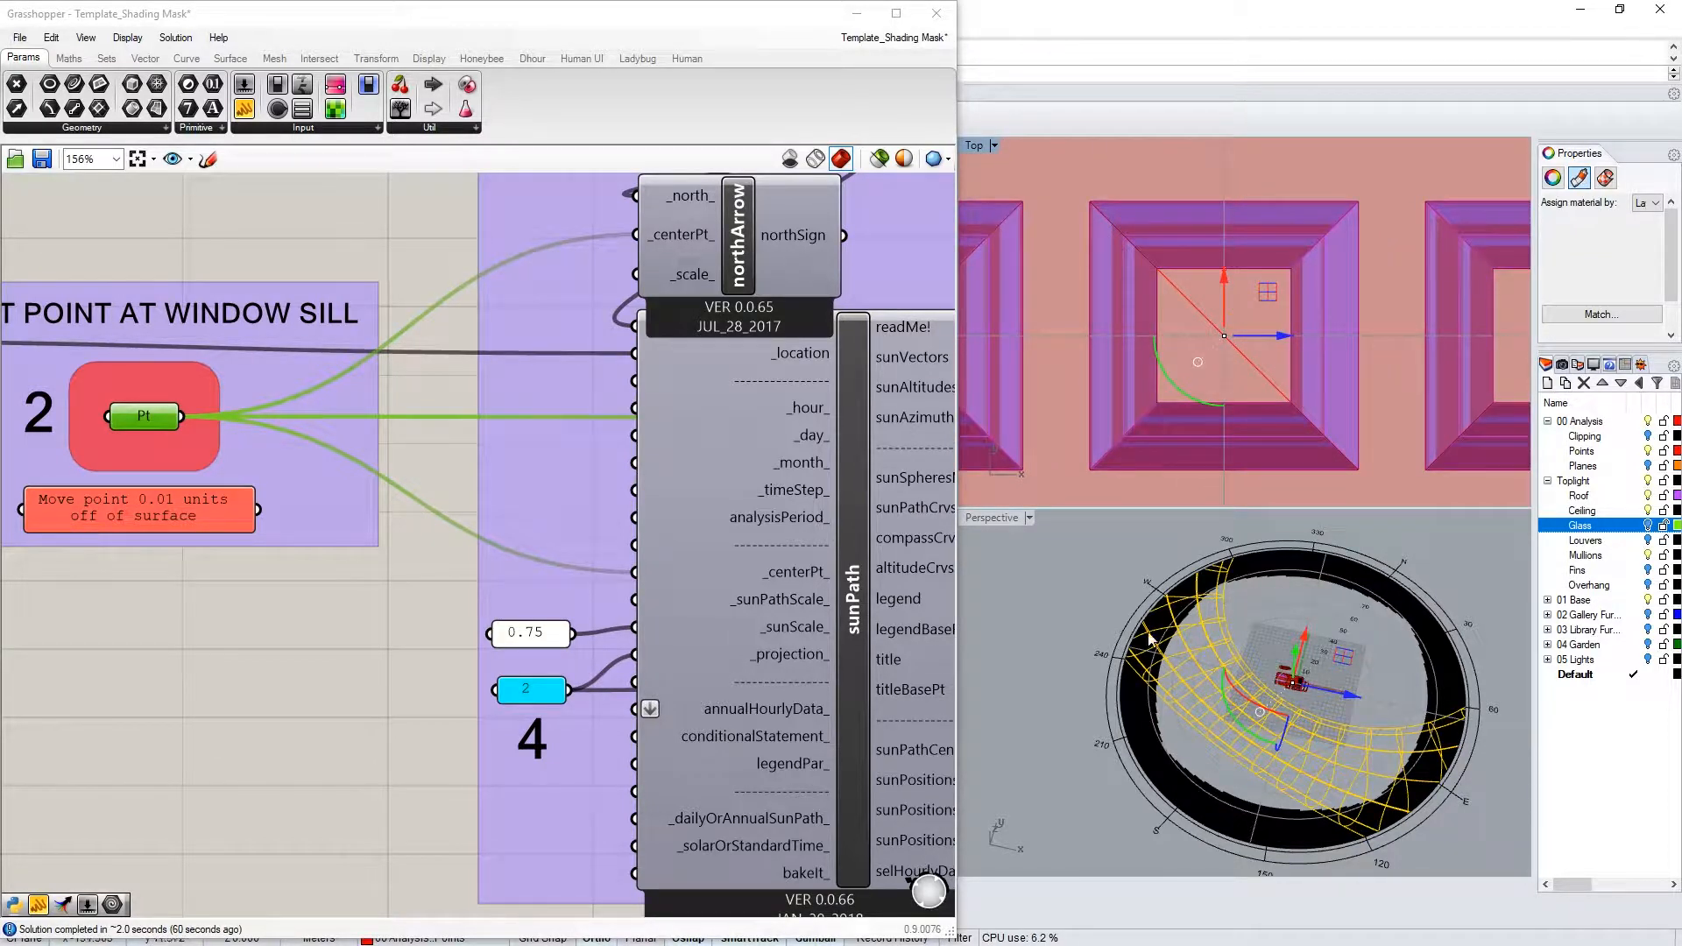
click(1226, 267)
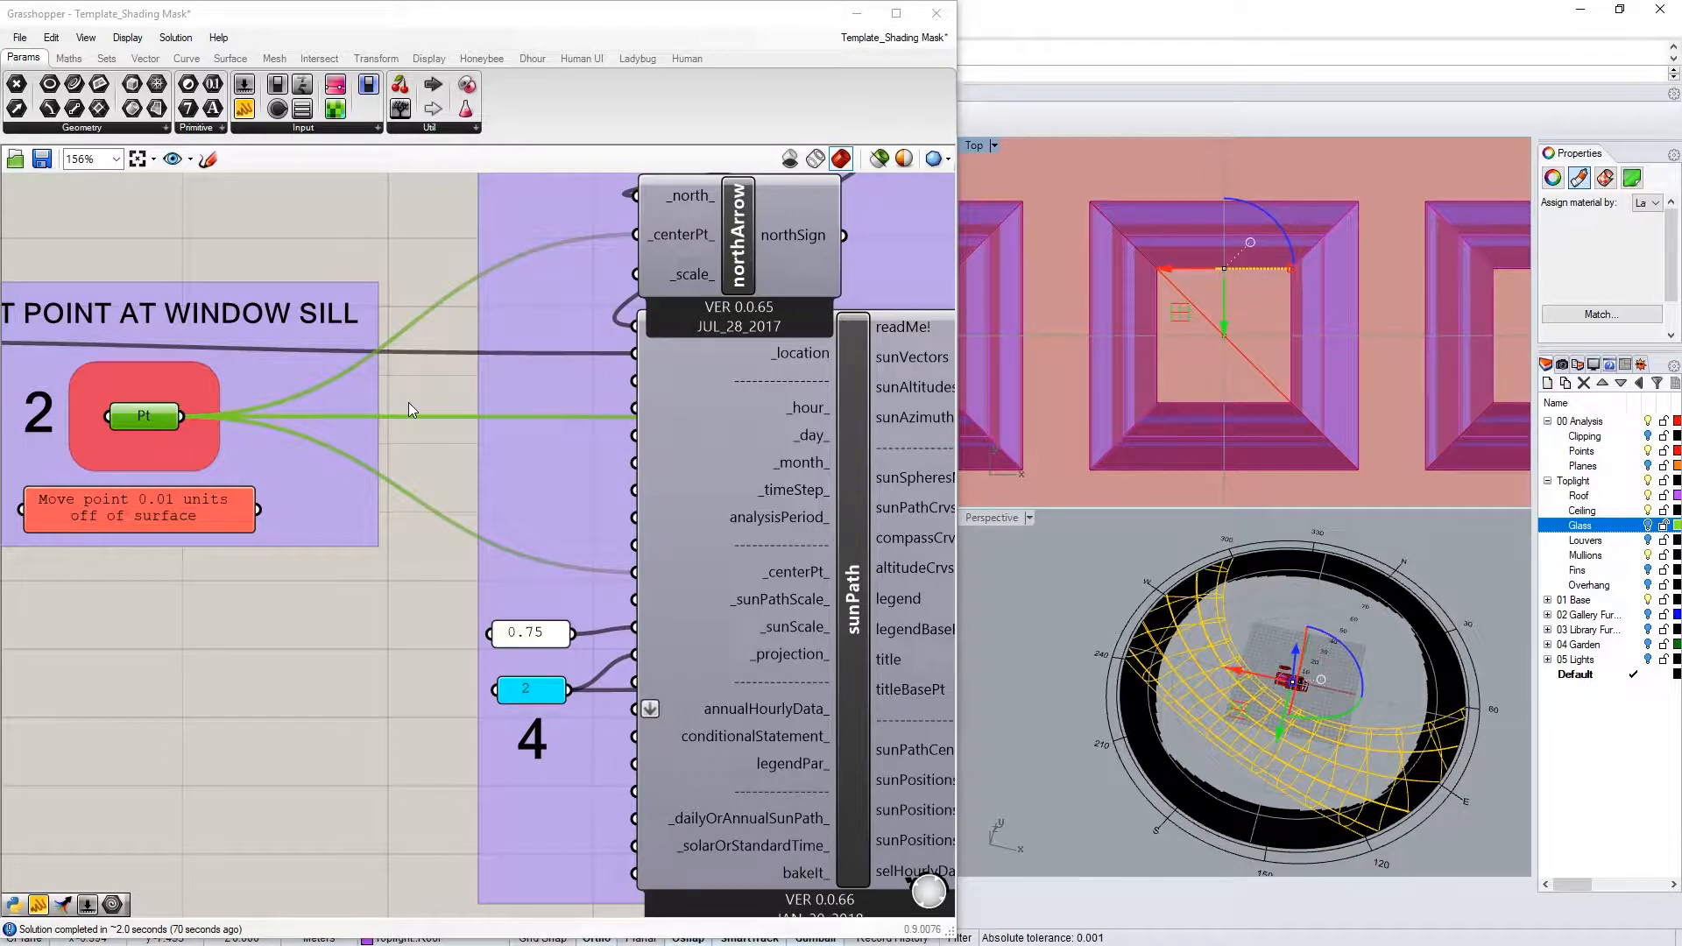
Start and end a multiple-point pick on Pt, then orbit the sun-path dome
right_click(158, 415)
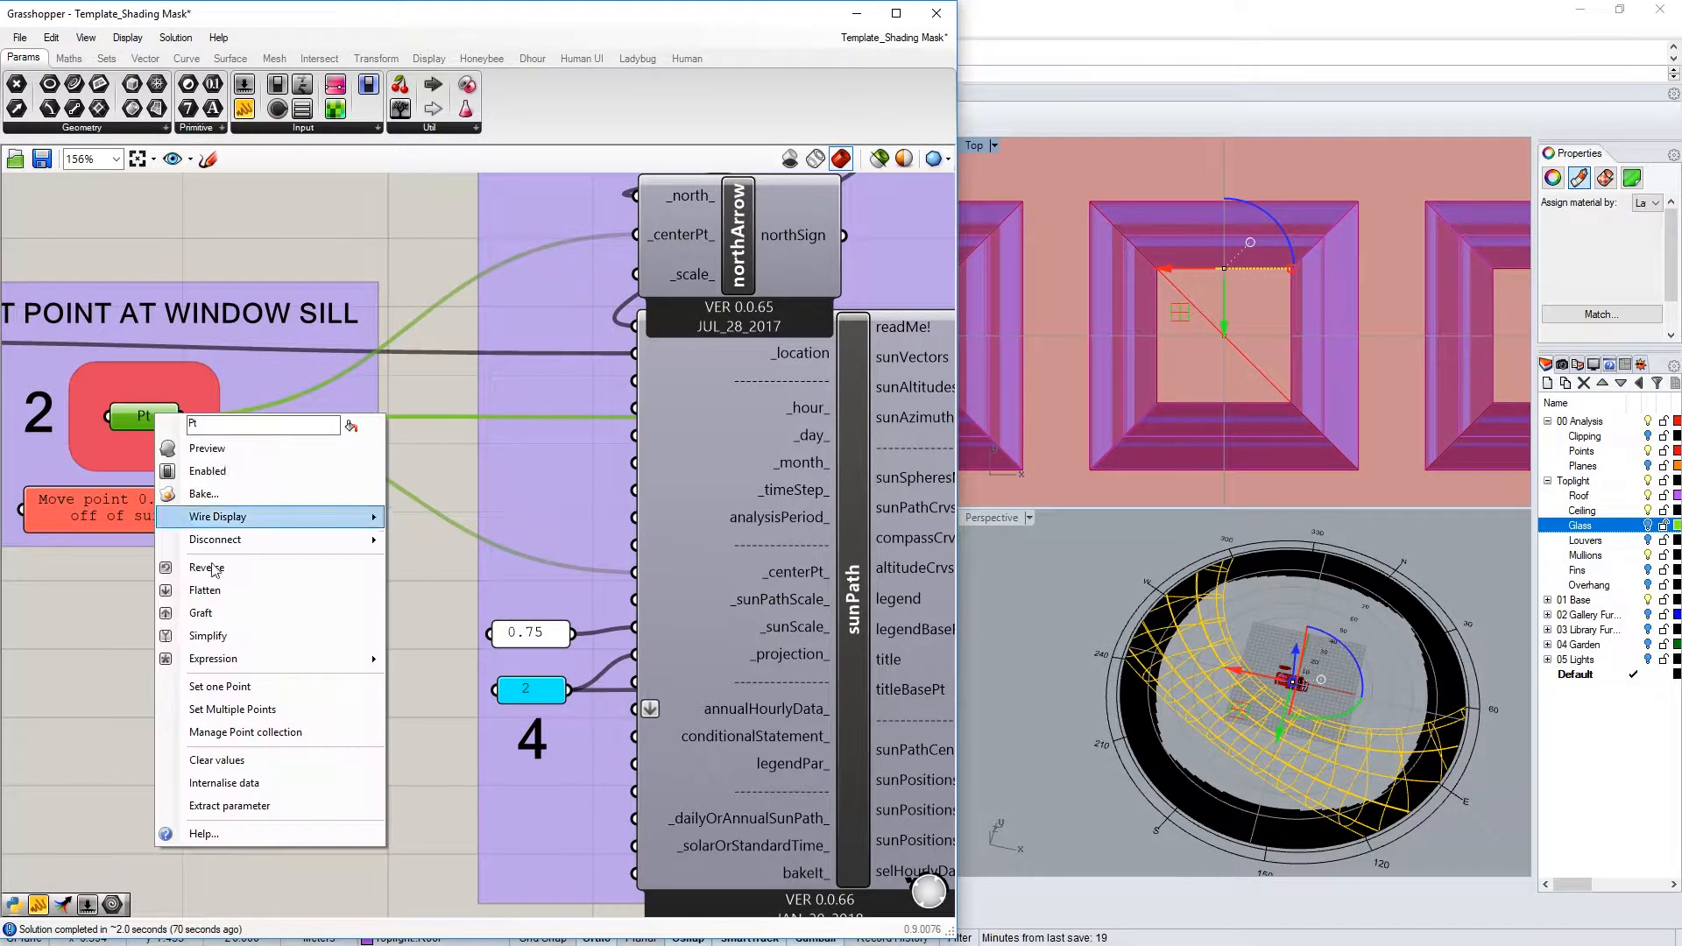
click(252, 708)
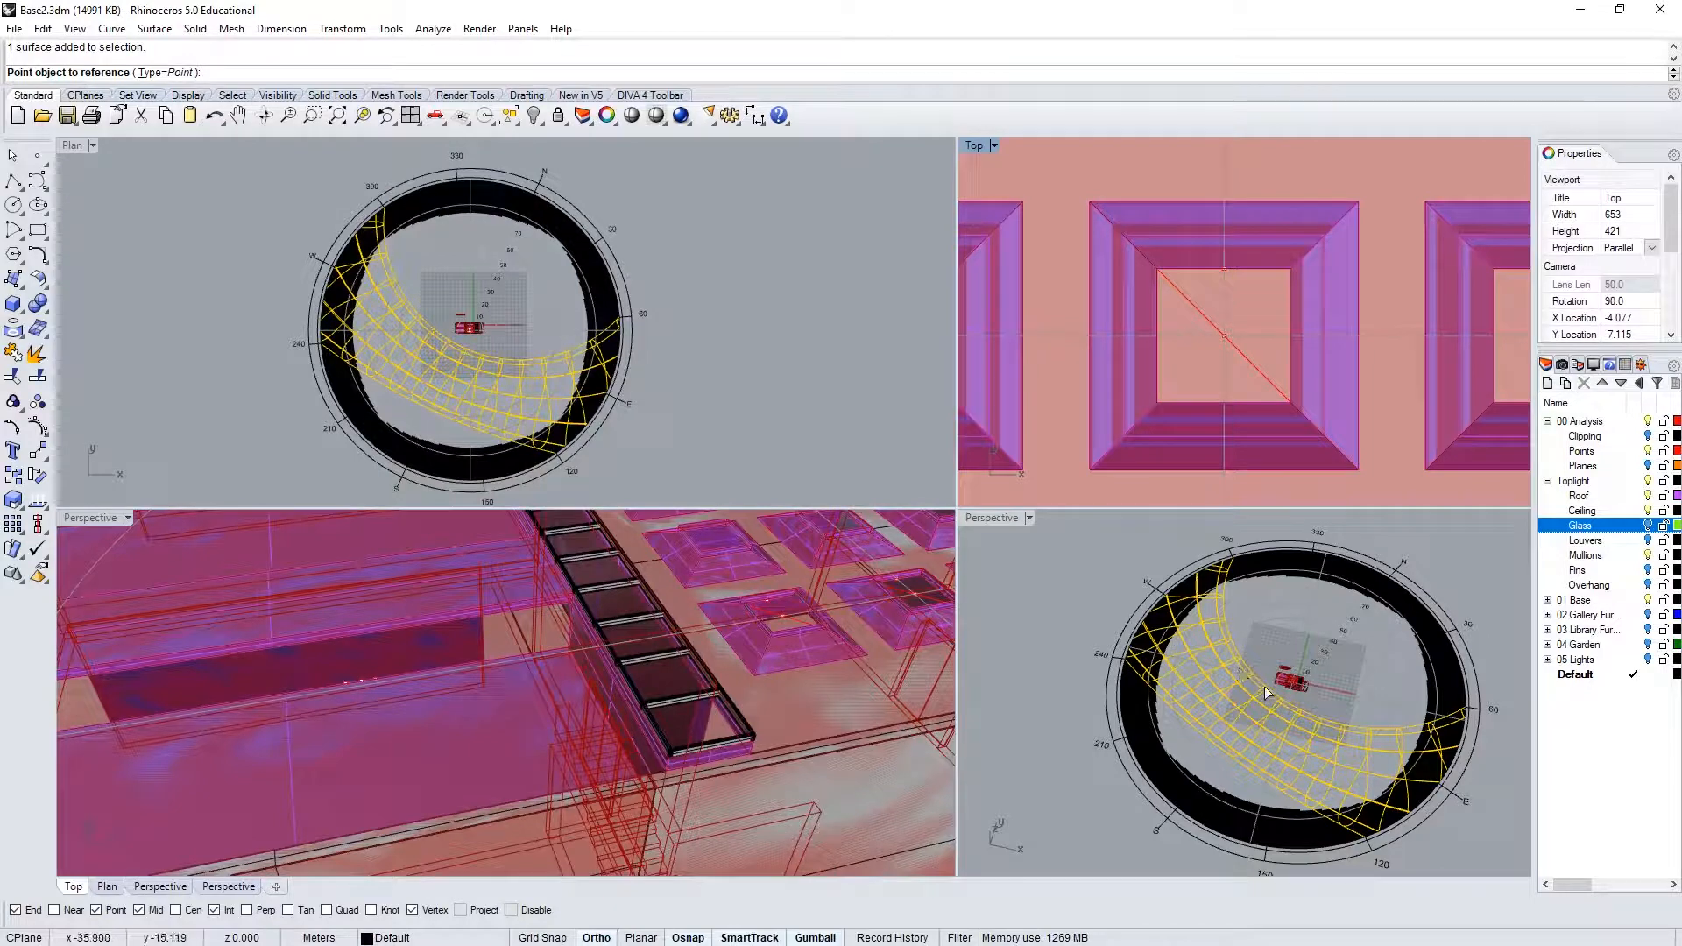
key(Return)
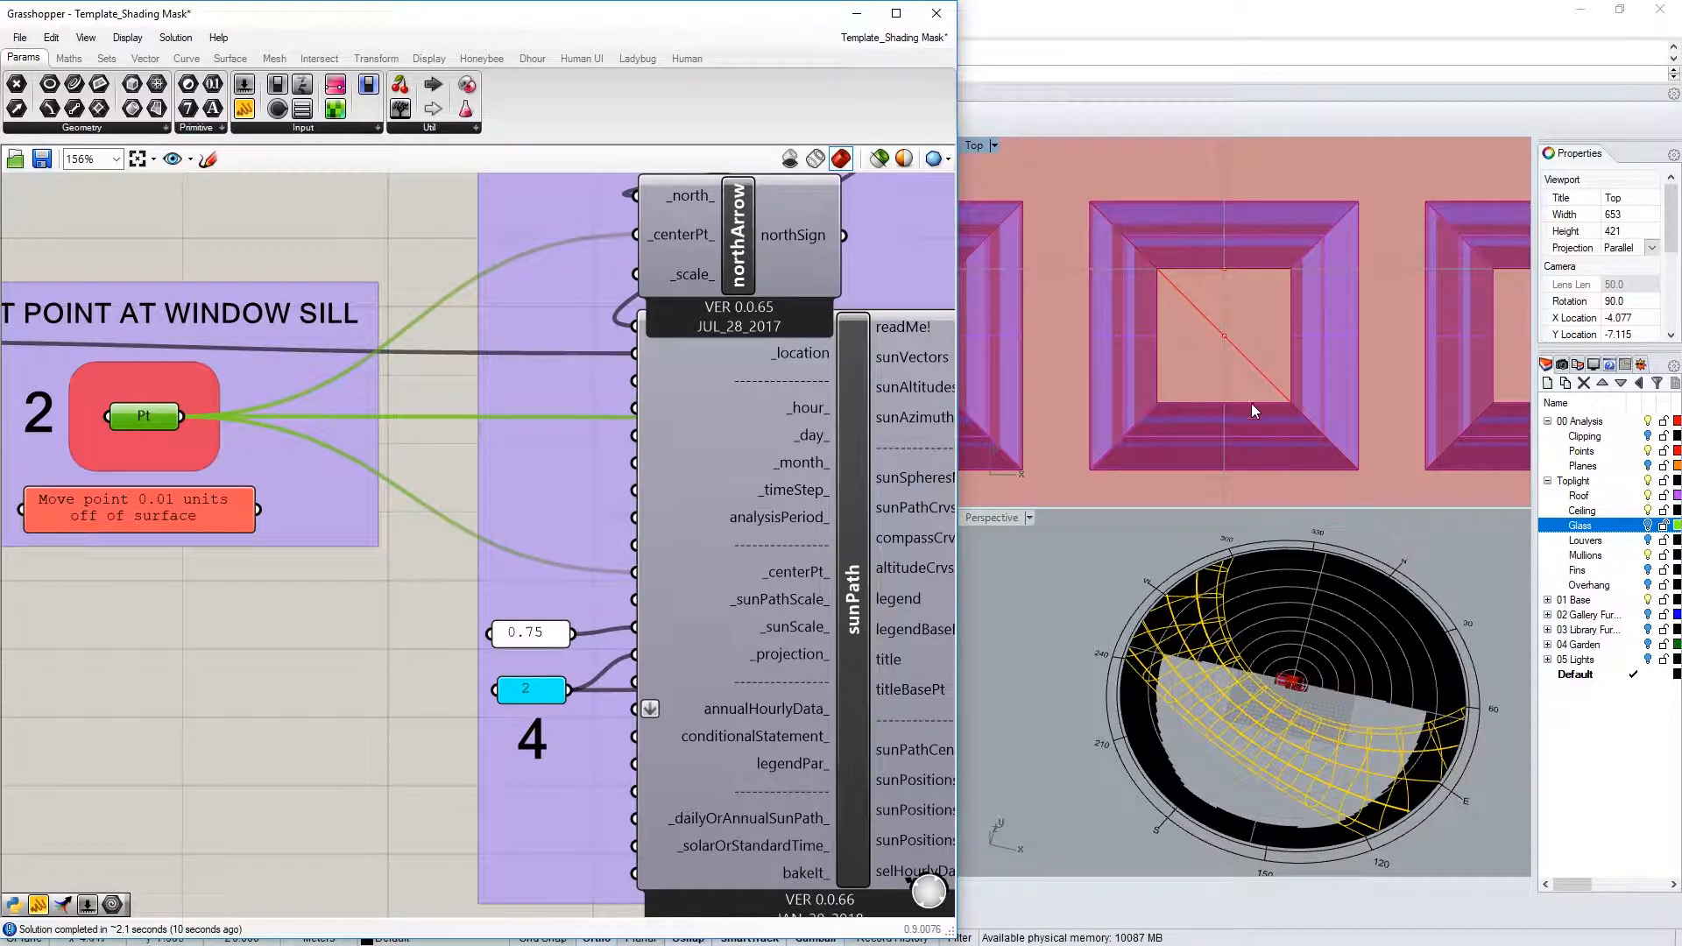
scroll(1348, 361, down, 5)
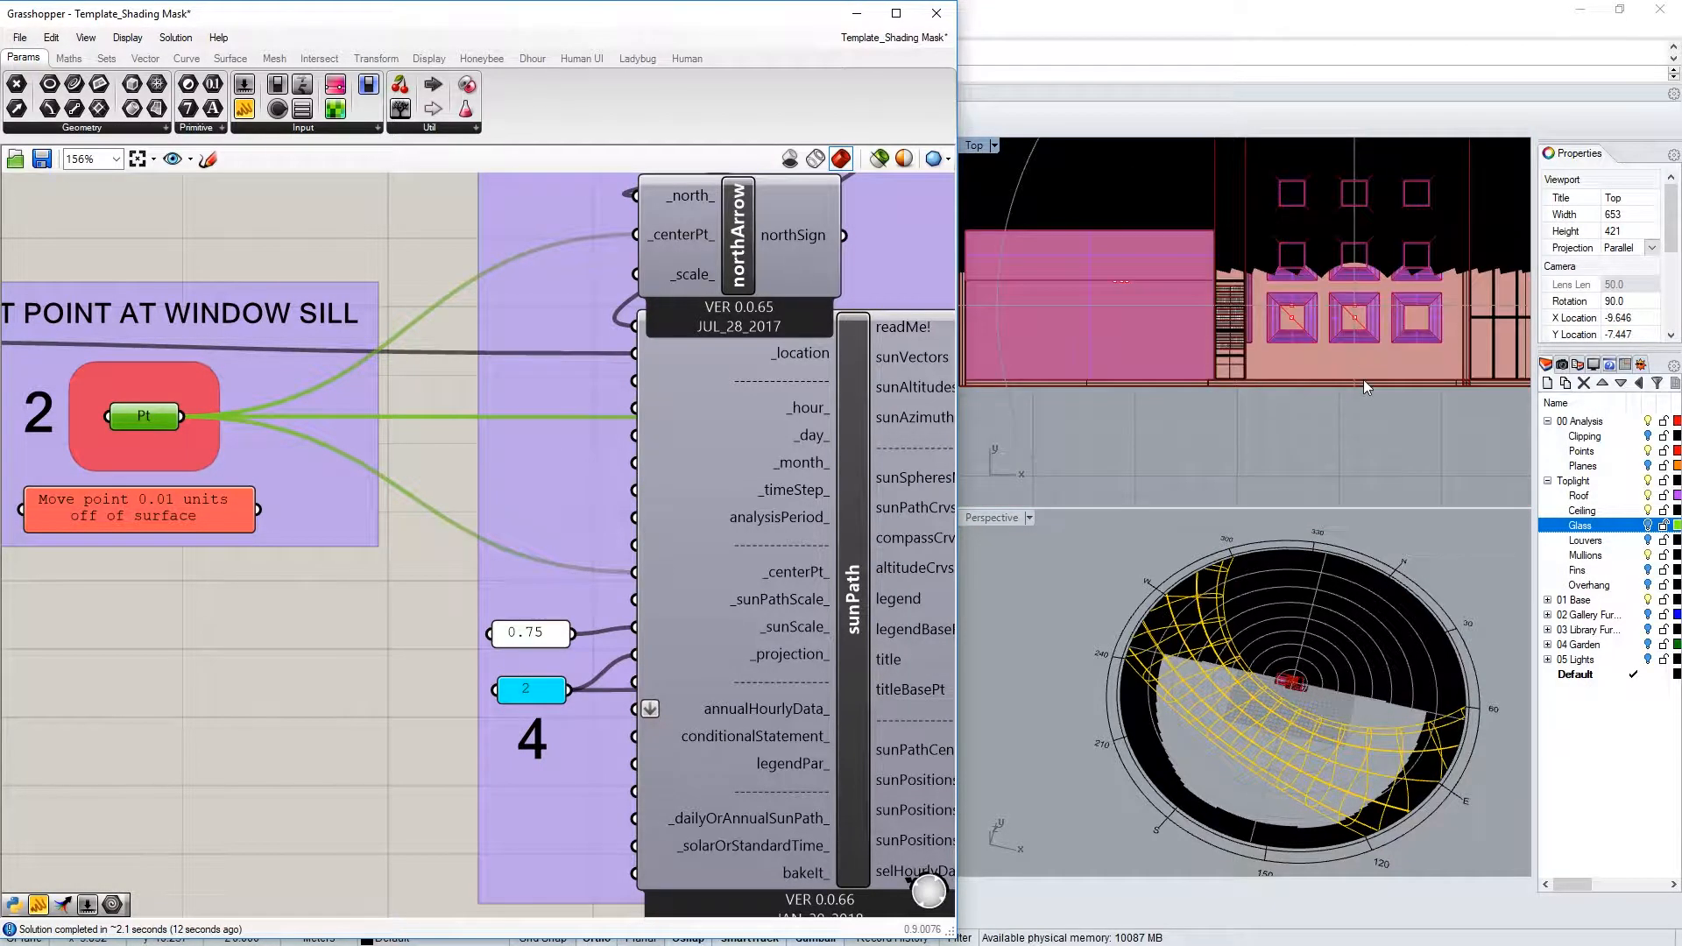
scroll(1276, 404, down, 5)
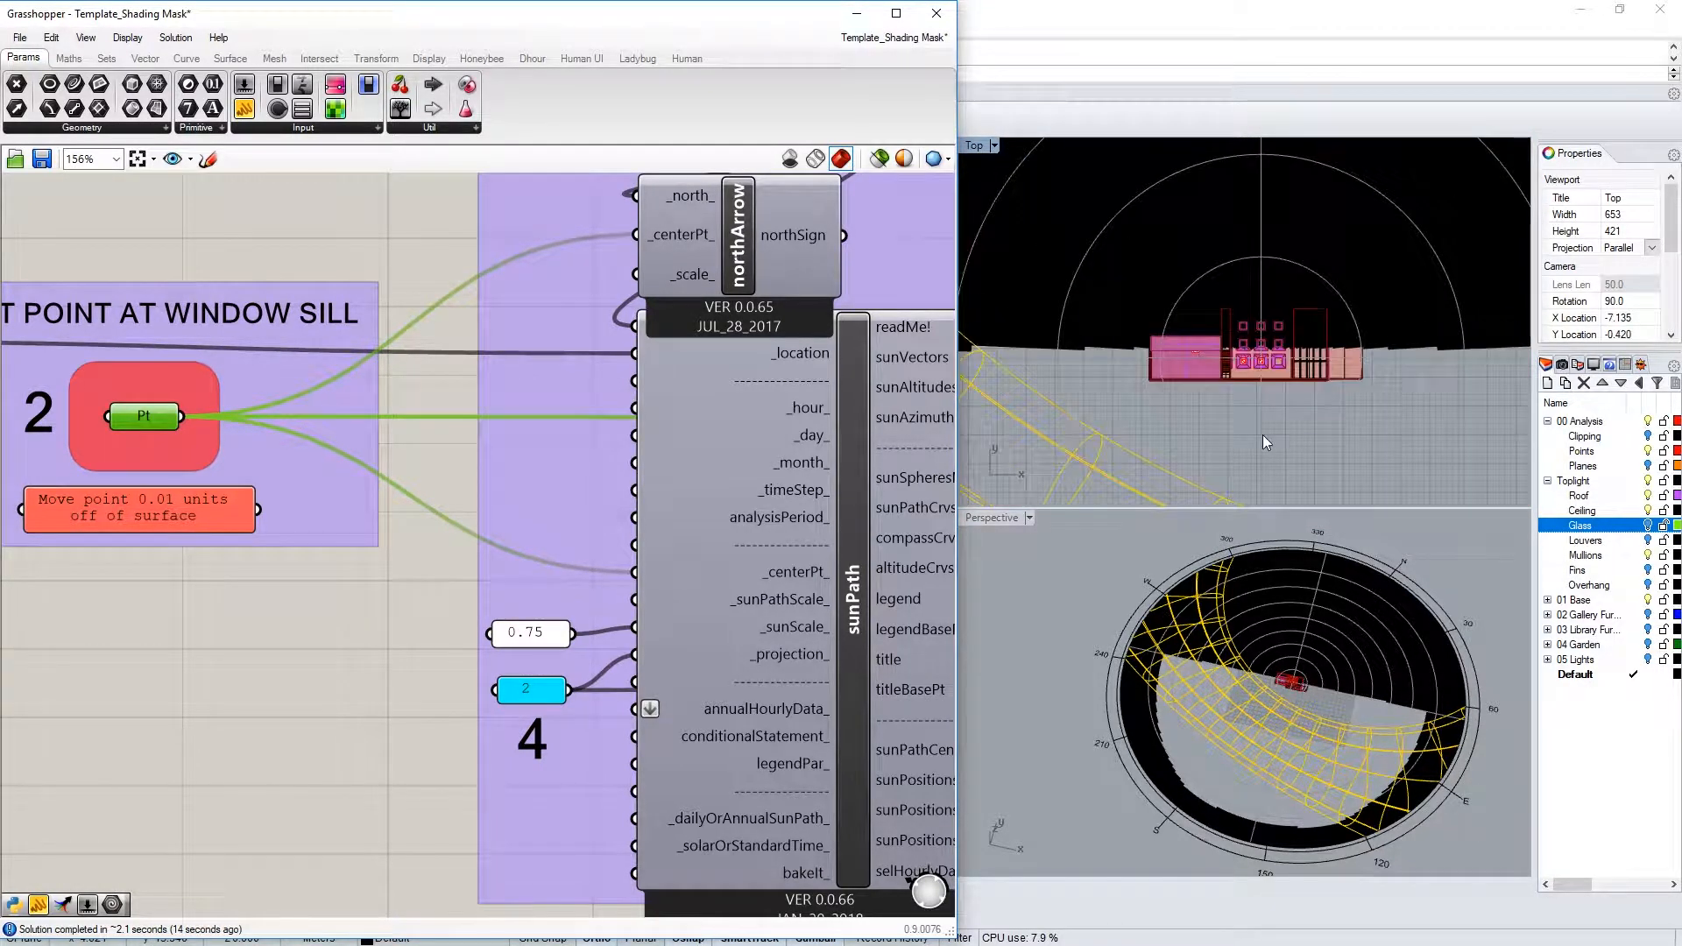
scroll(1279, 348, up, 5)
mouse_move(1336, 688)
right_down()
mouse_move(1182, 663)
mouse_move(1153, 592)
mouse_move(1353, 666)
right_up()
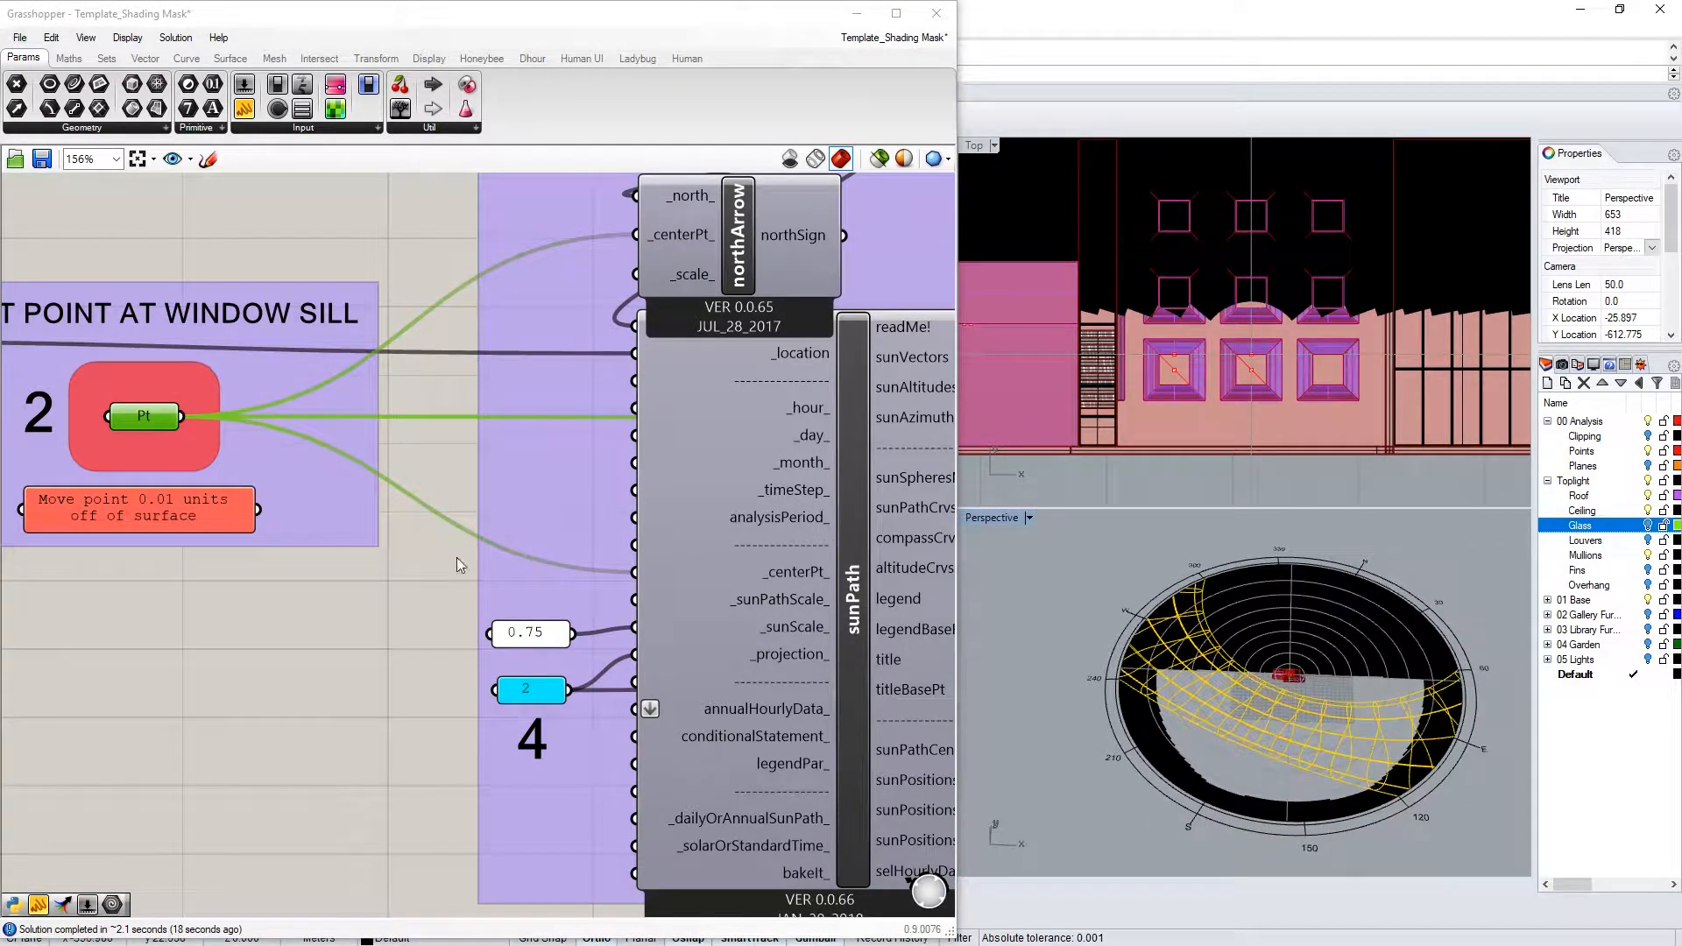
Zoom to the window sill and set the Pt parameter to the picked sill point
scroll(1300, 712, up, 3)
scroll(1186, 713, up, 3)
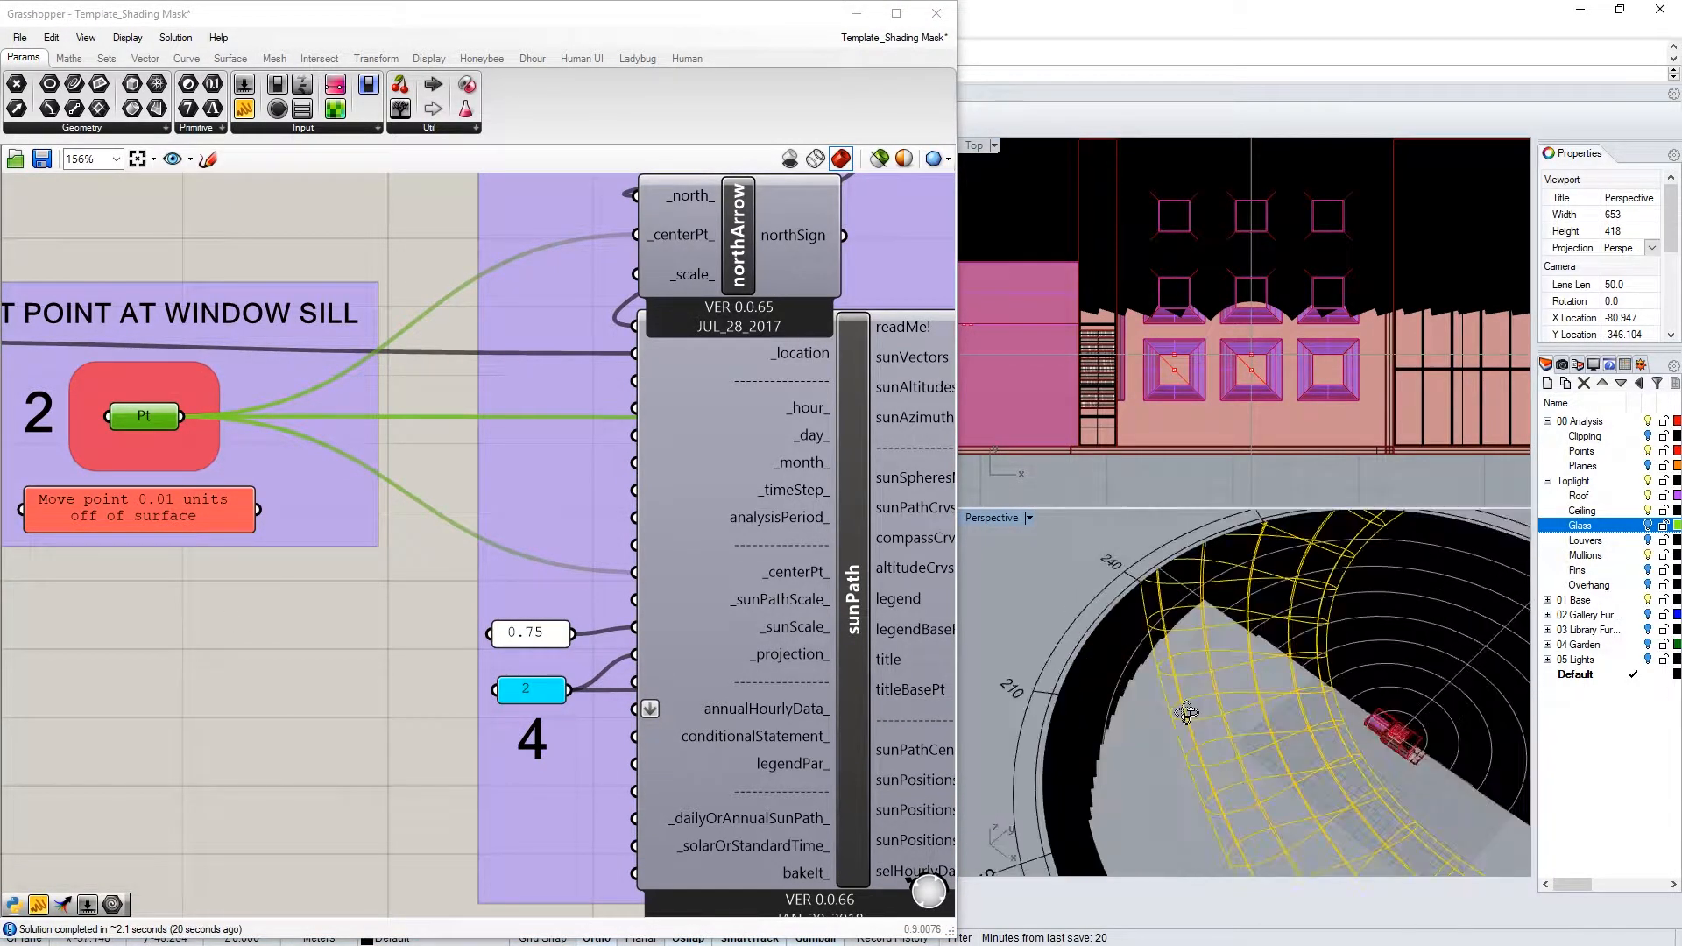
scroll(1417, 753, up, 5)
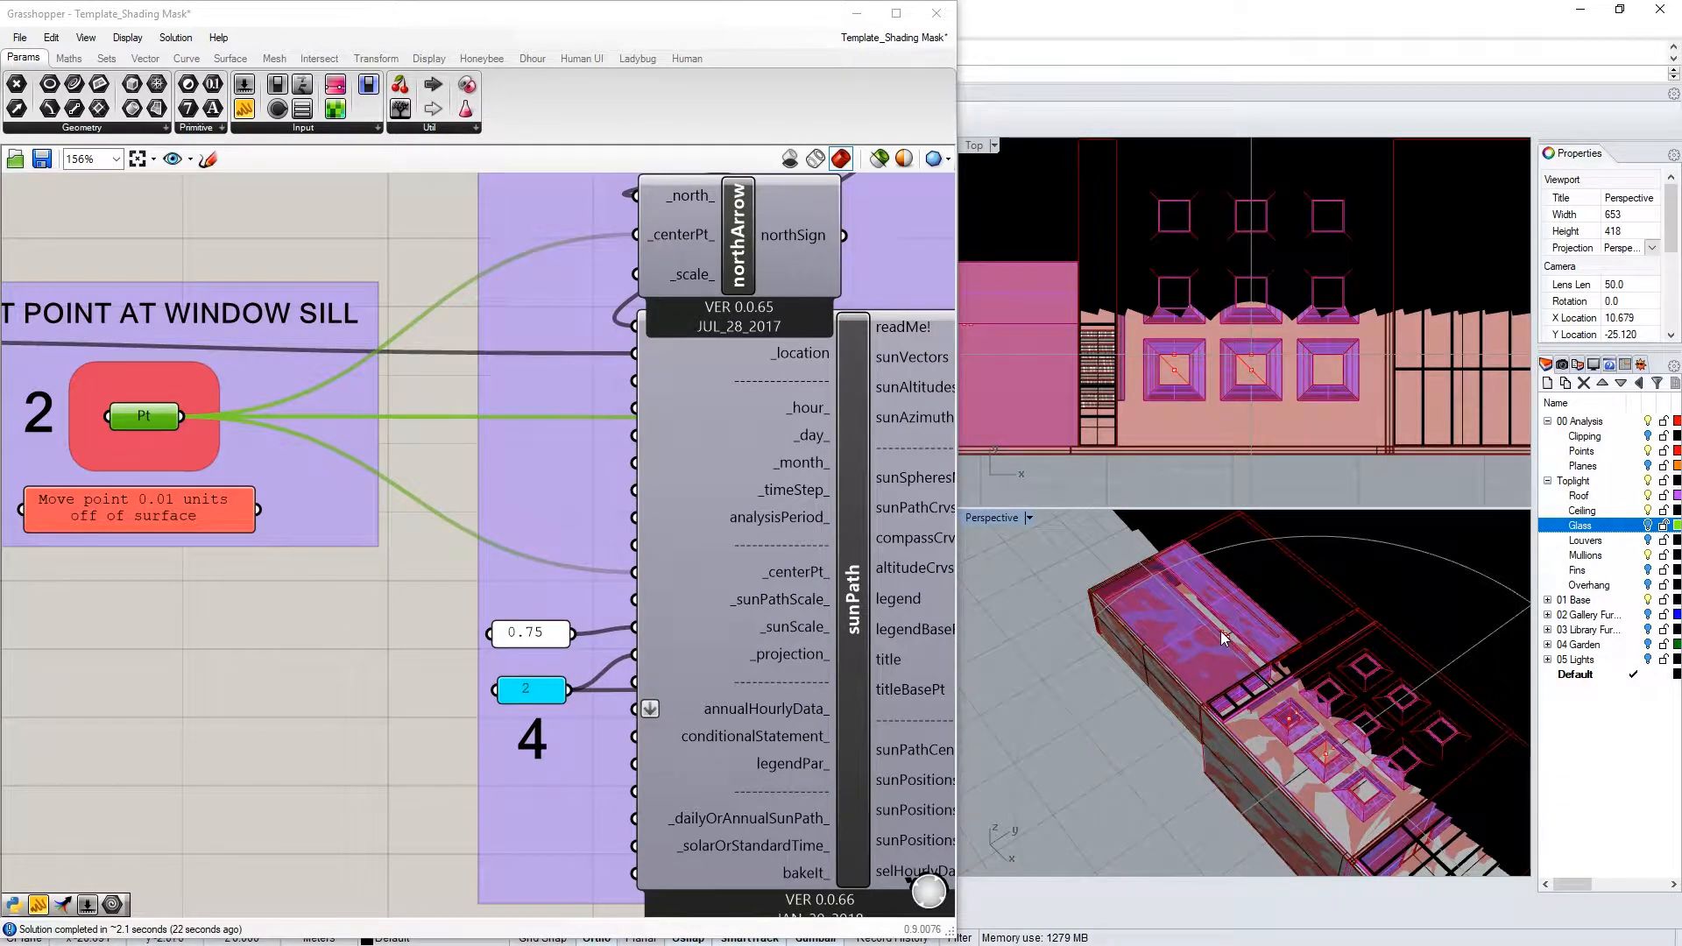
scroll(1221, 631, up, 3)
click(1234, 640)
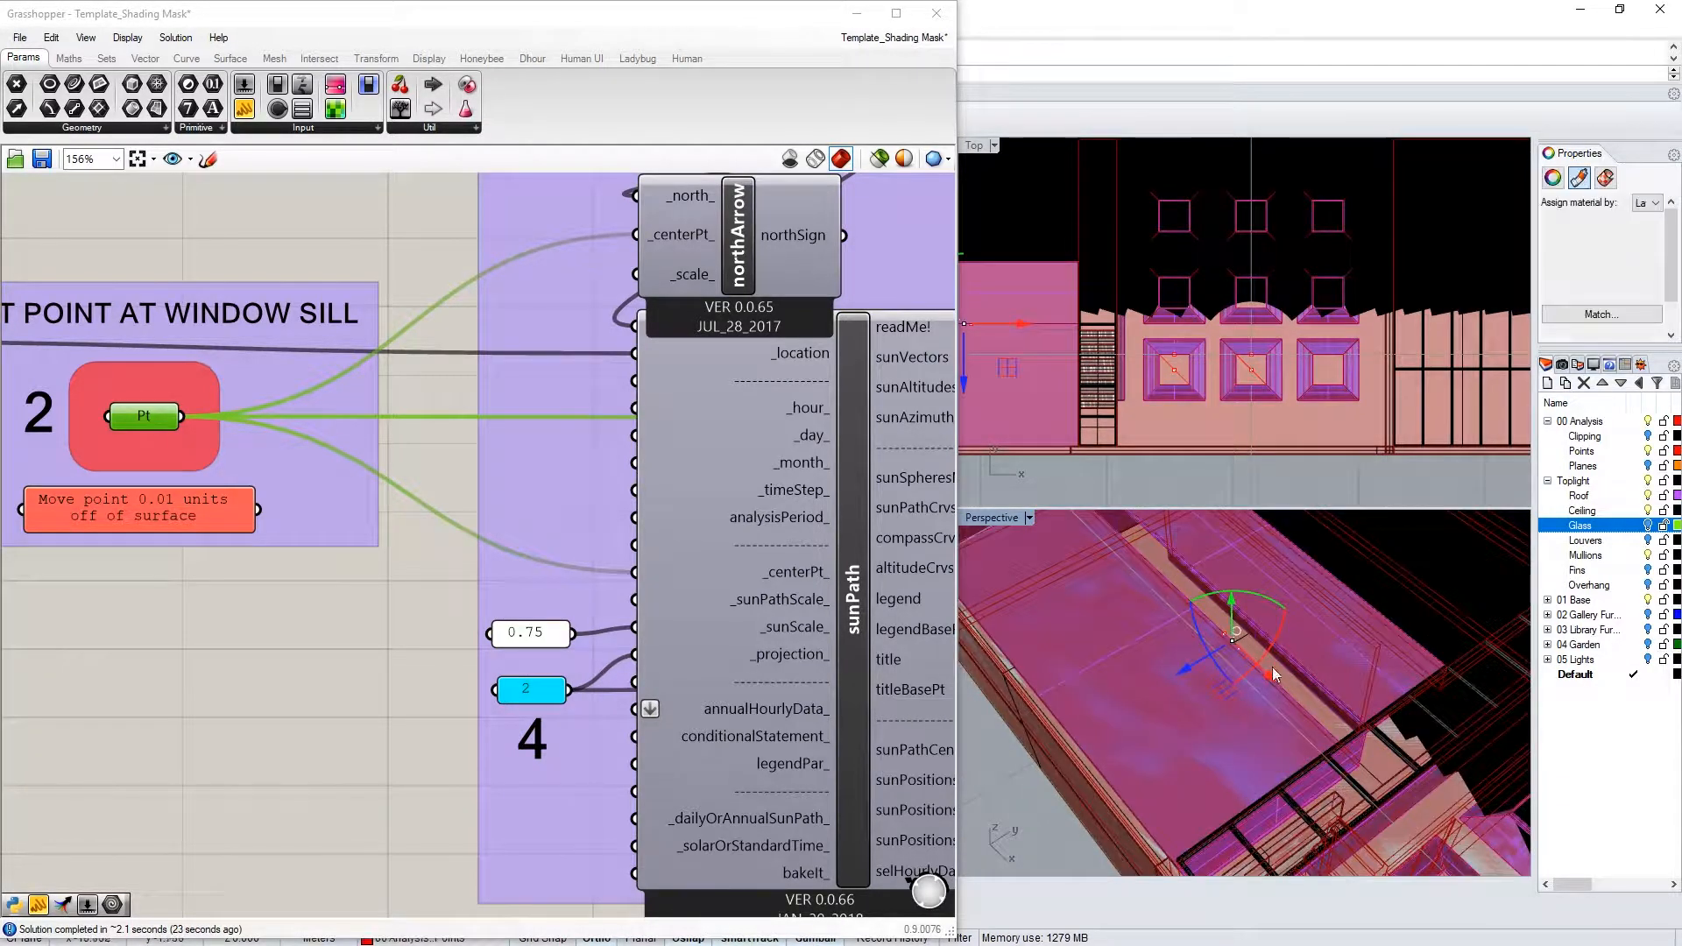
right_click(155, 423)
click(234, 689)
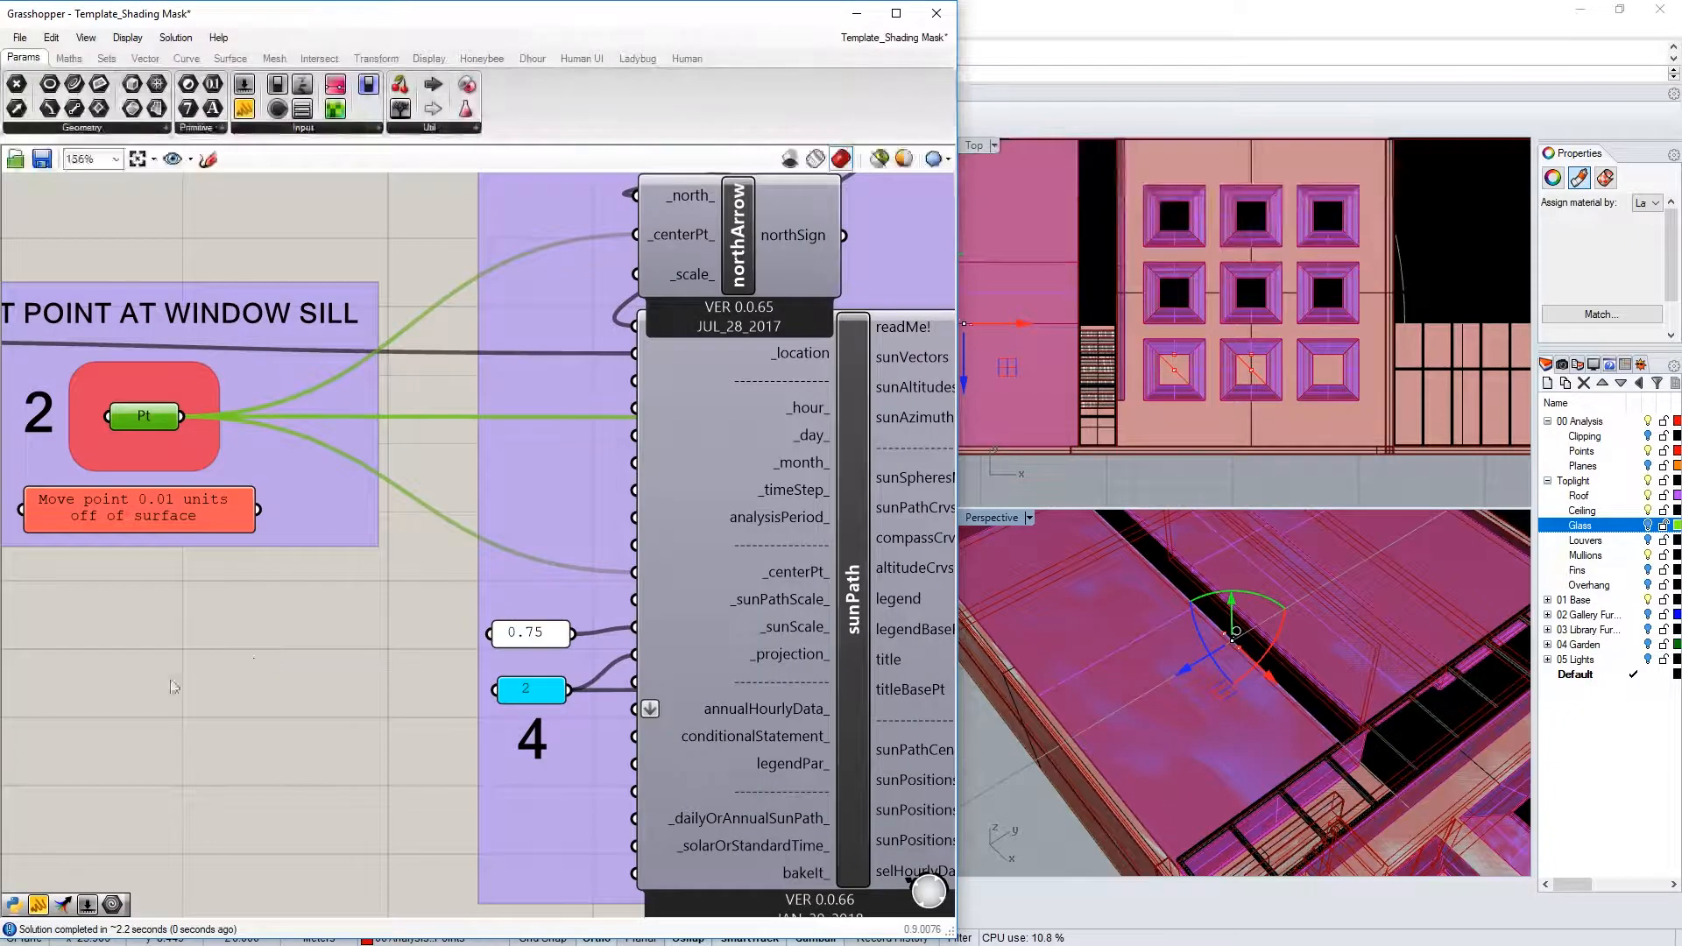
click(173, 687)
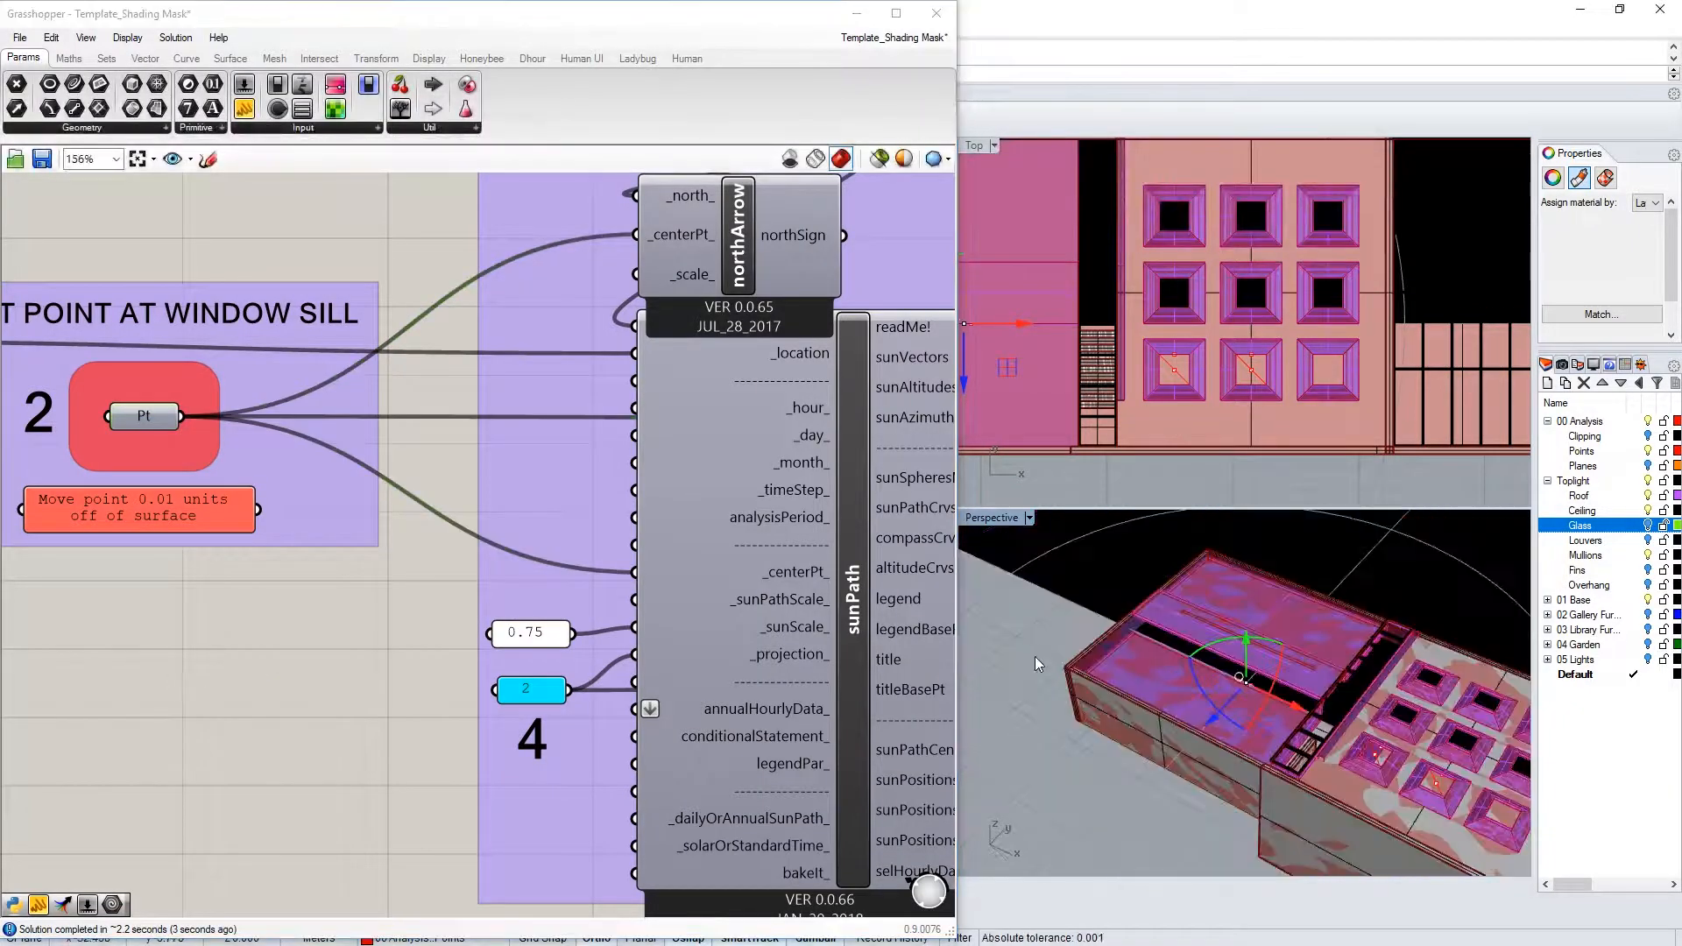
click(1037, 665)
scroll(1321, 706, down, 5)
scroll(1304, 704, up, 4)
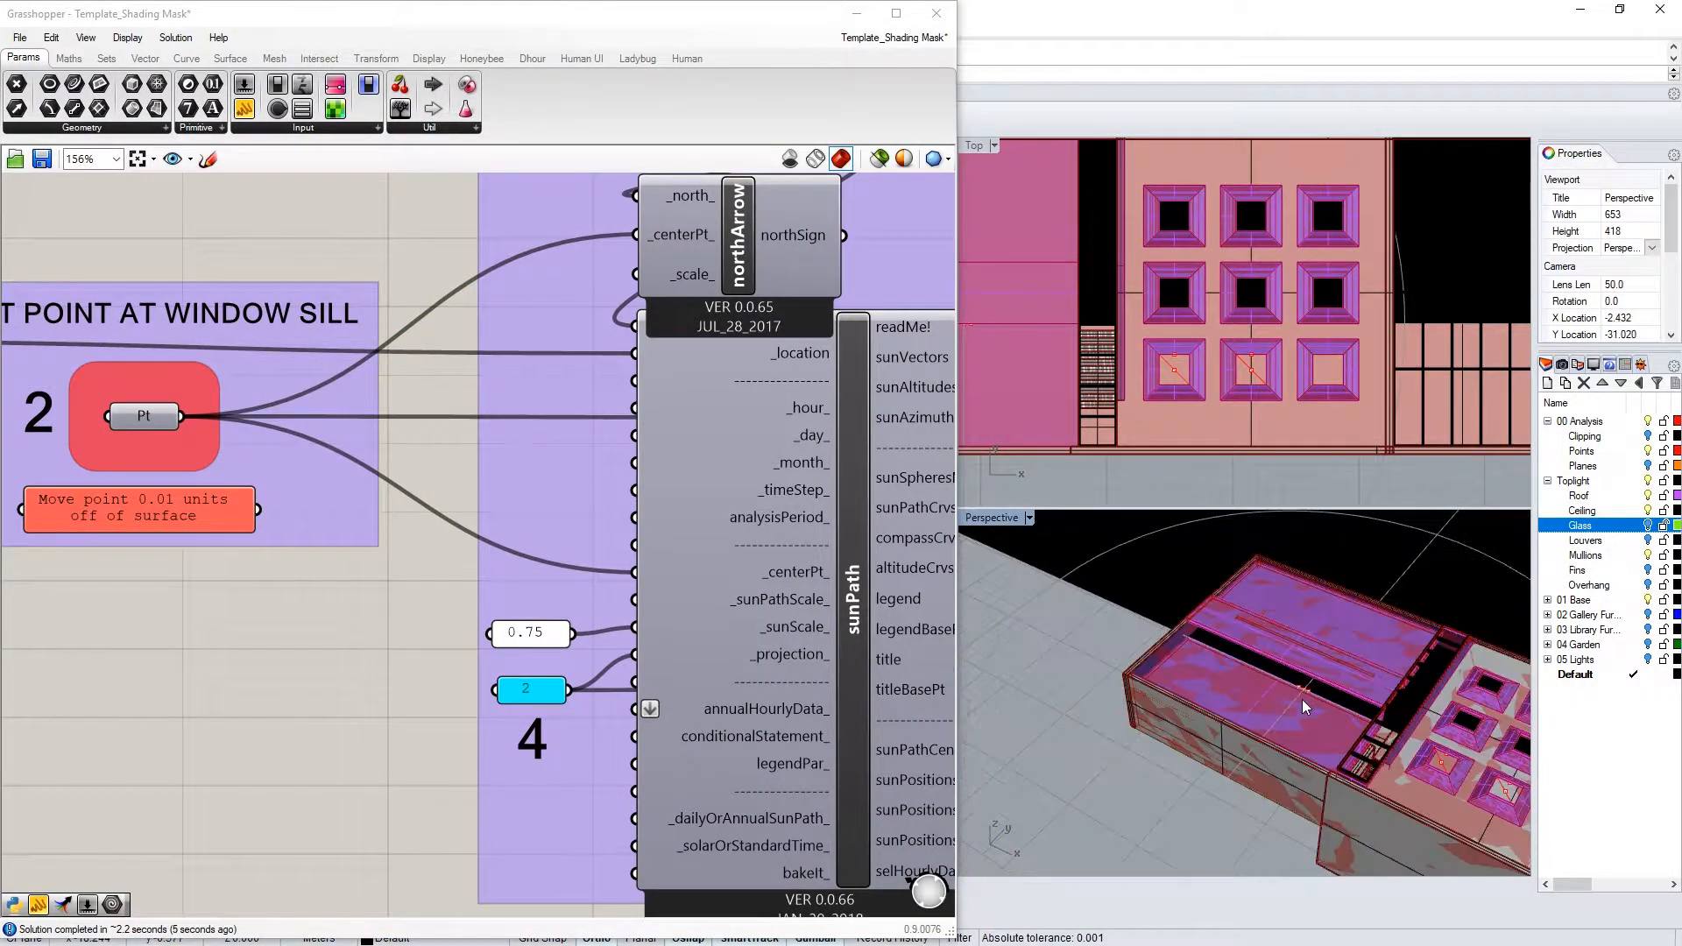
right_drag(693, 410, 452, 519)
scroll(448, 519, down, 1)
scroll(516, 306, up, 2)
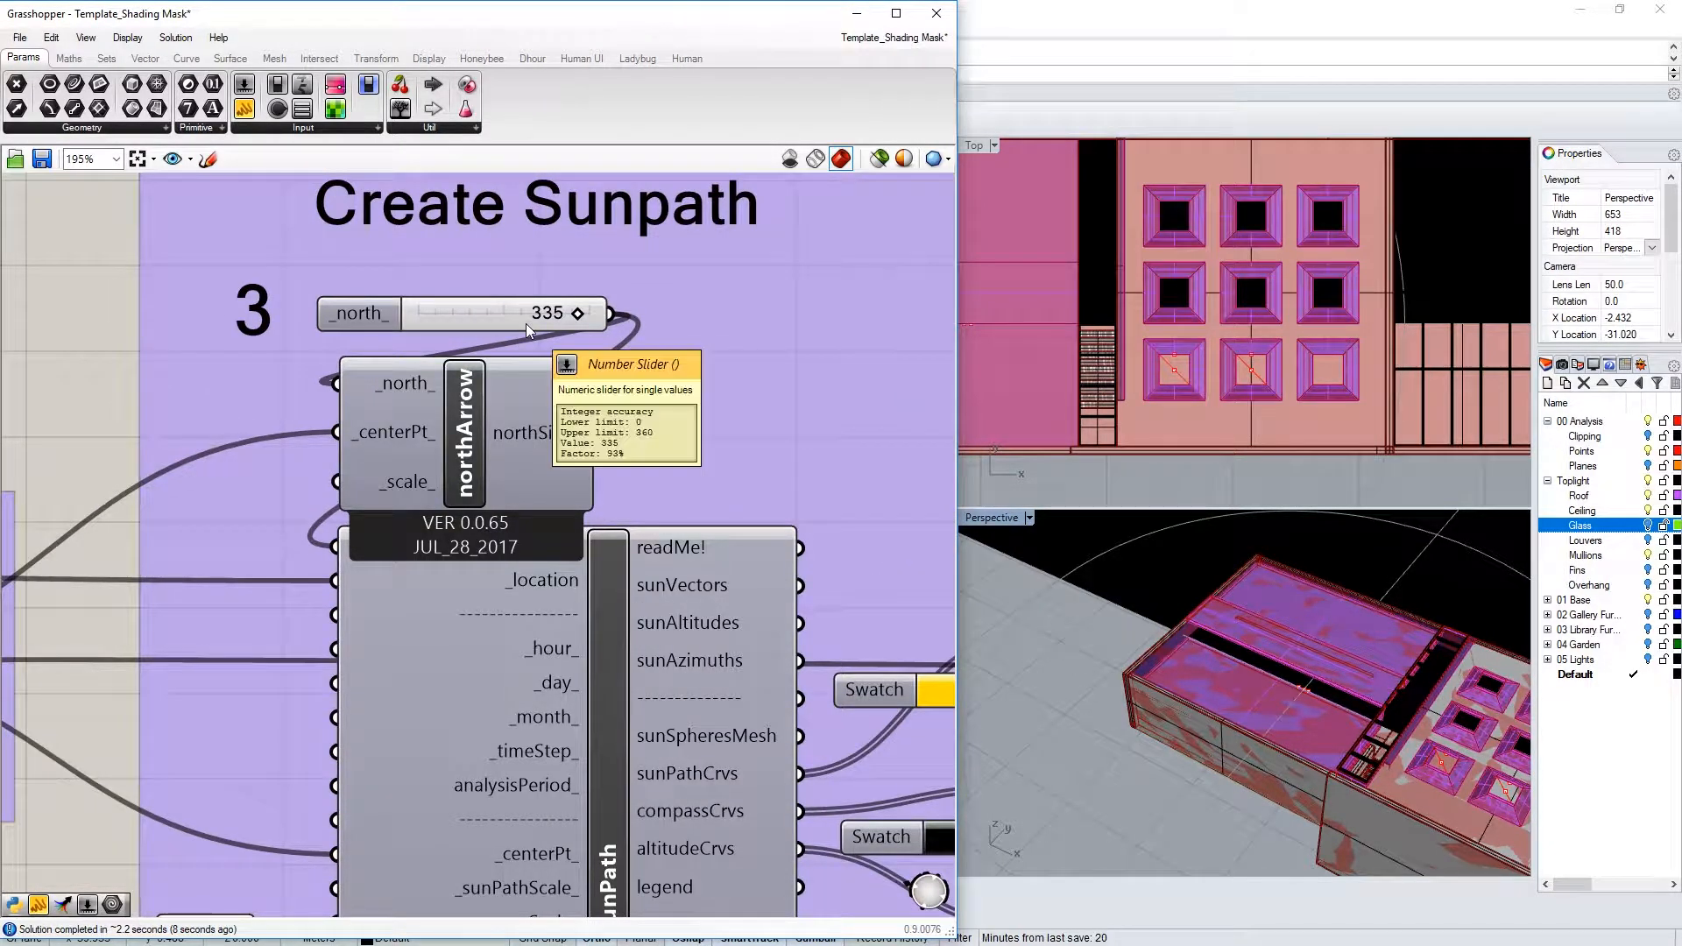
scroll(1198, 711, up, 2)
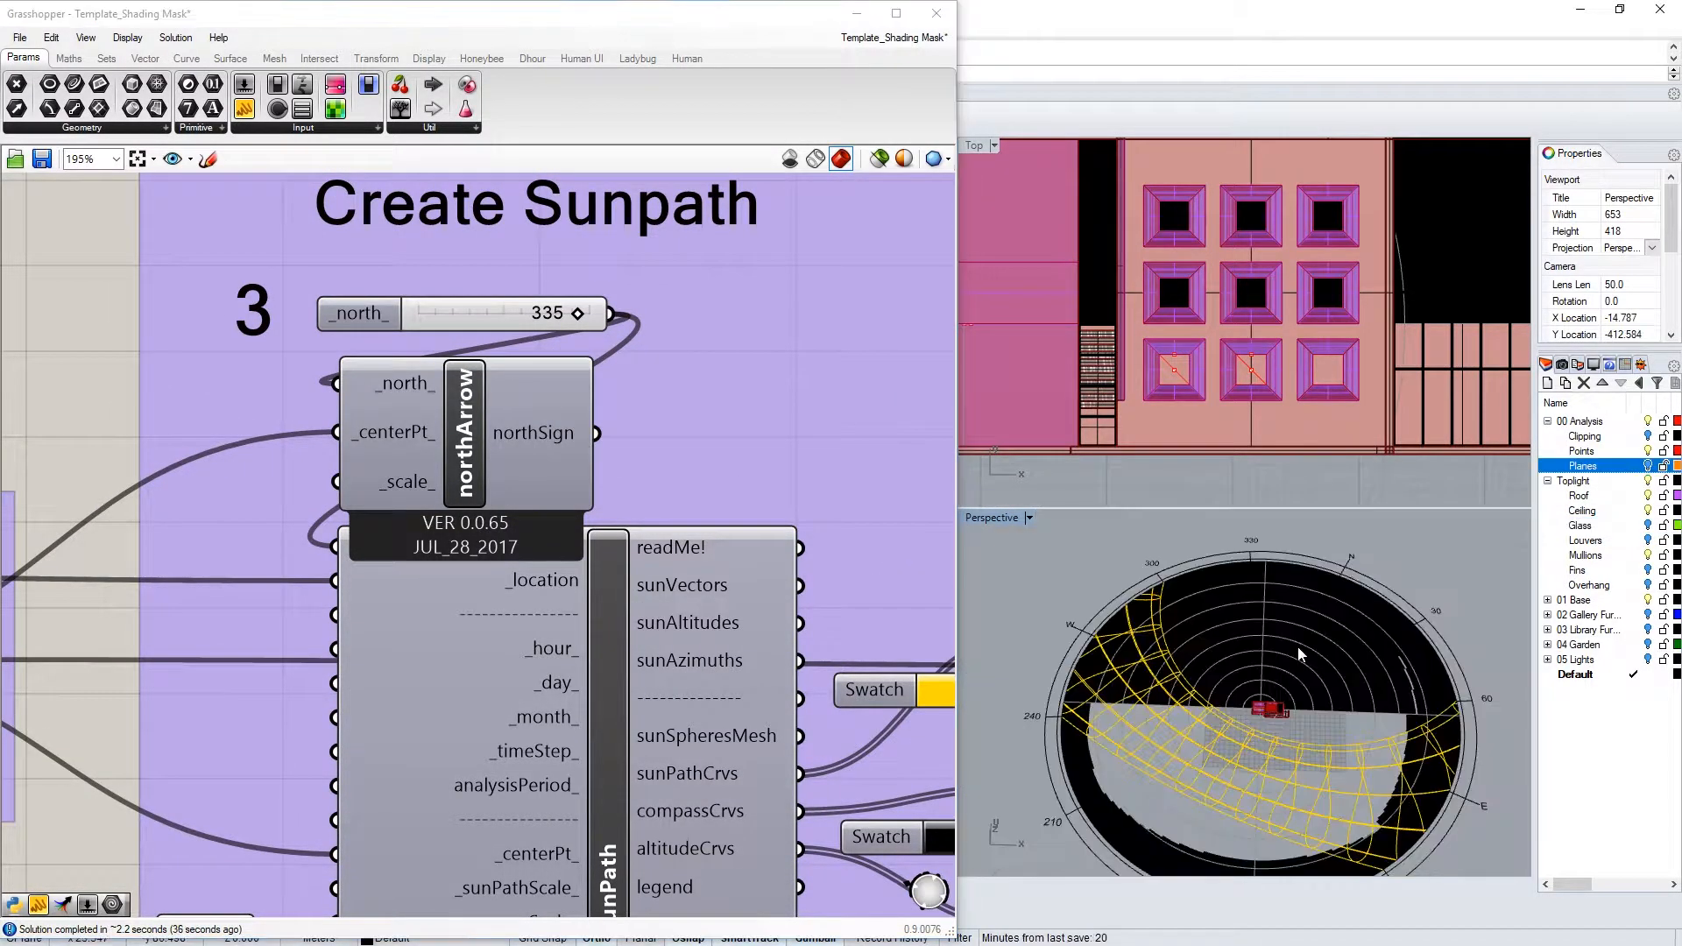
double_click(559, 315)
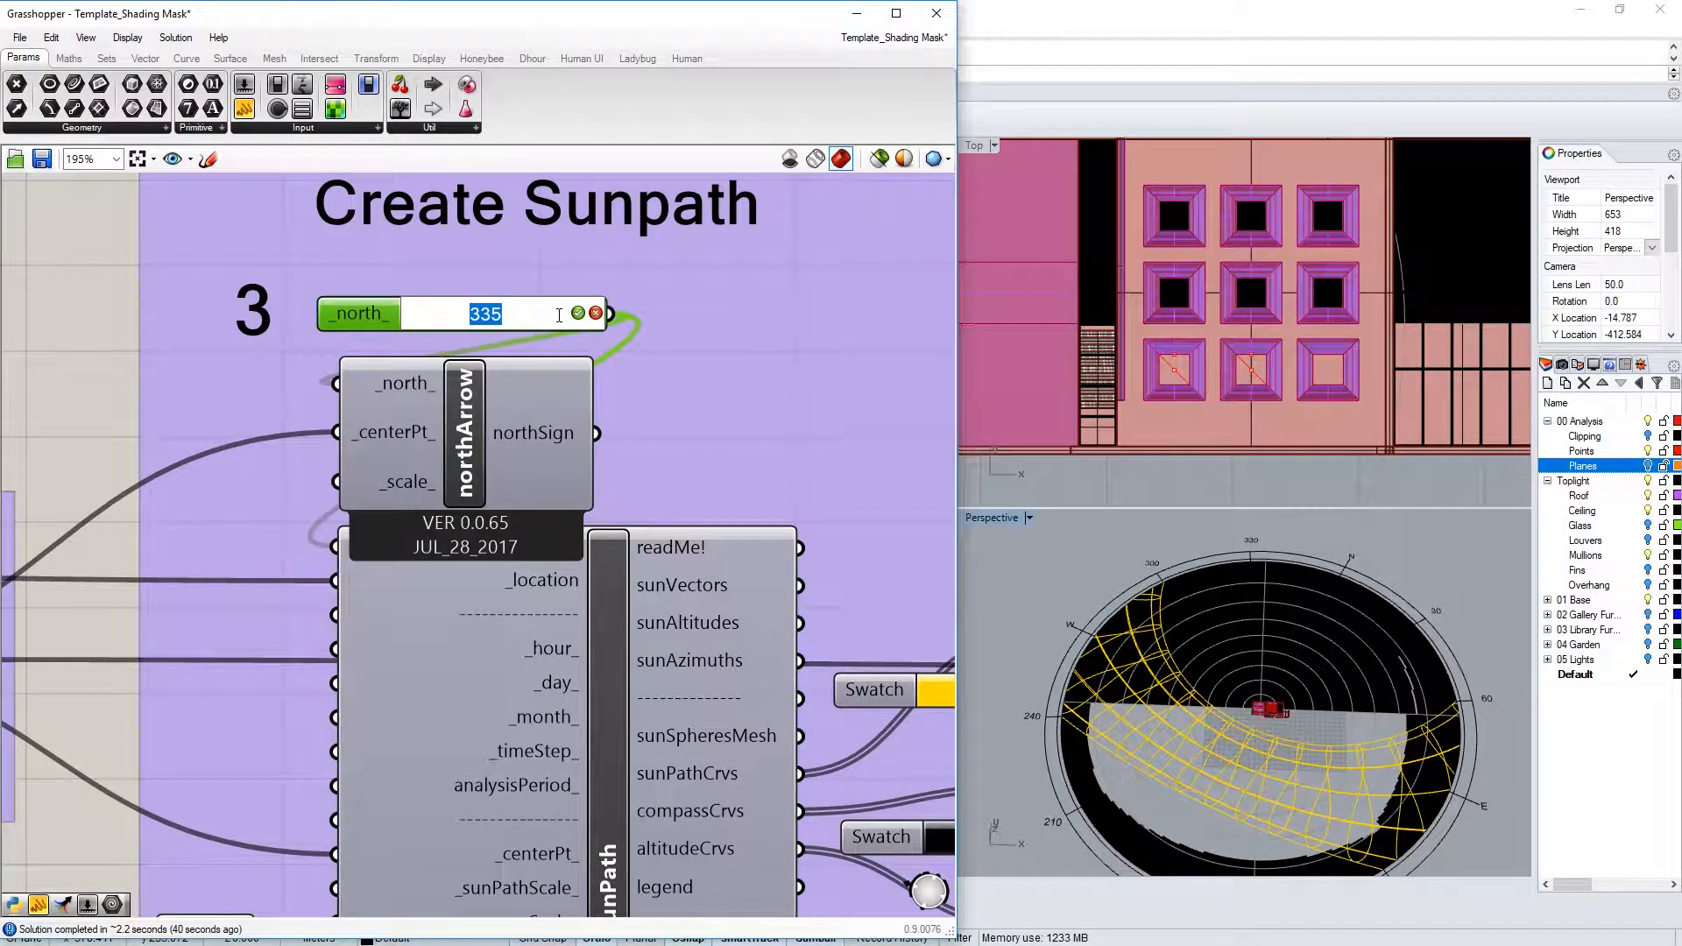
text(0)
click(576, 312)
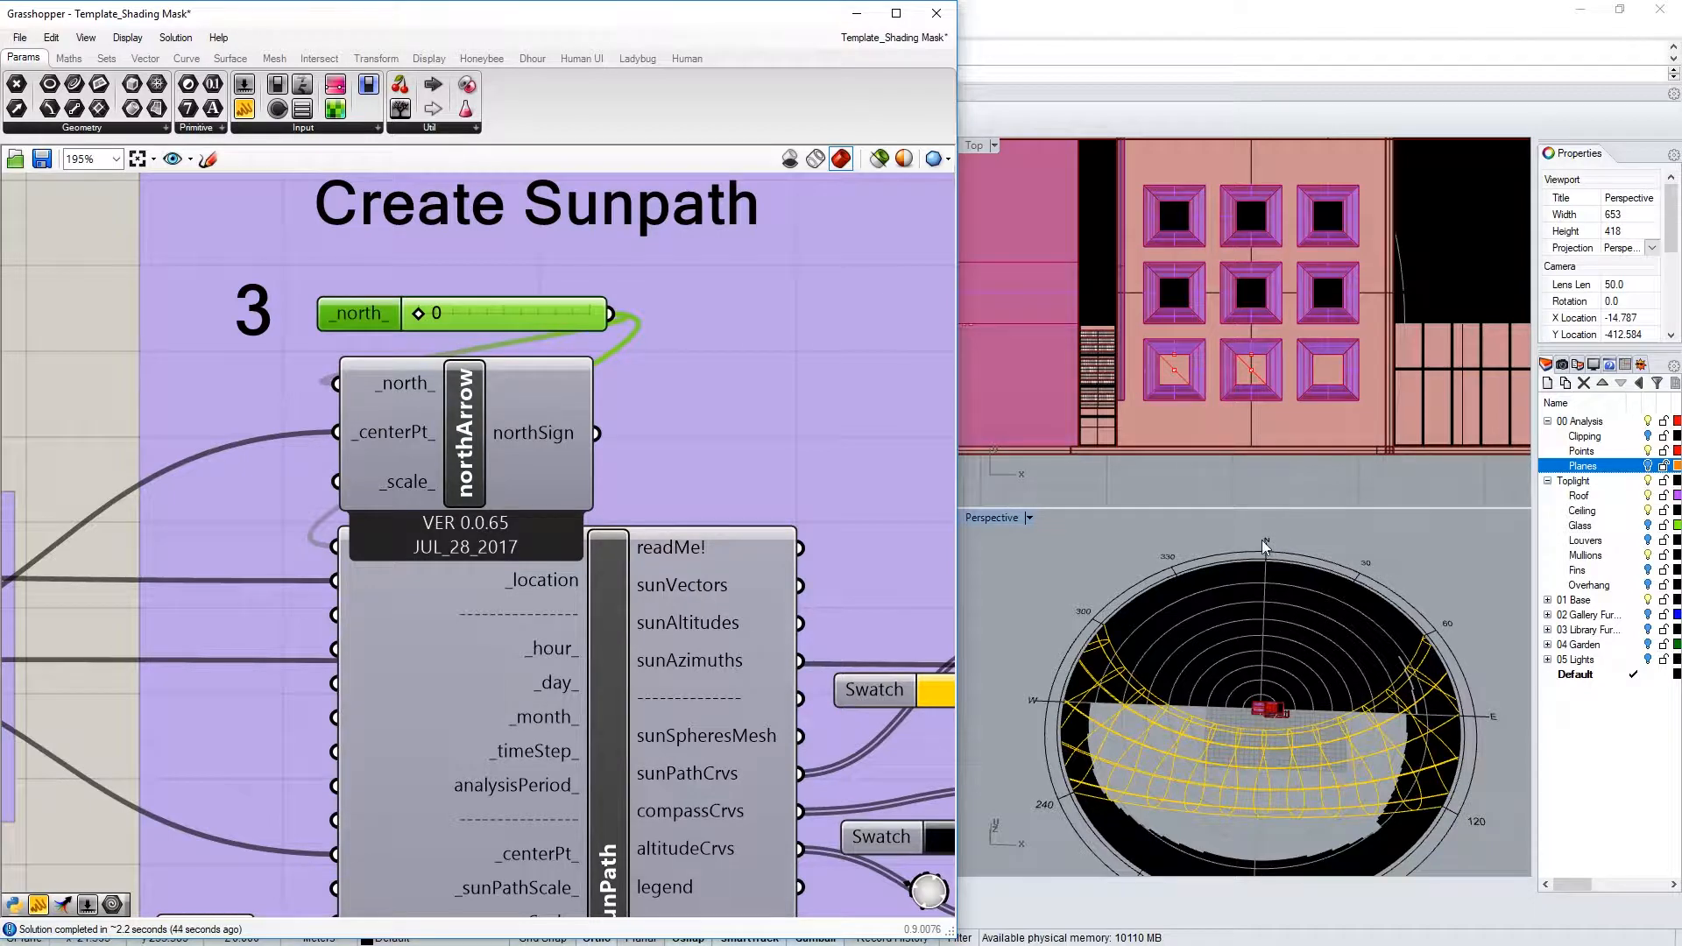
double_click(438, 315)
text(45)
key(Return)
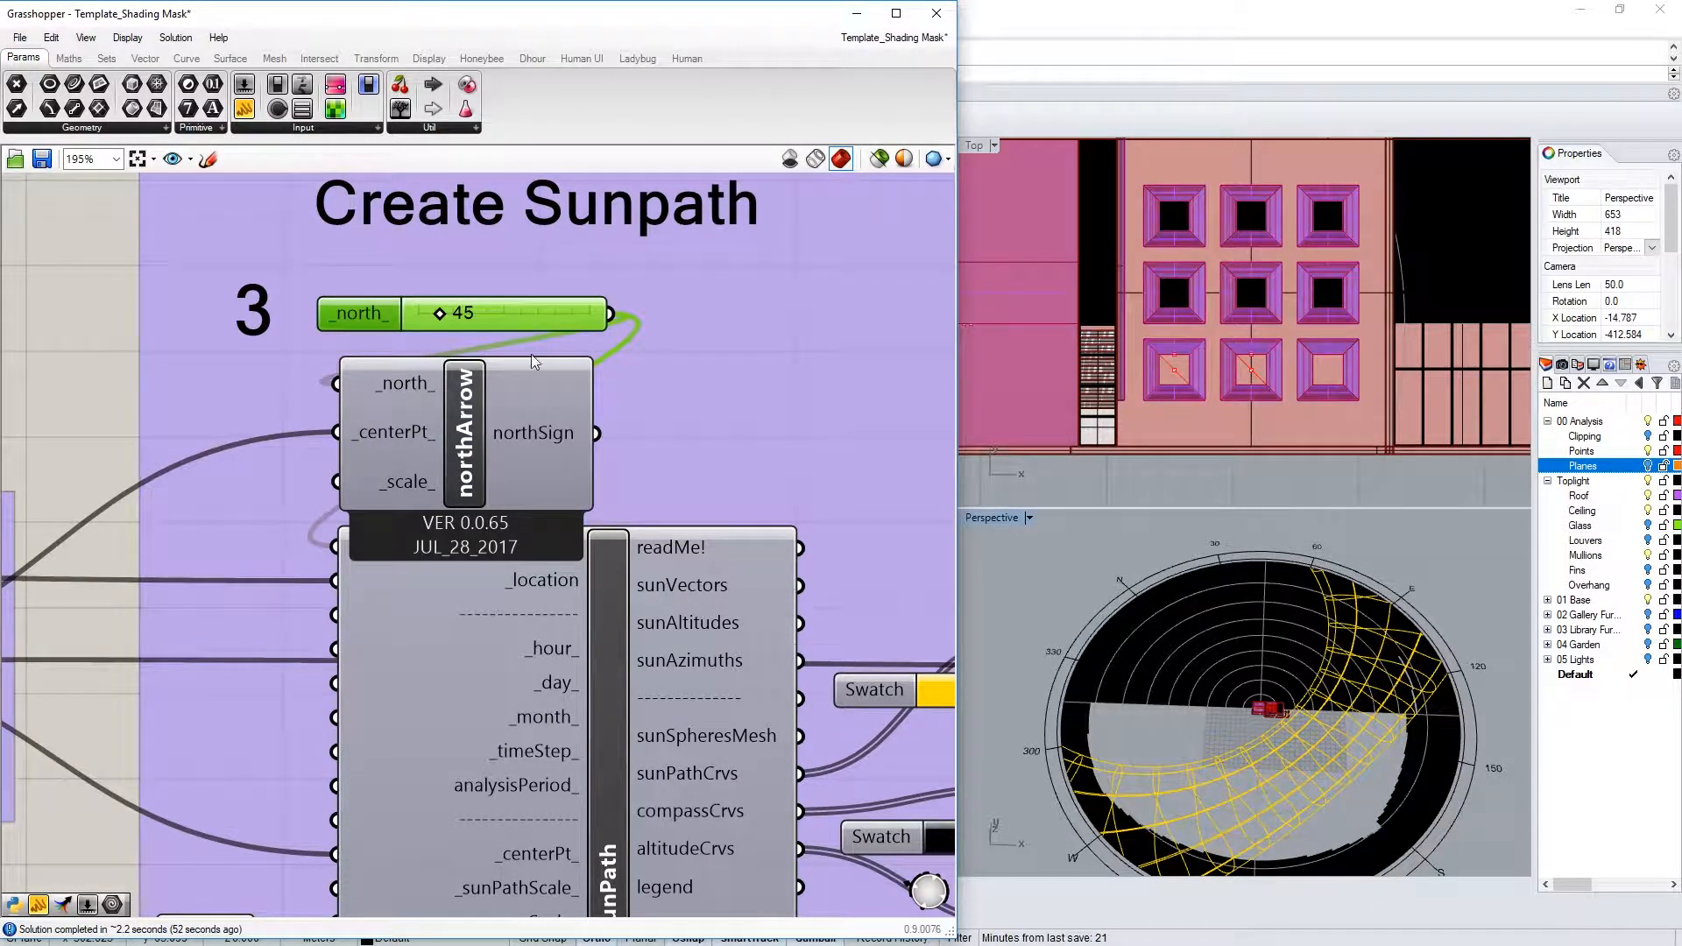
double_click(462, 313)
text(335)
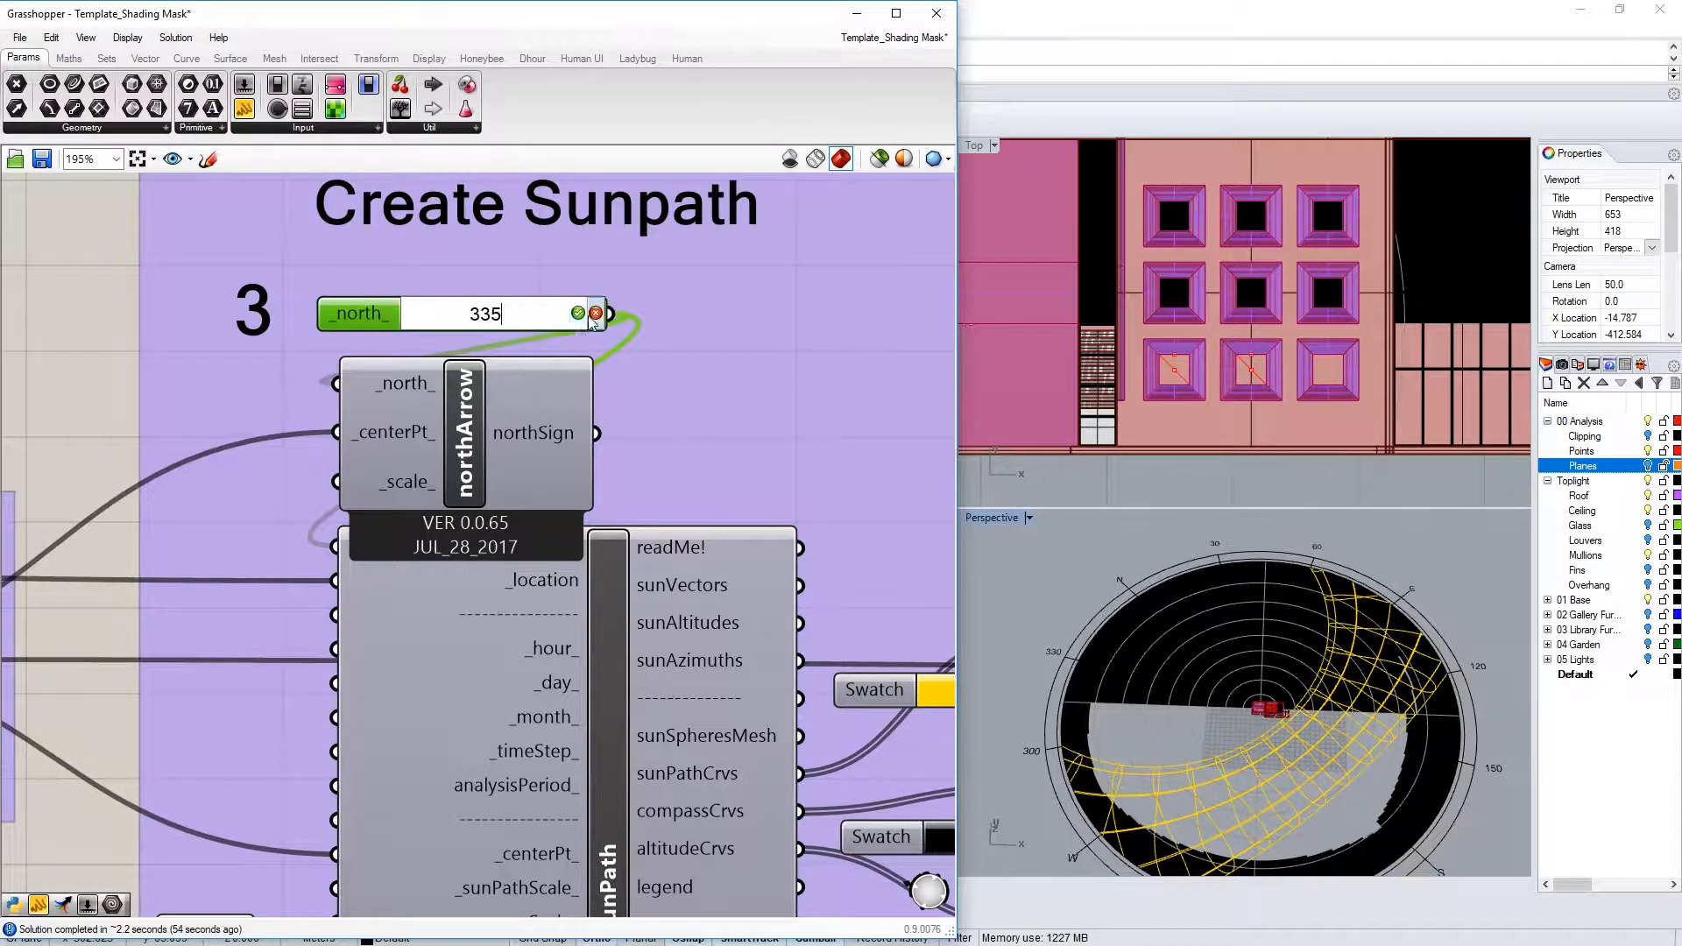
key(Return)
scroll(429, 648, down, 3)
click(720, 490)
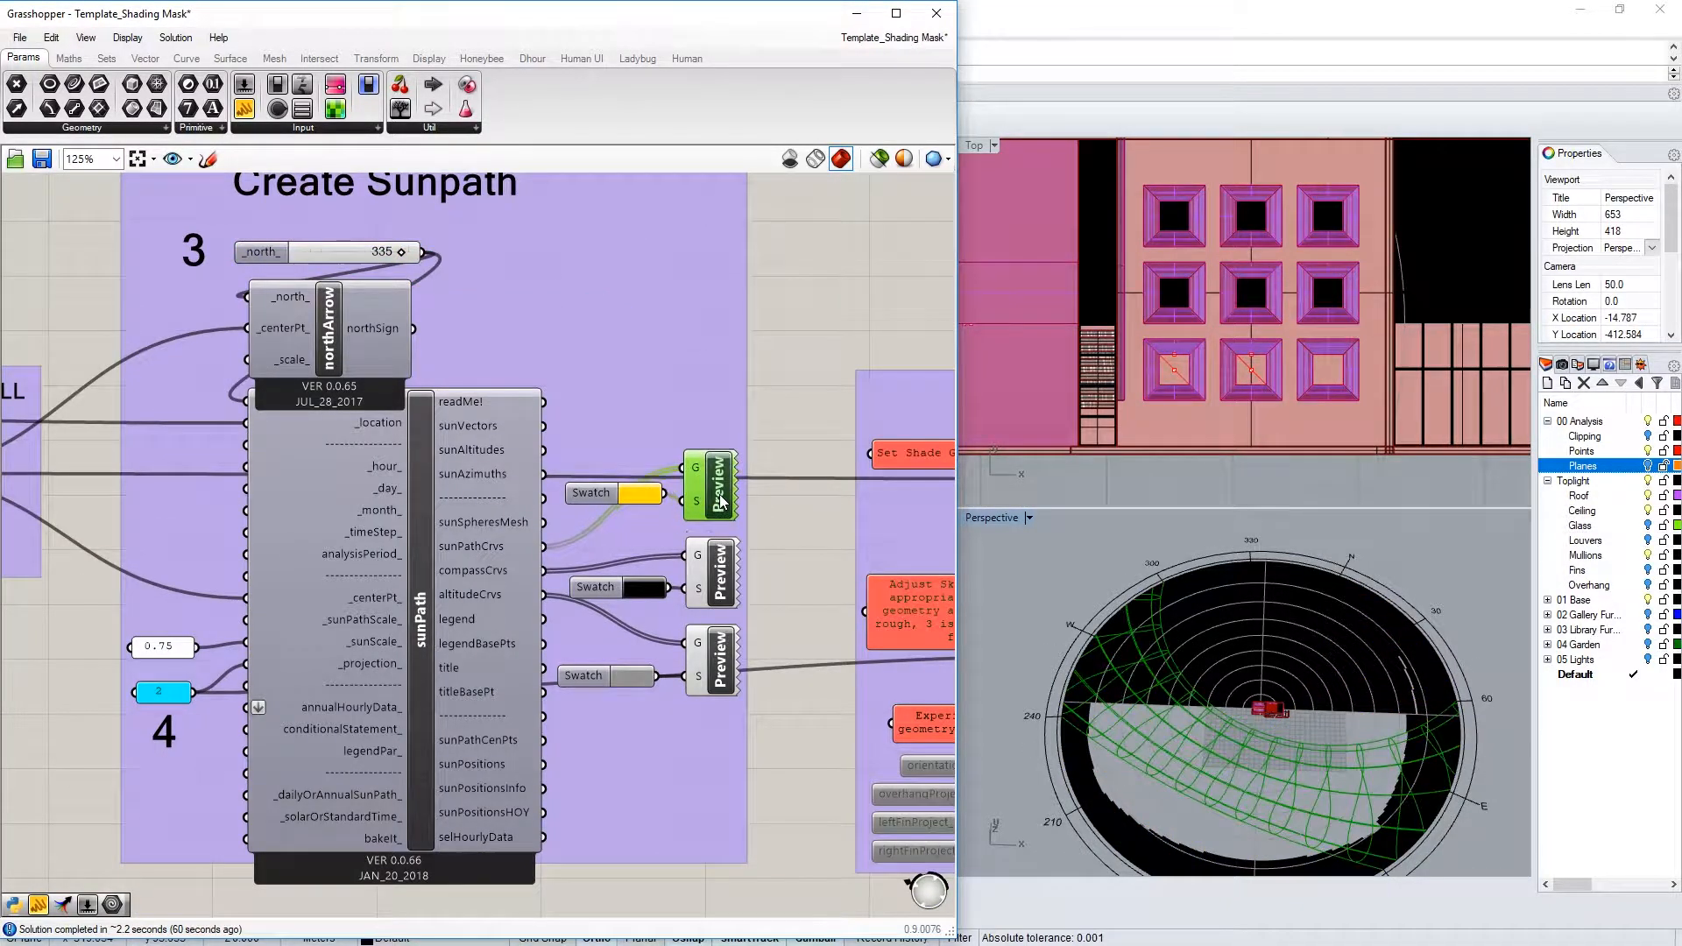
drag(595, 492, 590, 501)
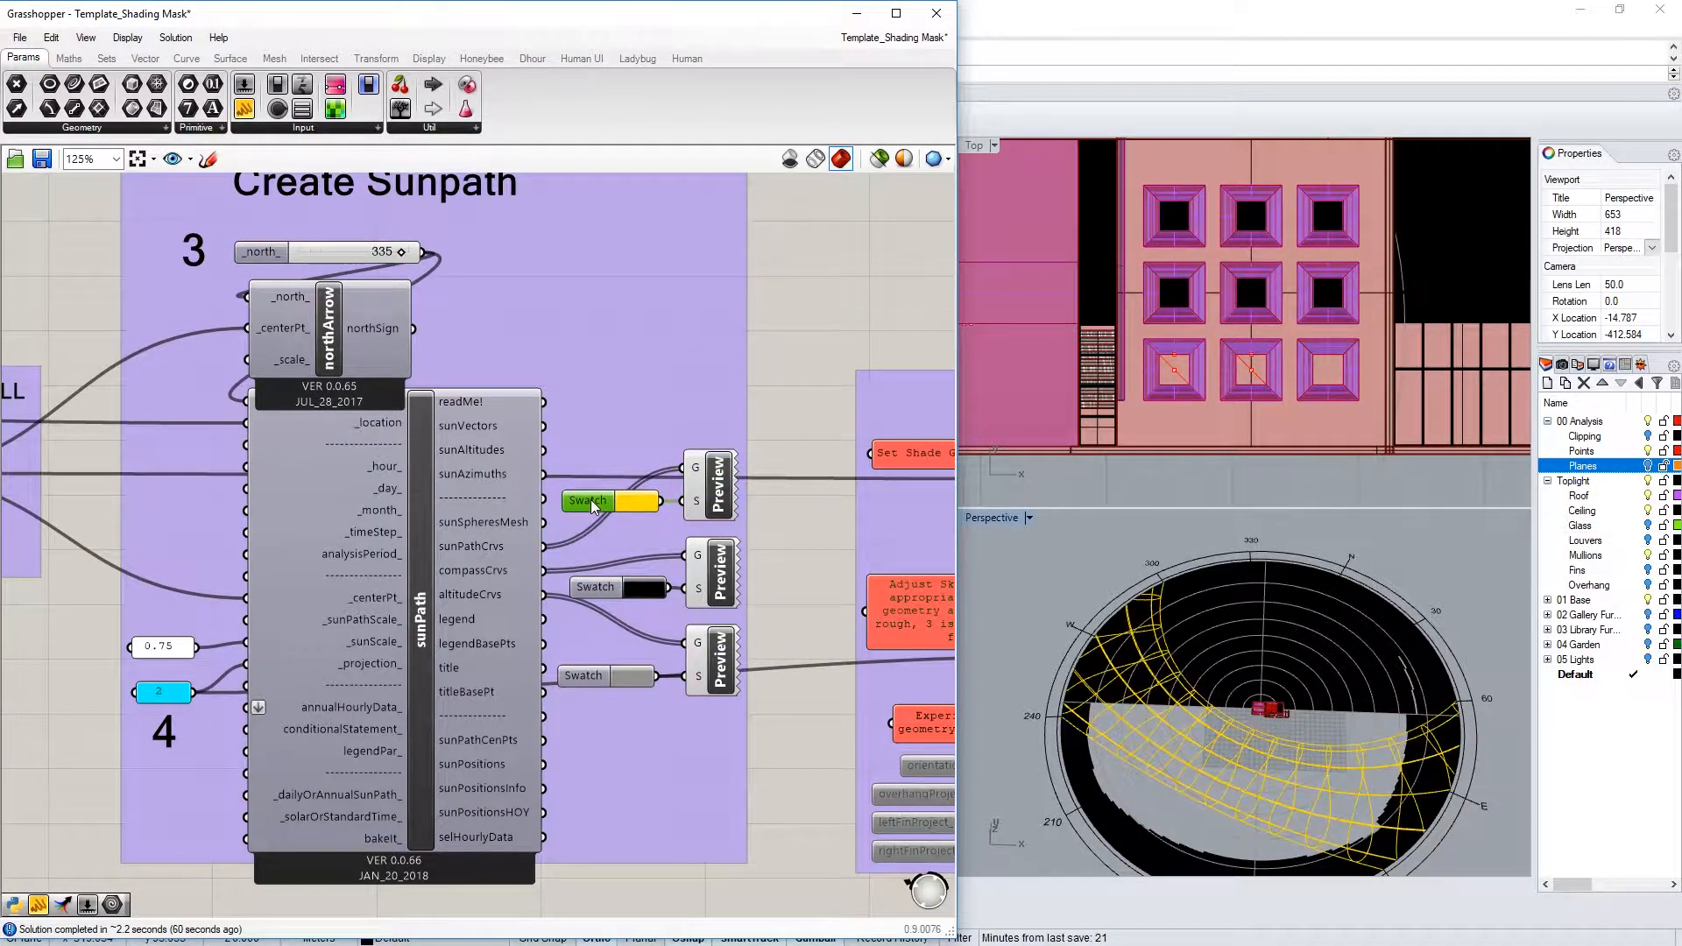
click(714, 589)
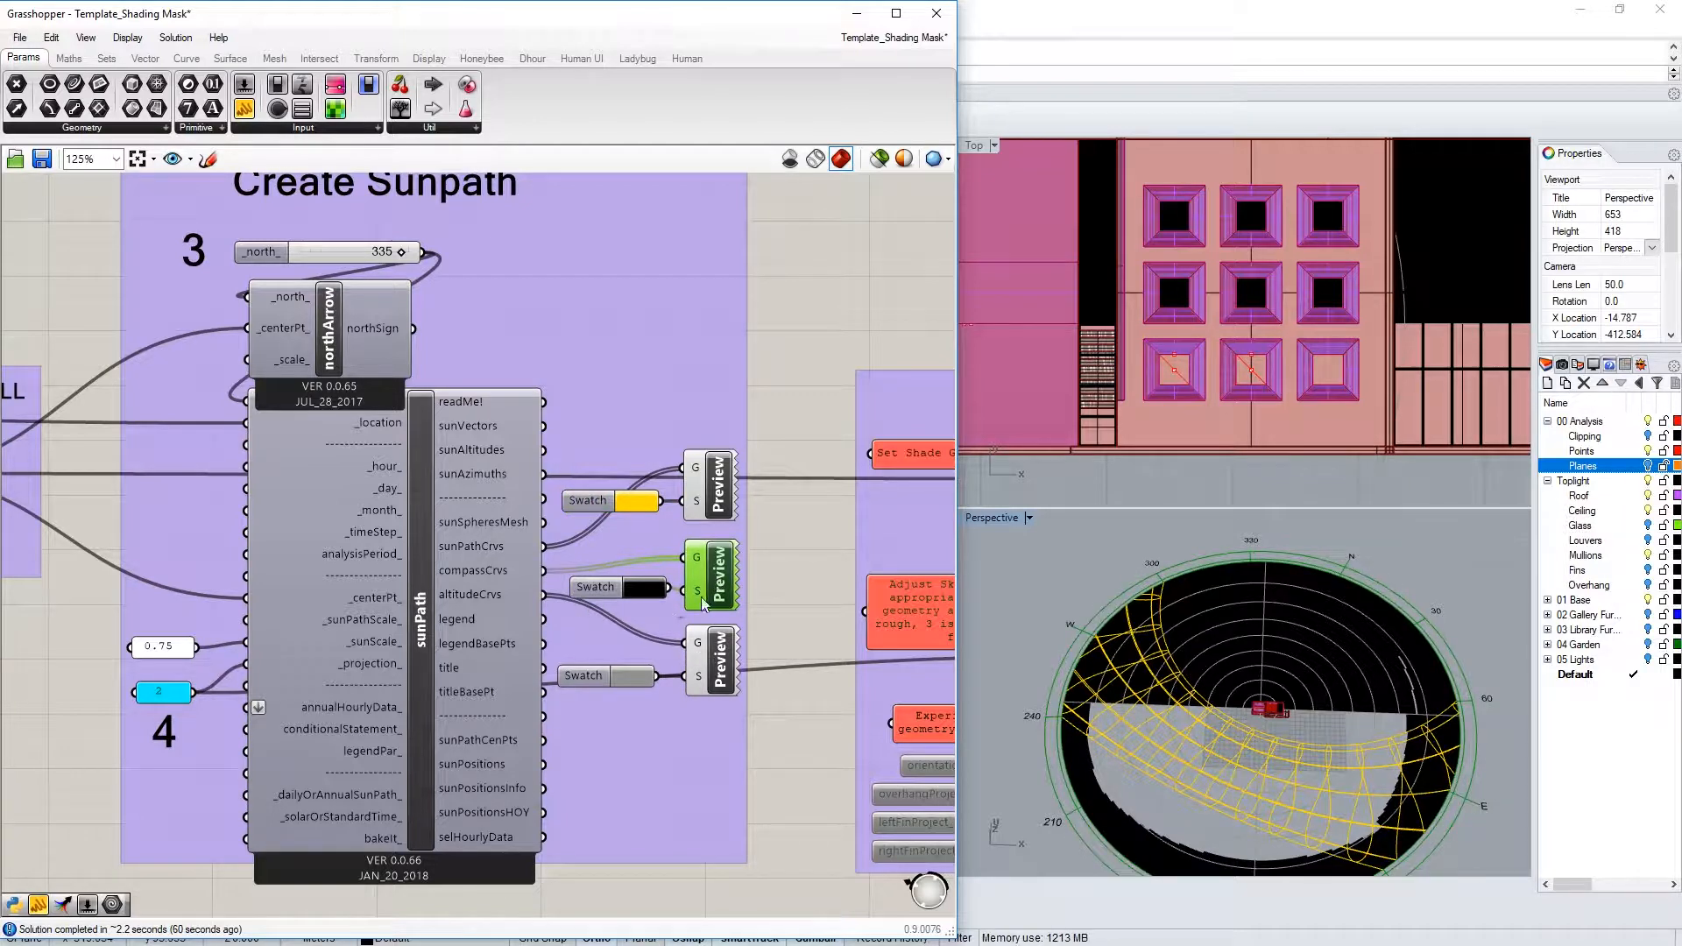
click(1033, 595)
click(796, 585)
right_drag(1151, 678, 1133, 708)
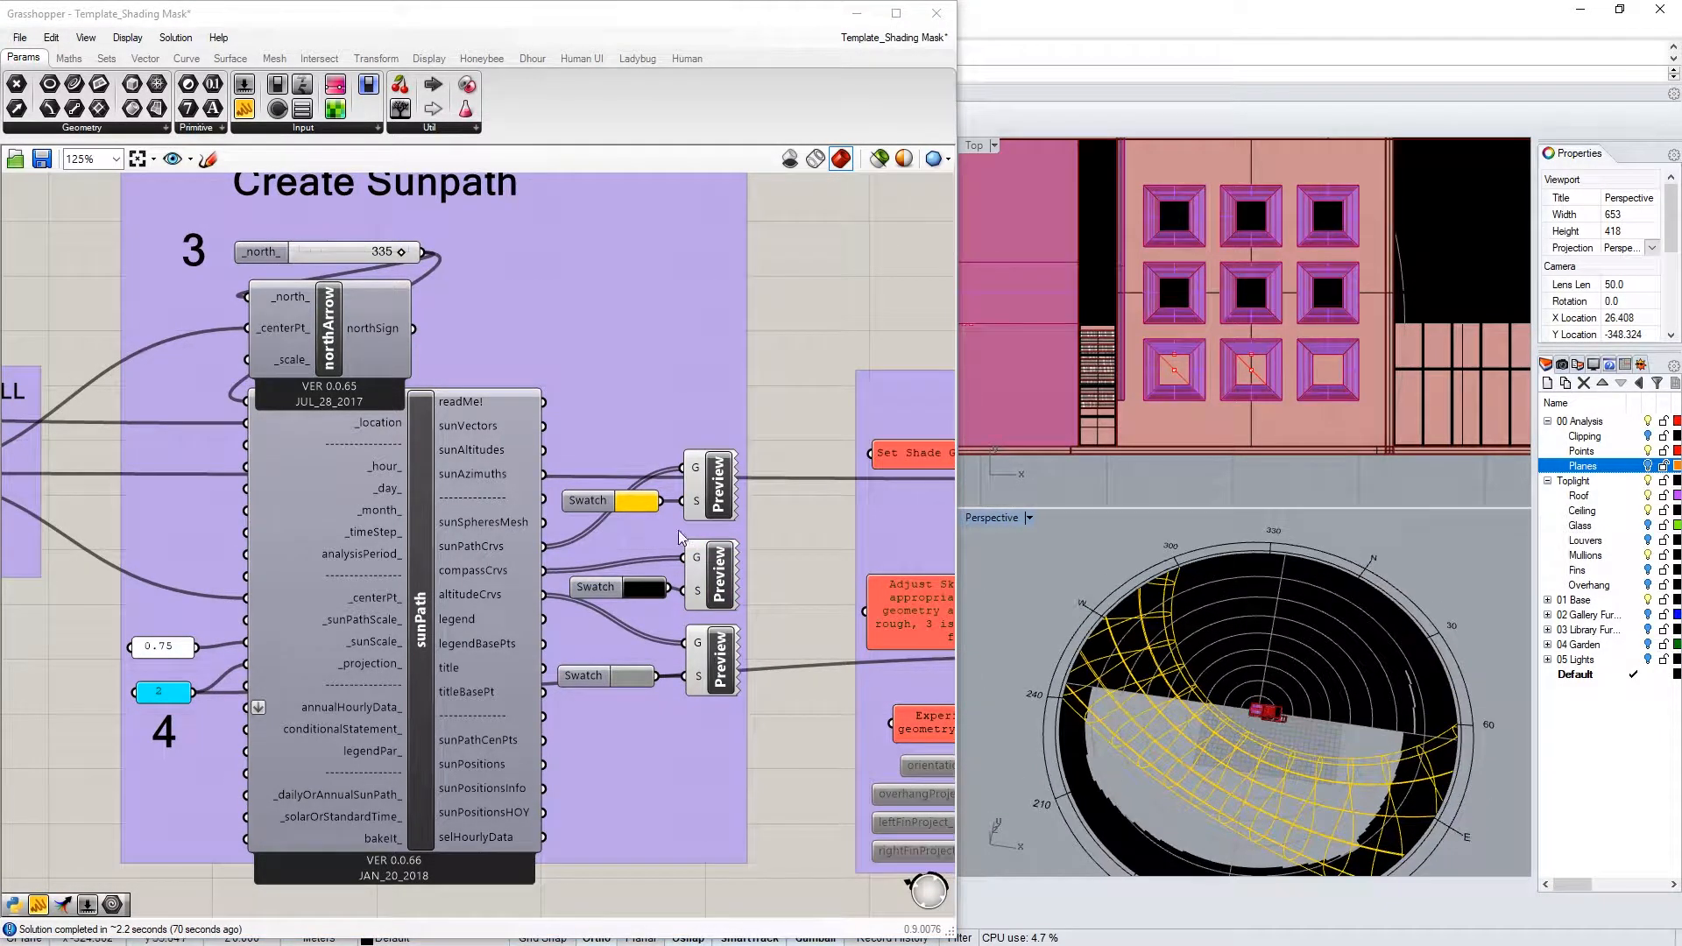
scroll(1395, 817, up, 4)
right_drag(1172, 723, 1211, 745)
scroll(1467, 720, down, 3)
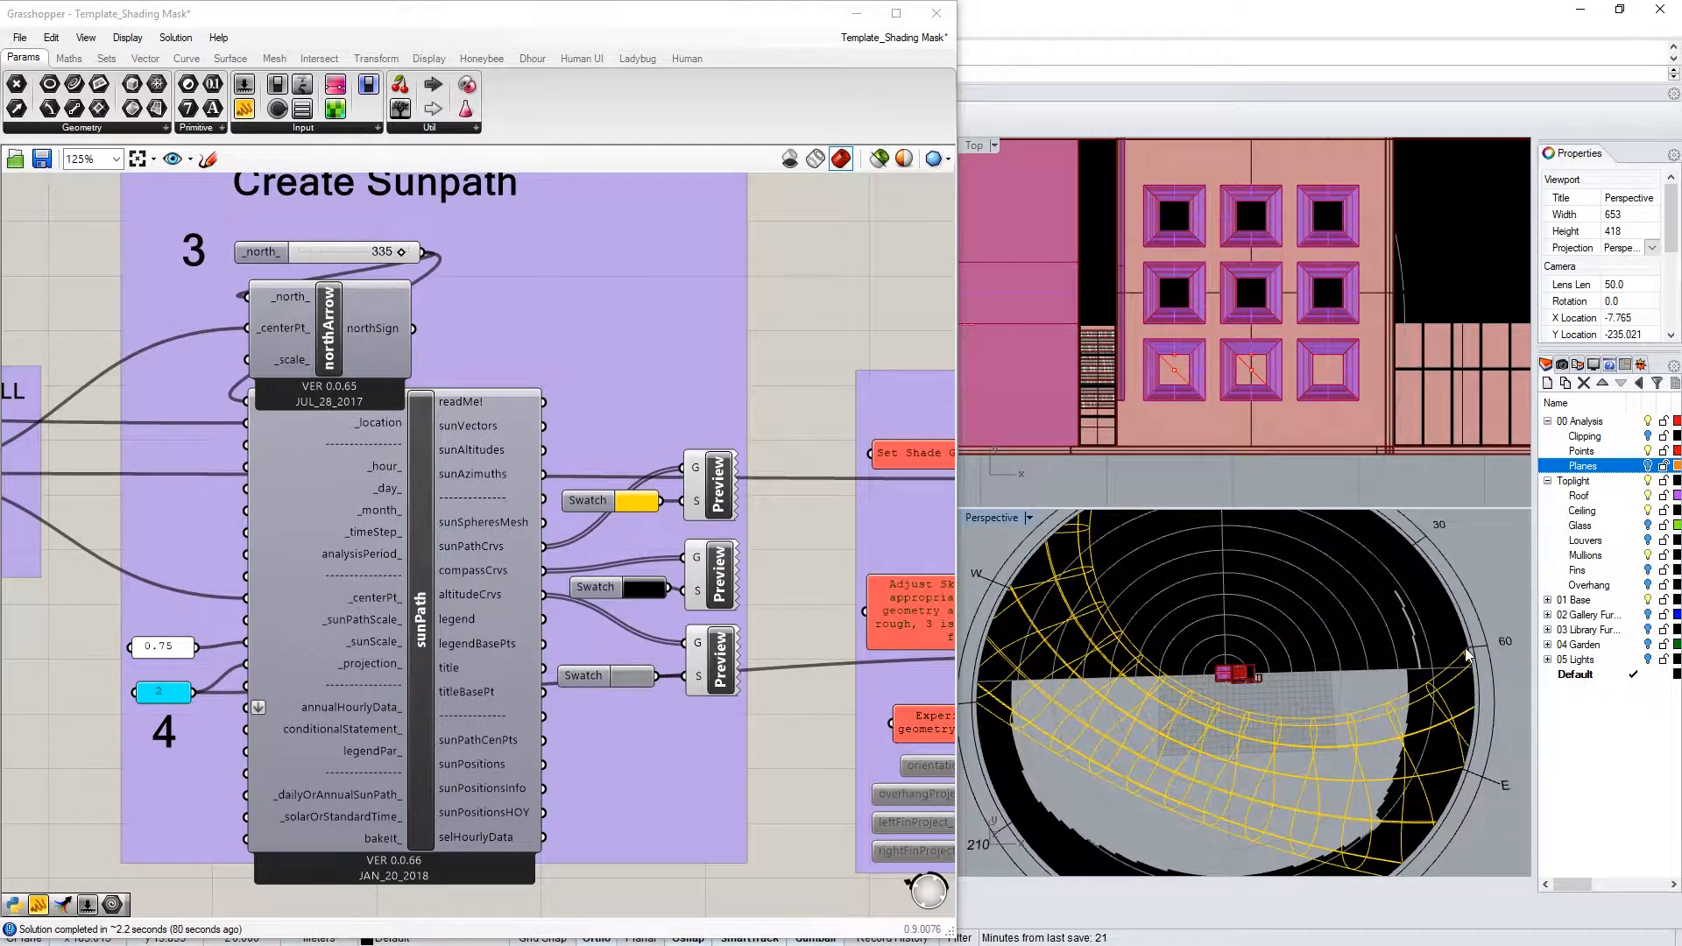
right_drag(1194, 643, 1251, 713)
scroll(1288, 749, down, 4)
scroll(1158, 606, up, 4)
scroll(1146, 732, down, 2)
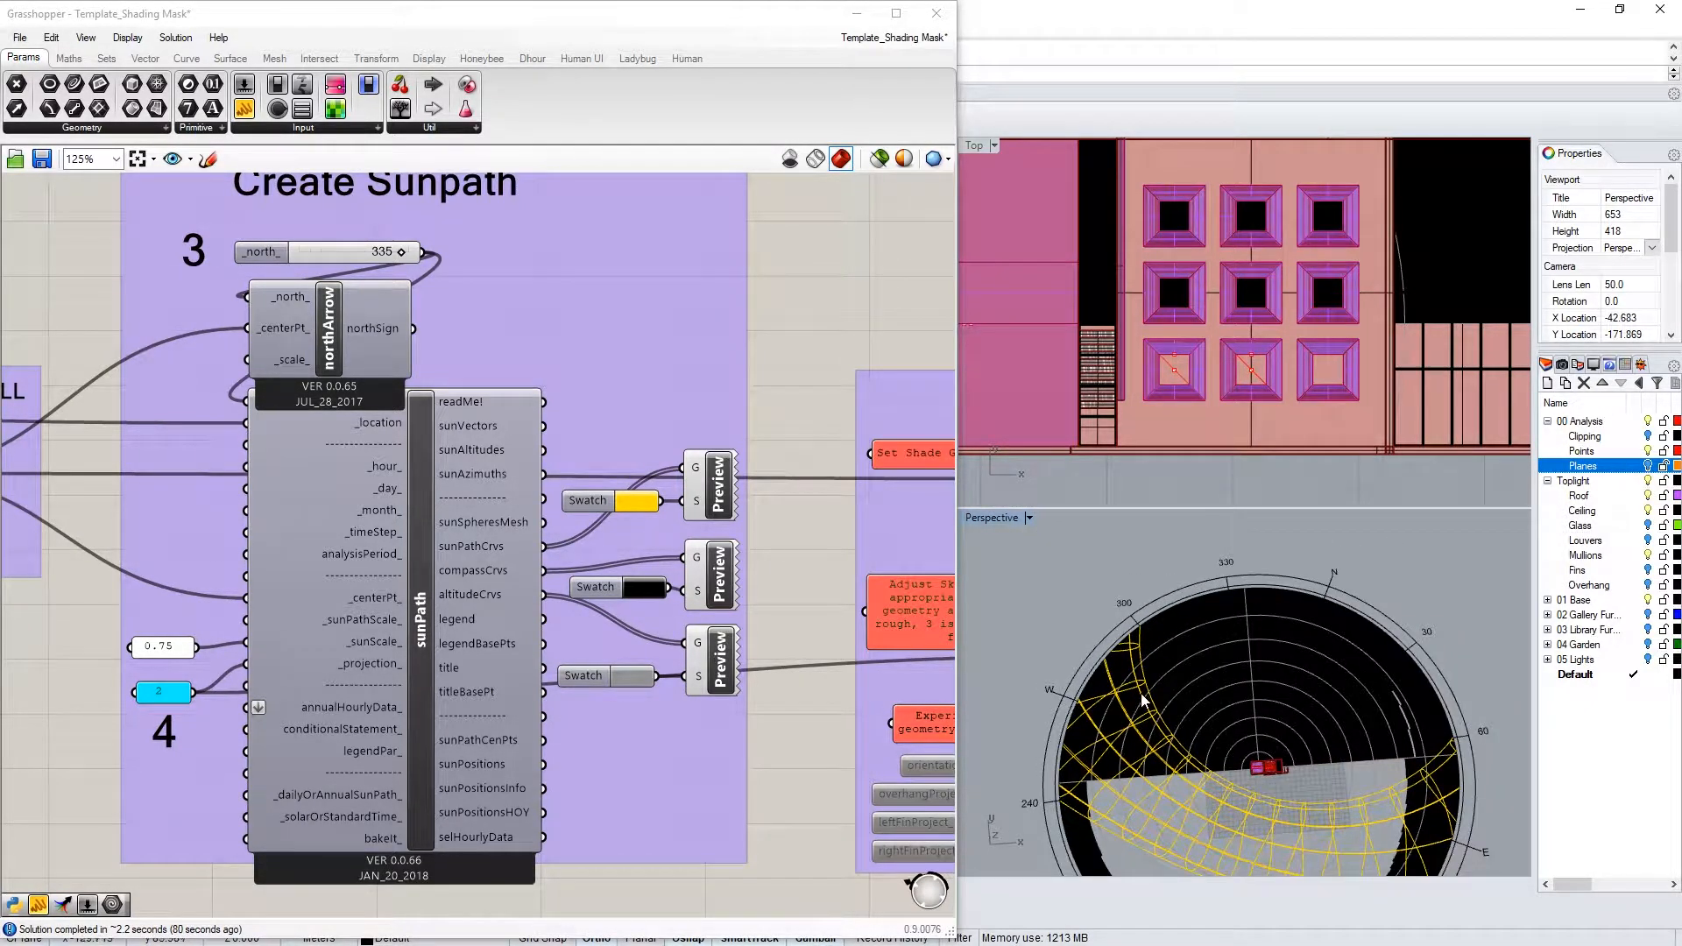
scroll(1164, 373, down, 4)
scroll(1167, 375, down, 6)
scroll(1302, 415, up, 4)
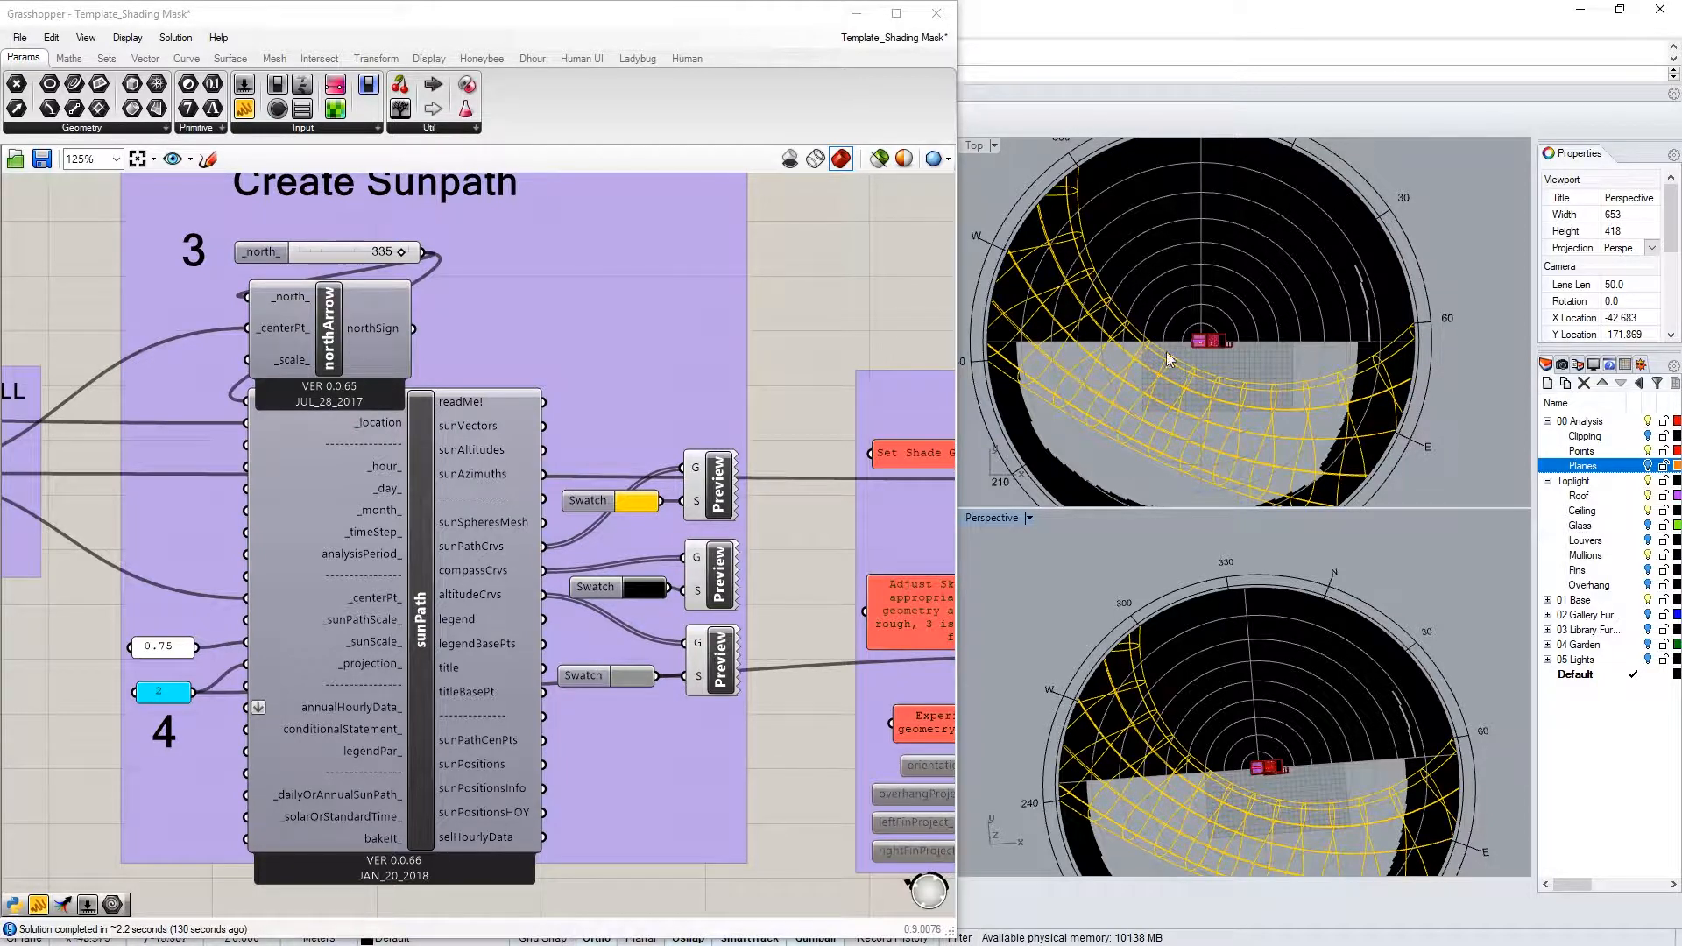
right_drag(1197, 463, 1250, 425)
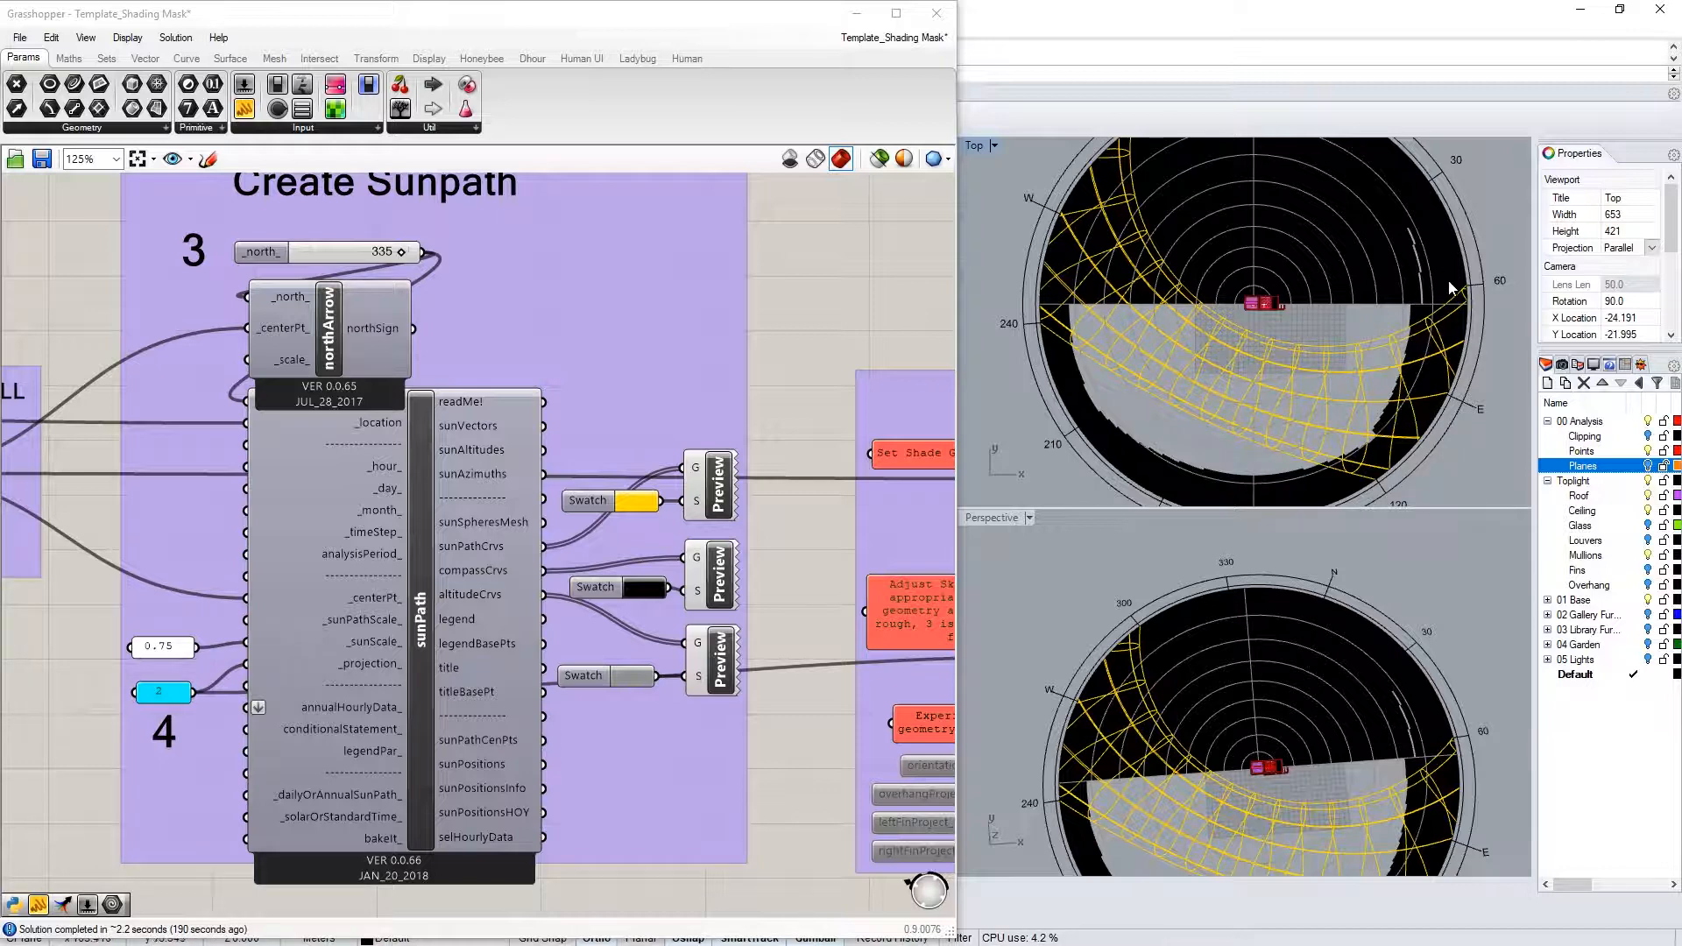
right_drag(1246, 258, 1235, 312)
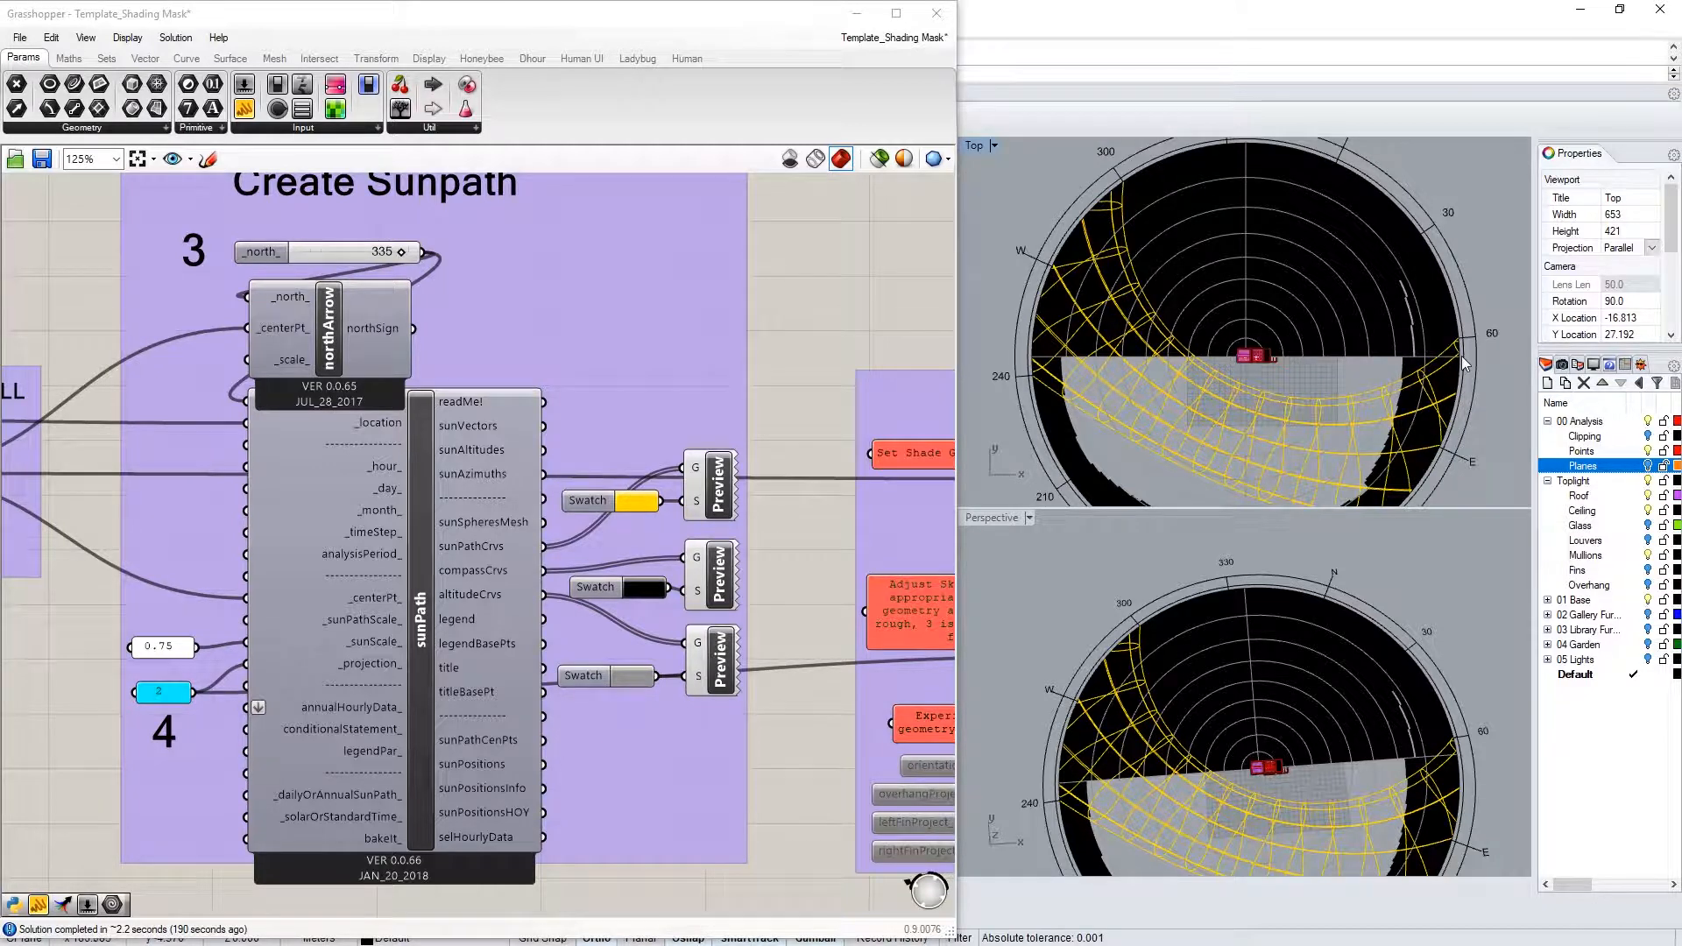
right_drag(1463, 364, 1444, 282)
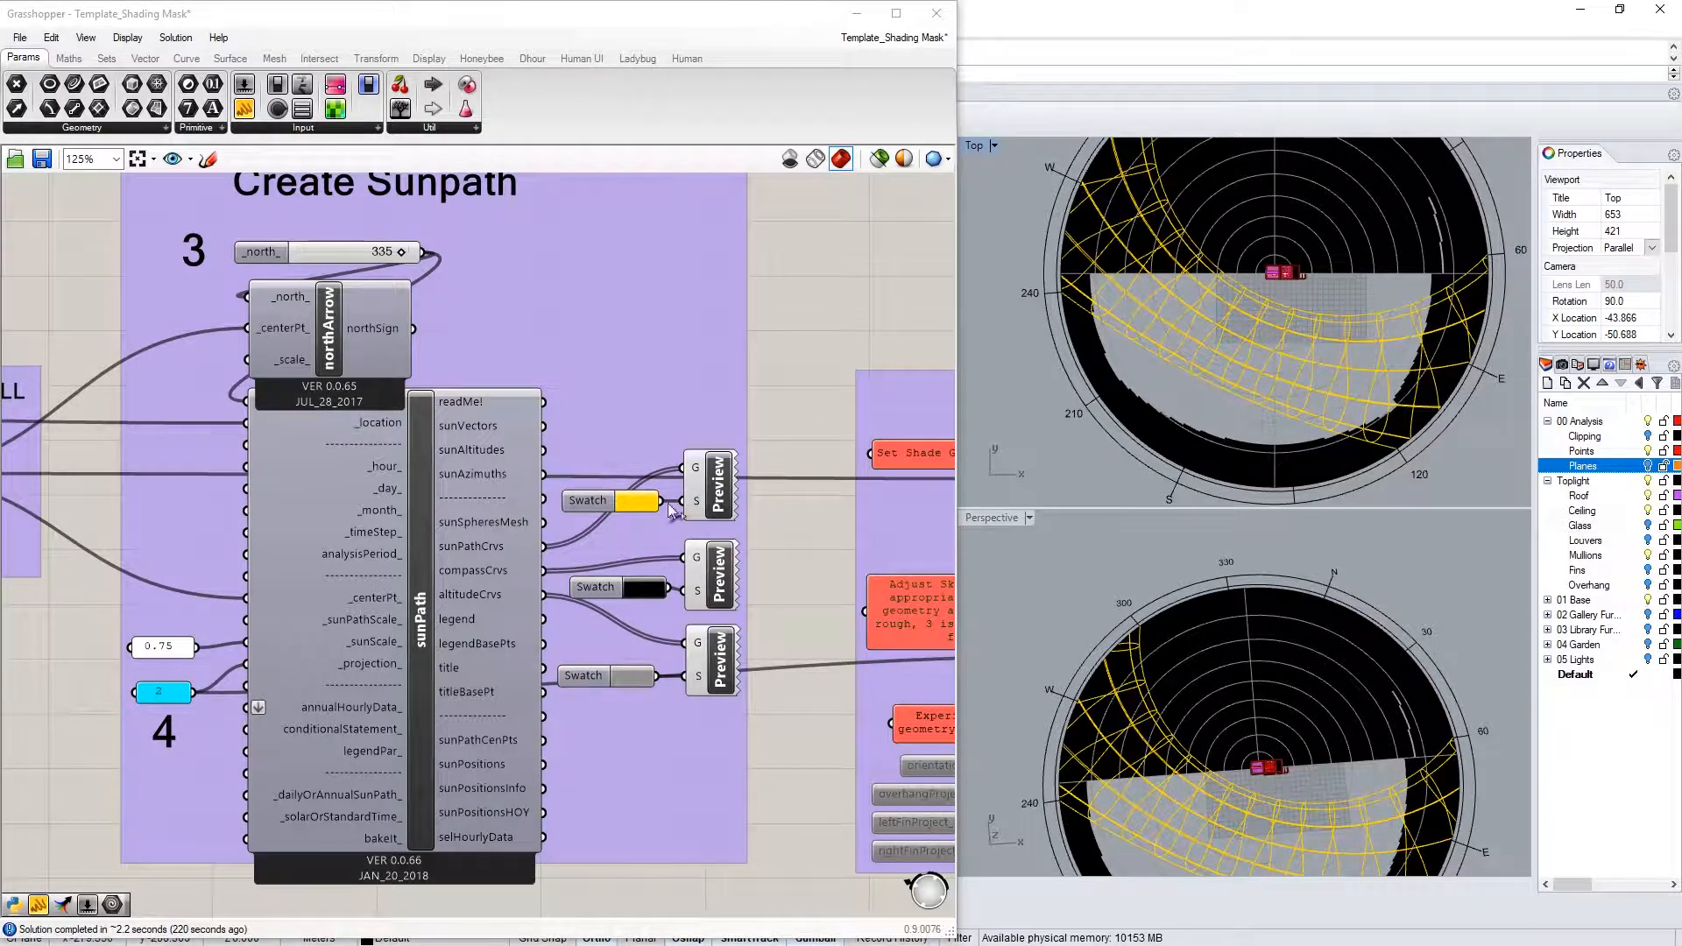
Highlight the context shading geometry and orbit toward the skylight roof
scroll(670, 508, down, 4)
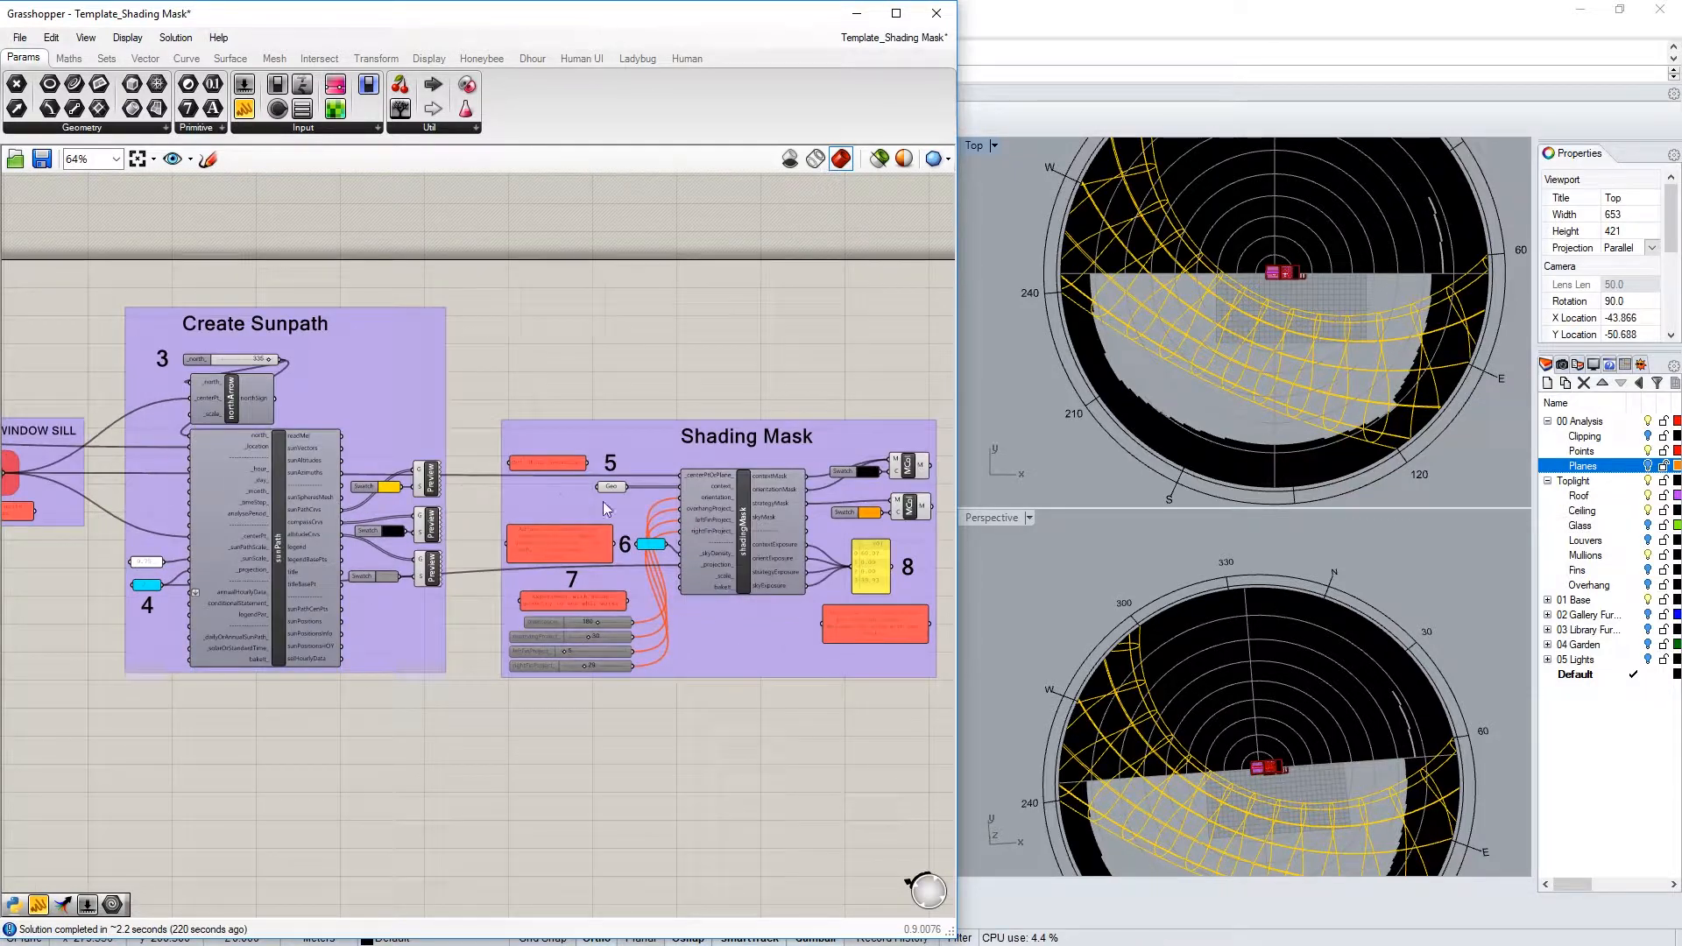
scroll(491, 491, up, 4)
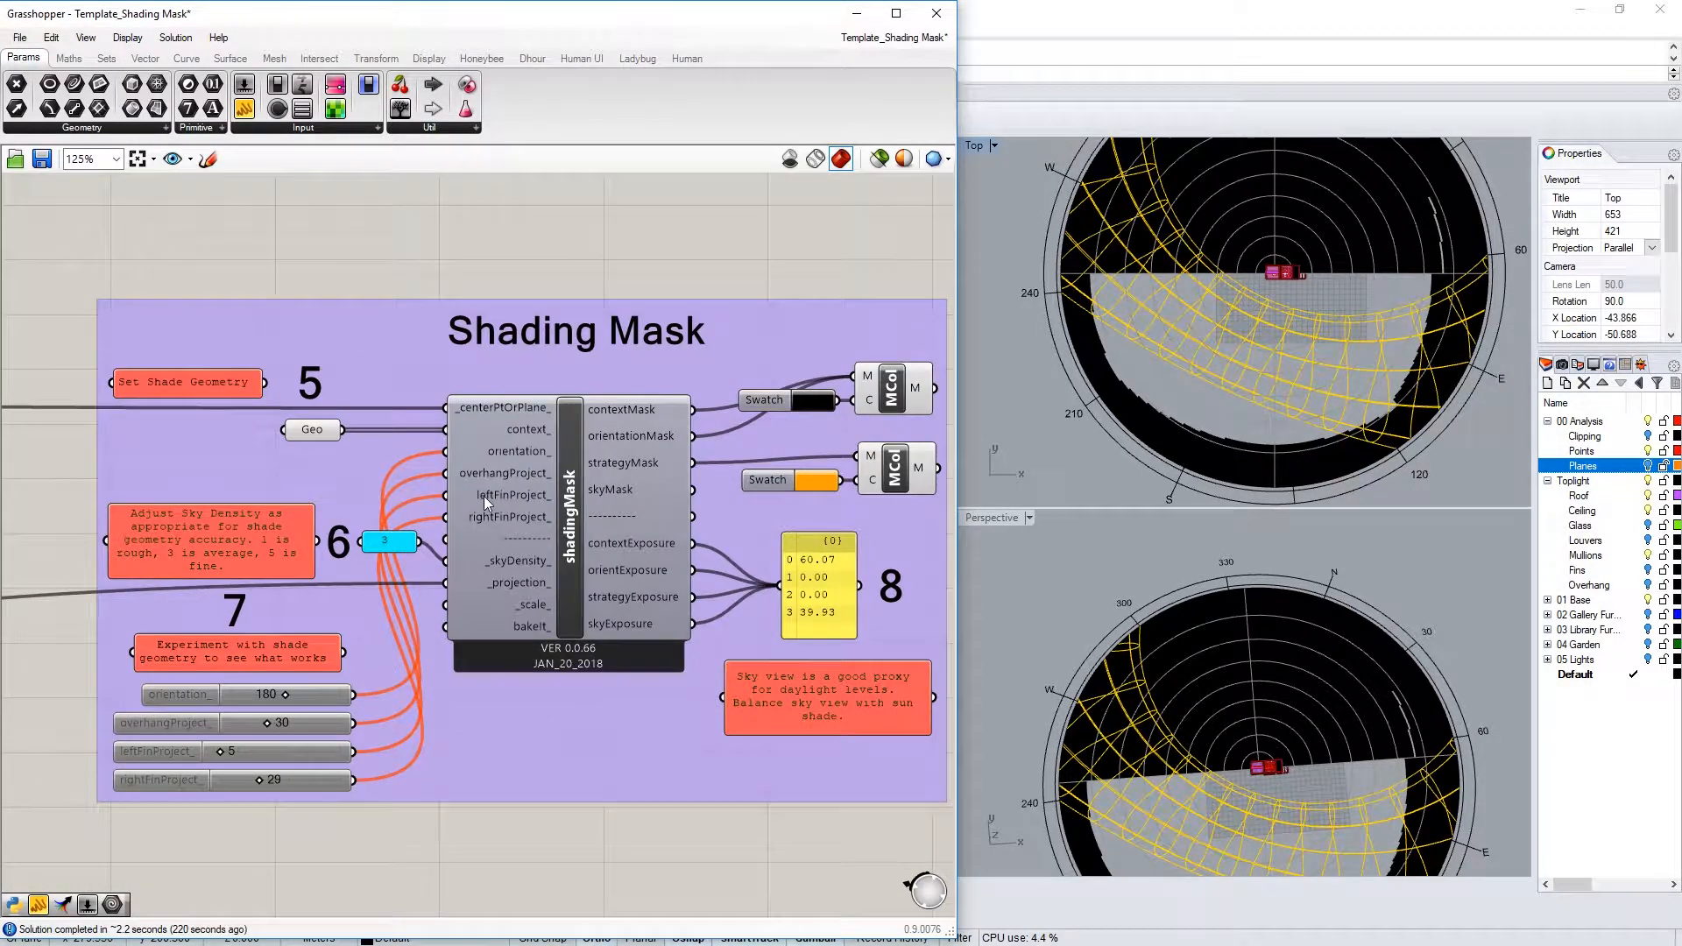
click(298, 432)
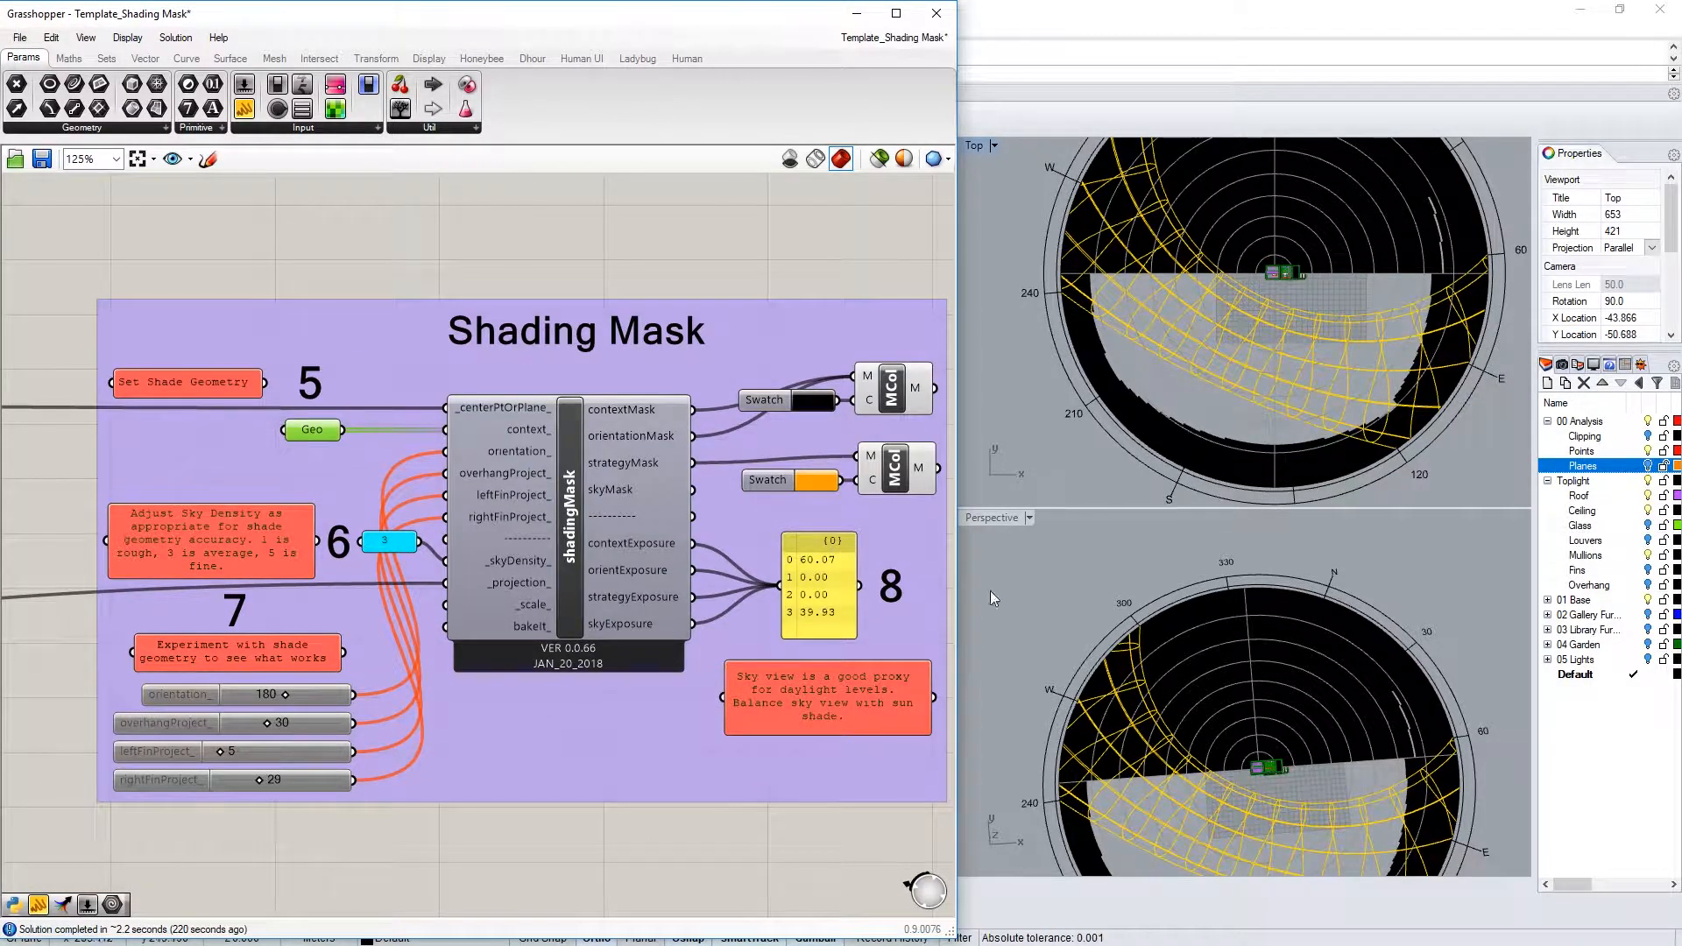
mouse_move(1251, 765)
right_down()
mouse_move(1160, 759)
mouse_move(1269, 740)
right_up()
scroll(1259, 784, up, 15)
scroll(1261, 763, down, 8)
scroll(1340, 755, down, 5)
scroll(1285, 604, up, 8)
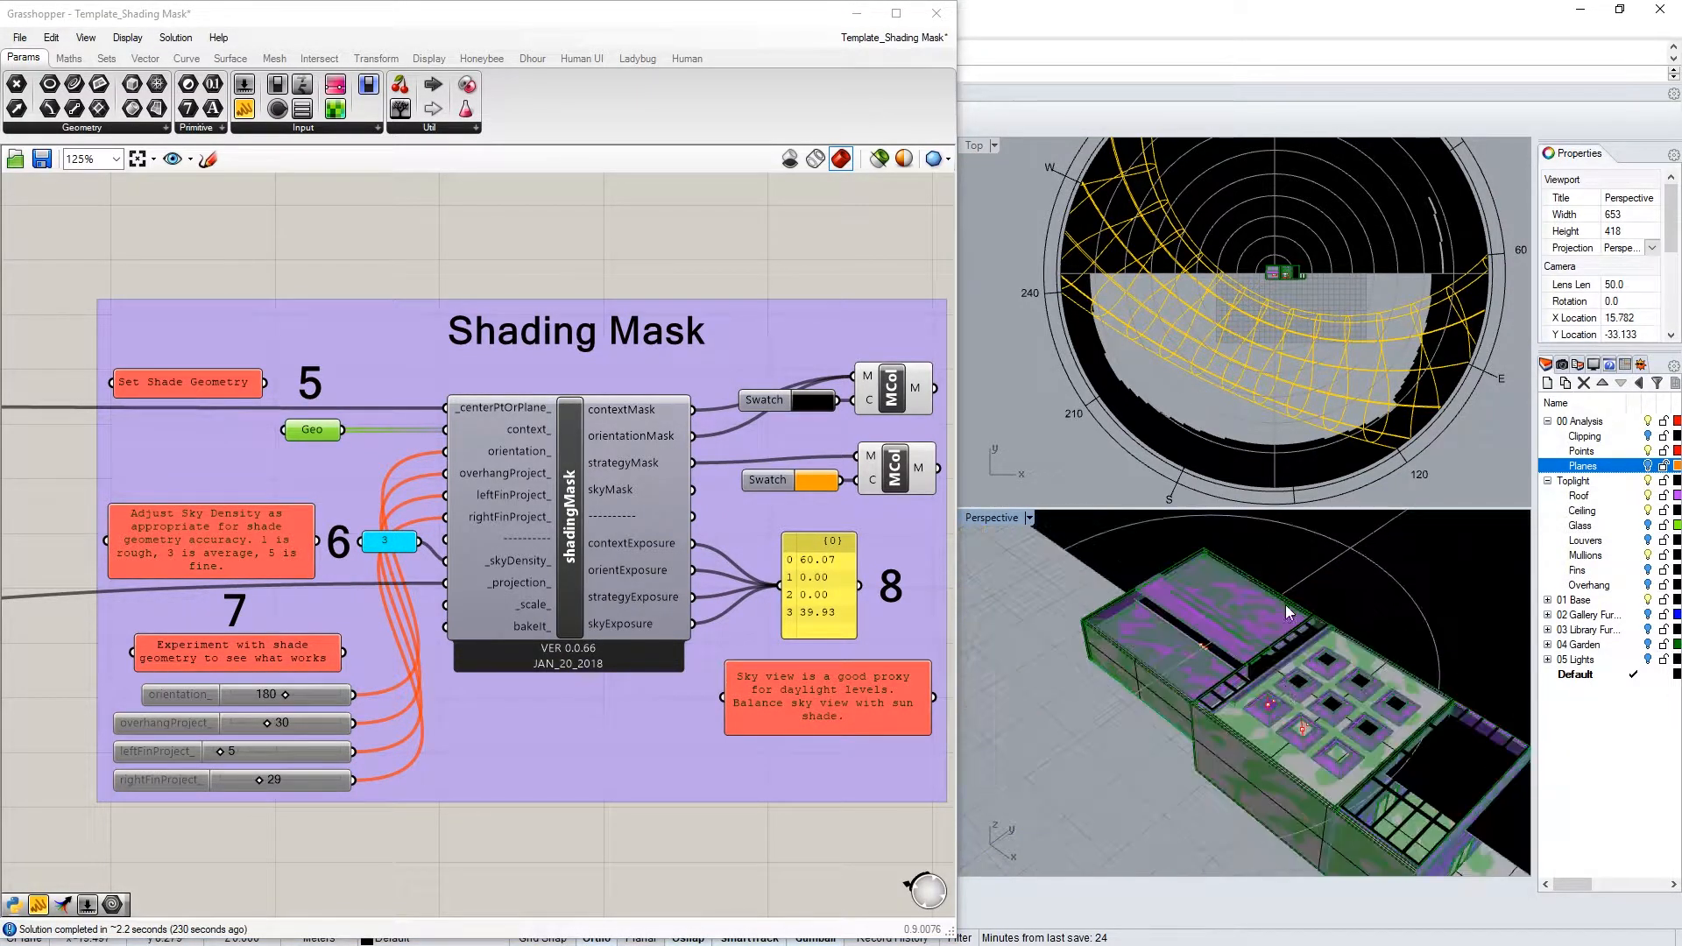
scroll(1157, 612, up, 4)
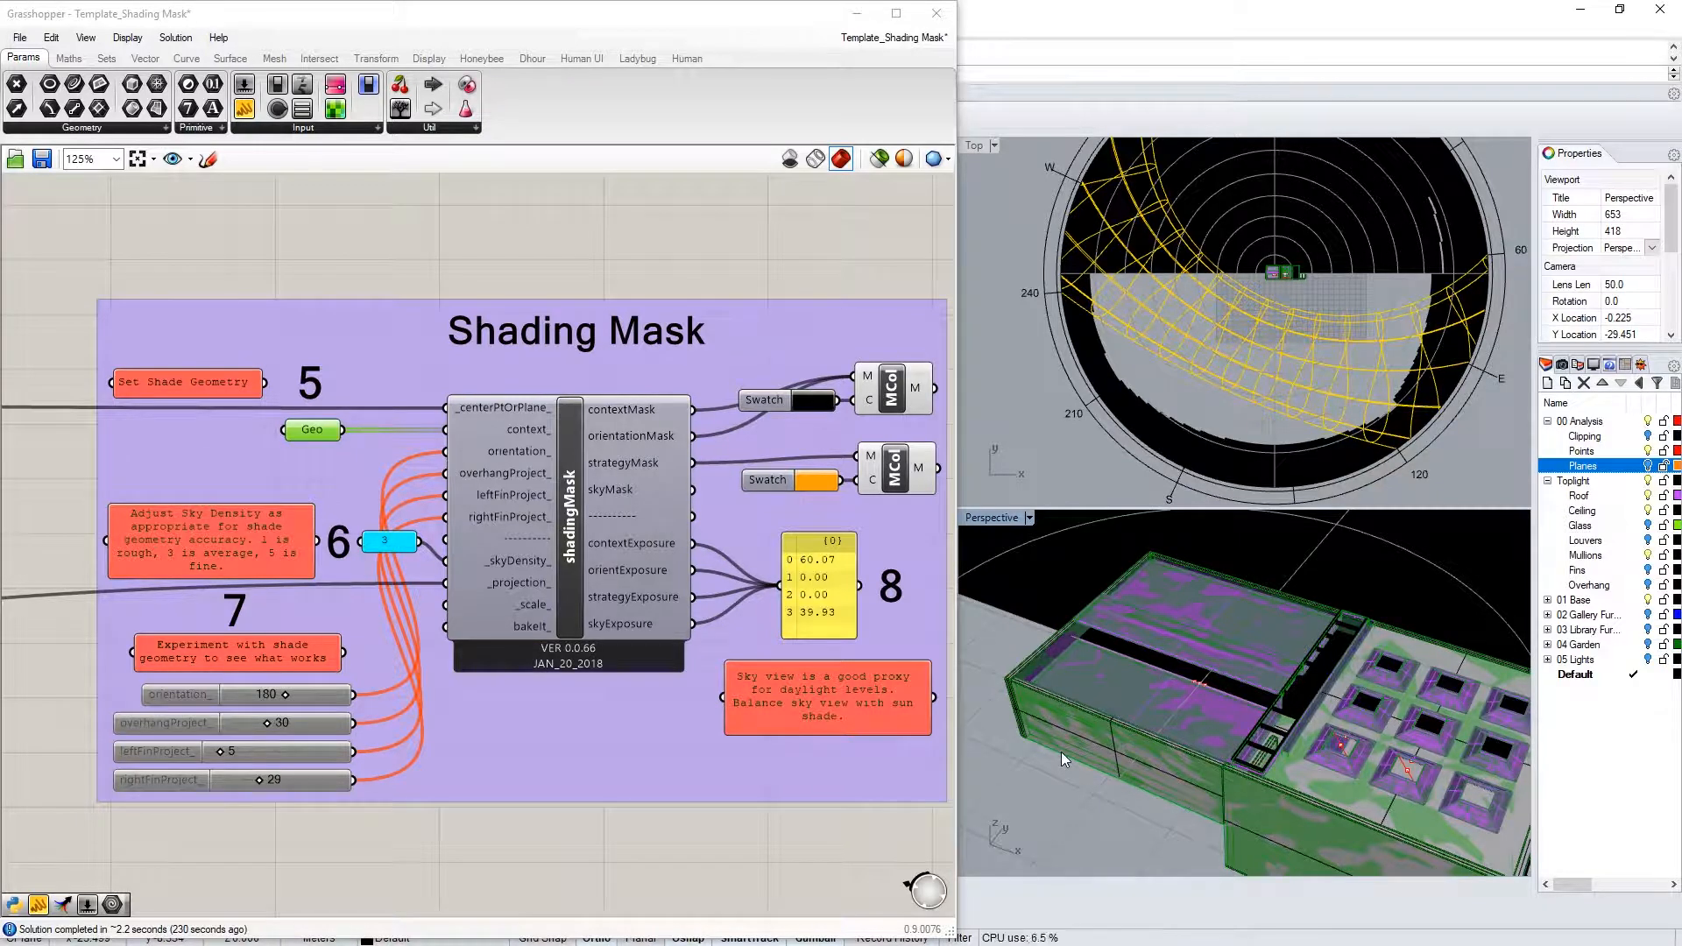
Make Overhang the current layer and orbit to look along the roof overhang
click(1581, 584)
scroll(1174, 667, up, 3)
scroll(1259, 687, up, 5)
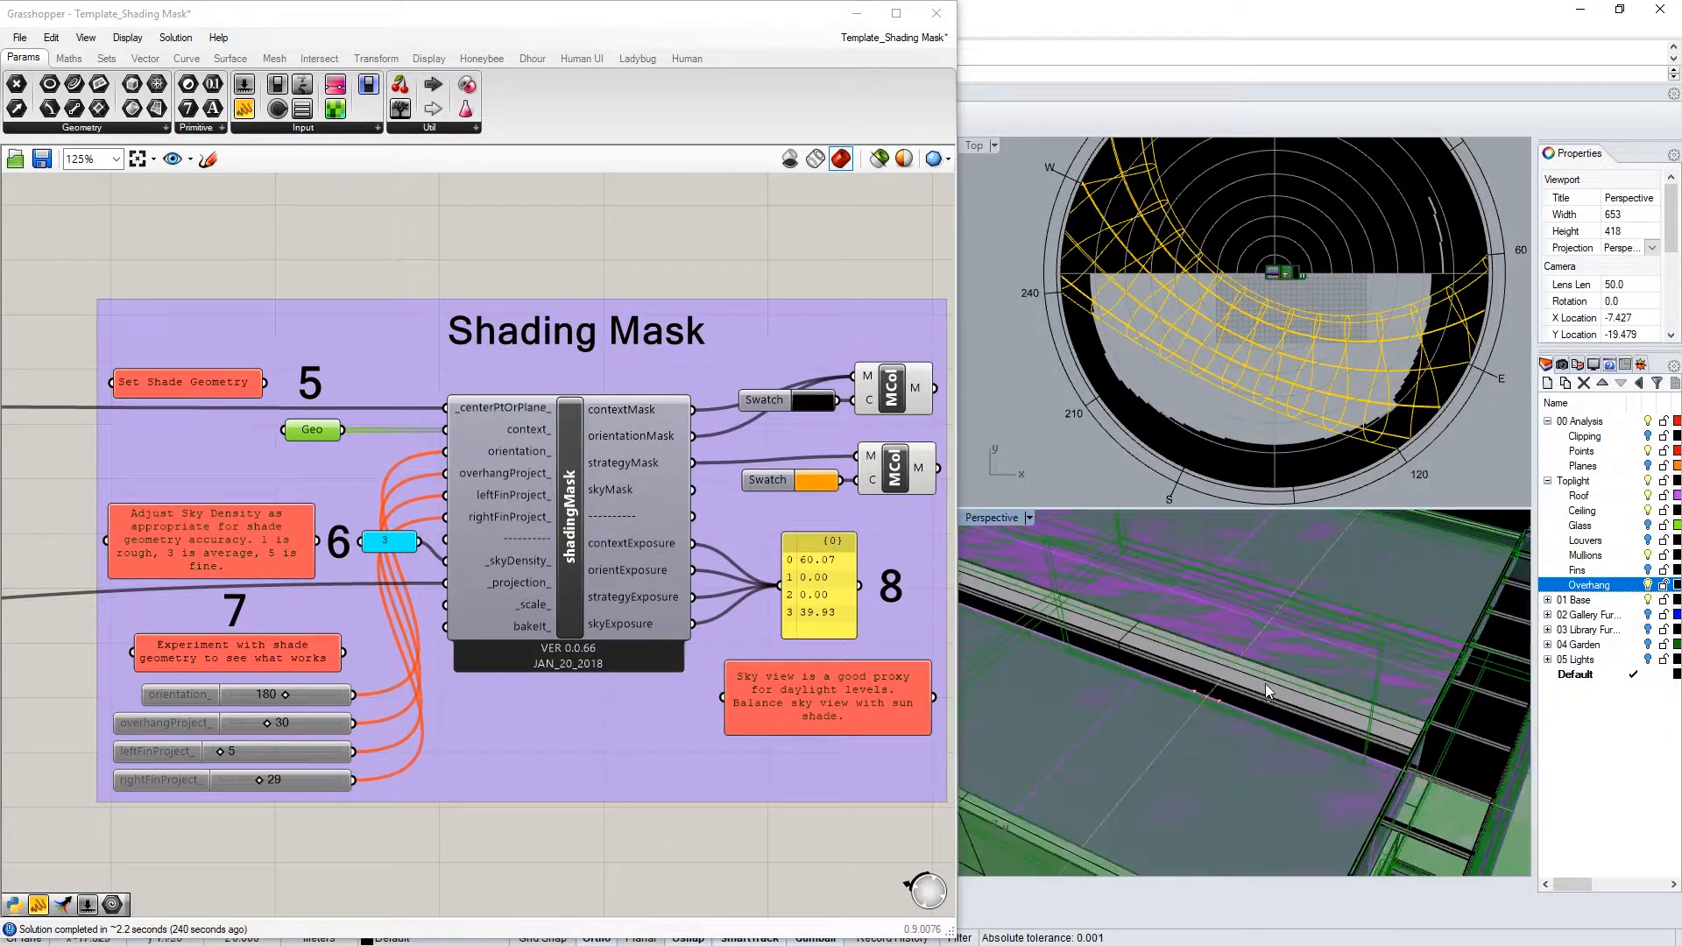
right_drag(1233, 704, 1307, 726)
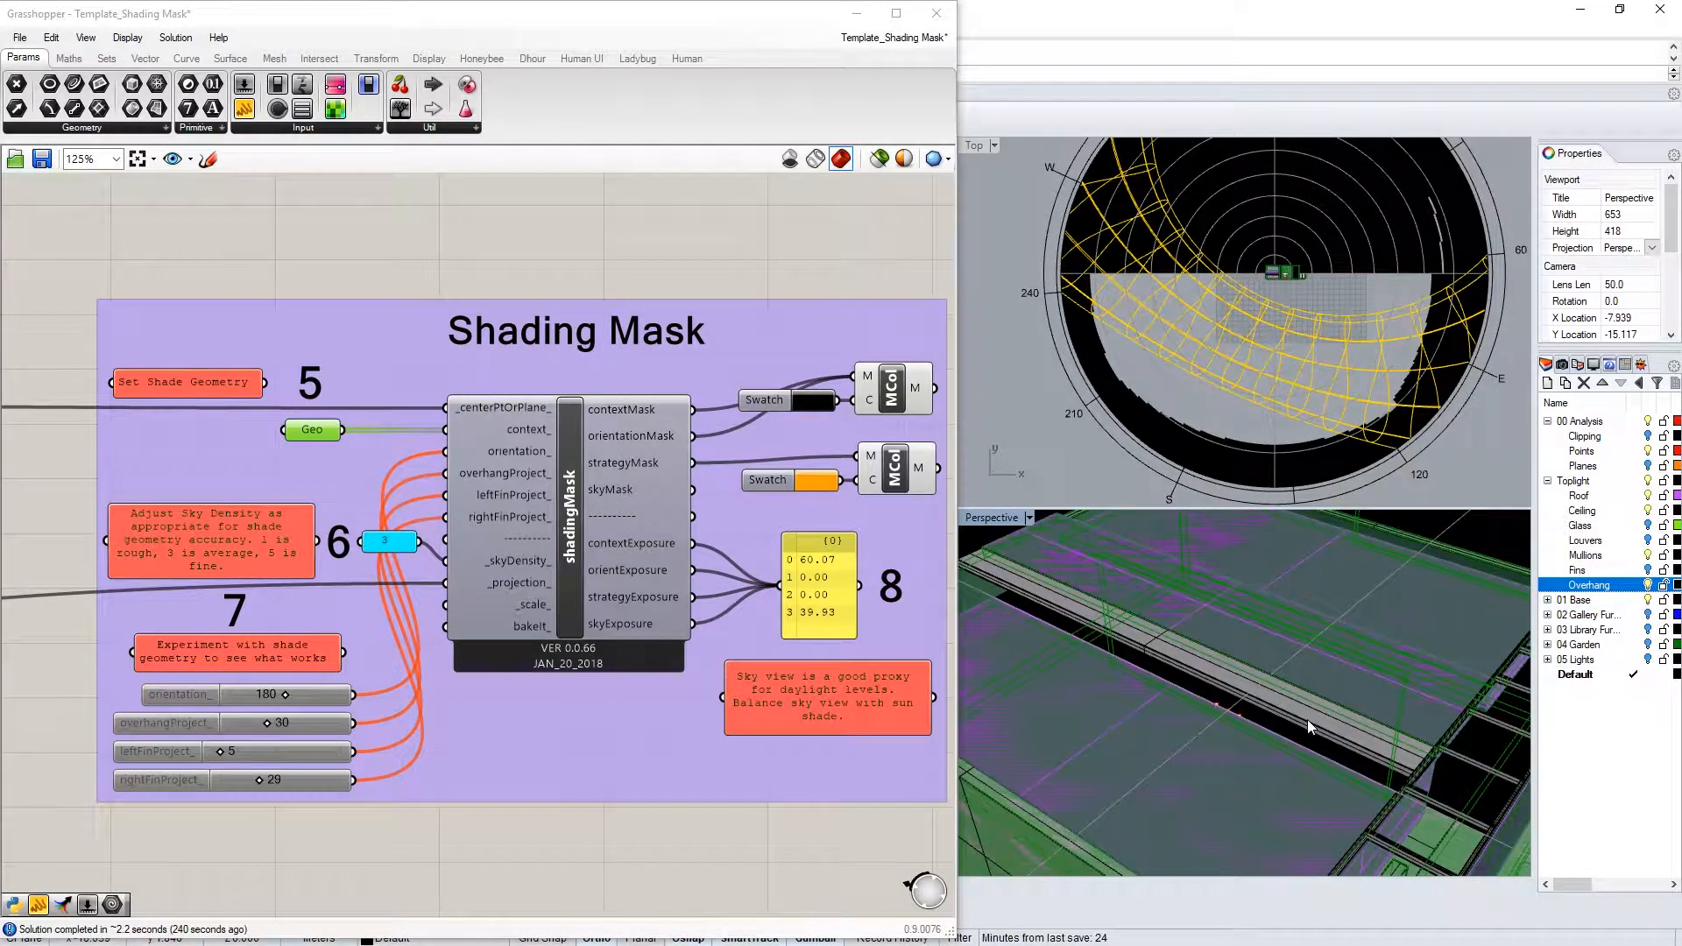
scroll(1398, 739, down, 3)
Add a Geometry parameter and set it to the roof overhang strip
double_click(386, 270)
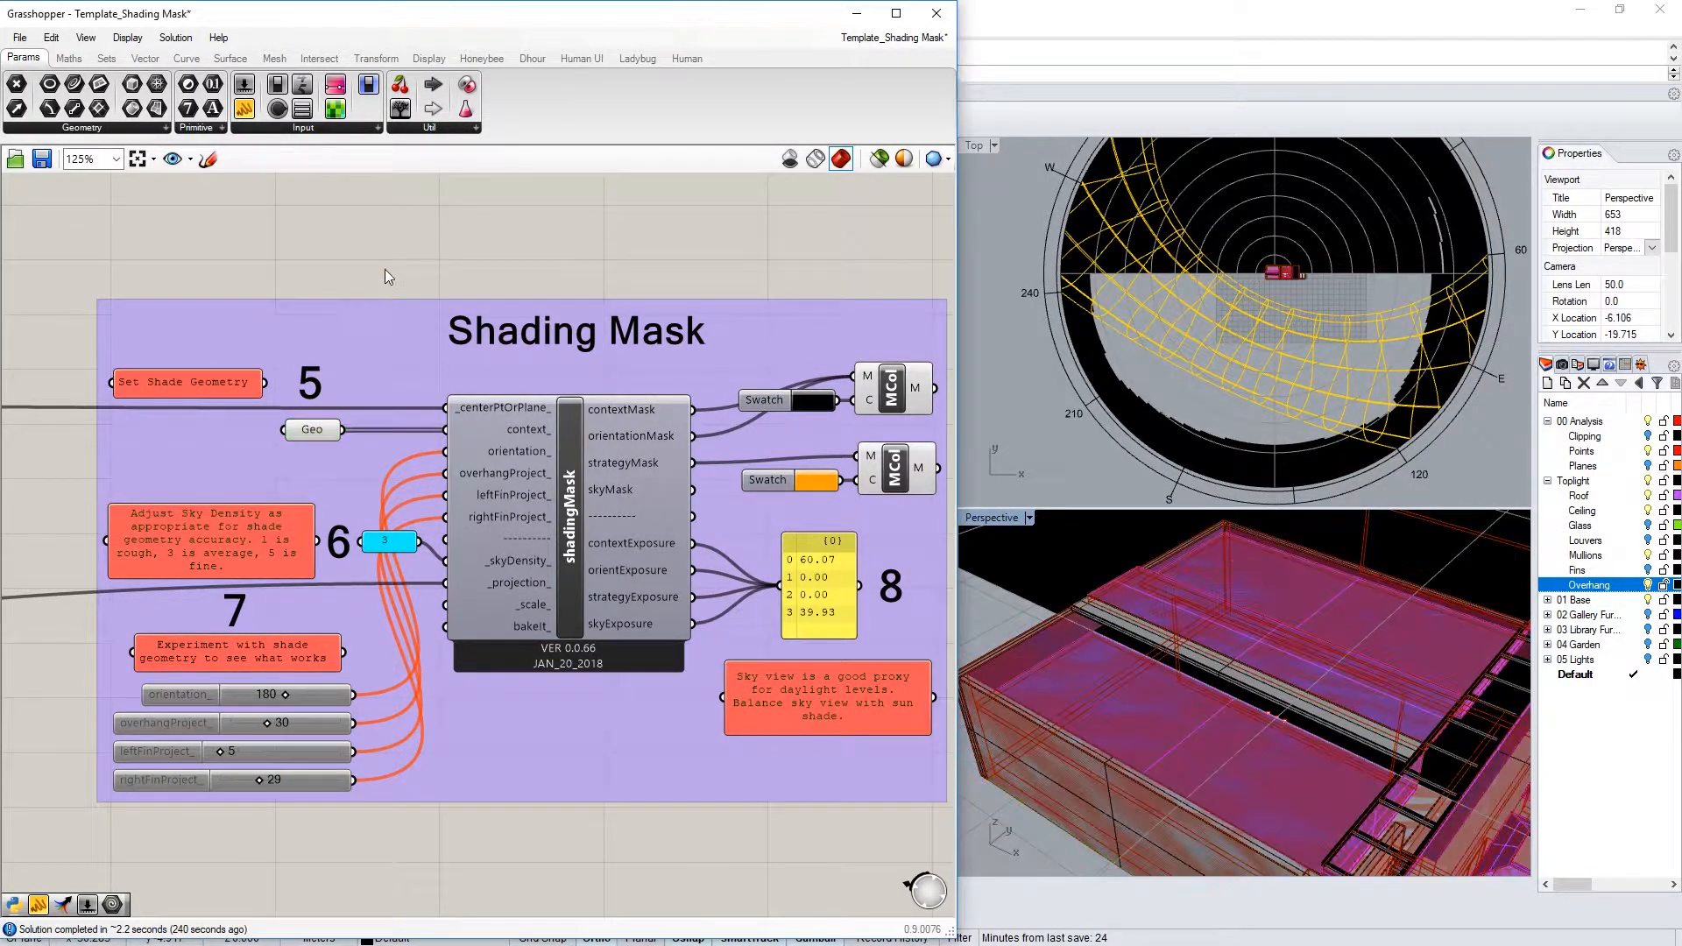
text(geometry)
key(Return)
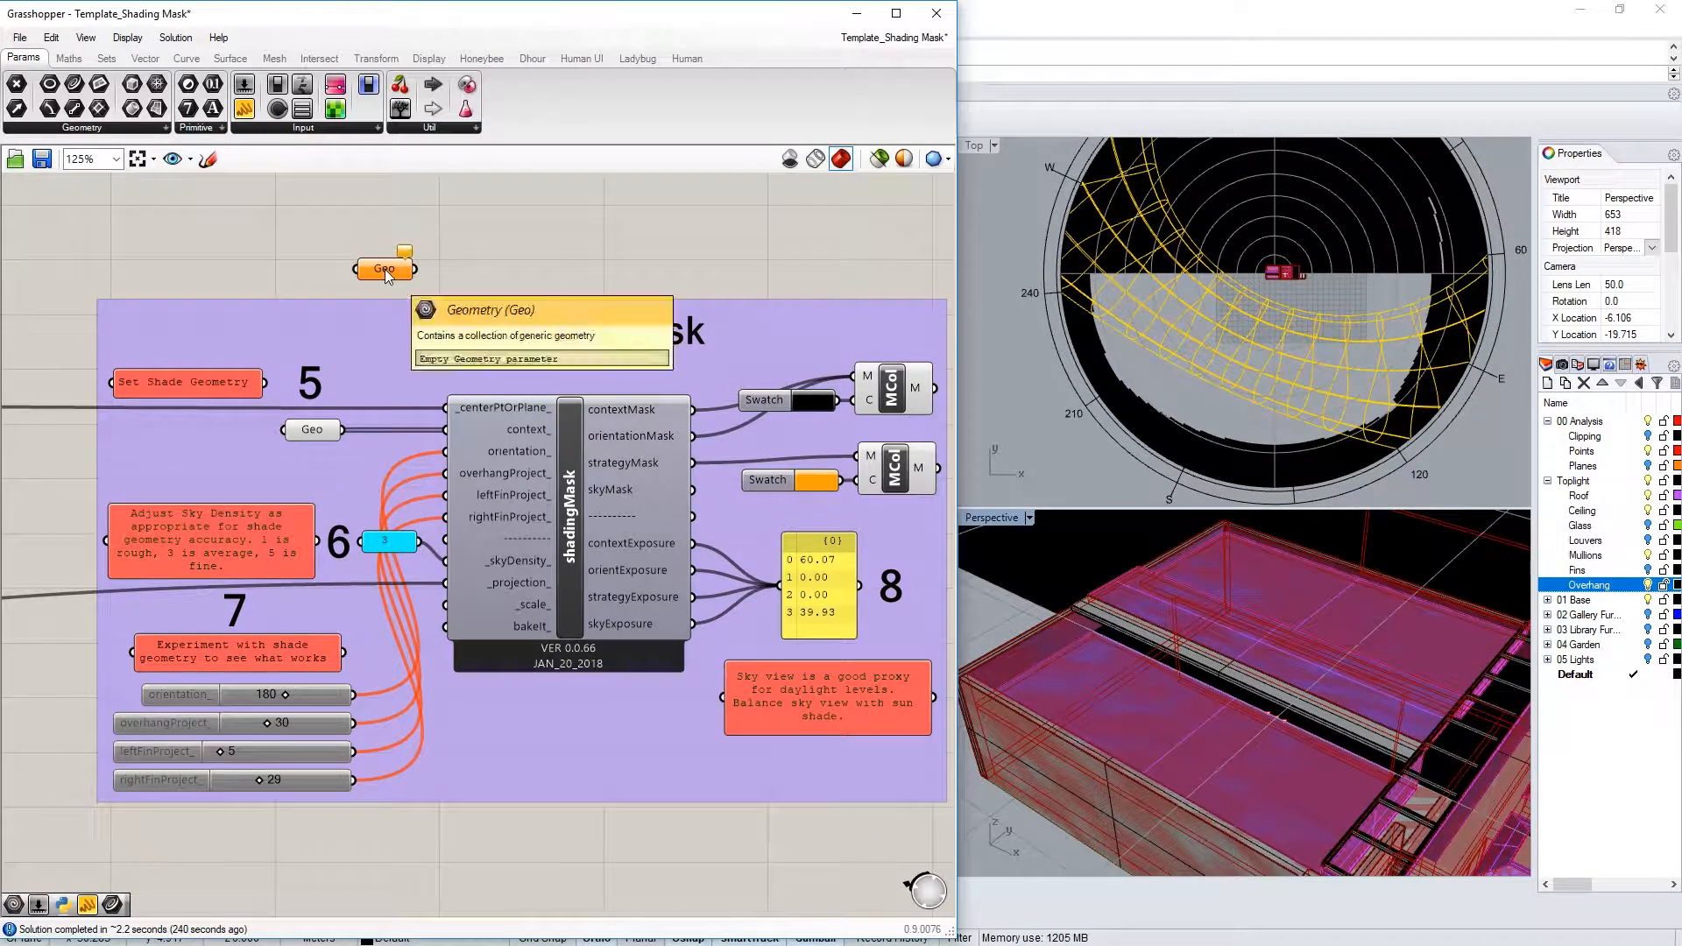
click(1142, 627)
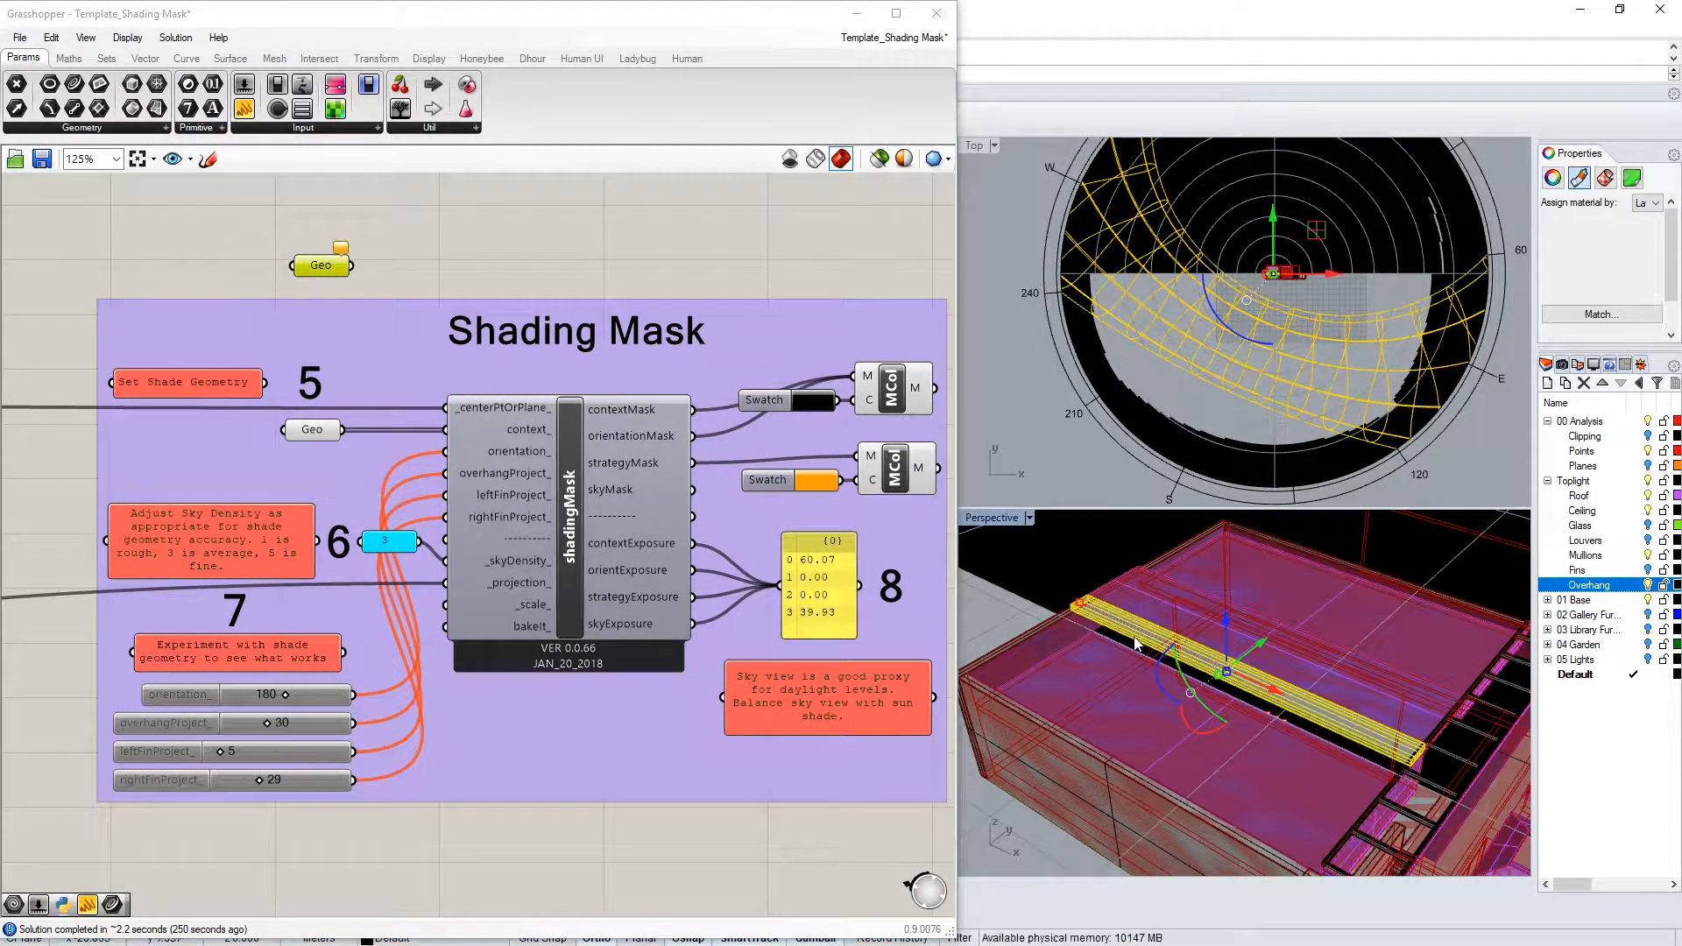
right_click(318, 263)
click(403, 520)
Wire the overhang Geo into shadingMask's context_ input, placed beside the existing Geo
drag(352, 264, 449, 430)
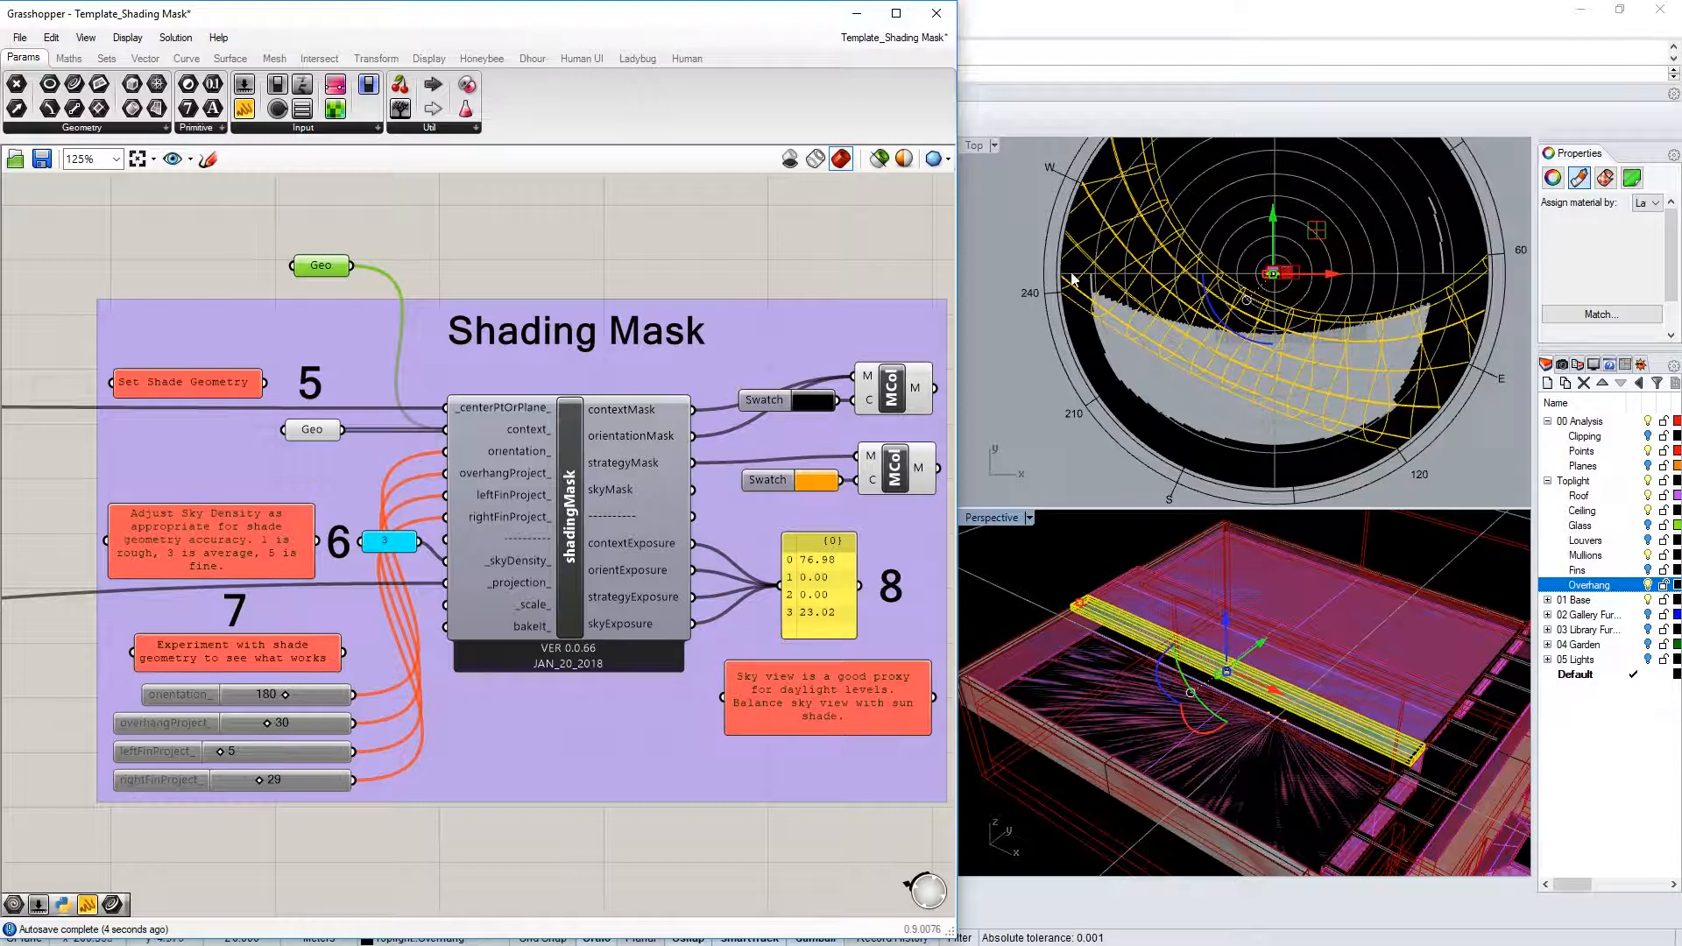
drag(316, 268, 307, 460)
click(488, 227)
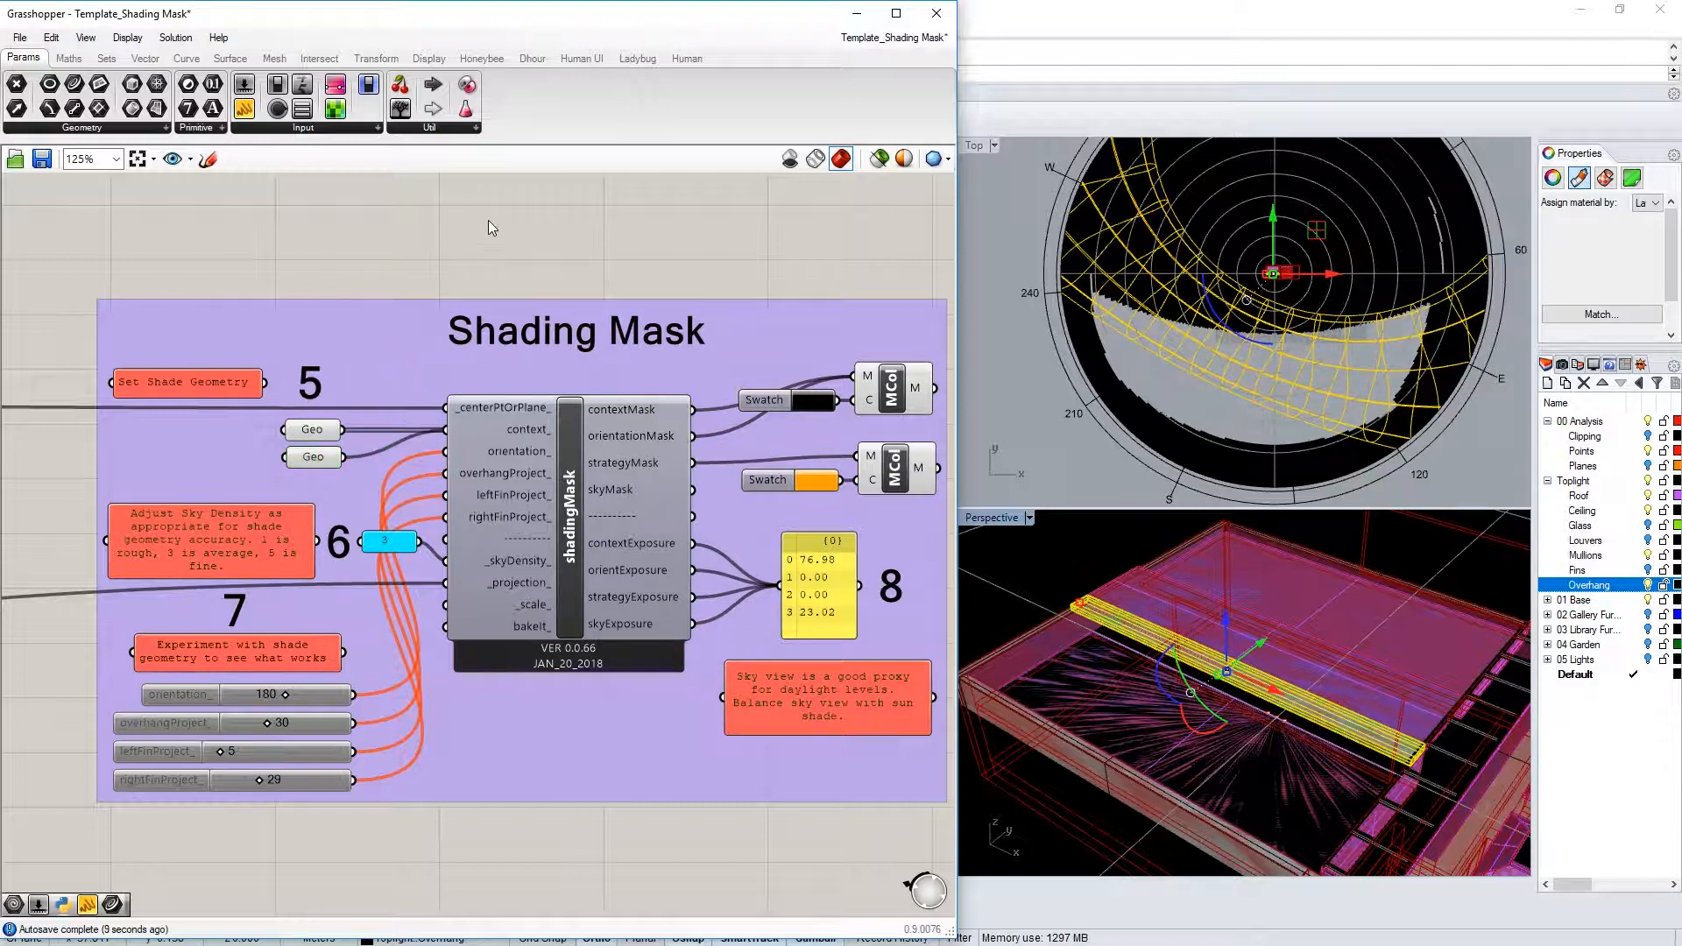
click(1033, 250)
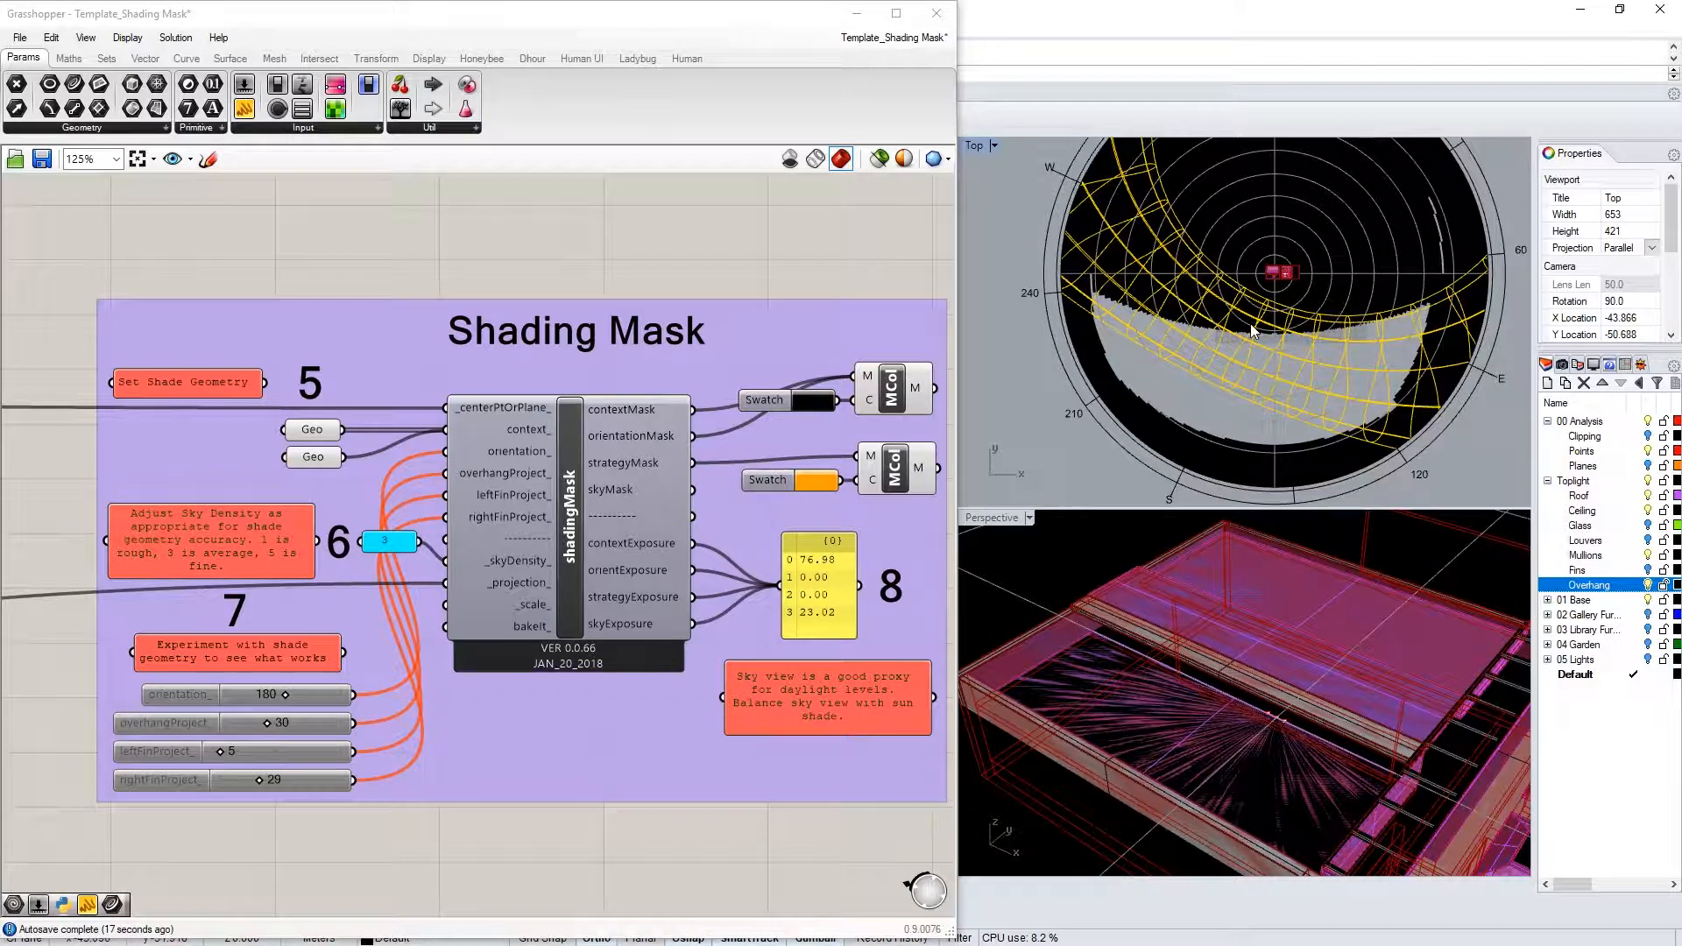
ctrl+drag(344, 459, 450, 438)
shift+drag(343, 458, 447, 430)
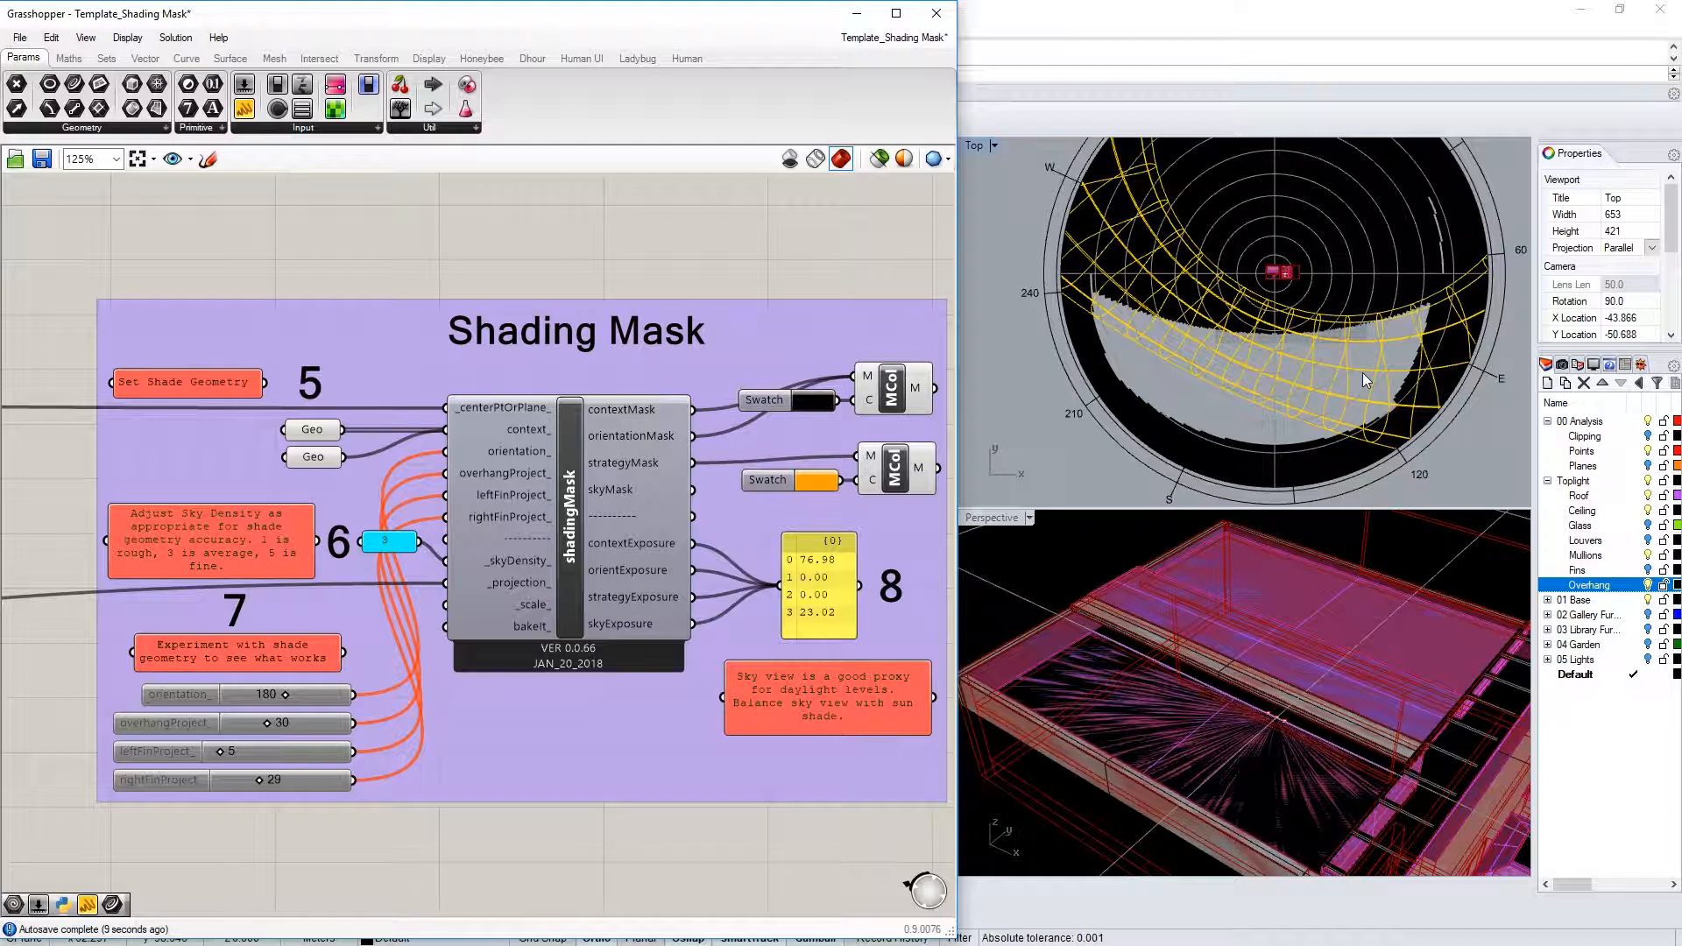
mouse_move(1218, 693)
right_down()
mouse_move(1298, 711)
mouse_move(1228, 701)
mouse_move(1284, 718)
mouse_move(1237, 740)
mouse_move(1243, 682)
right_up()
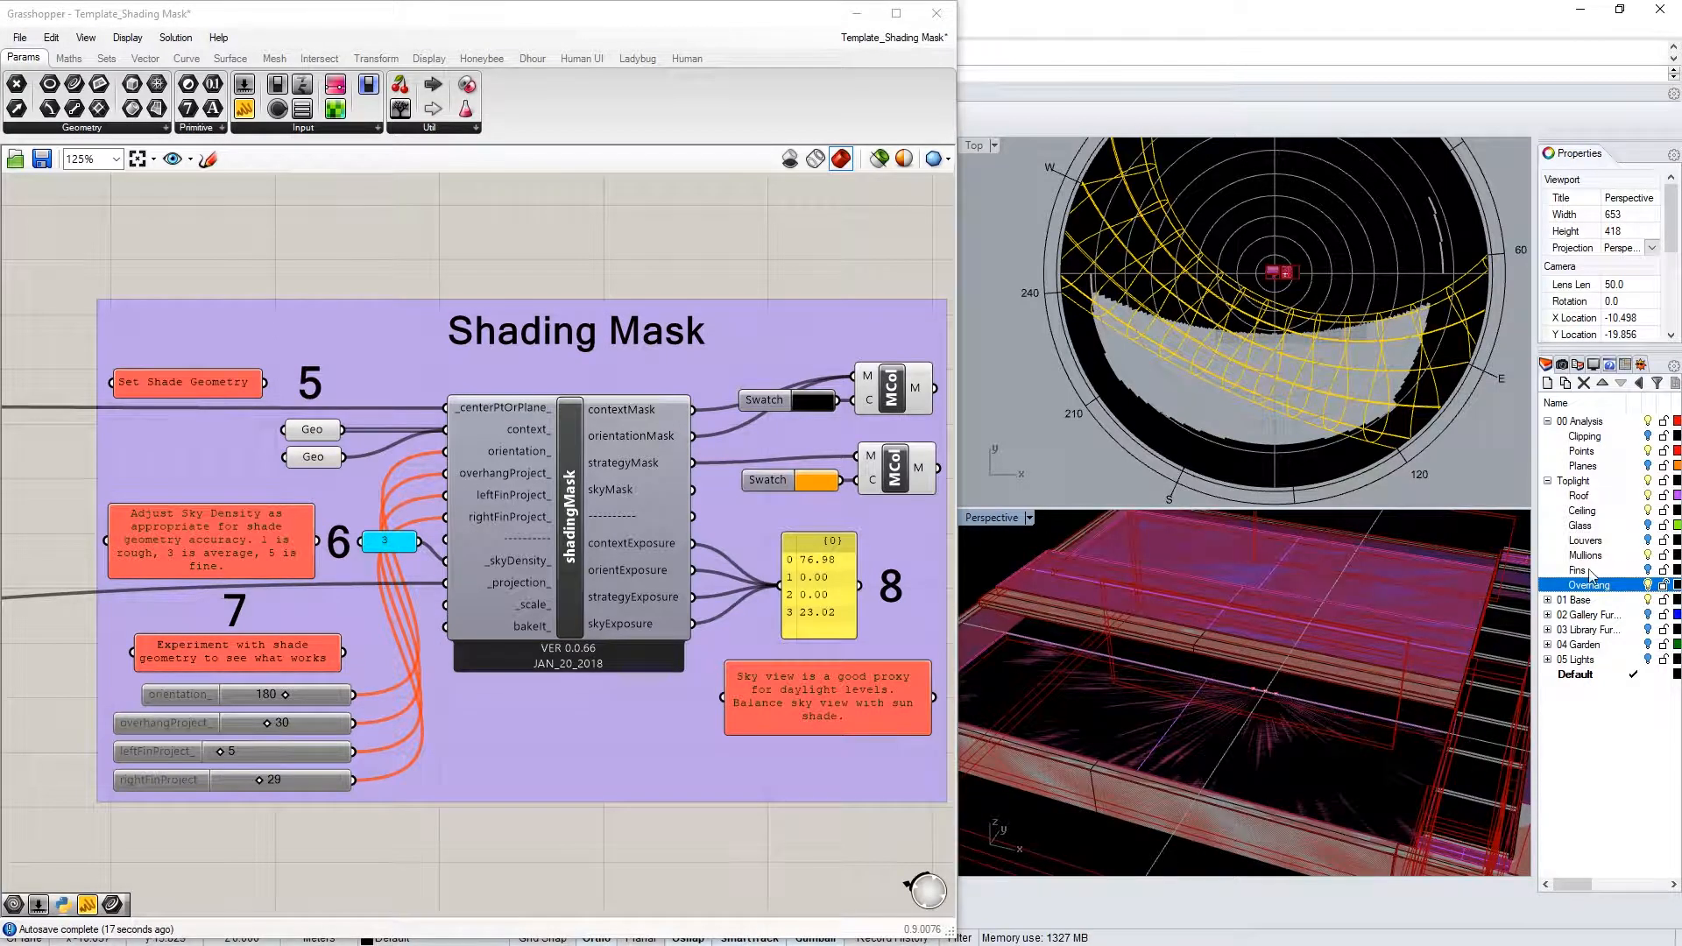
Show the Fins layer in Rhino and select all of its fin objects
click(1647, 570)
right_drag(1322, 720, 1288, 749)
right_click(1573, 578)
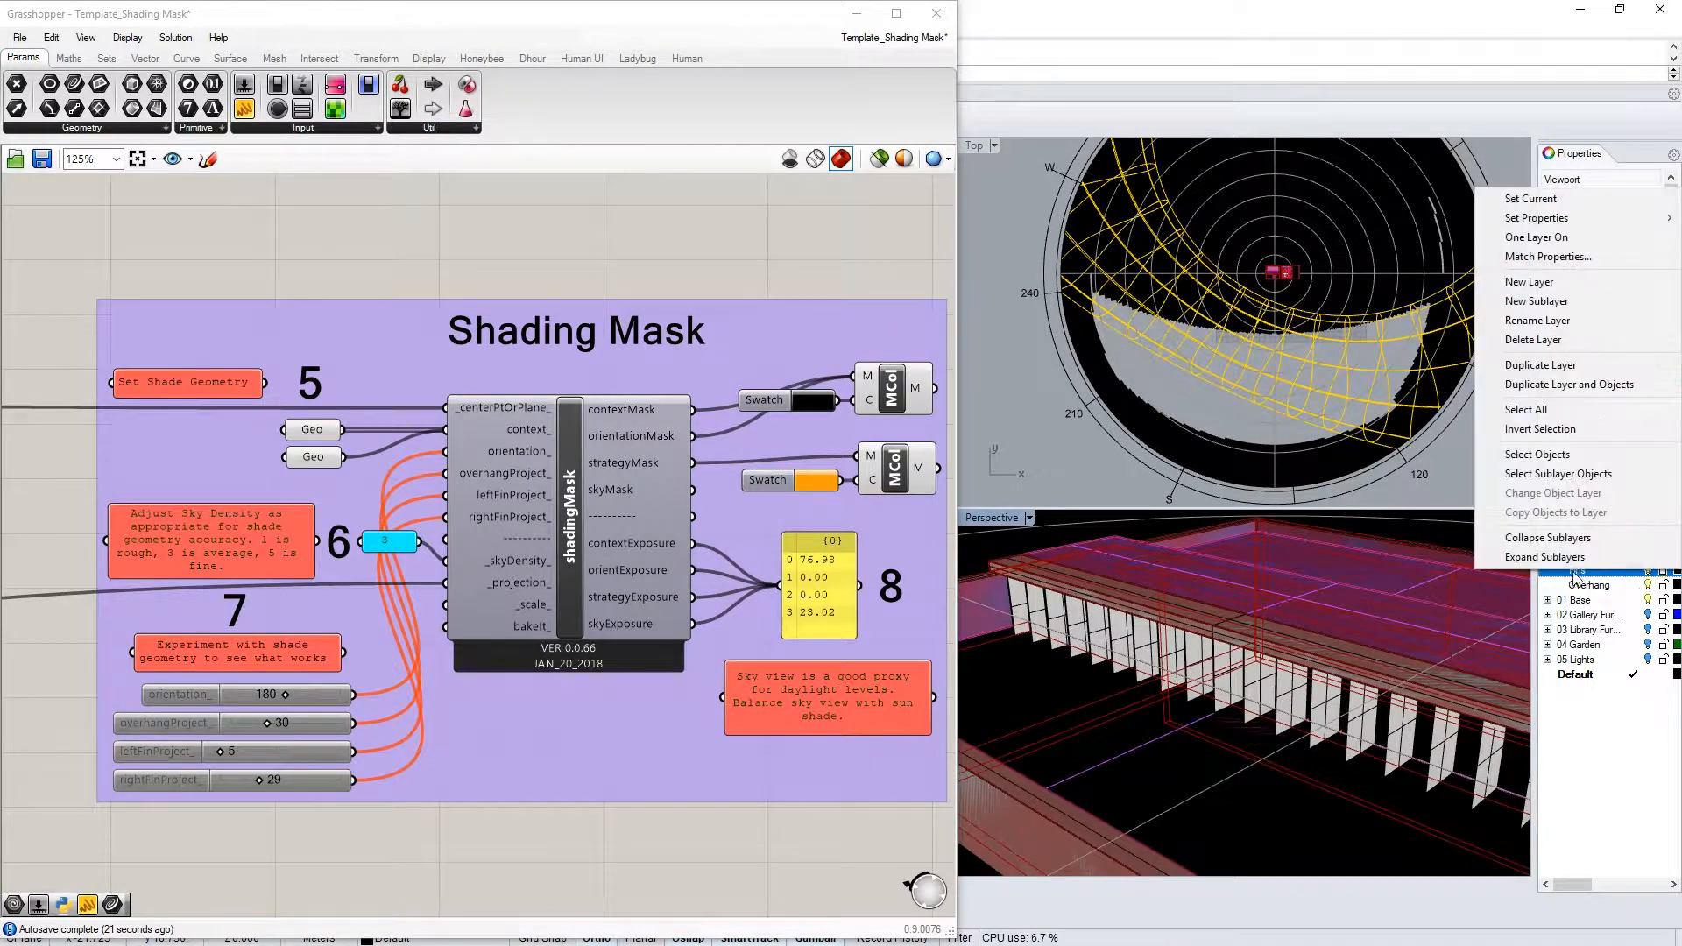
click(1572, 474)
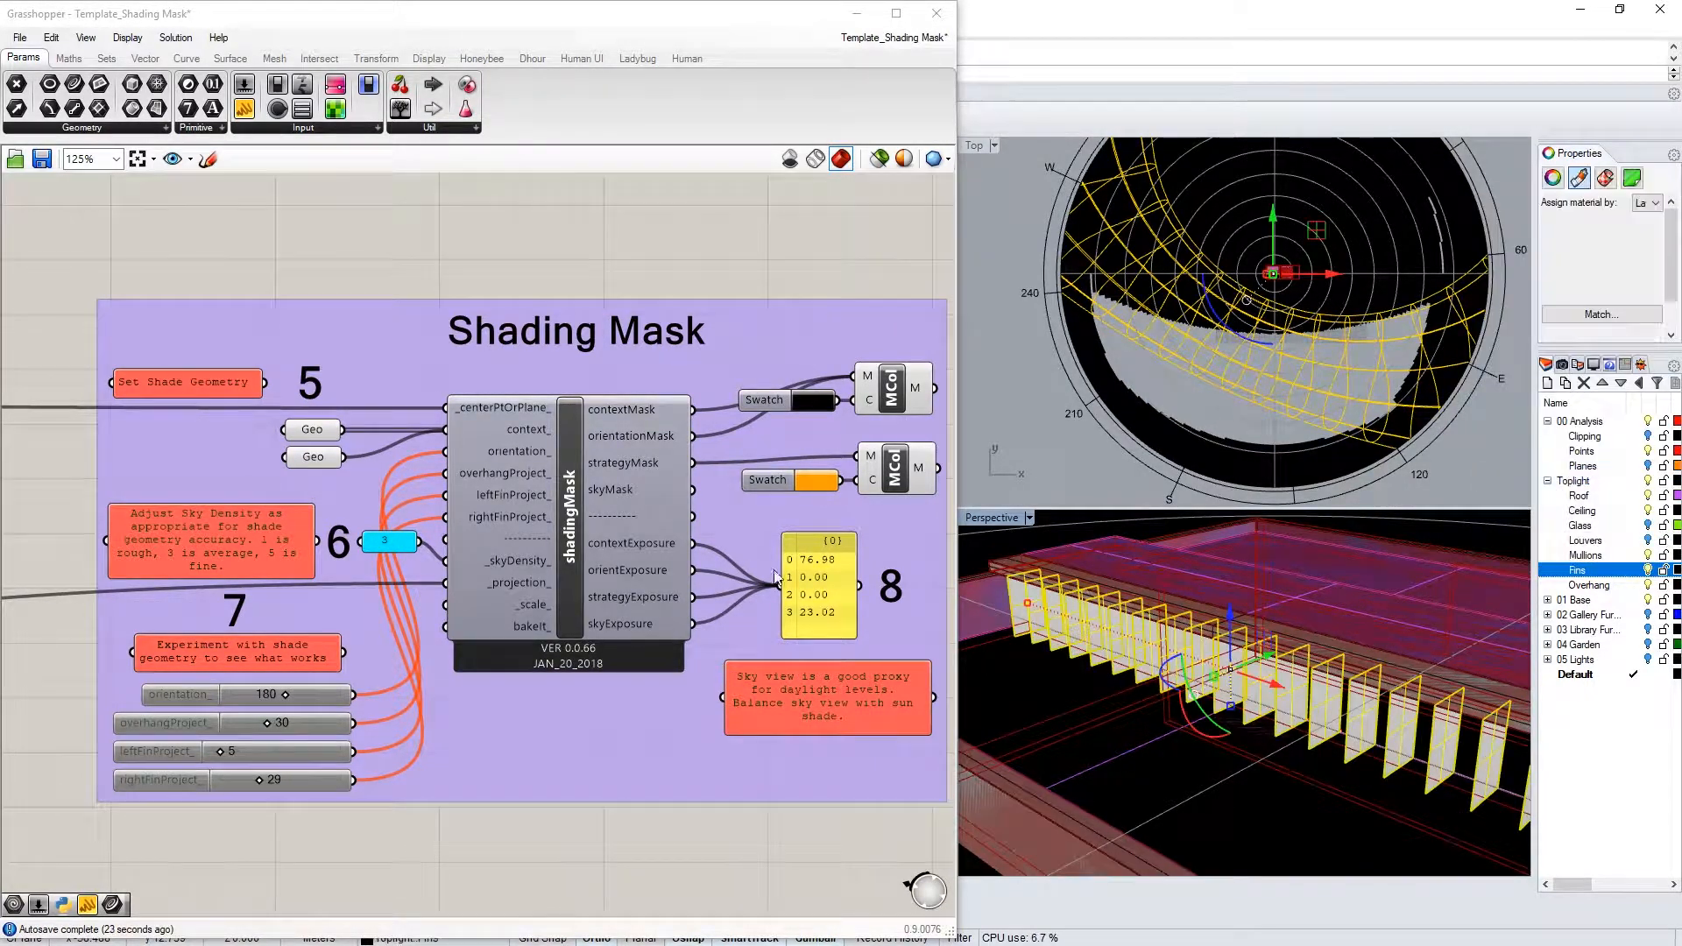
Add a Geo parameter holding the fins and wire it into the shadingMask context_ input
double_click(354, 261)
text(geometry)
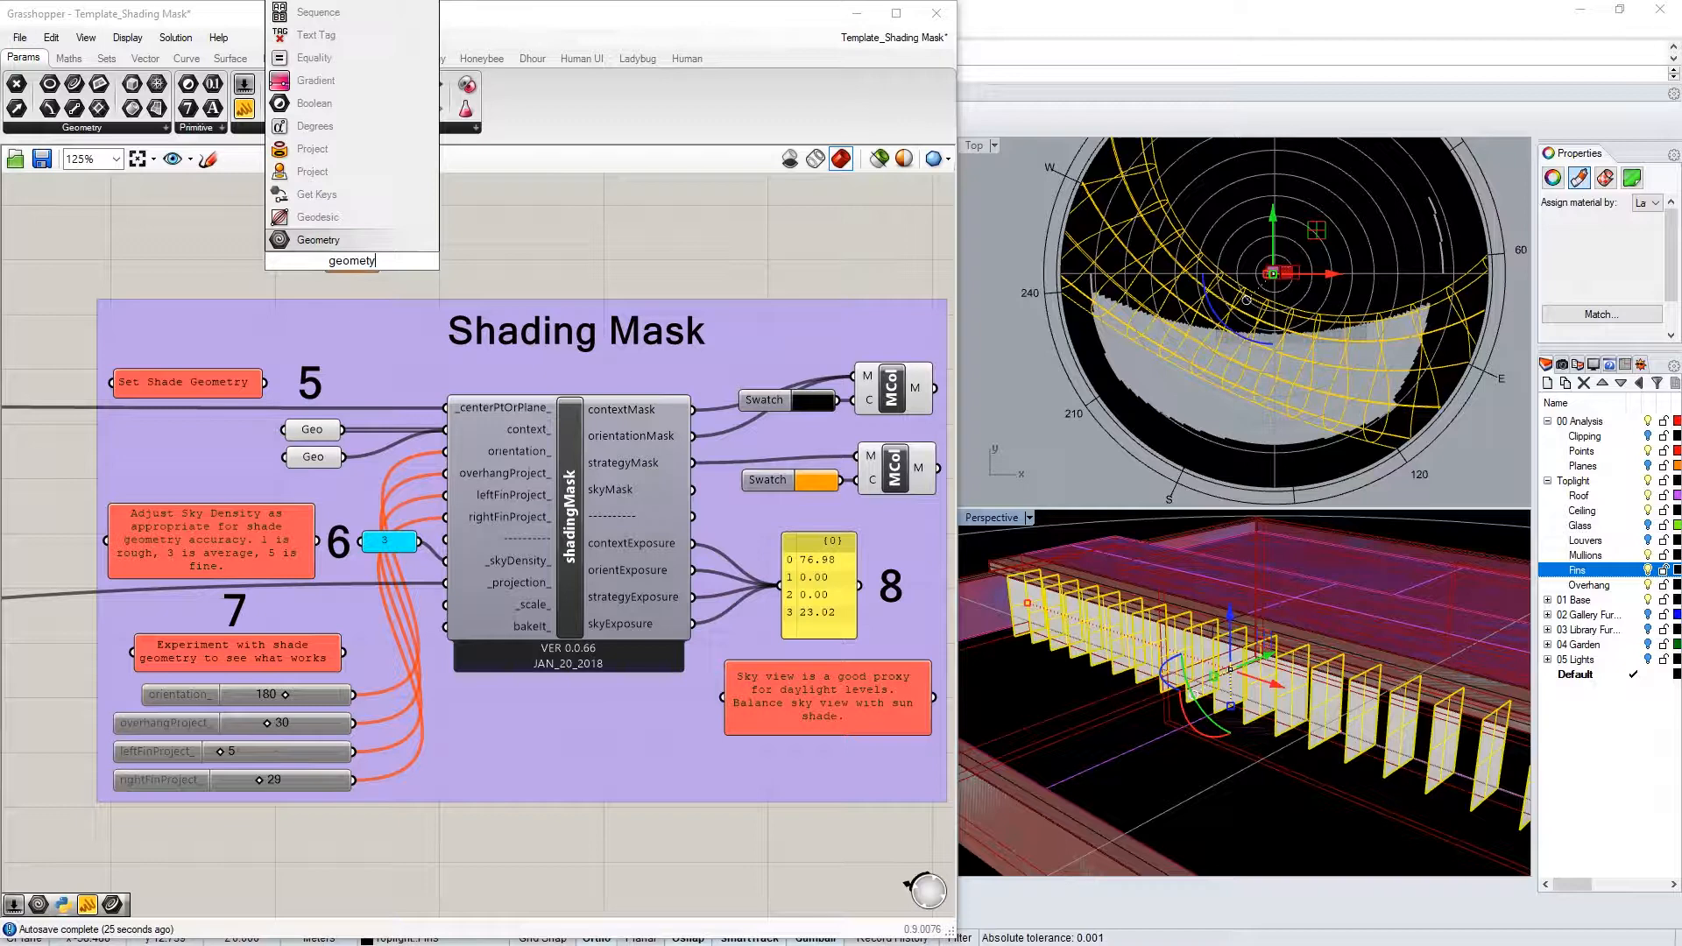
key(Return)
right_click(354, 261)
click(442, 541)
drag(382, 261, 447, 446)
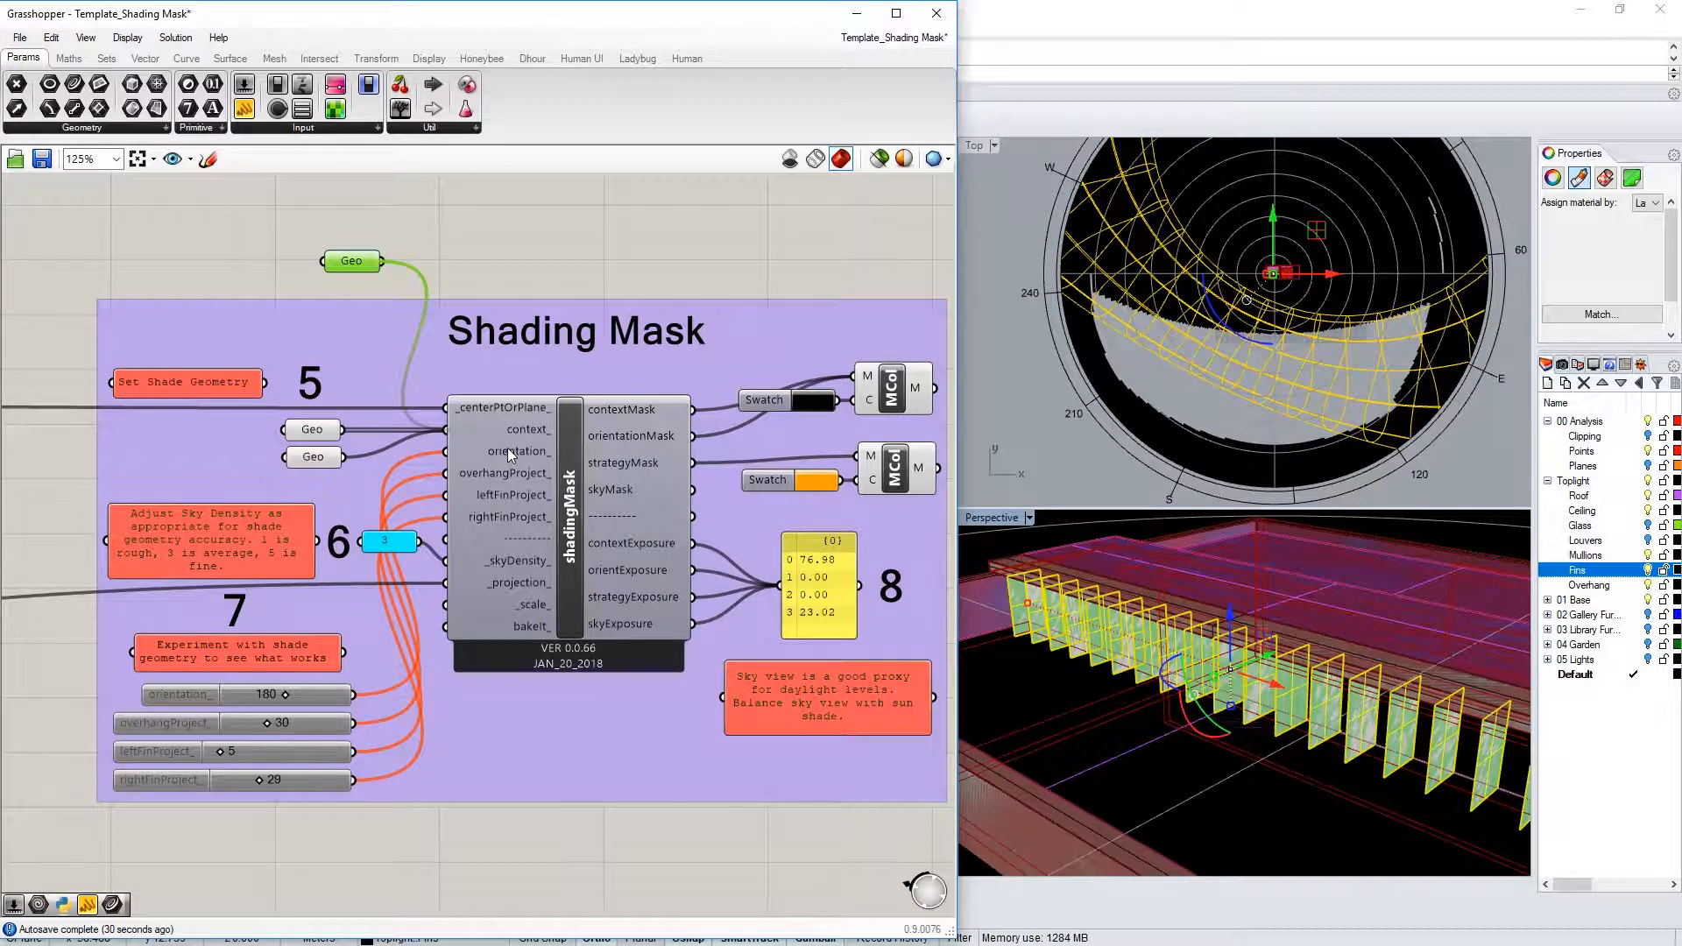
click(595, 219)
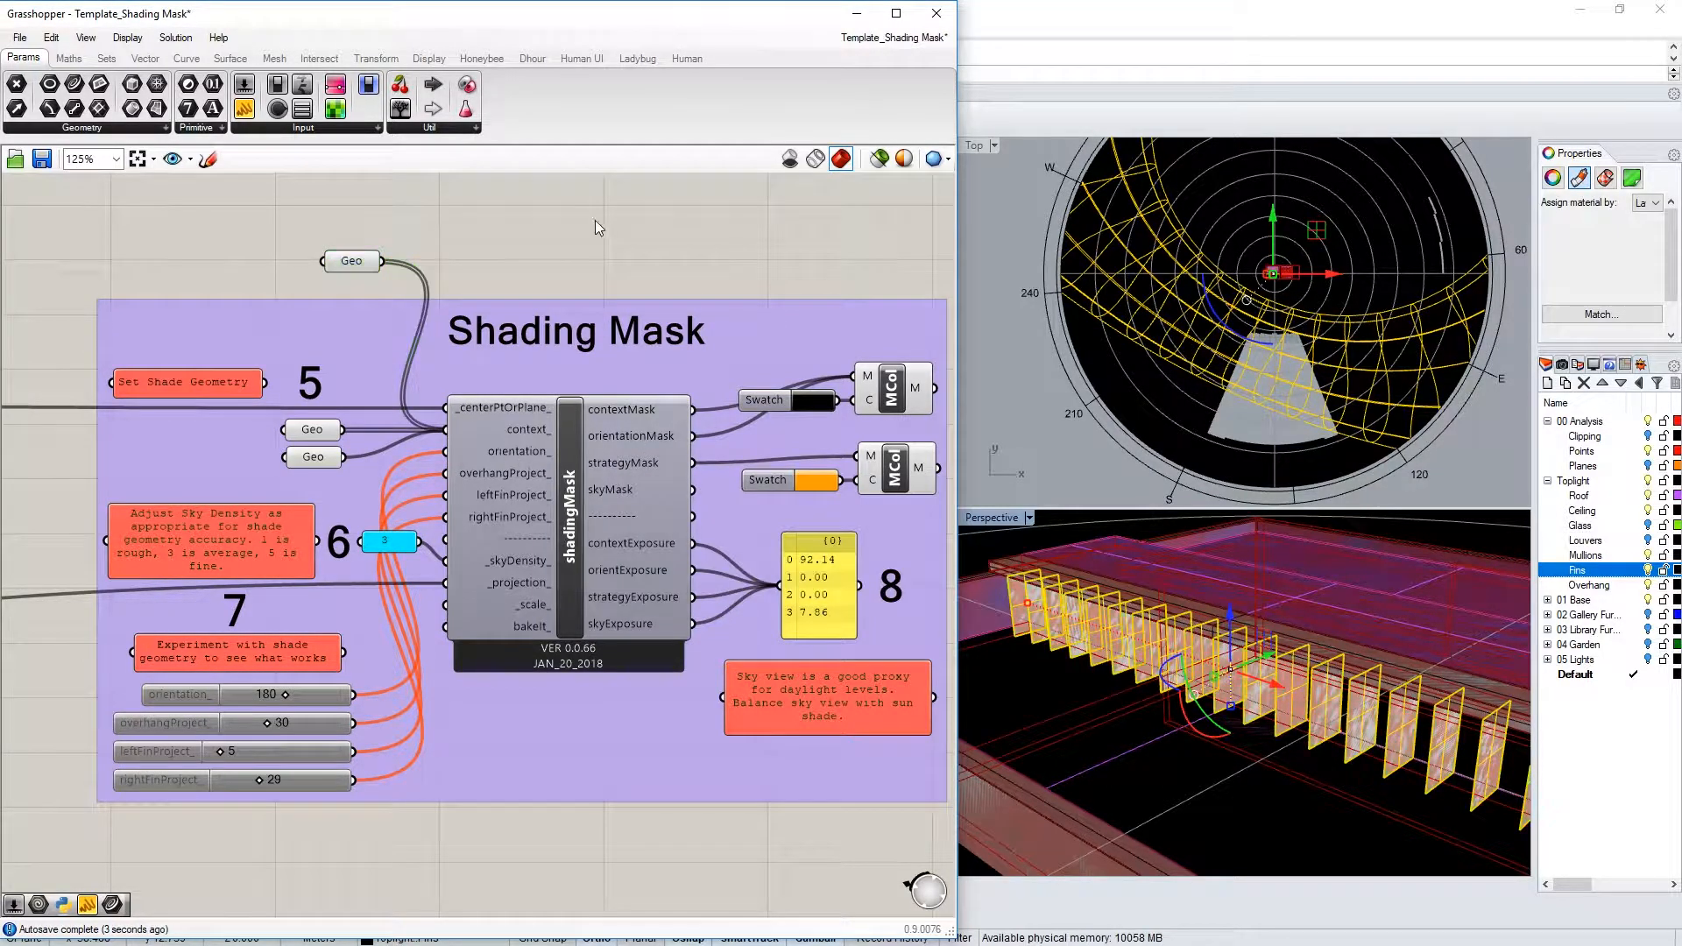
click(1029, 440)
right_drag(1202, 607, 1270, 646)
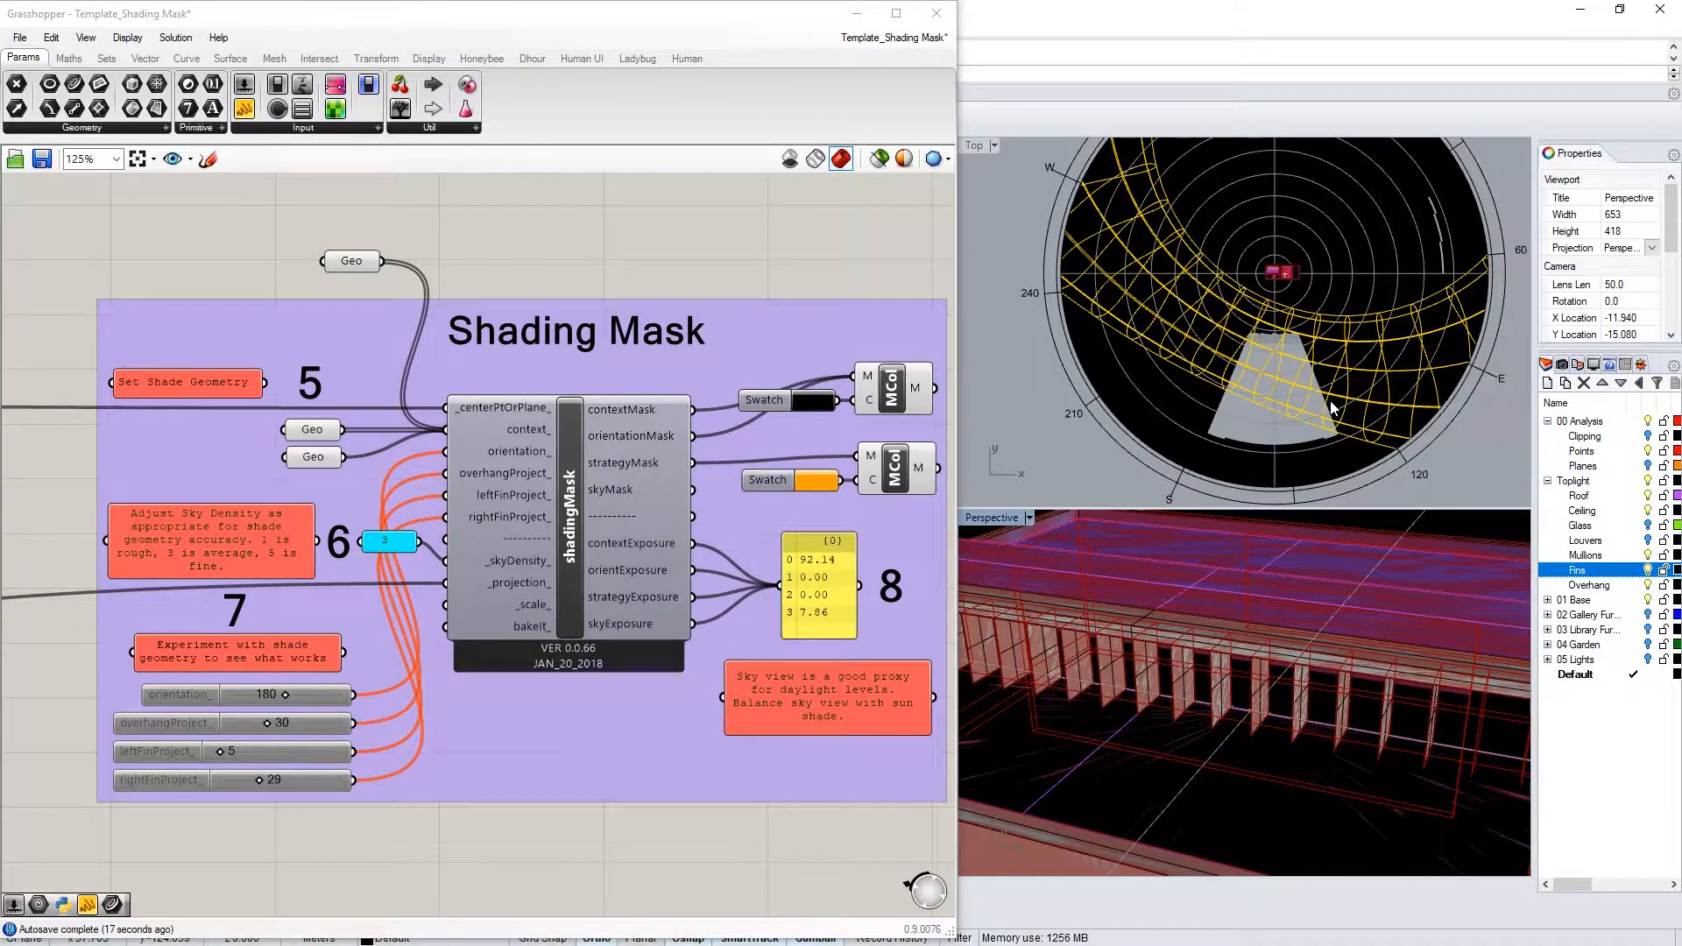
Select the window-sill analysis point and bring the Set Point at Window Sill group into view
scroll(1286, 727, up, 5)
click(1286, 727)
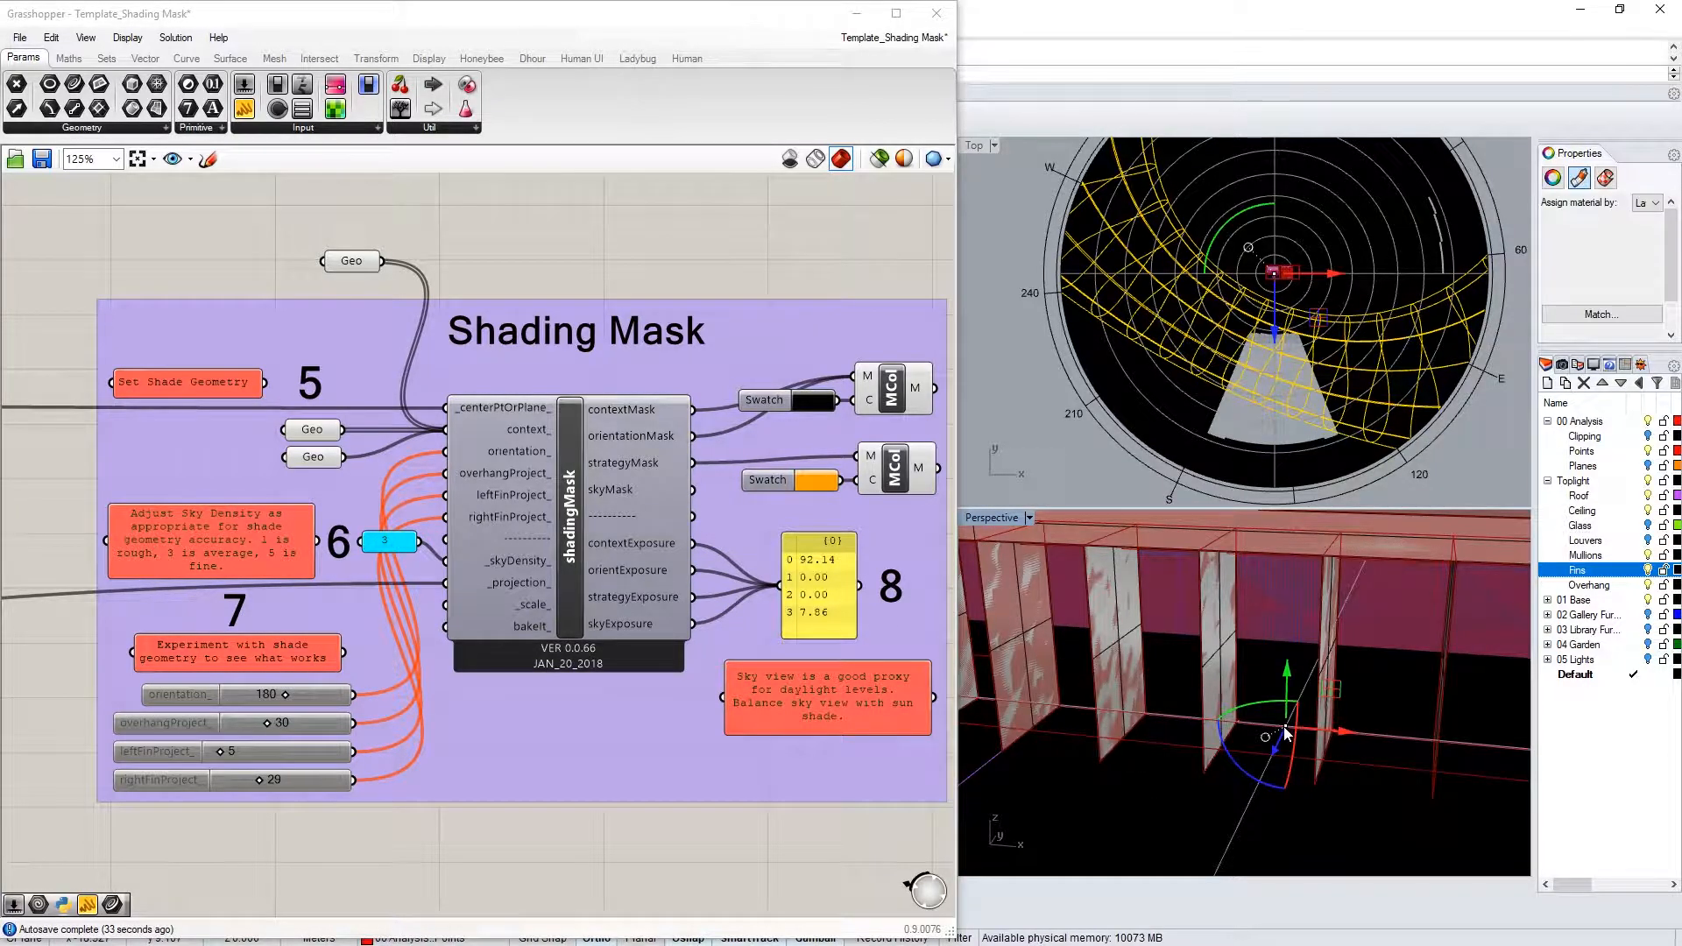
key(Escape)
click(1239, 722)
click(1298, 780)
scroll(654, 486, down, 4)
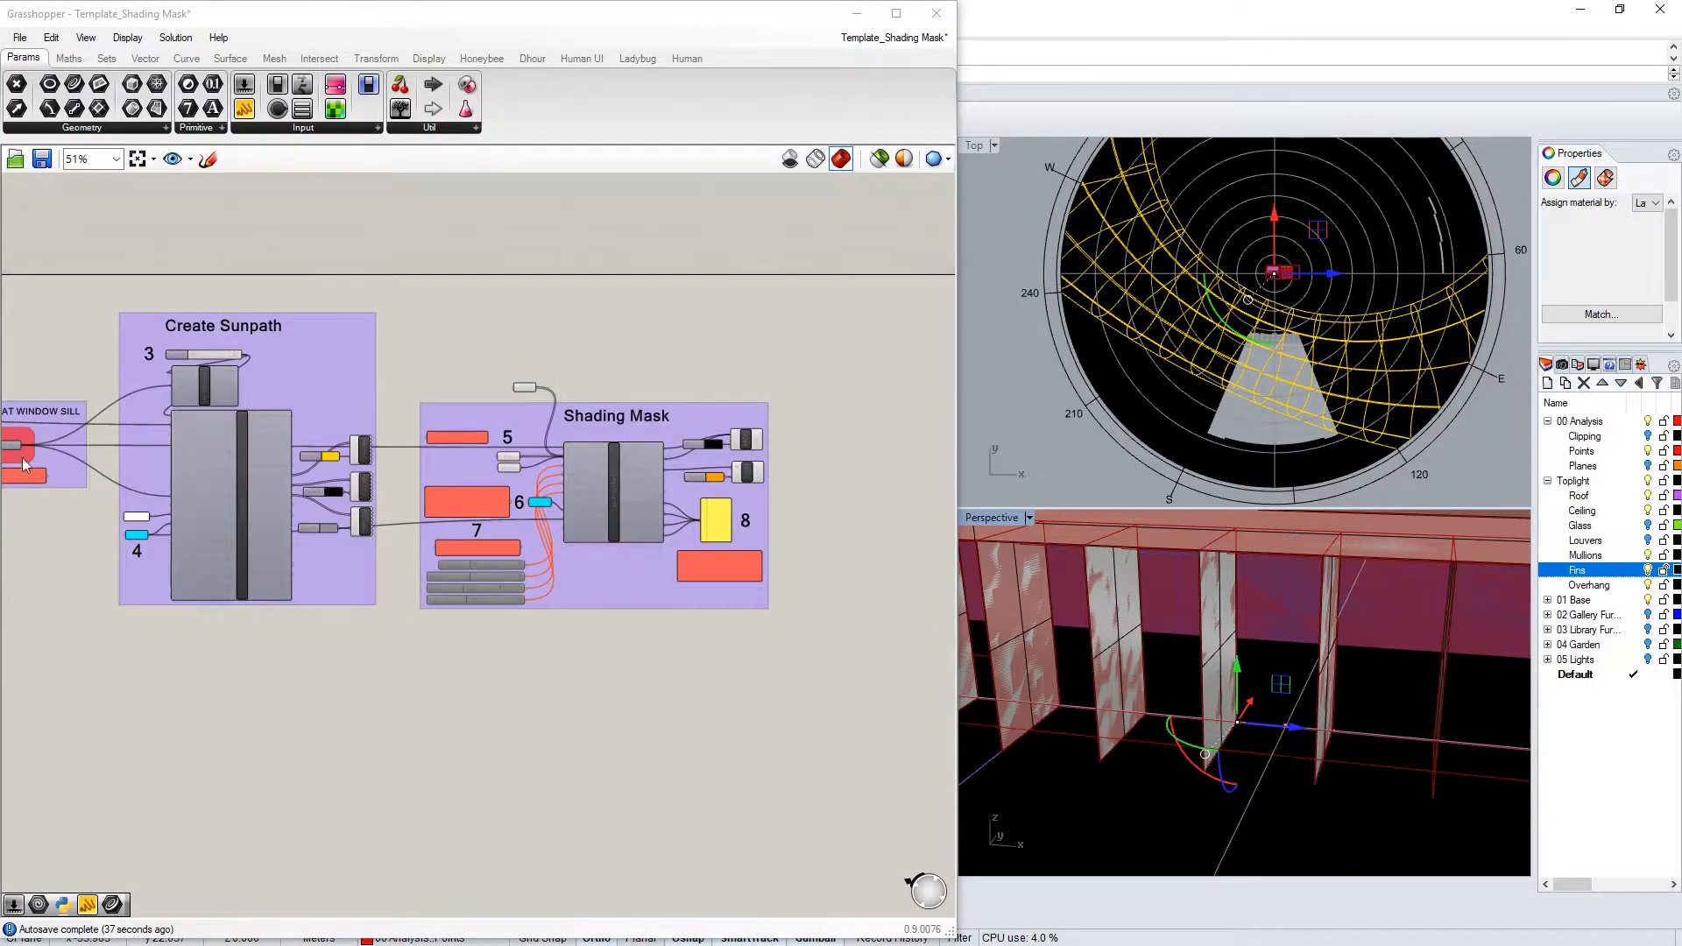
scroll(49, 469, up, 3)
right_drag(179, 580, 554, 629)
Re-pick the window-sill analysis point at a new spot between the fins
right_click(349, 474)
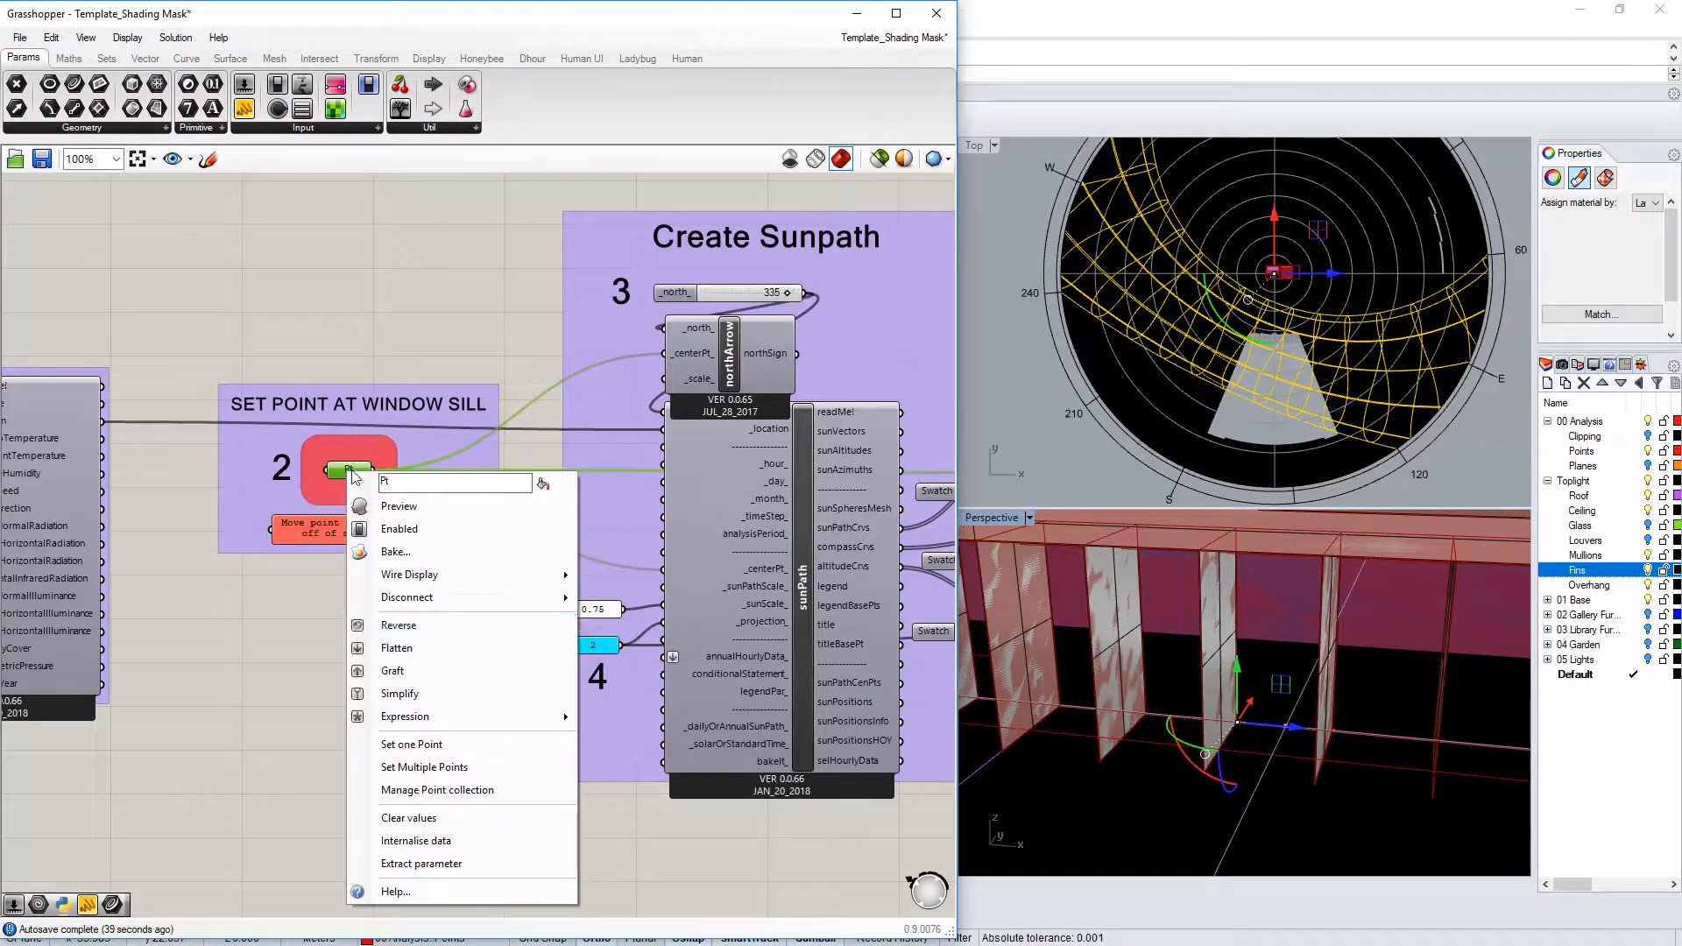
click(412, 738)
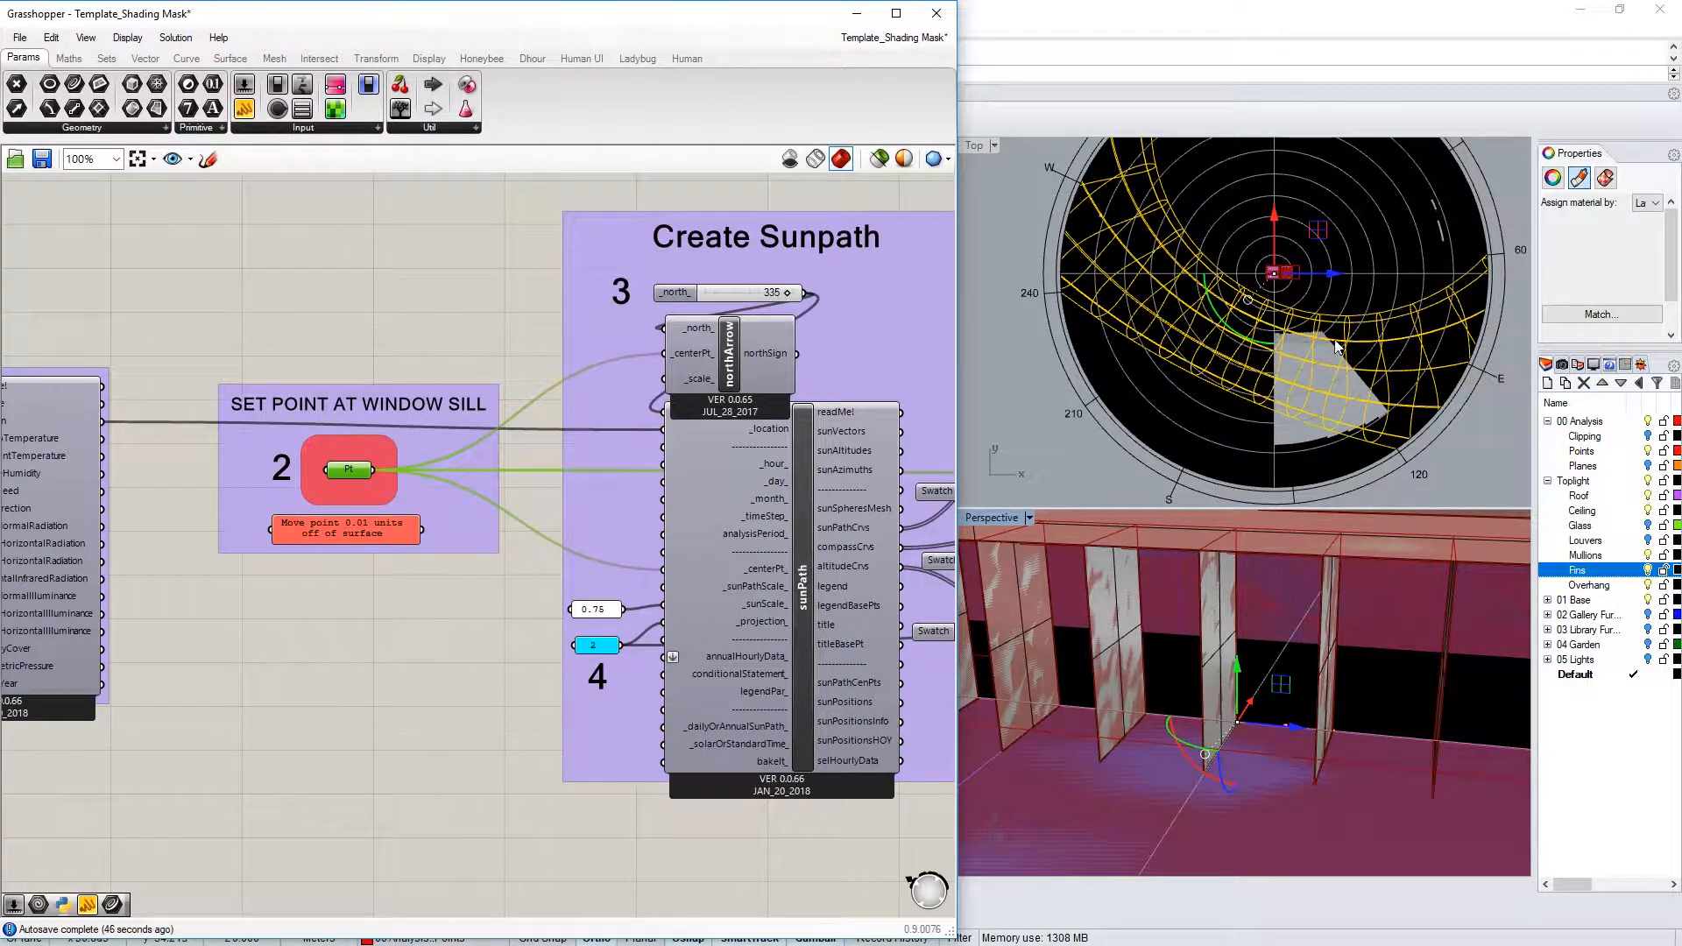
scroll(1398, 426, up, 1)
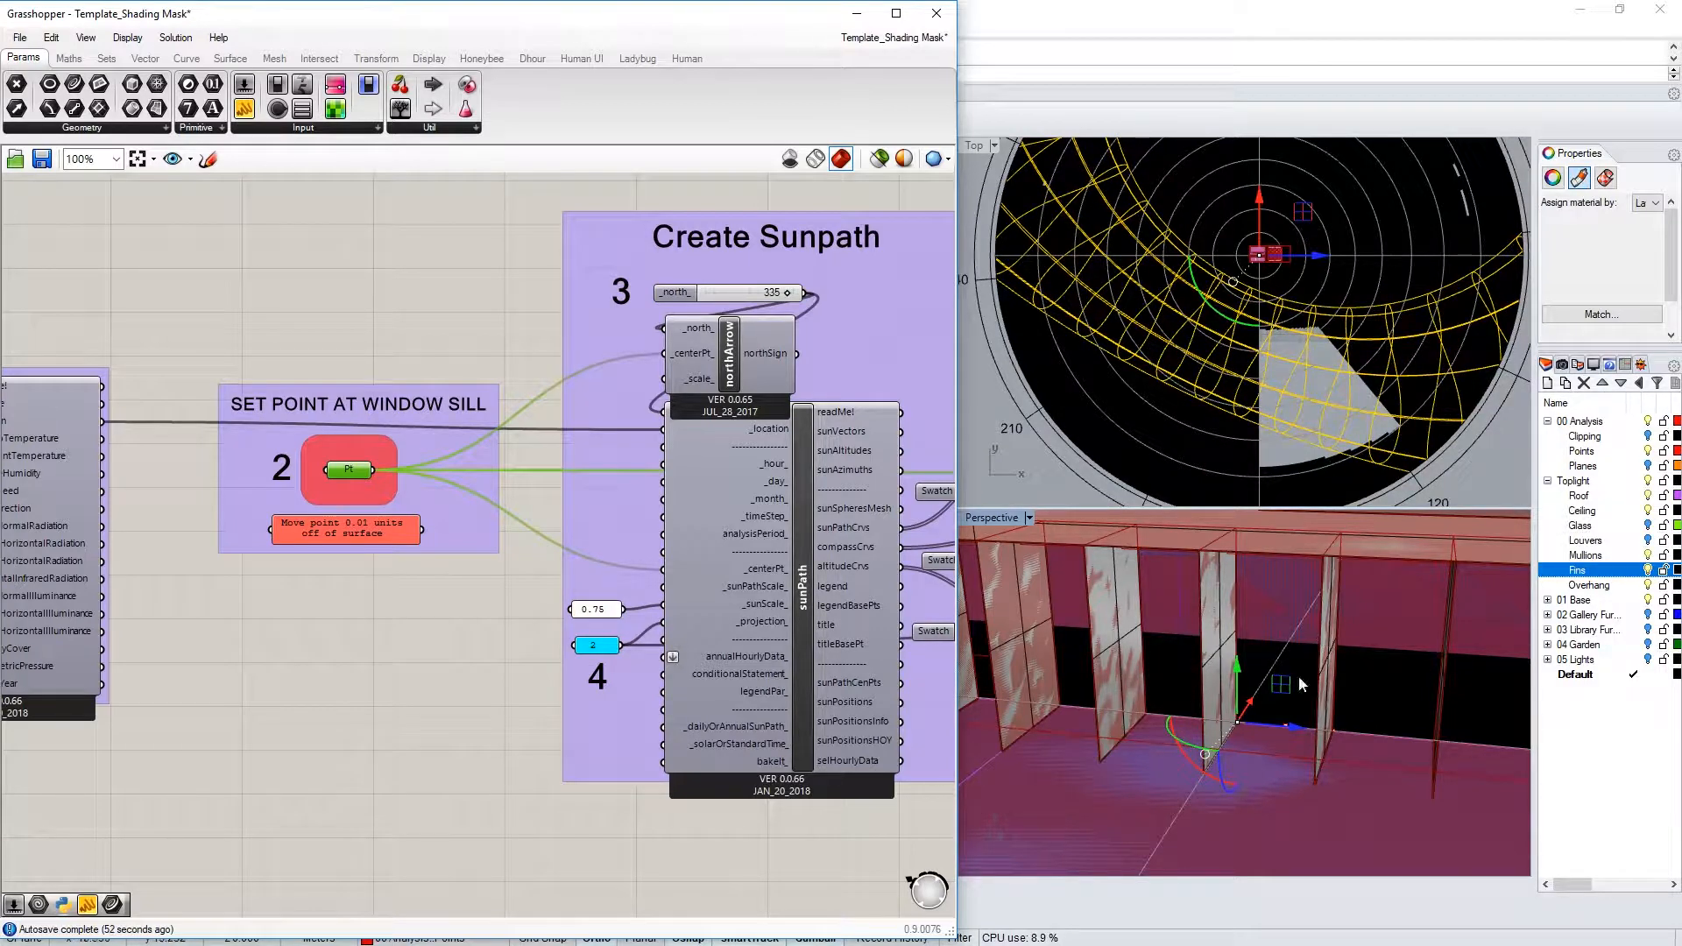
scroll(1241, 728, up, 2)
scroll(1261, 736, up, 3)
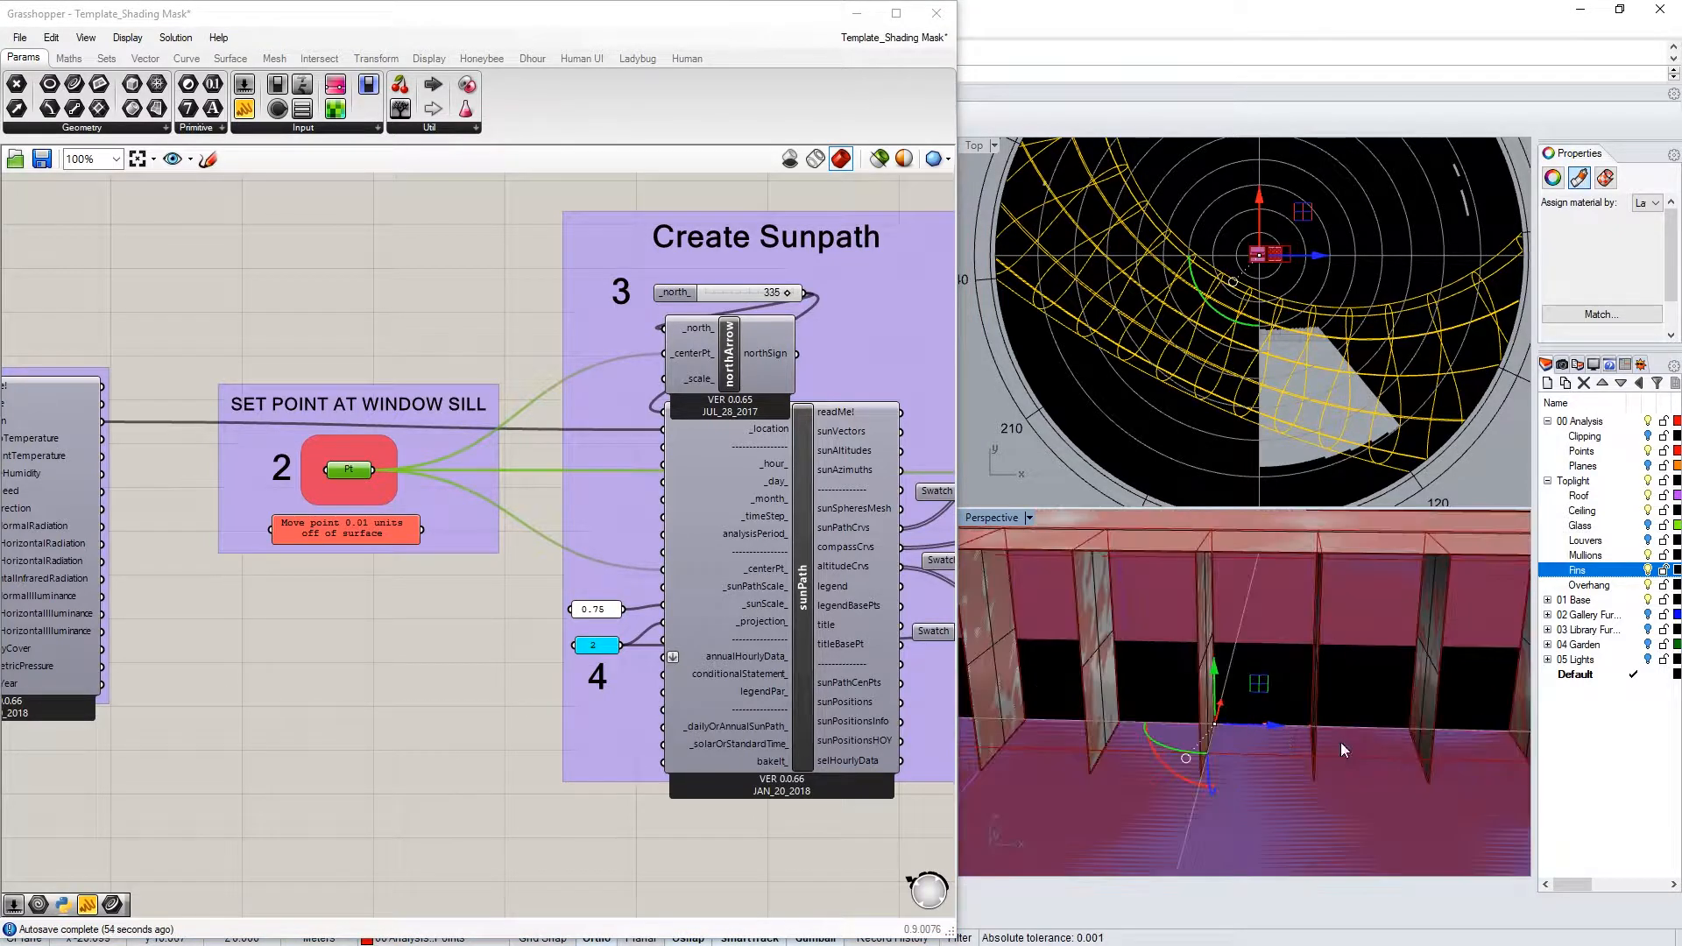
right_drag(1214, 733, 1262, 743)
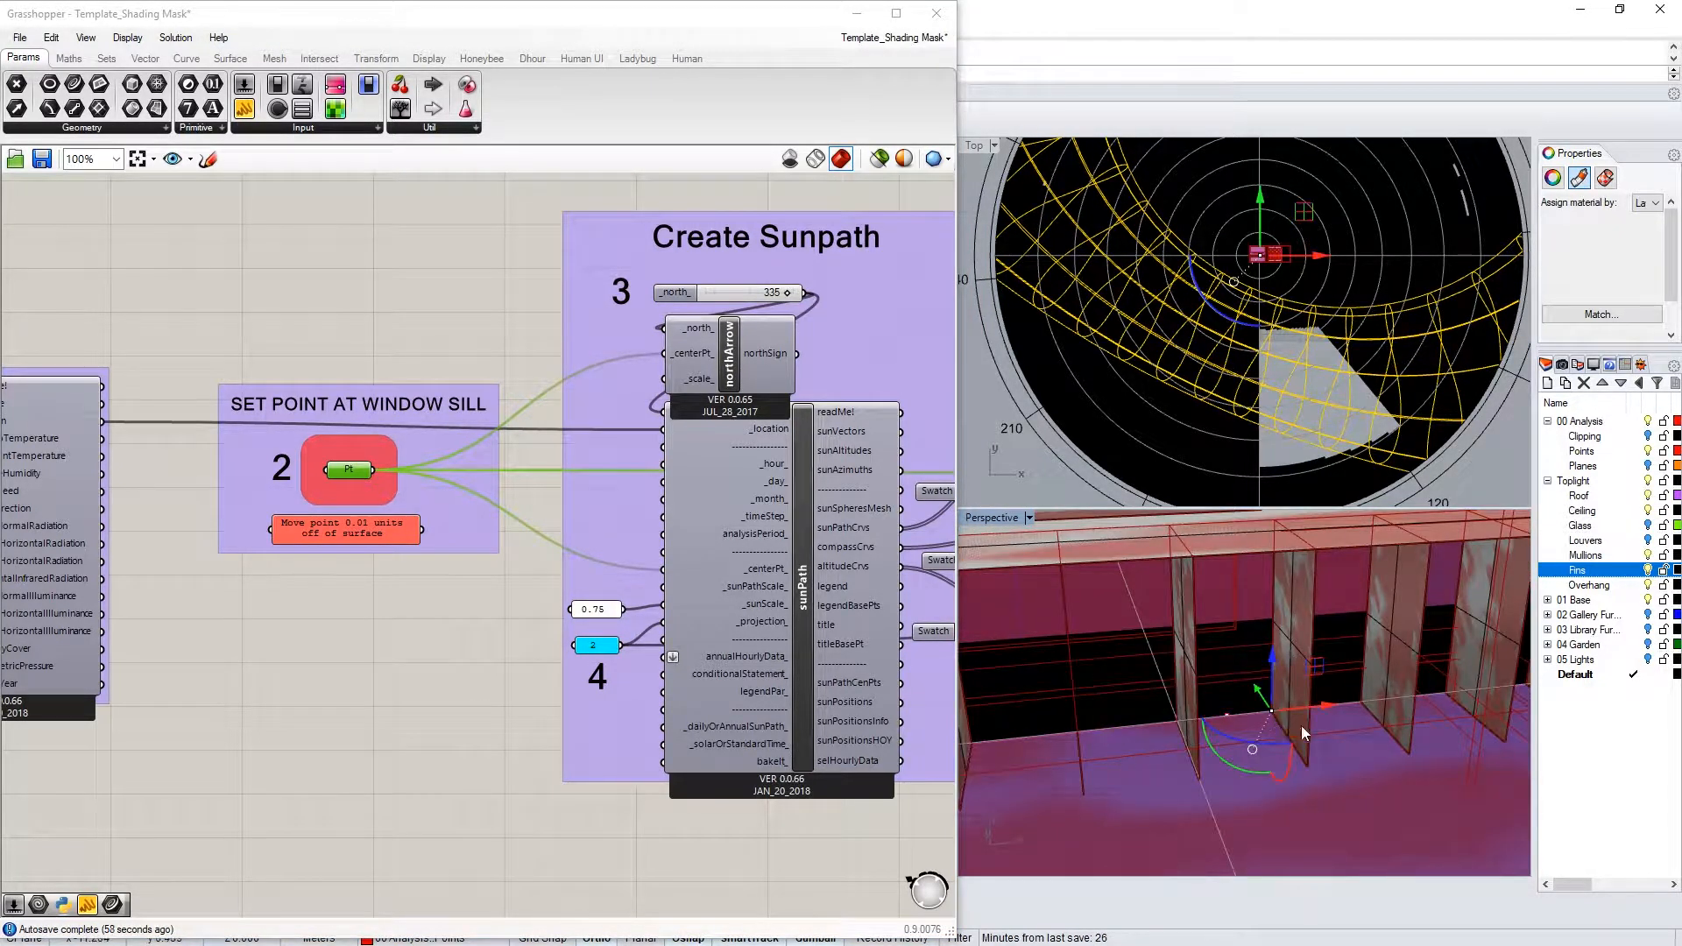
right_click(378, 489)
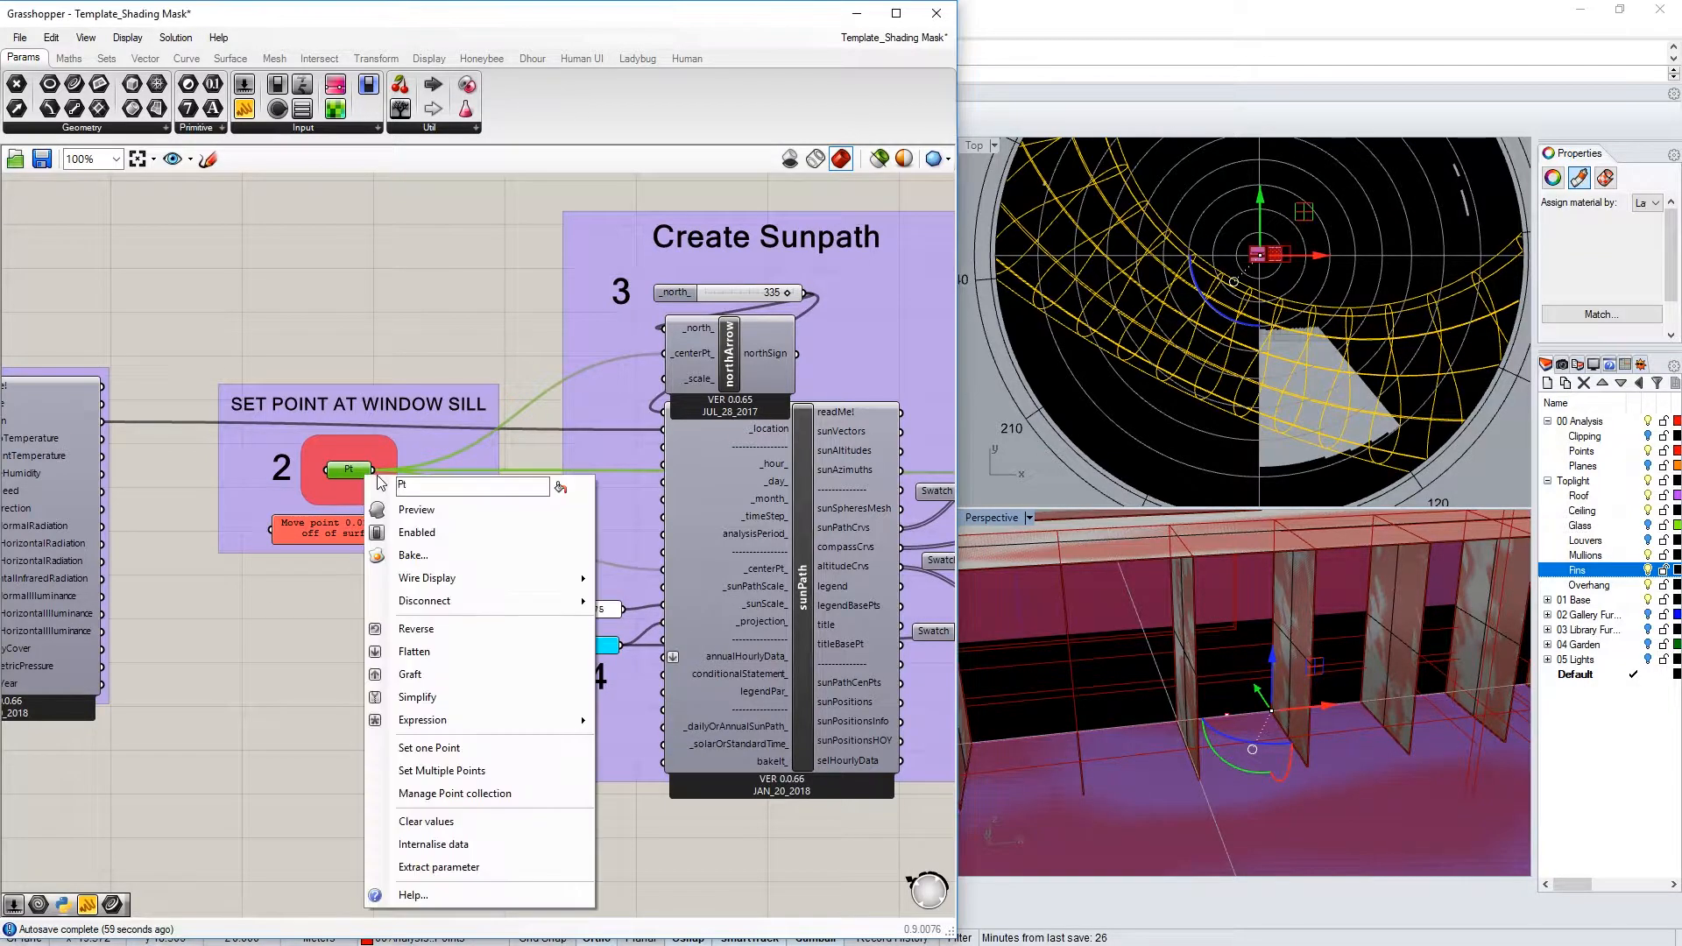
click(480, 748)
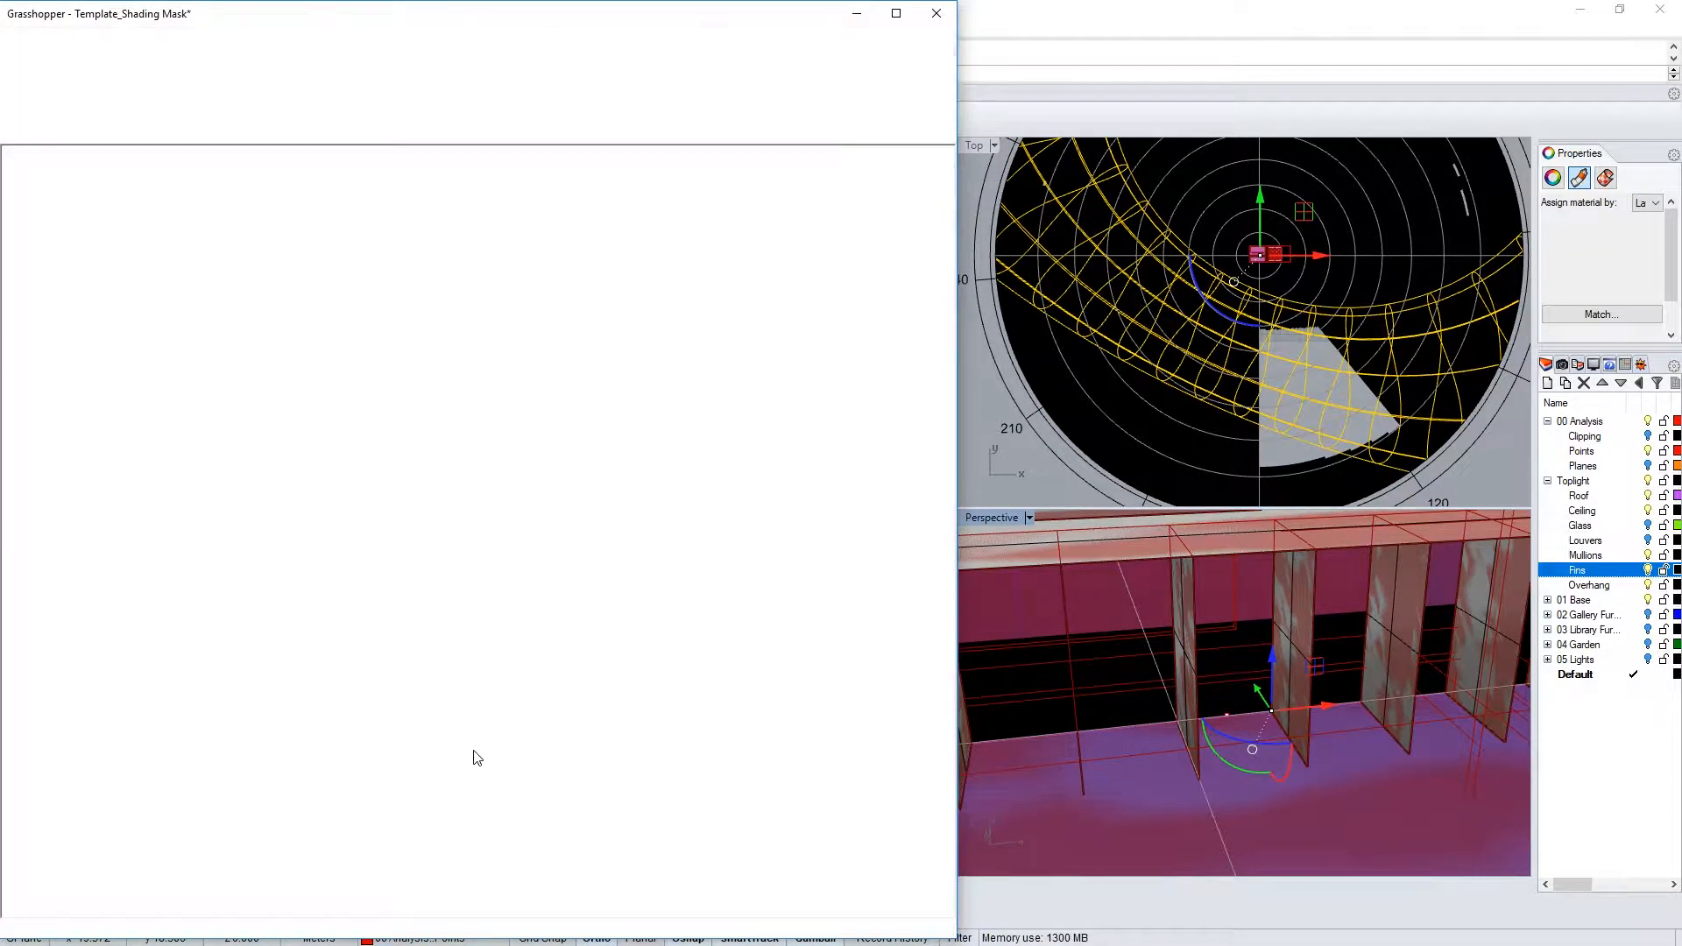
click(1117, 405)
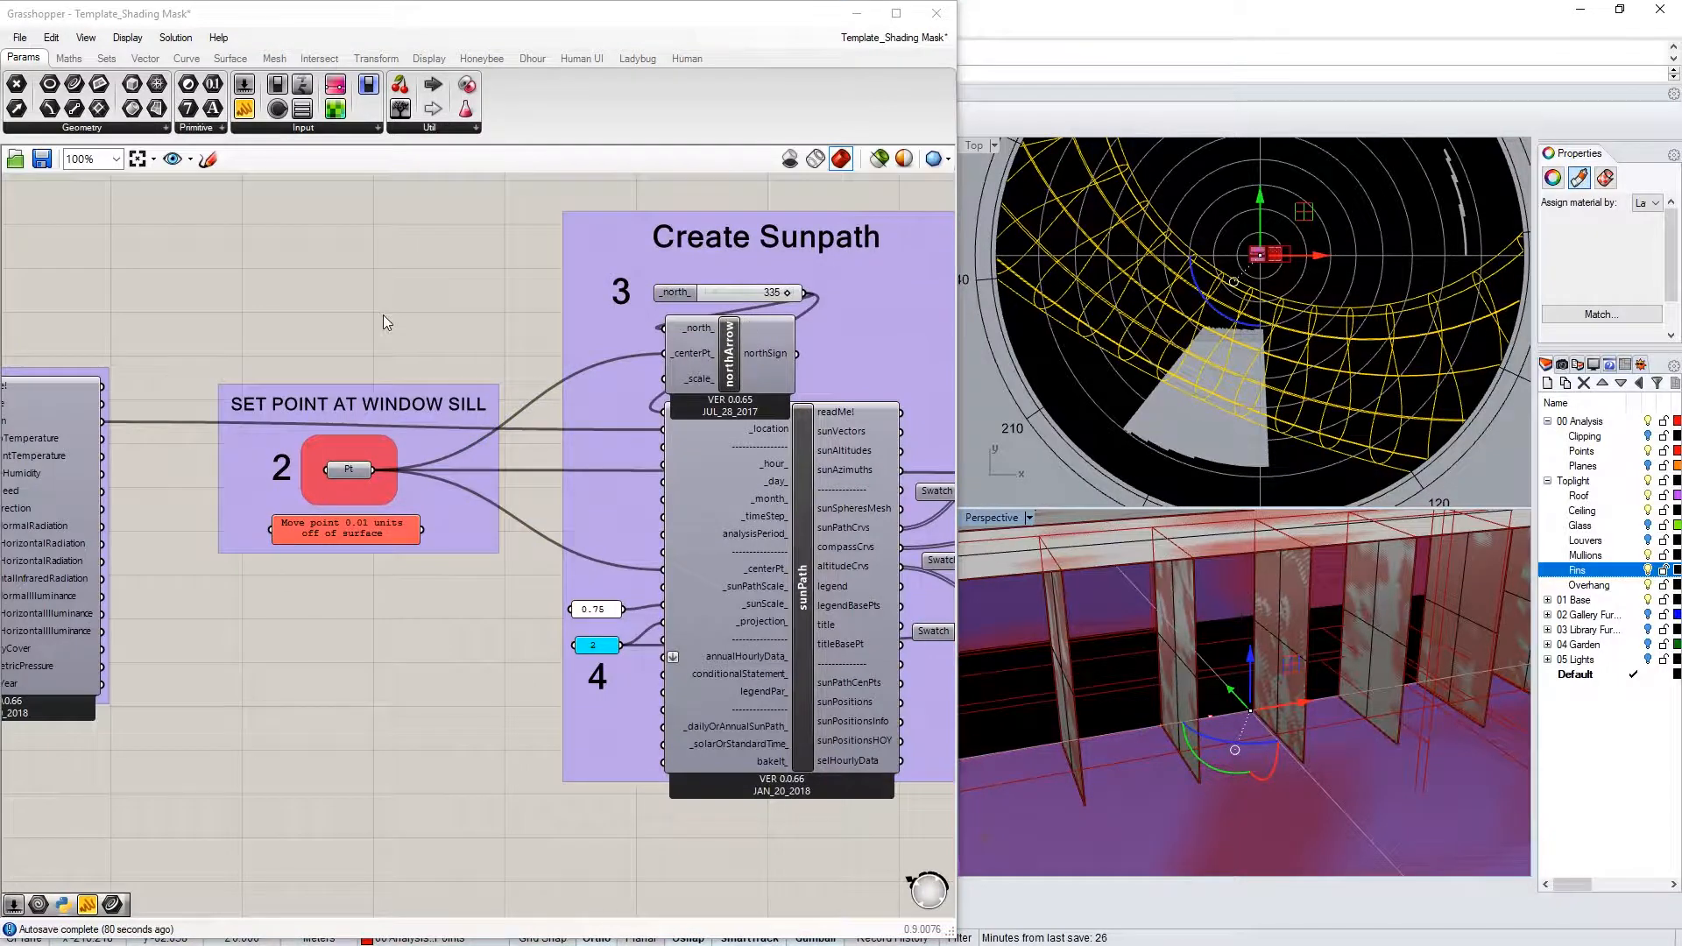
Orbit and zoom the Rhino view toward the fins, then pan the canvas to the Shading Mask group
right_drag(1276, 542, 1232, 566)
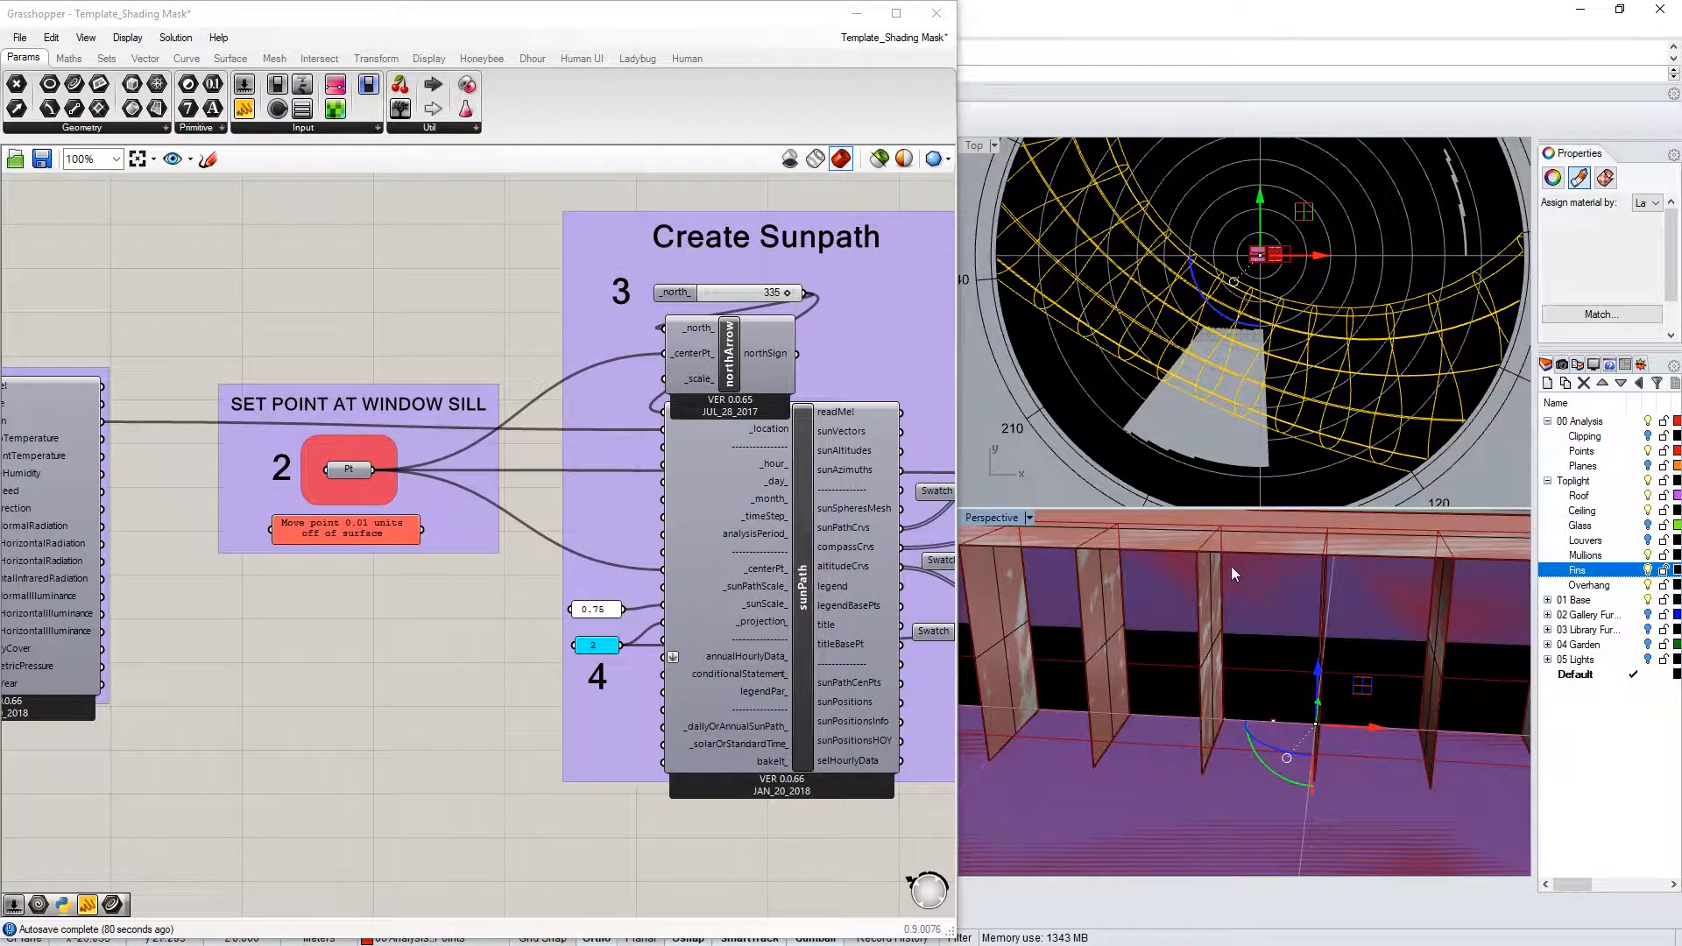
scroll(1223, 354, down, 4)
scroll(1274, 256, up, 4)
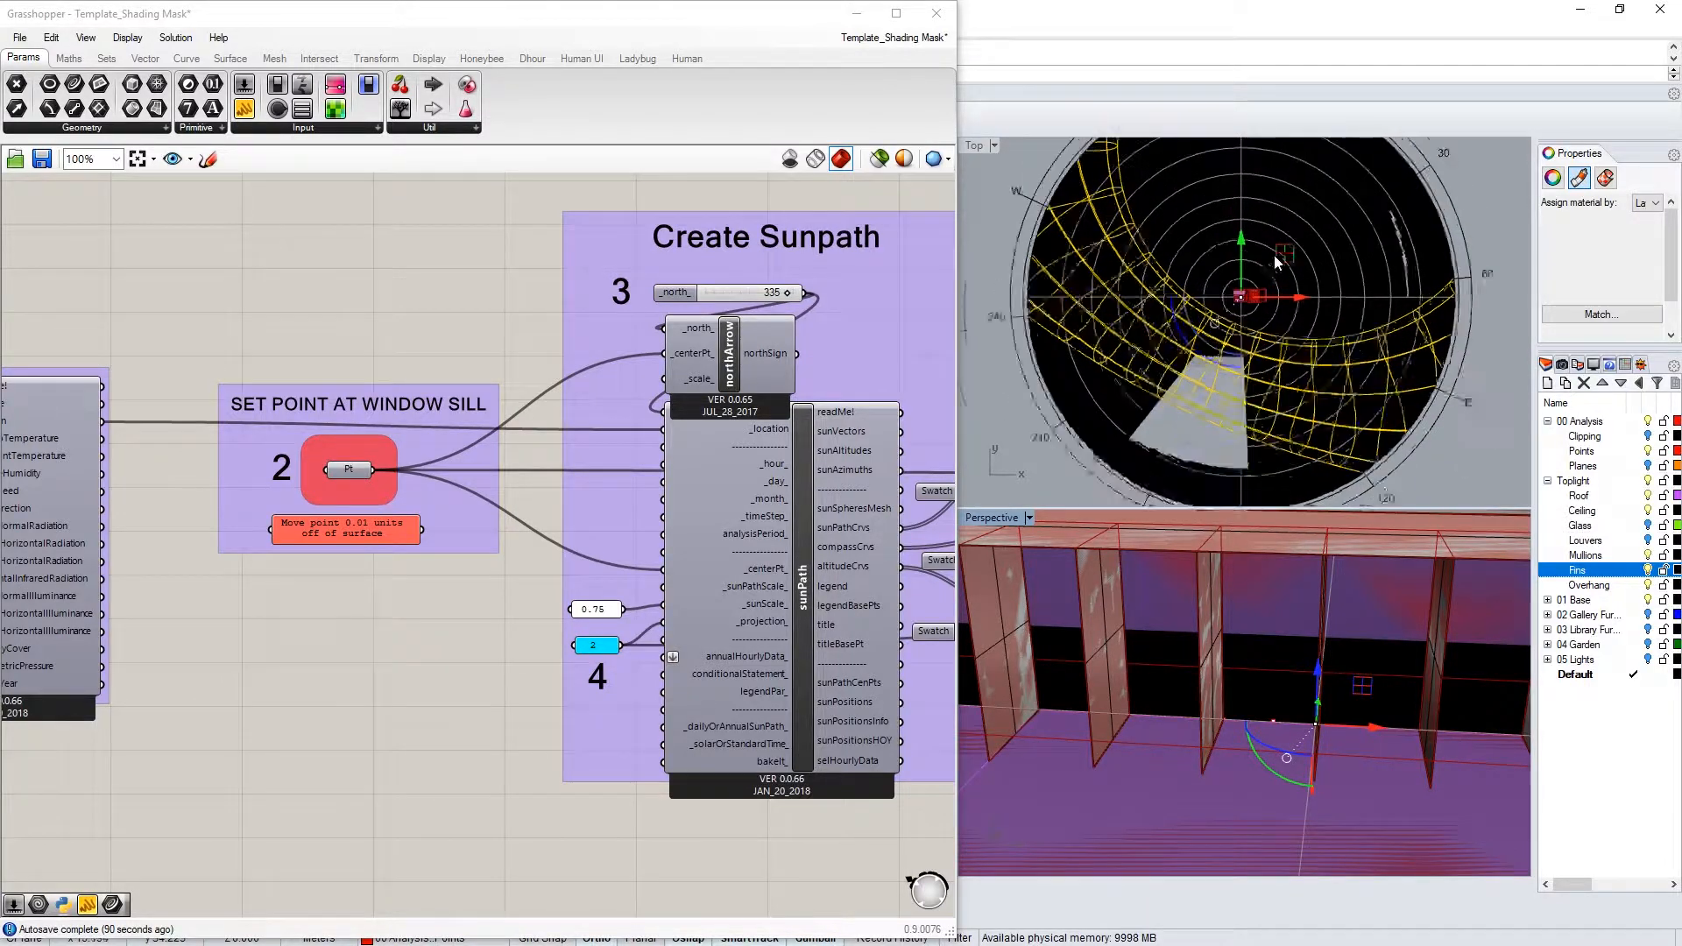
scroll(1206, 327, down, 1)
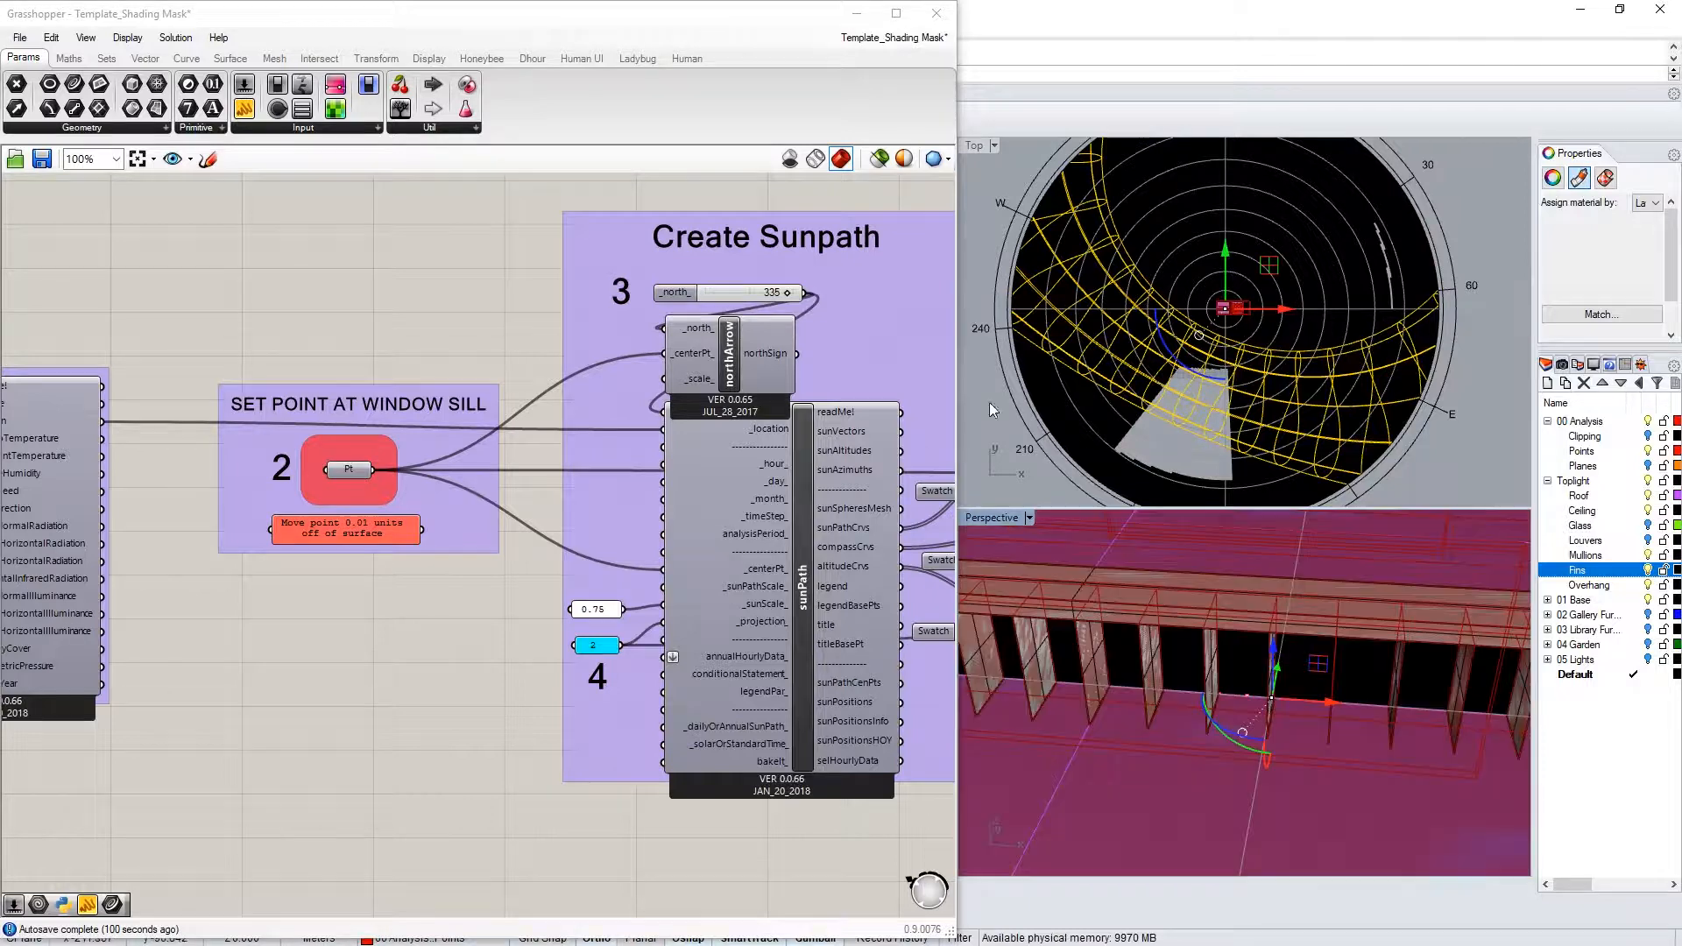
mouse_move(712, 403)
right_down()
mouse_move(294, 400)
mouse_move(82, 303)
mouse_move(266, 289)
right_up()
Remove the Geo wire feeding the shadingMask context_ input
mouse_move(840, 410)
right_down()
mouse_move(332, 375)
mouse_move(292, 440)
right_up()
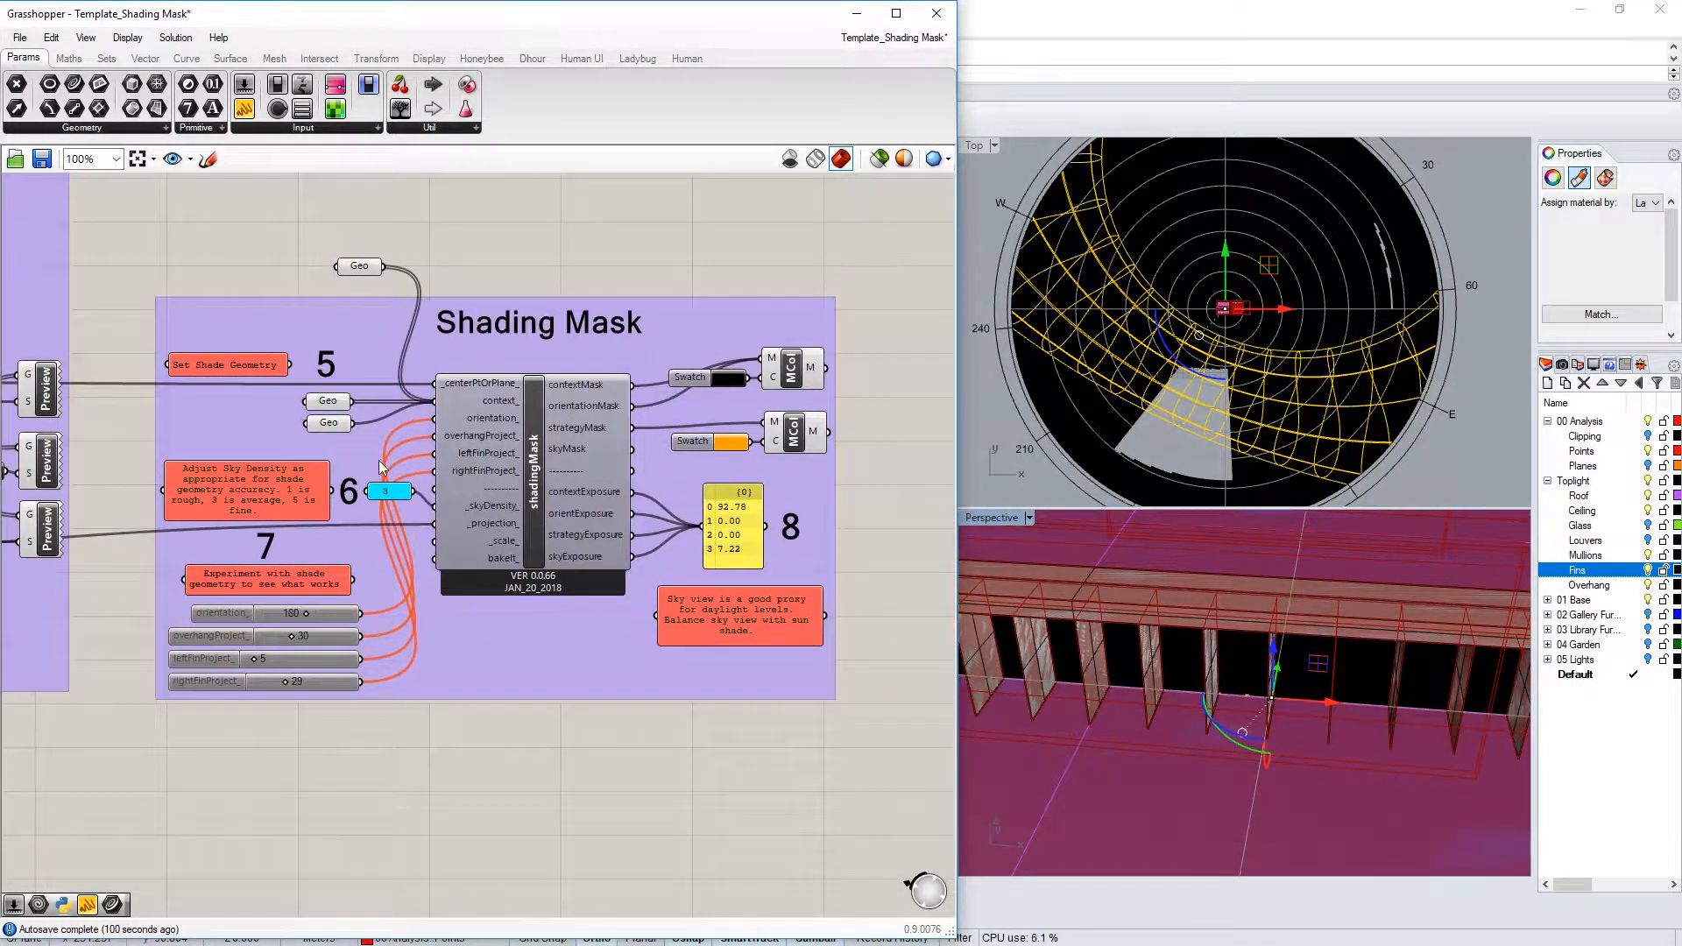
scroll(386, 468, up, 2)
scroll(541, 464, down, 1)
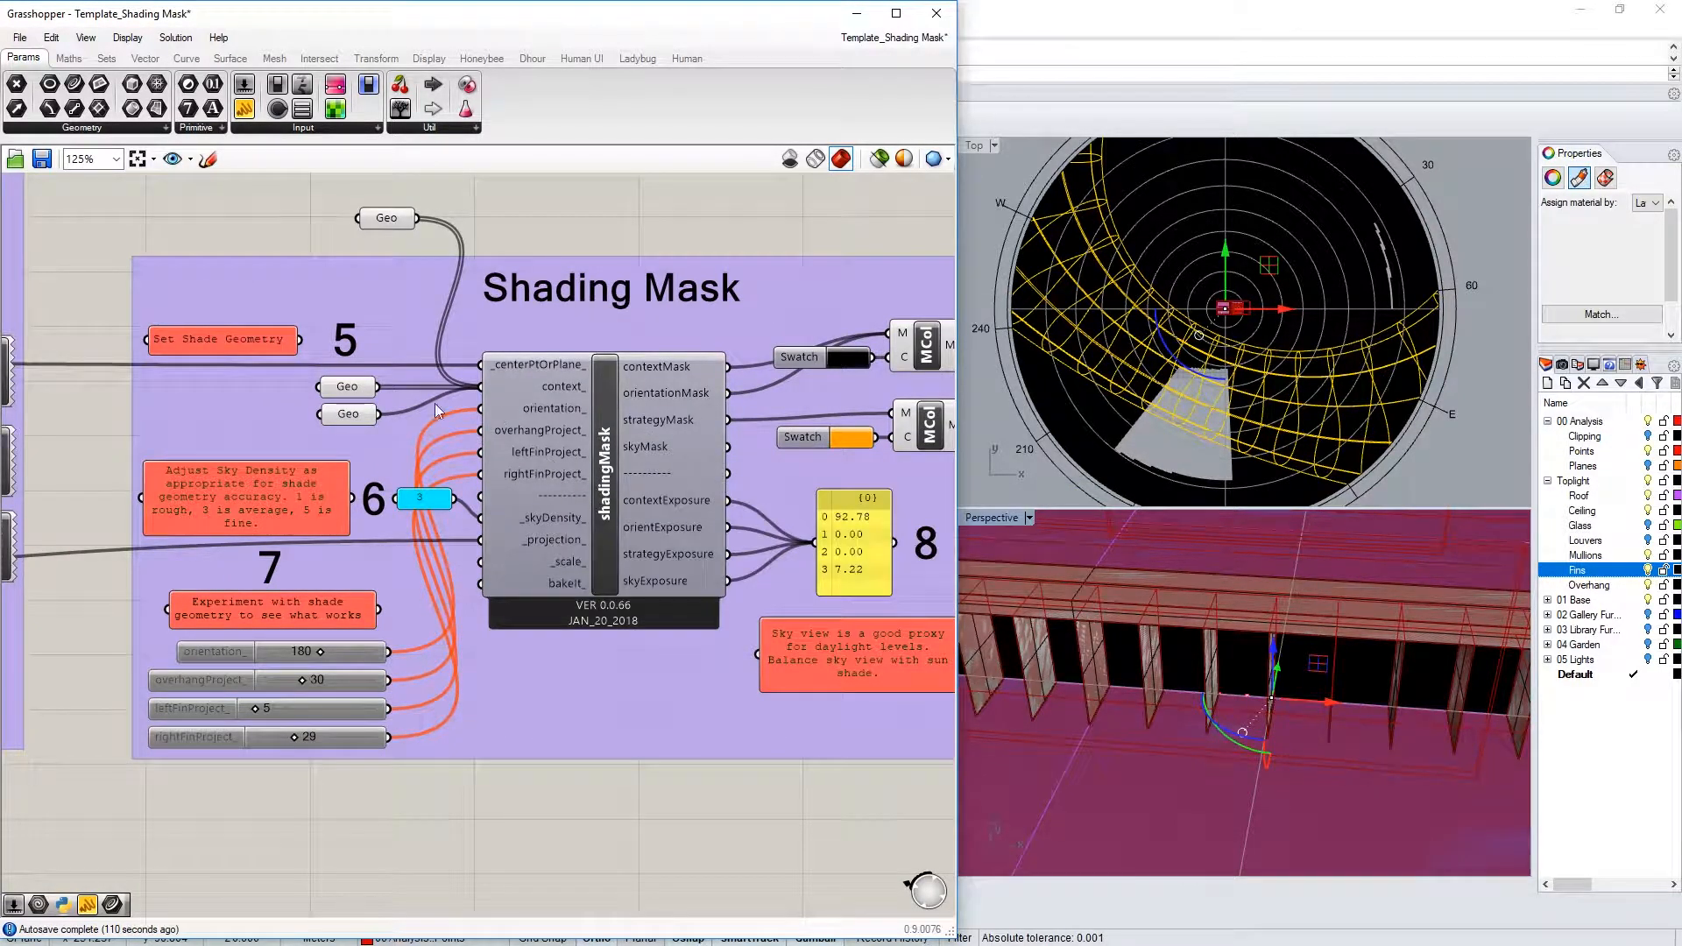
ctrl+drag(418, 218, 480, 386)
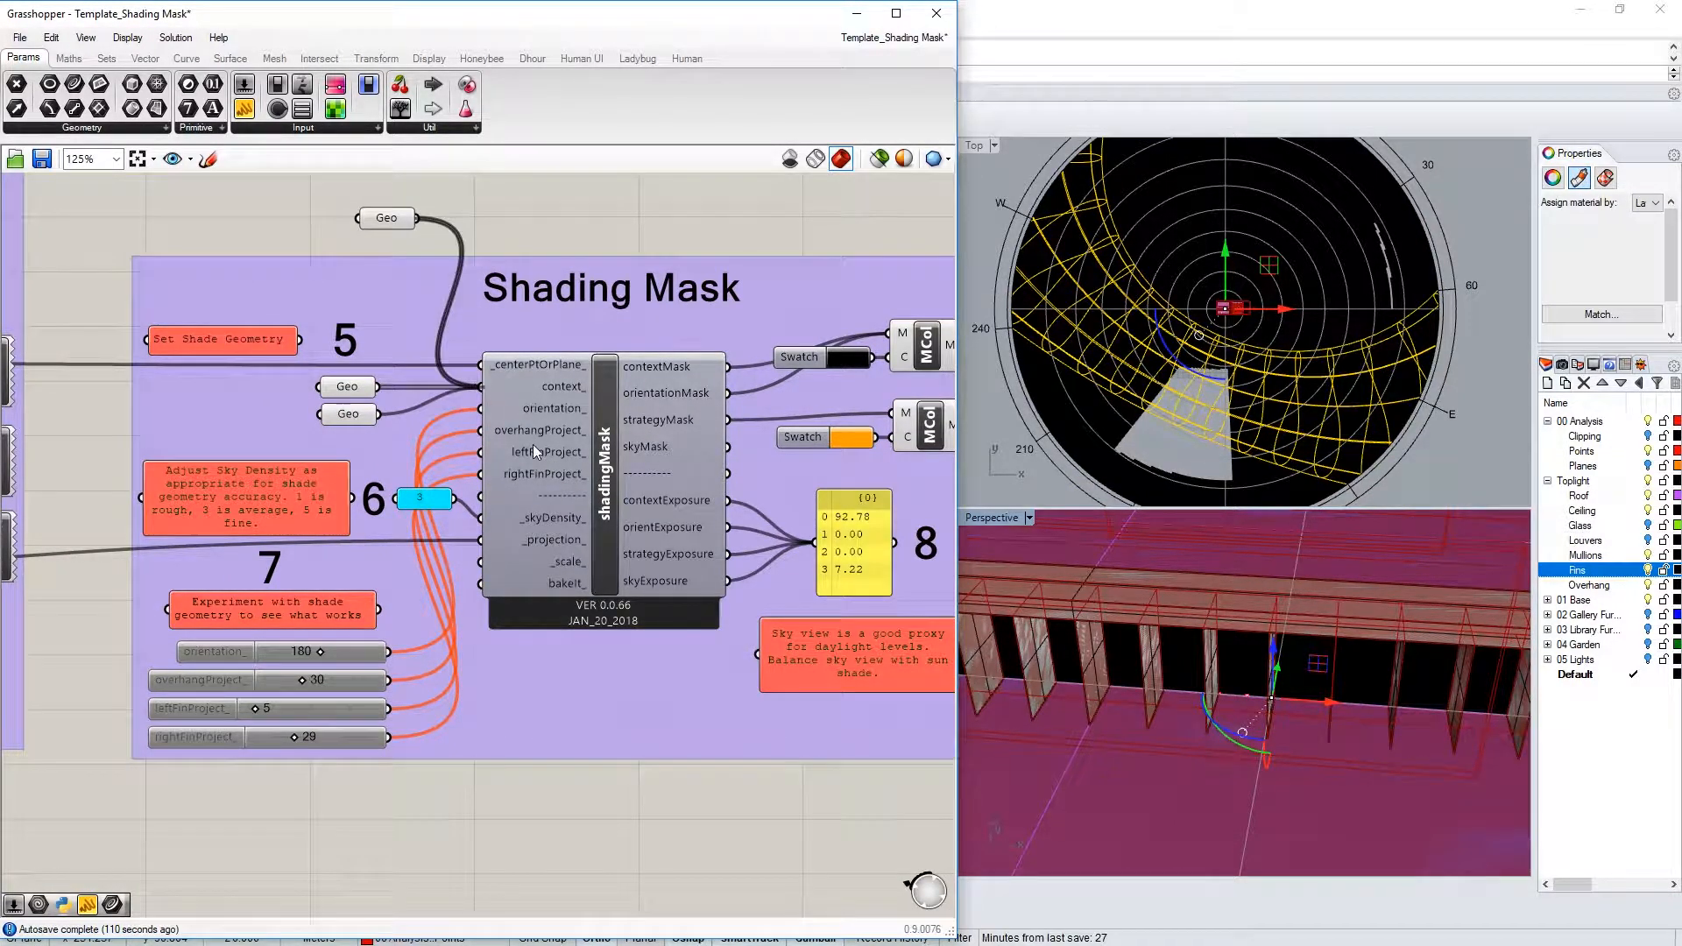
scroll(1249, 335, down, 3)
click(1402, 438)
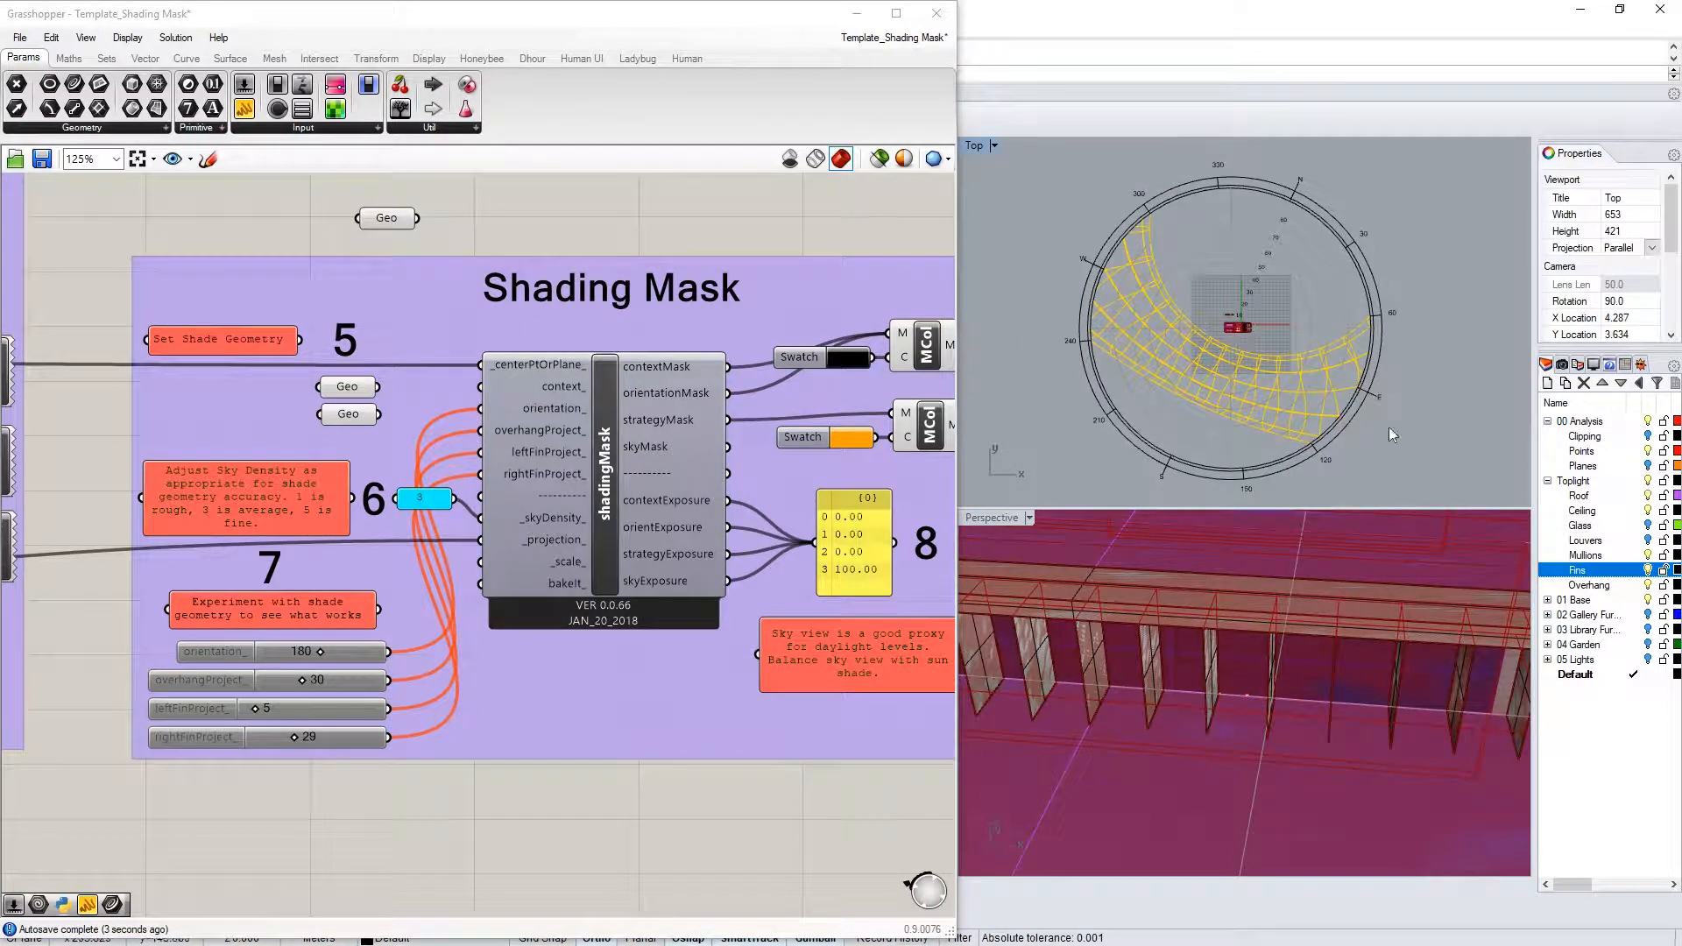
scroll(1169, 377, up, 3)
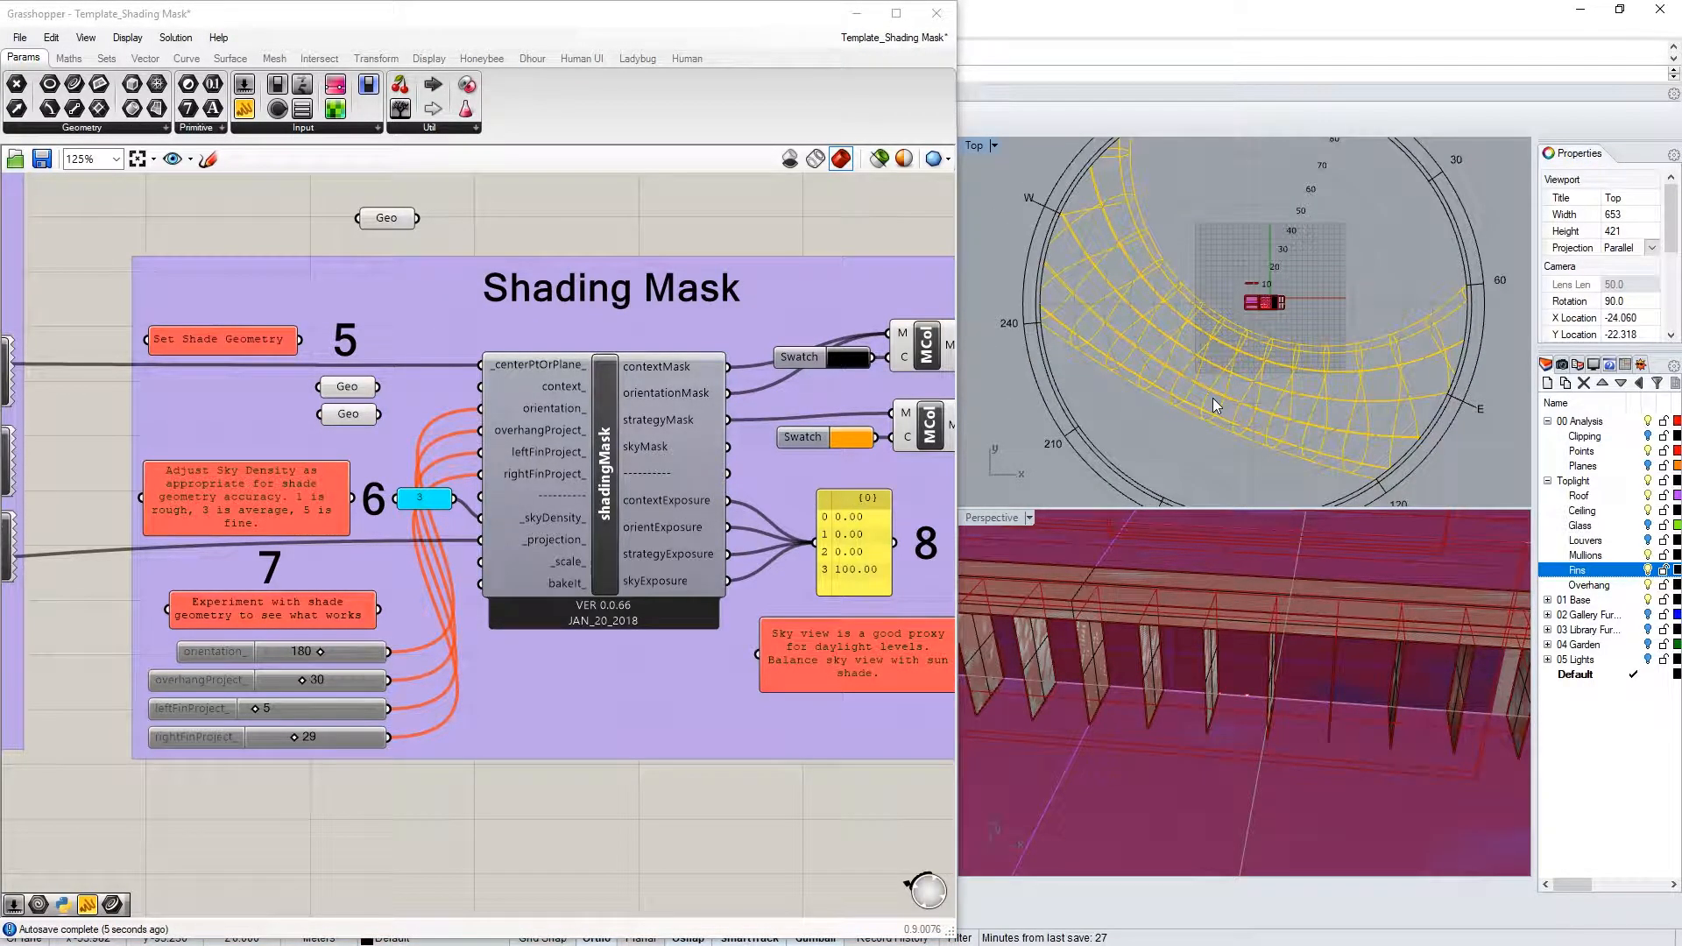
Enable the orientation_ slider and set it back to 180
click(207, 650)
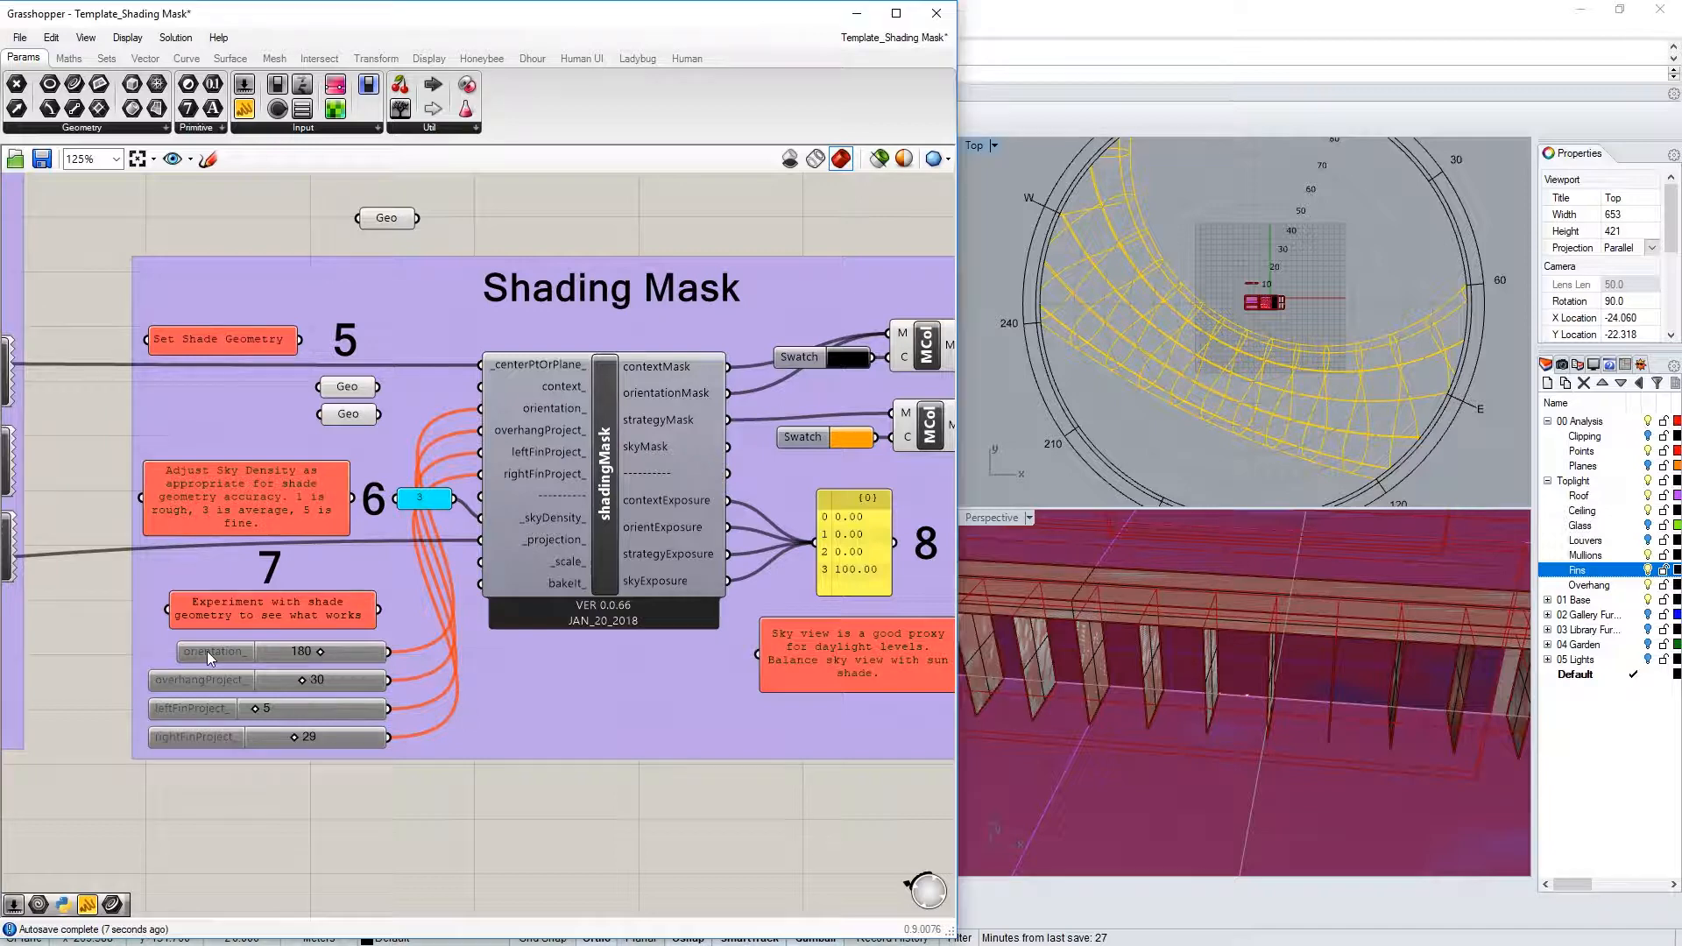
shift+click(156, 680)
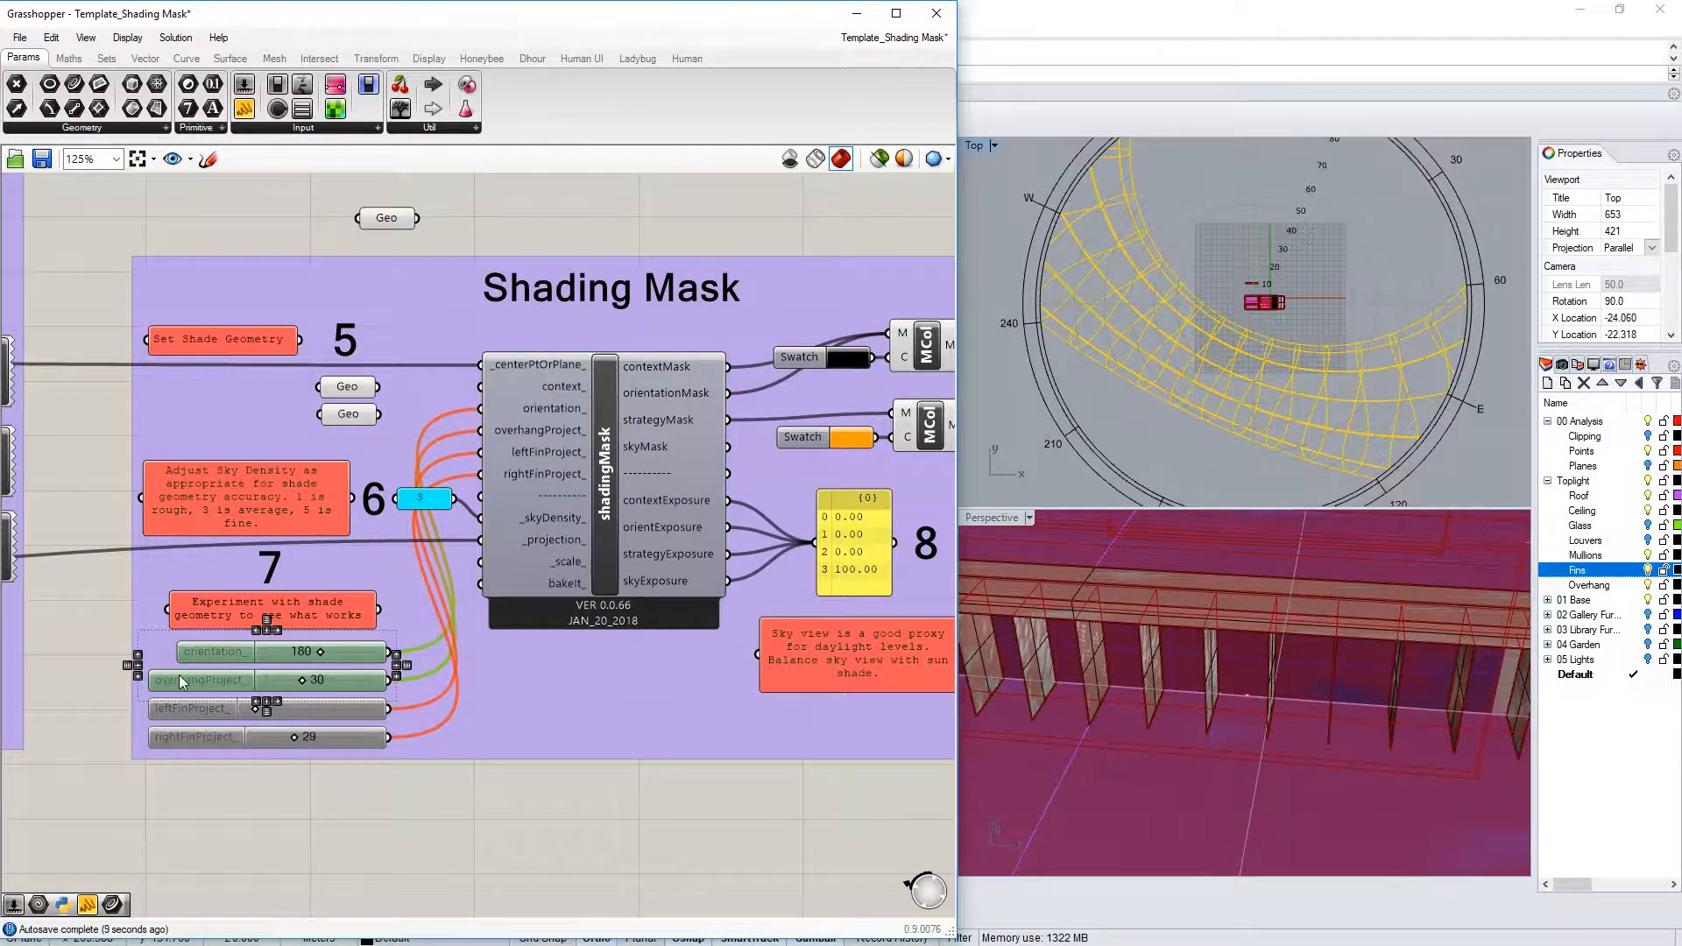
click(99, 647)
middle_click(212, 654)
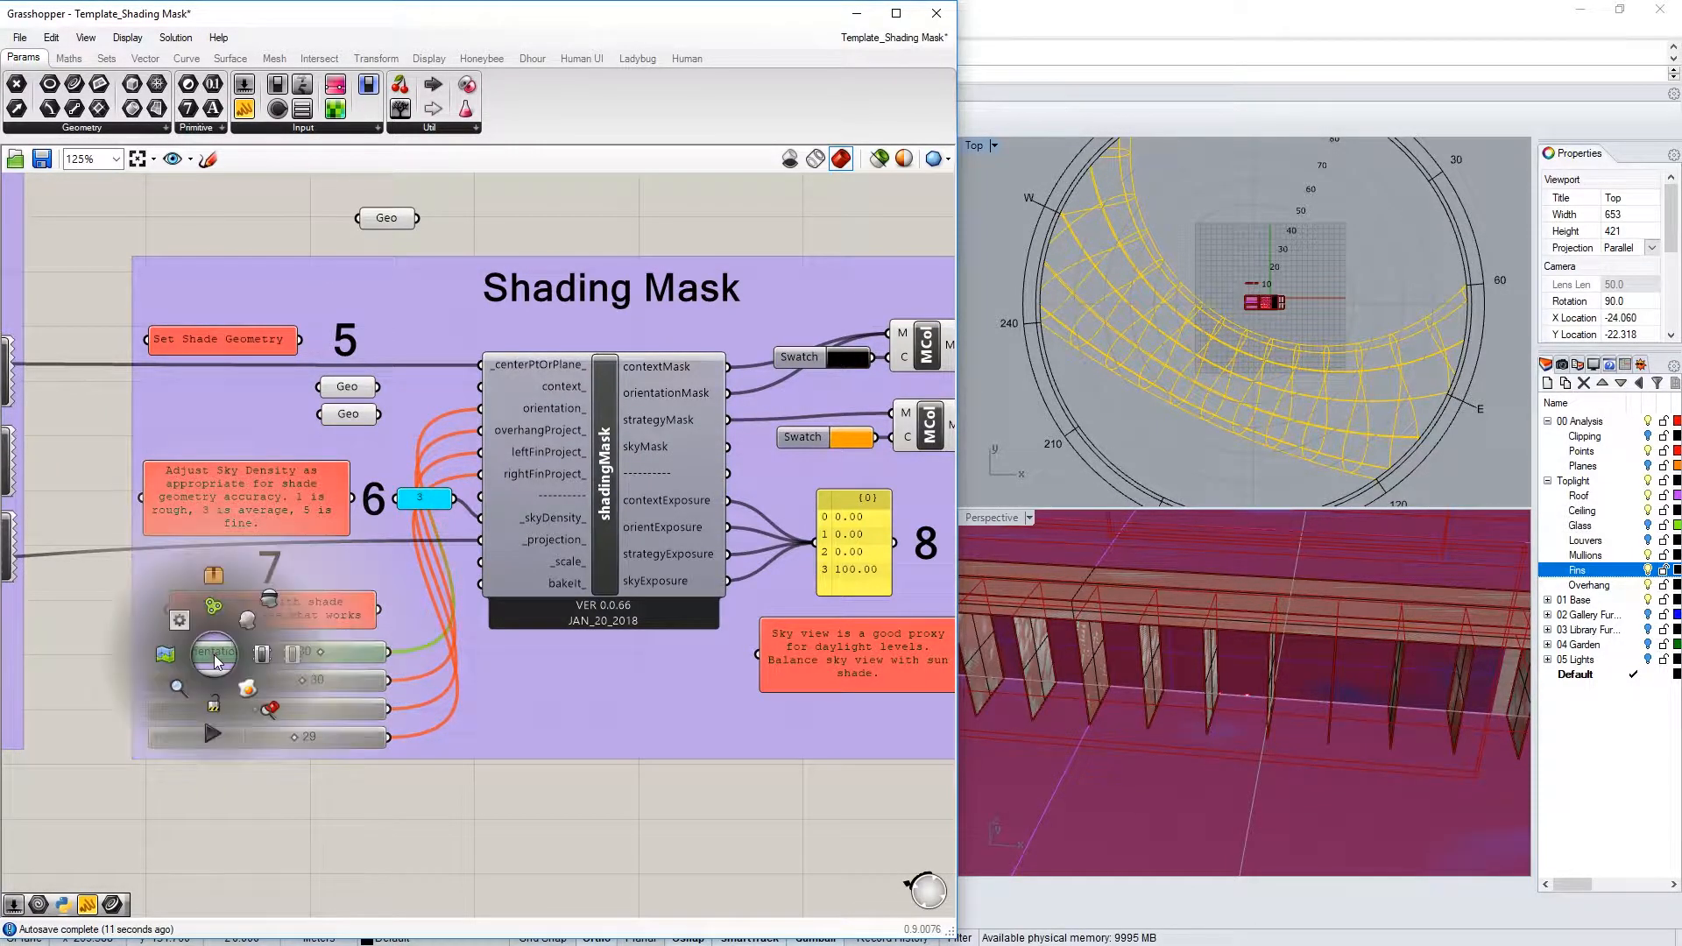
click(207, 654)
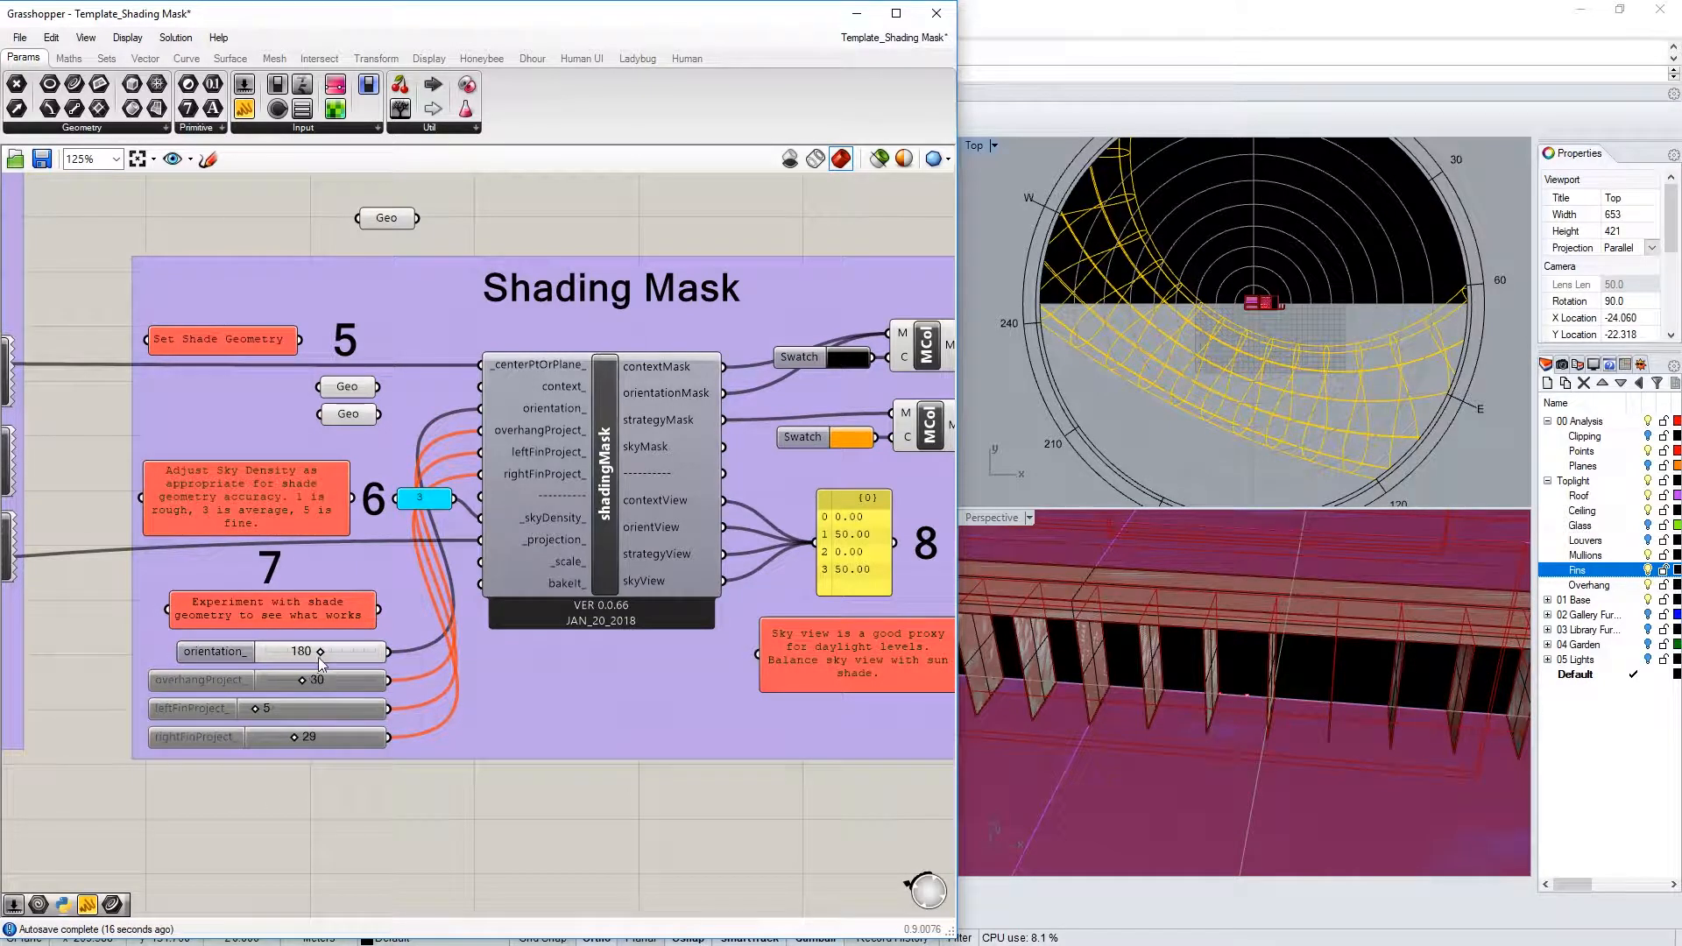
scroll(322, 654, up, 1)
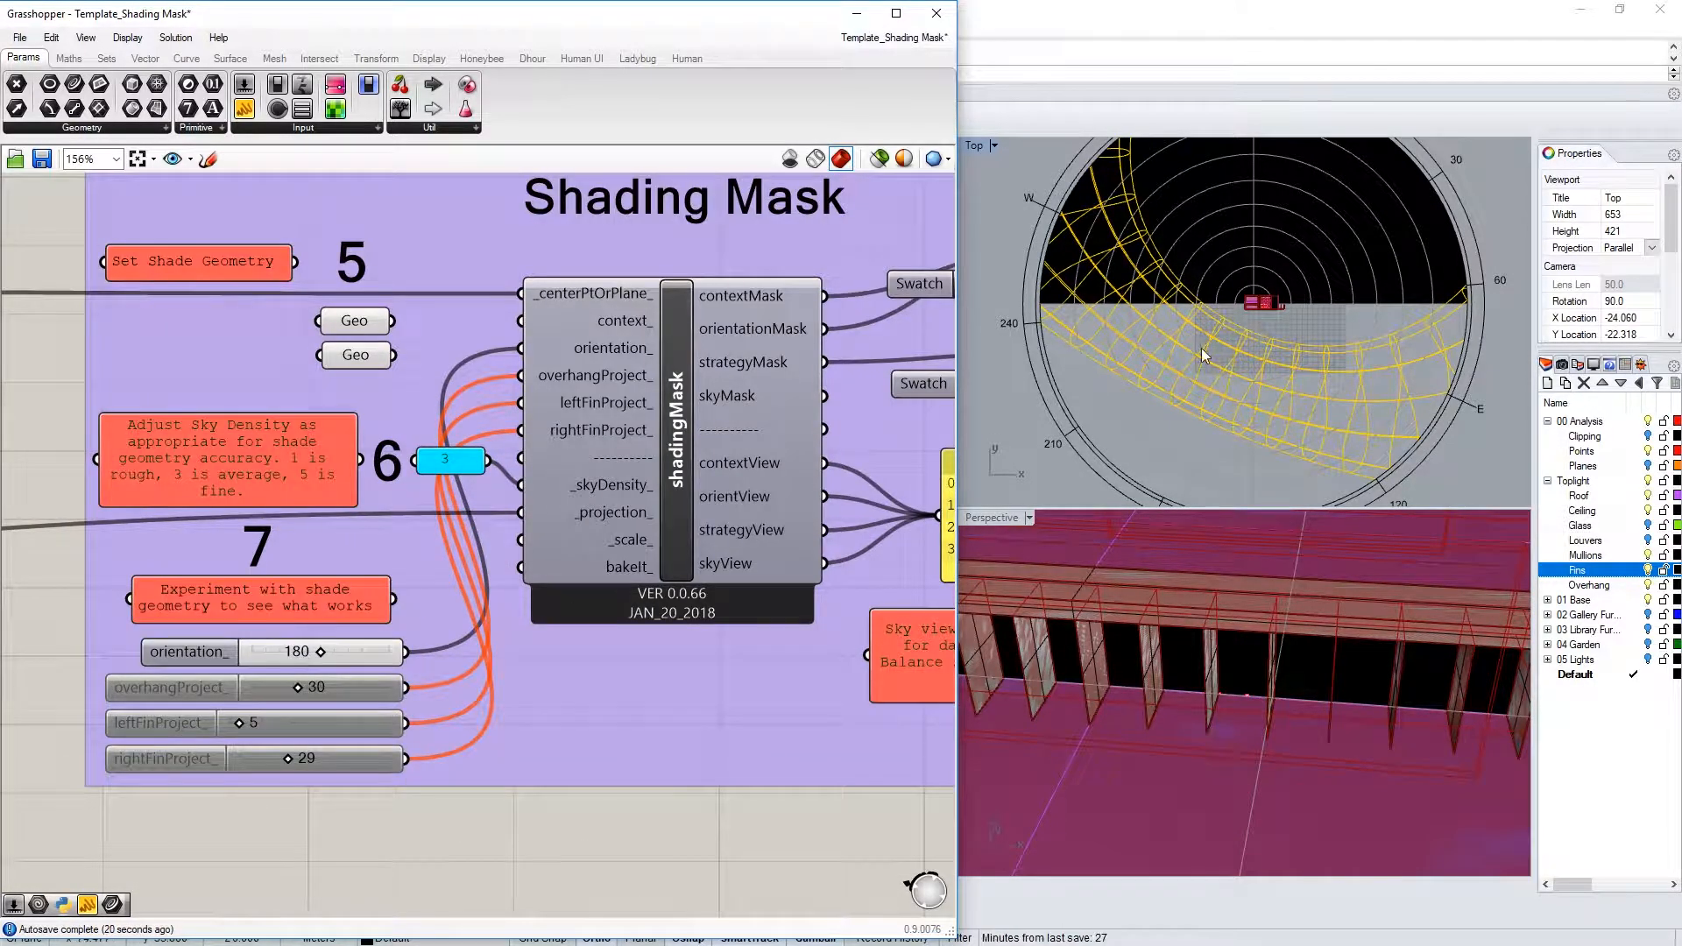
right_drag(1212, 263, 1187, 324)
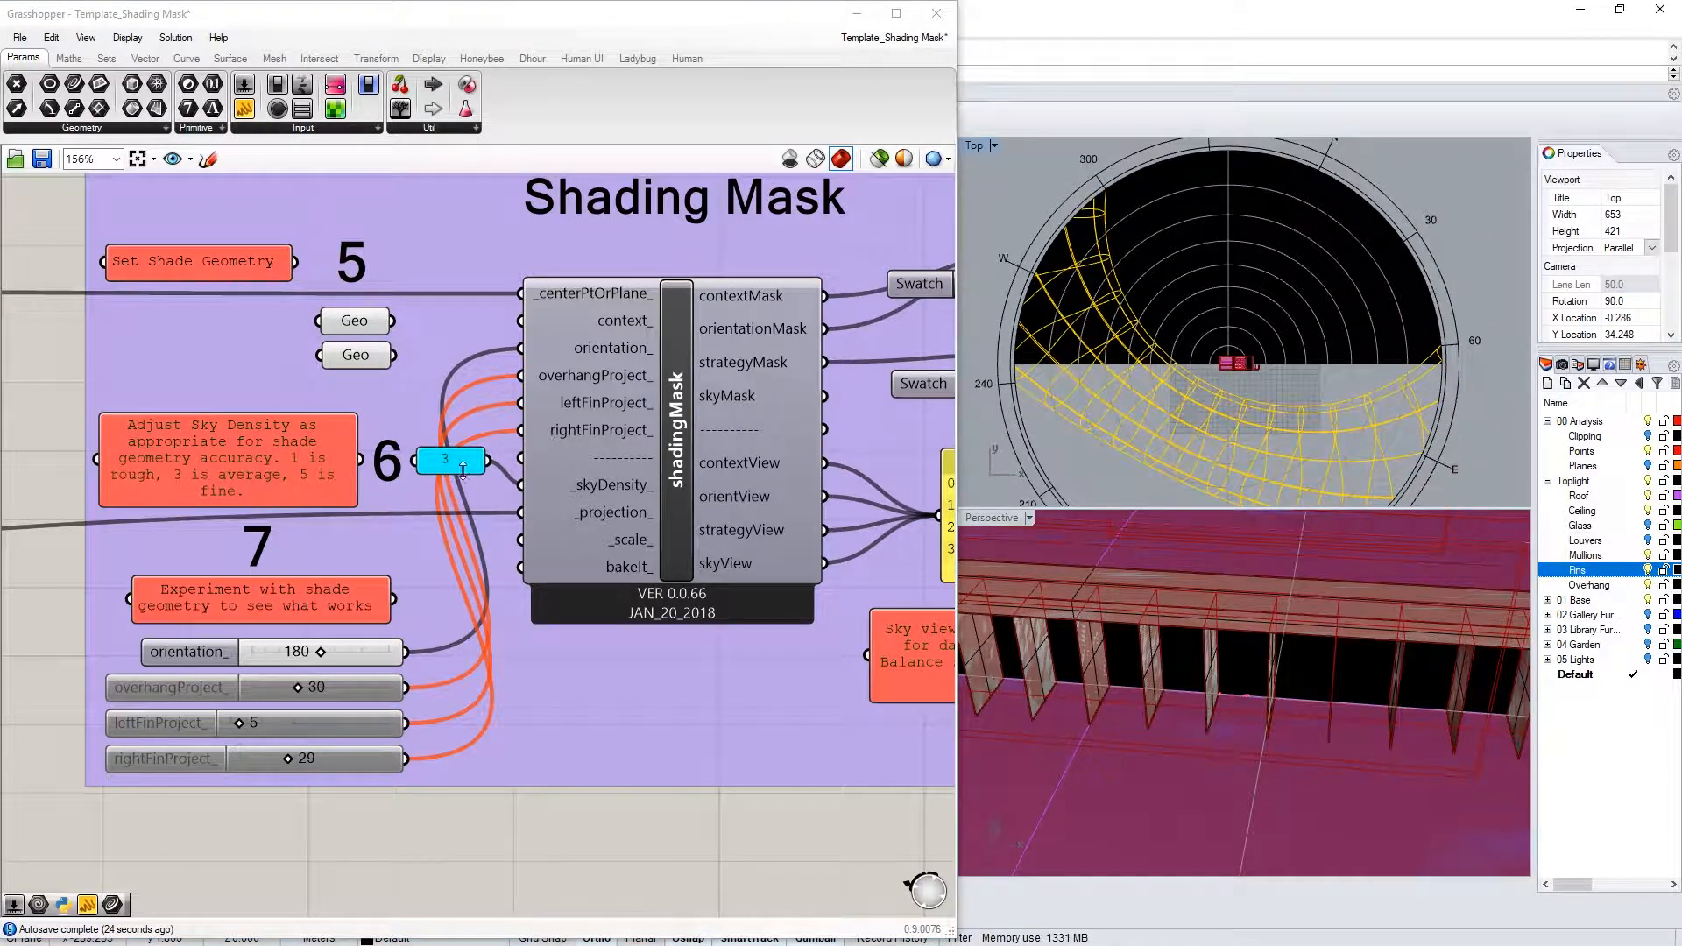
drag(308, 663, 284, 663)
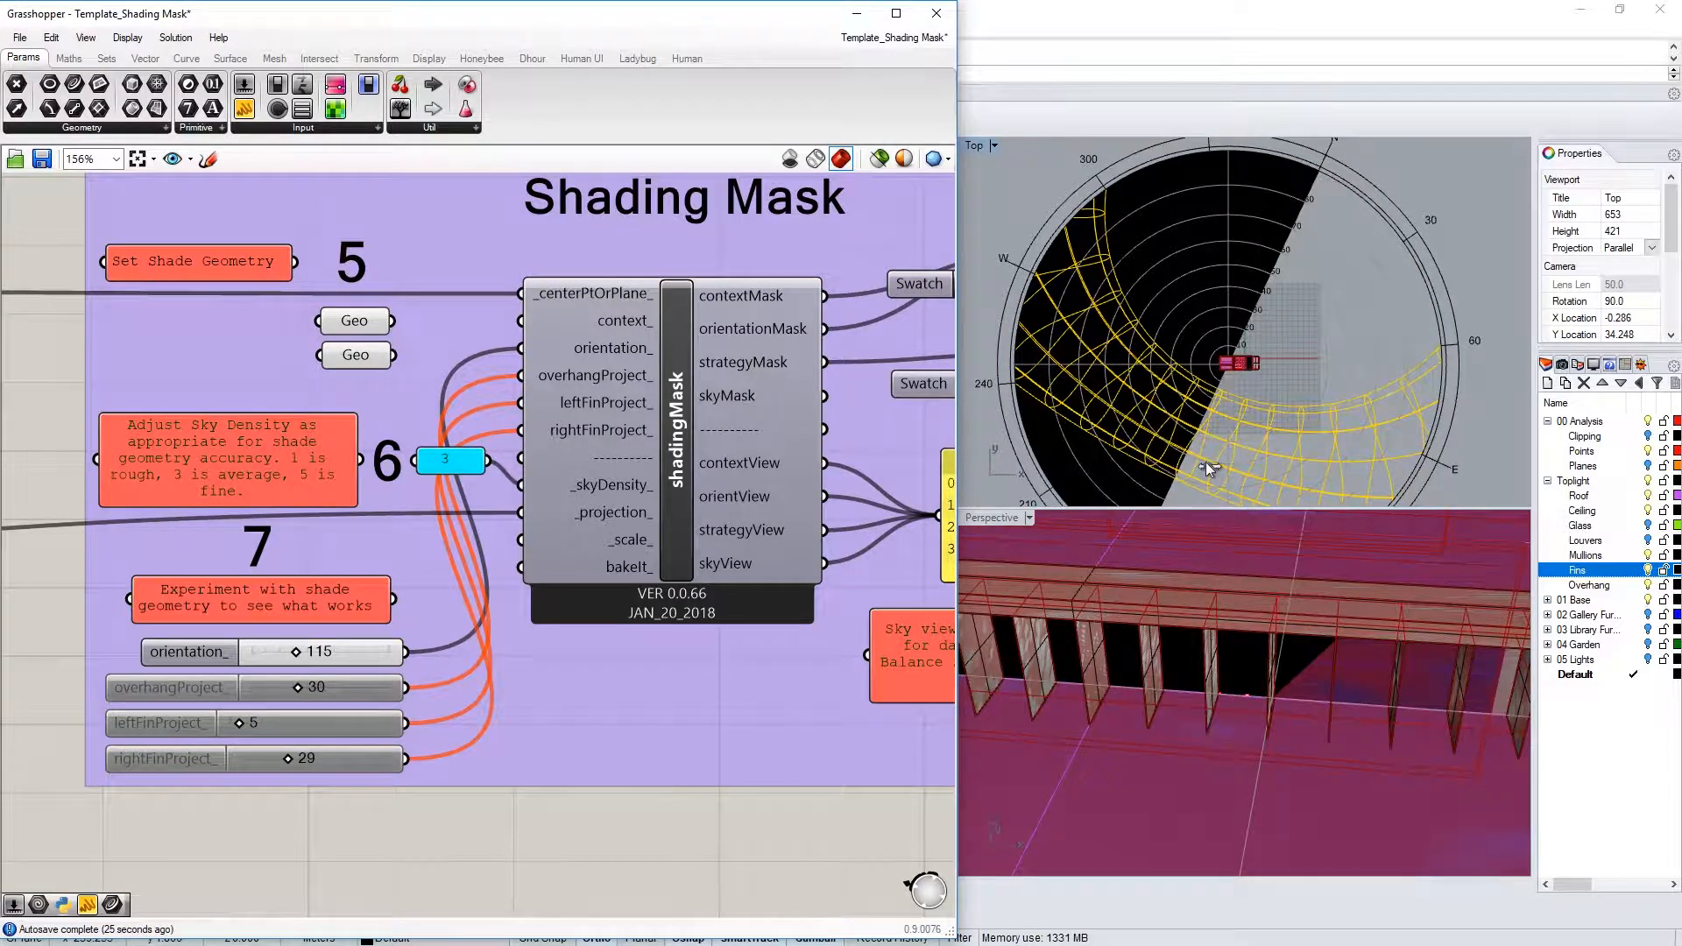
double_click(325, 652)
text(180)
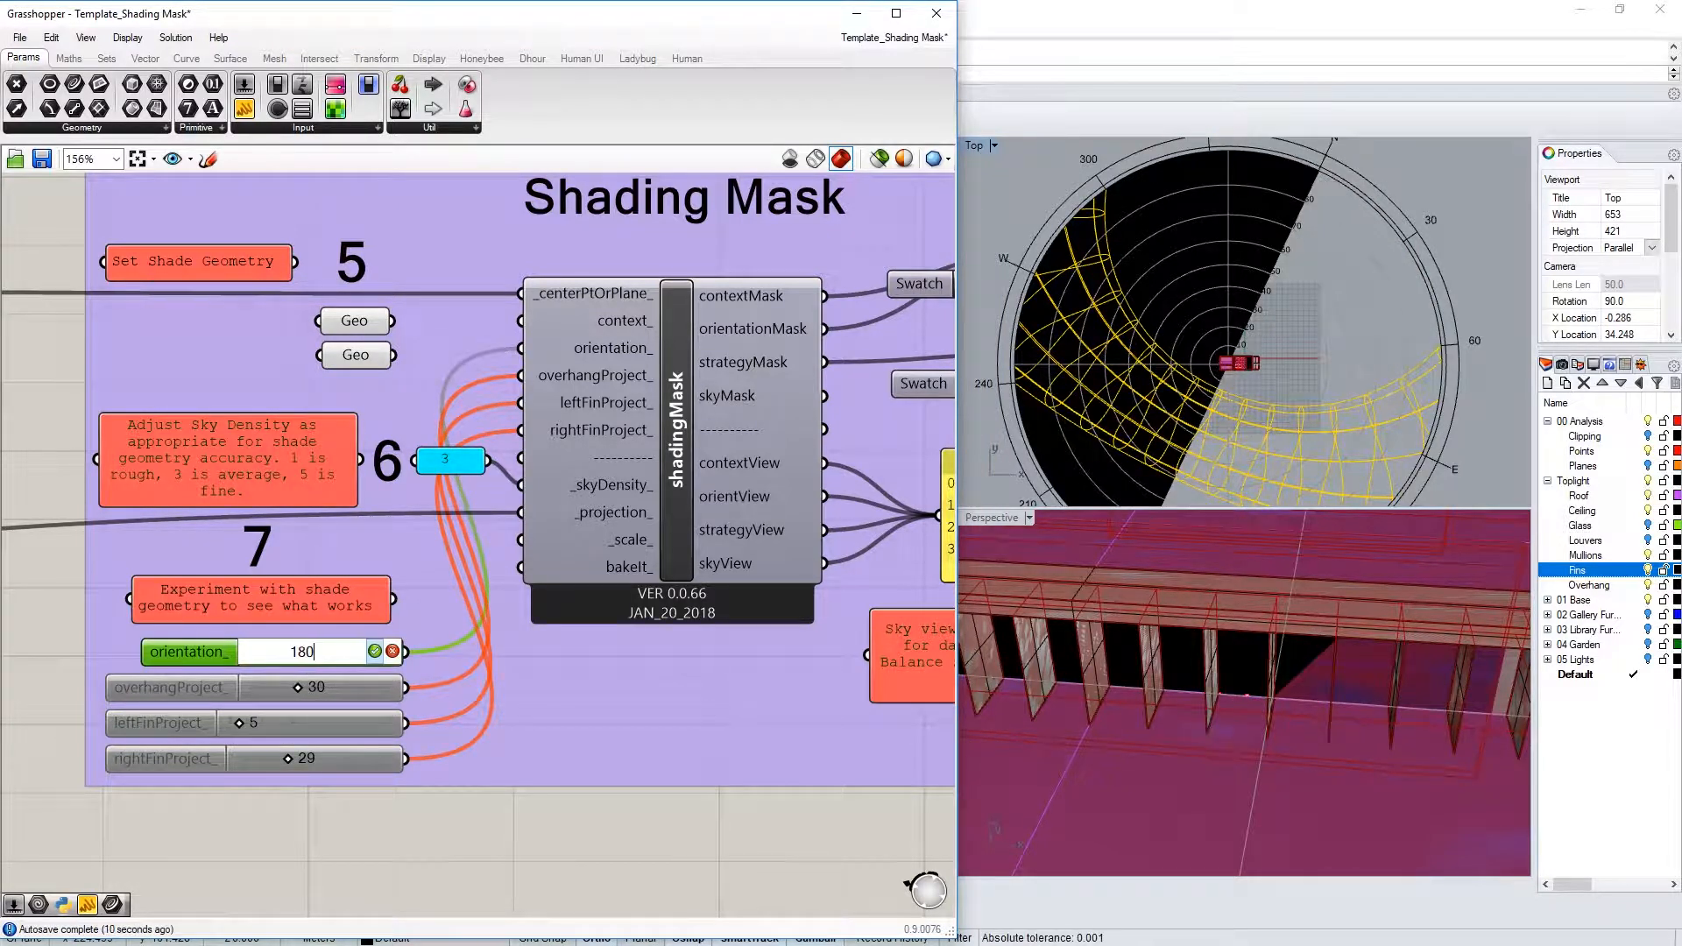
key(Return)
Enable the overhangProject_ slider
click(219, 688)
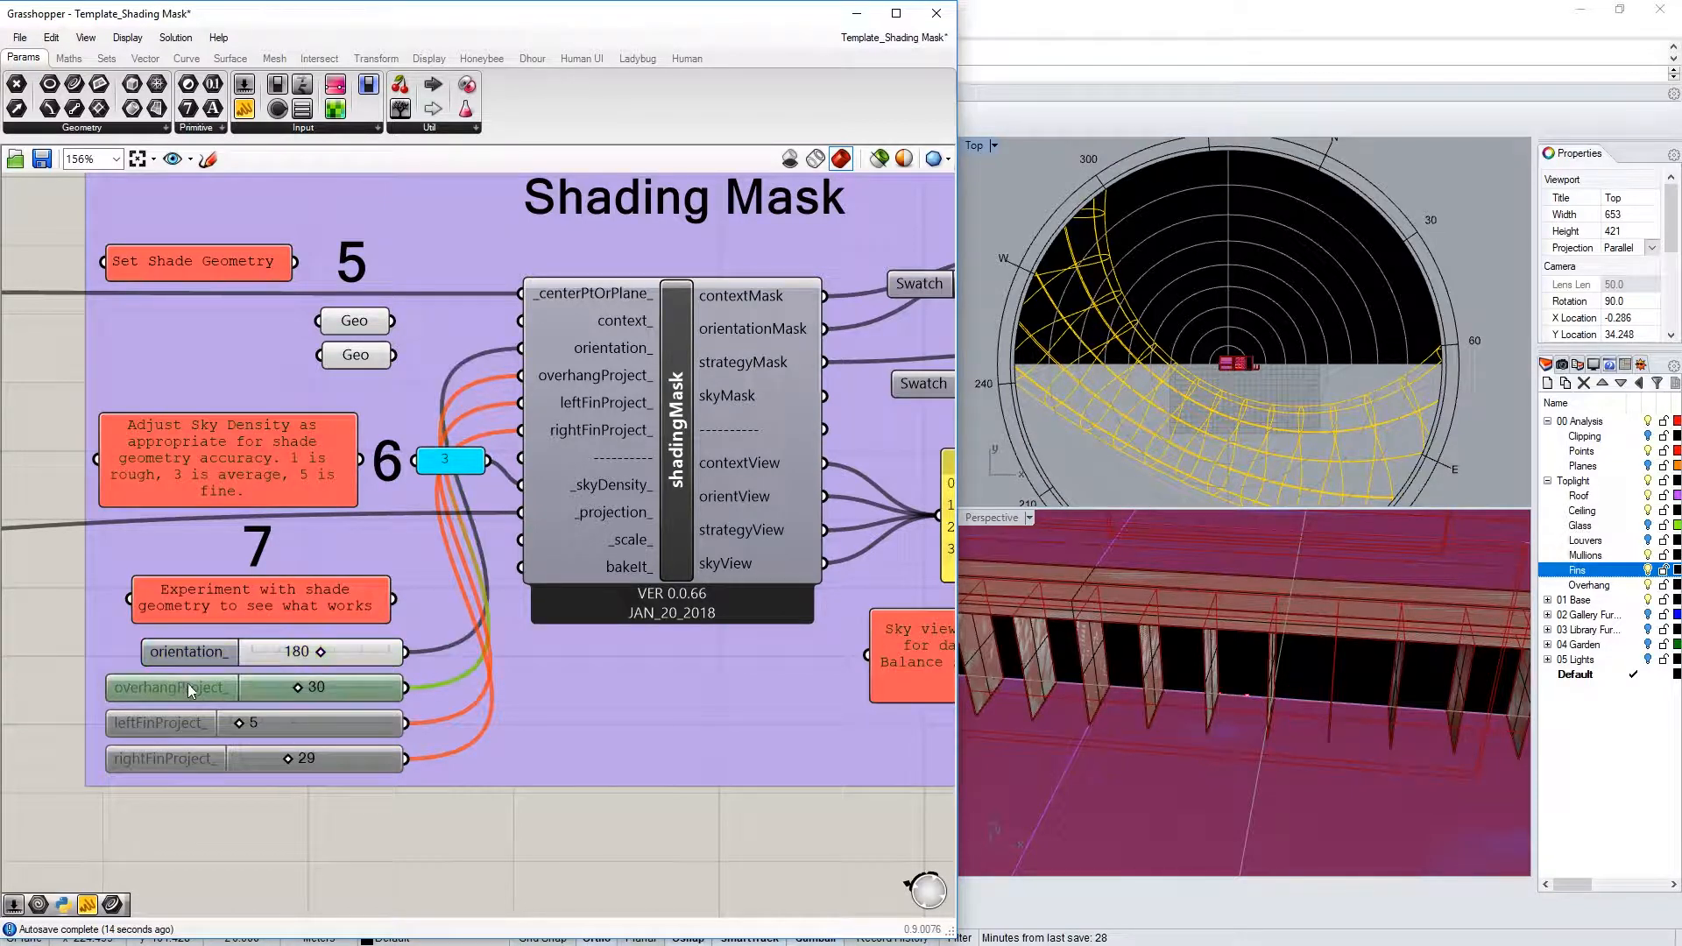
middle_click(131, 688)
click(179, 686)
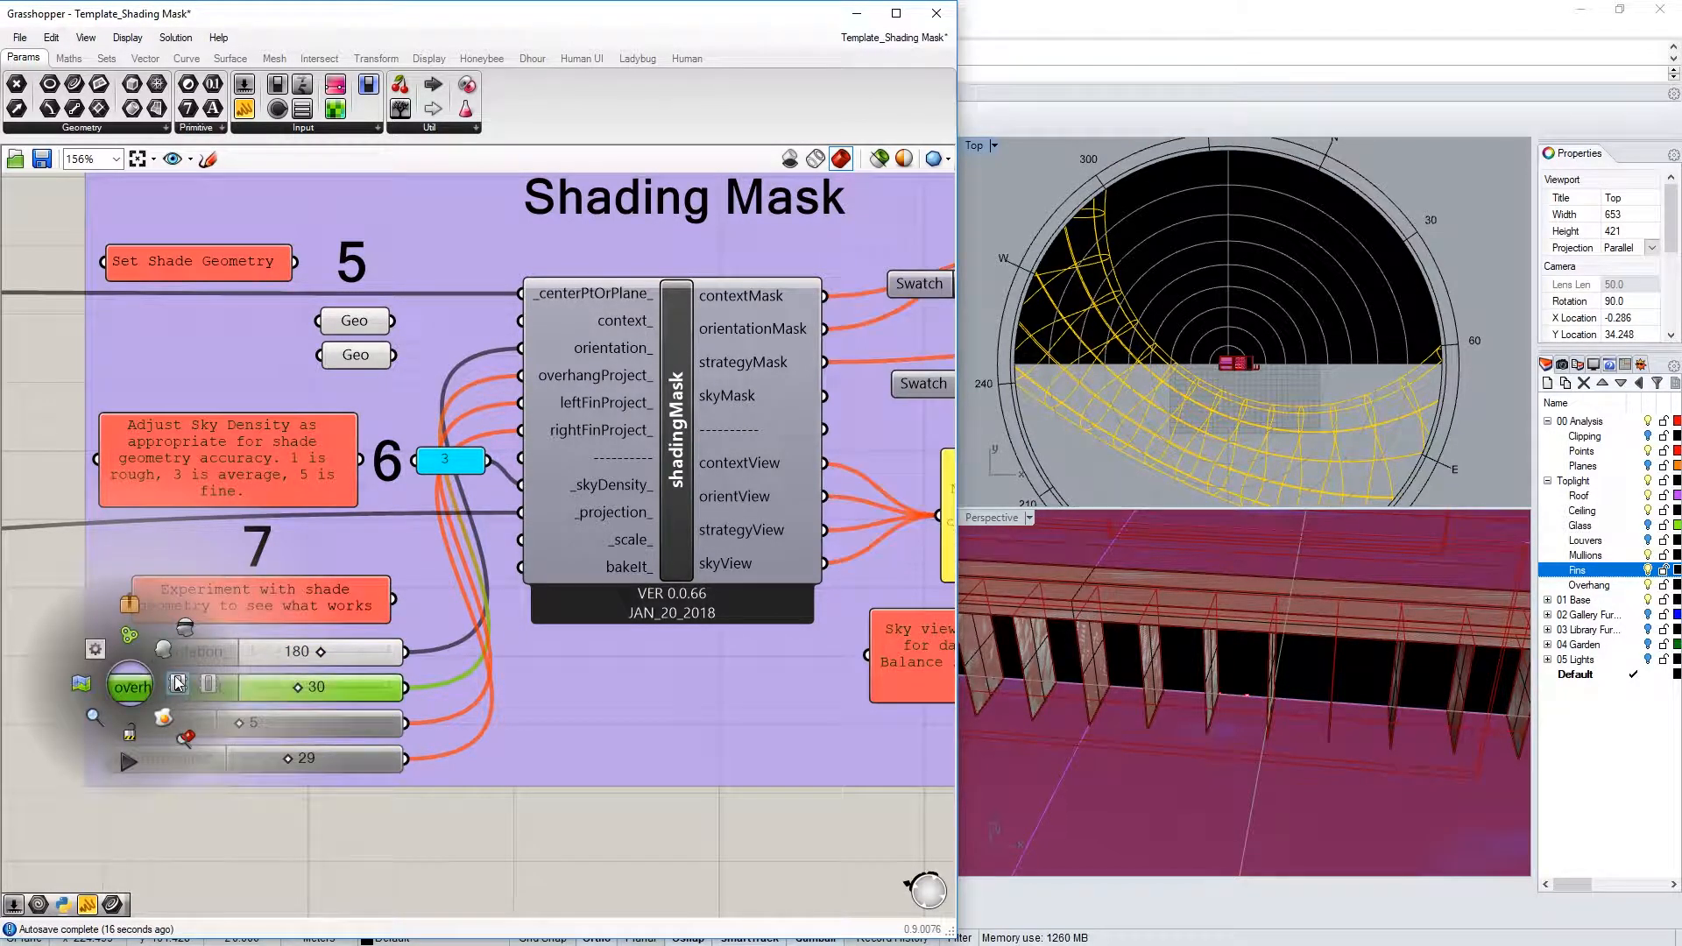
Try overhang projections of 10 and then 80
click(226, 689)
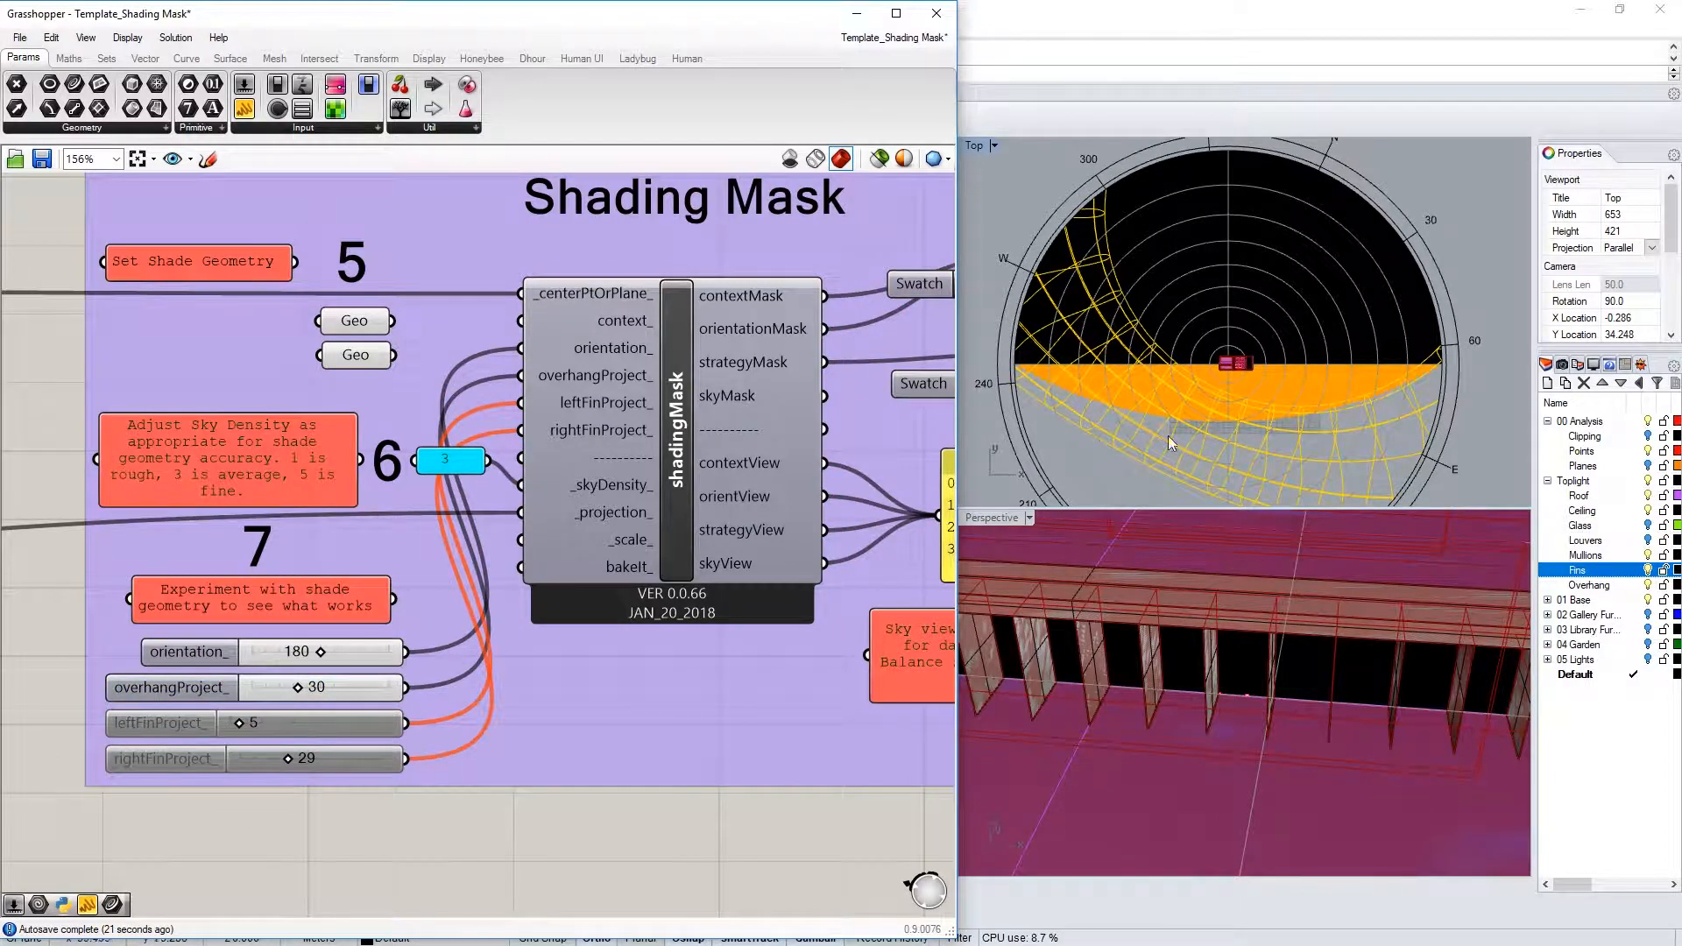
scroll(987, 377, up, 2)
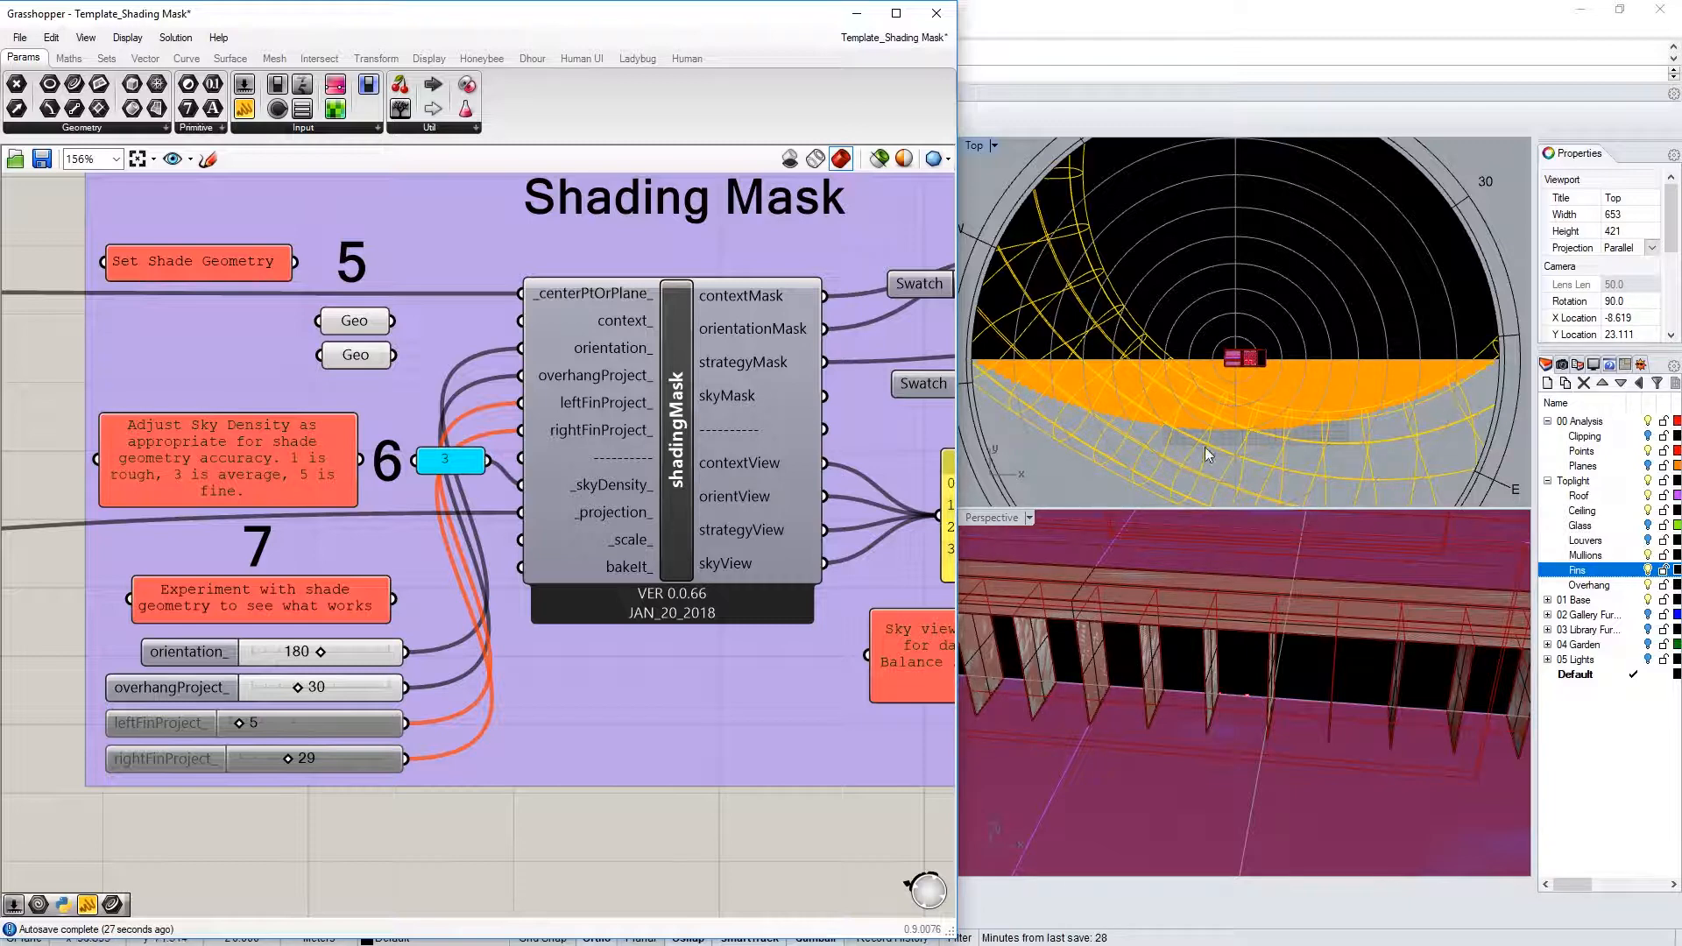
double_click(320, 696)
text(10)
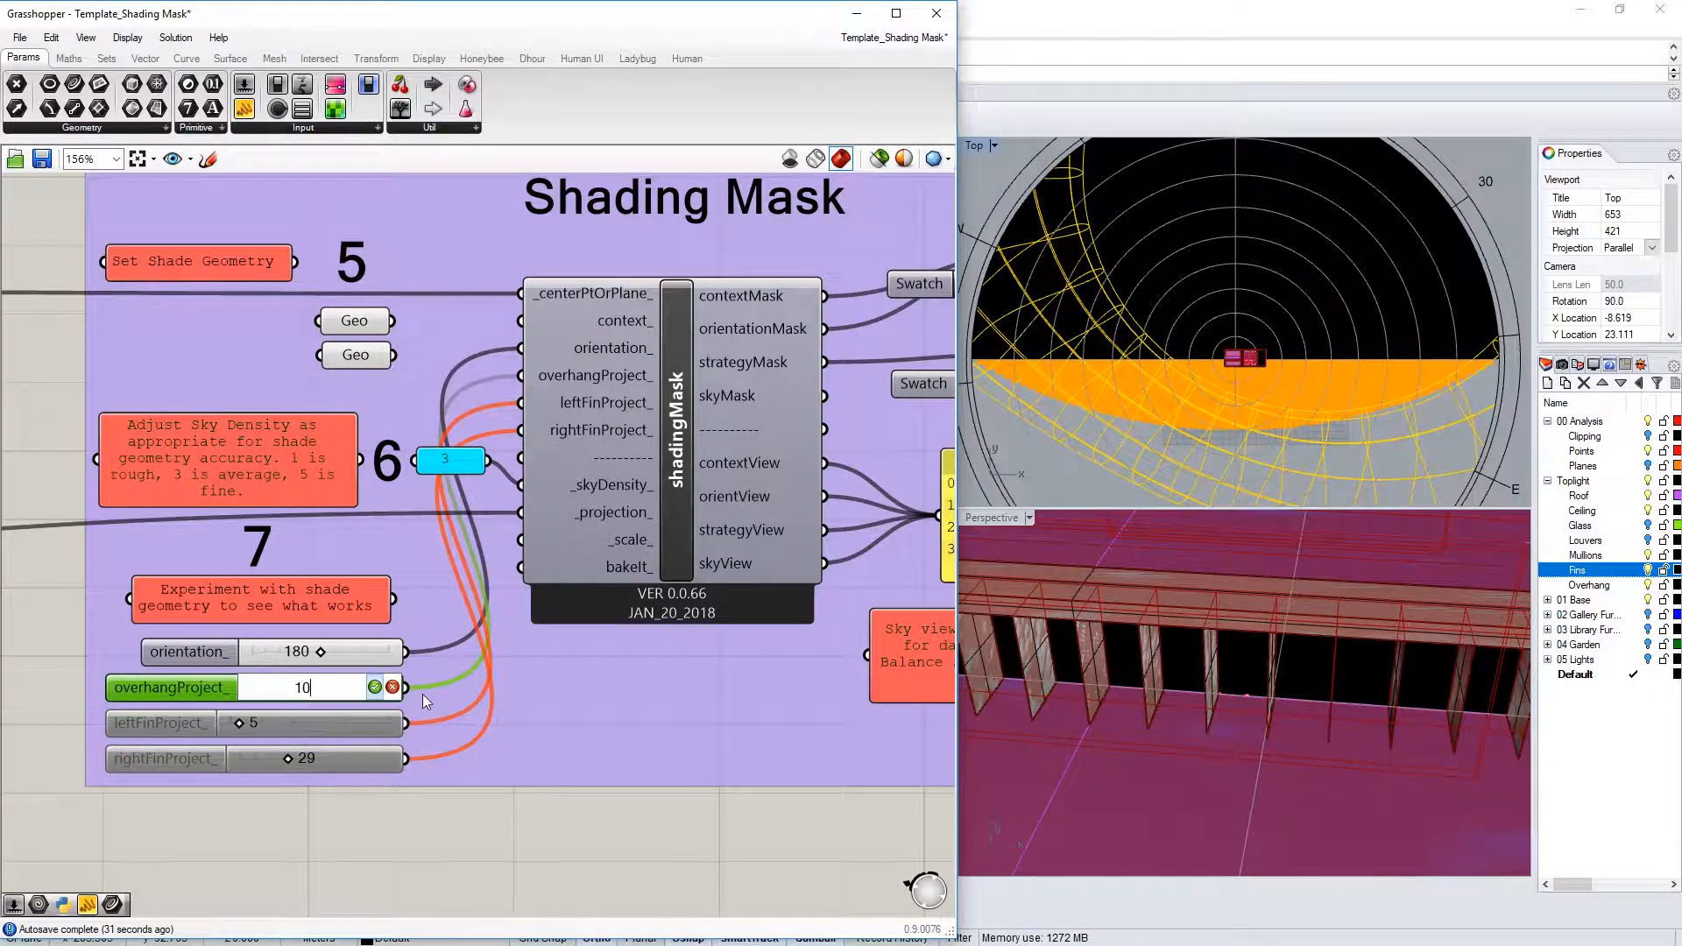
key(Return)
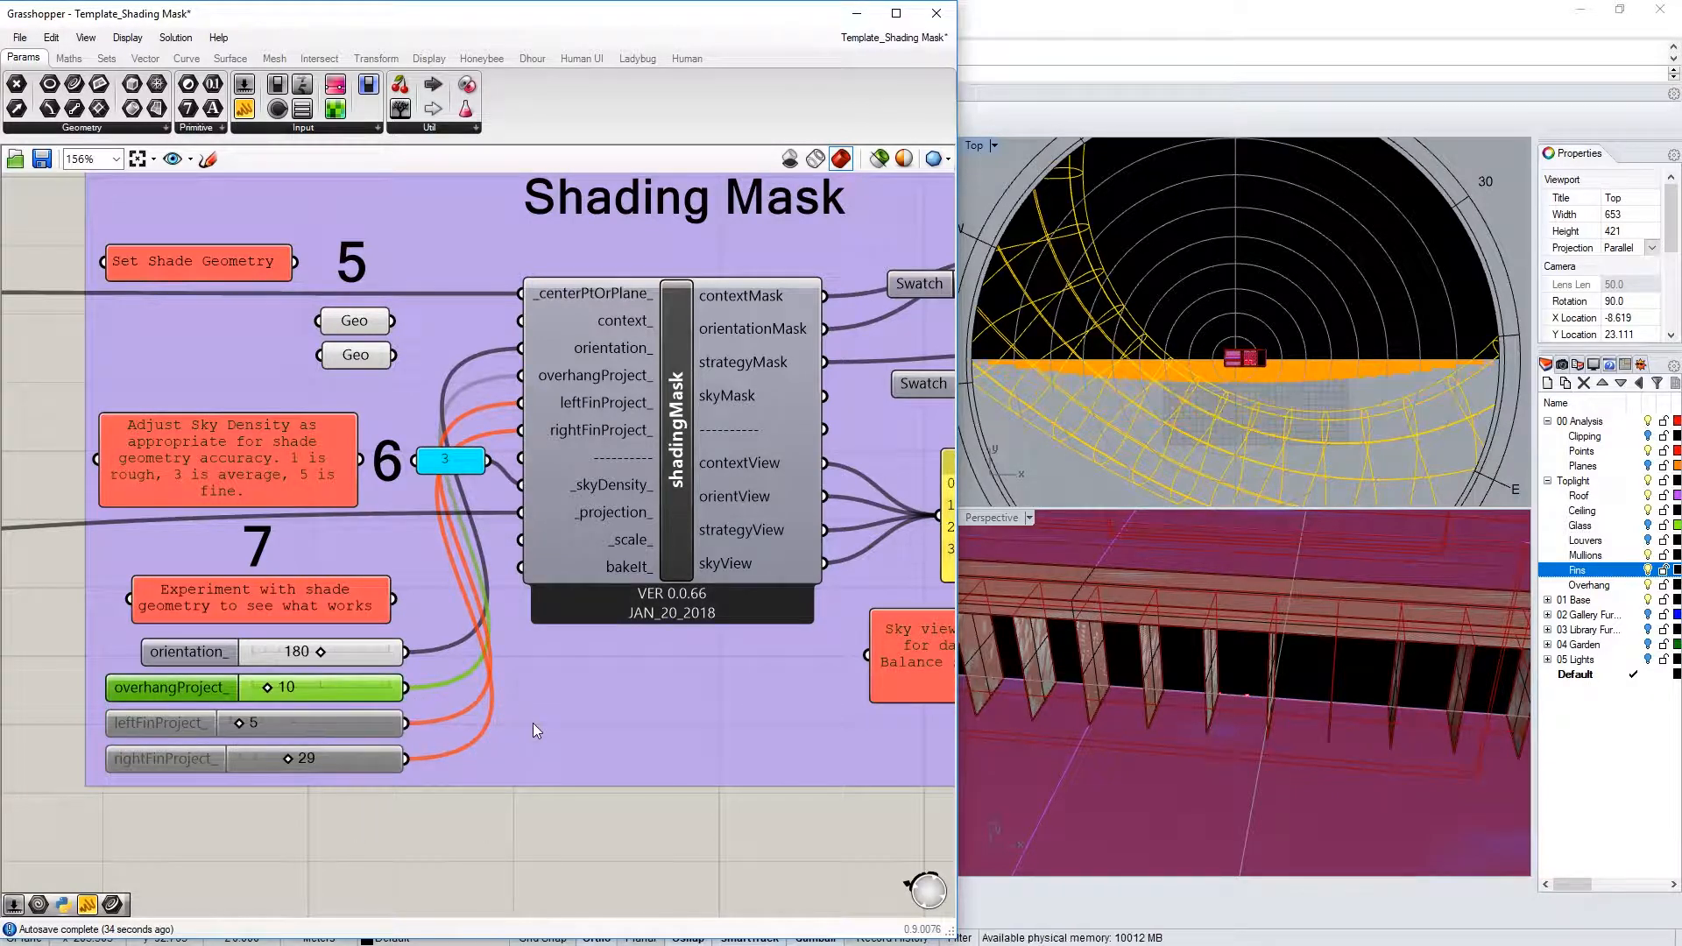
double_click(297, 689)
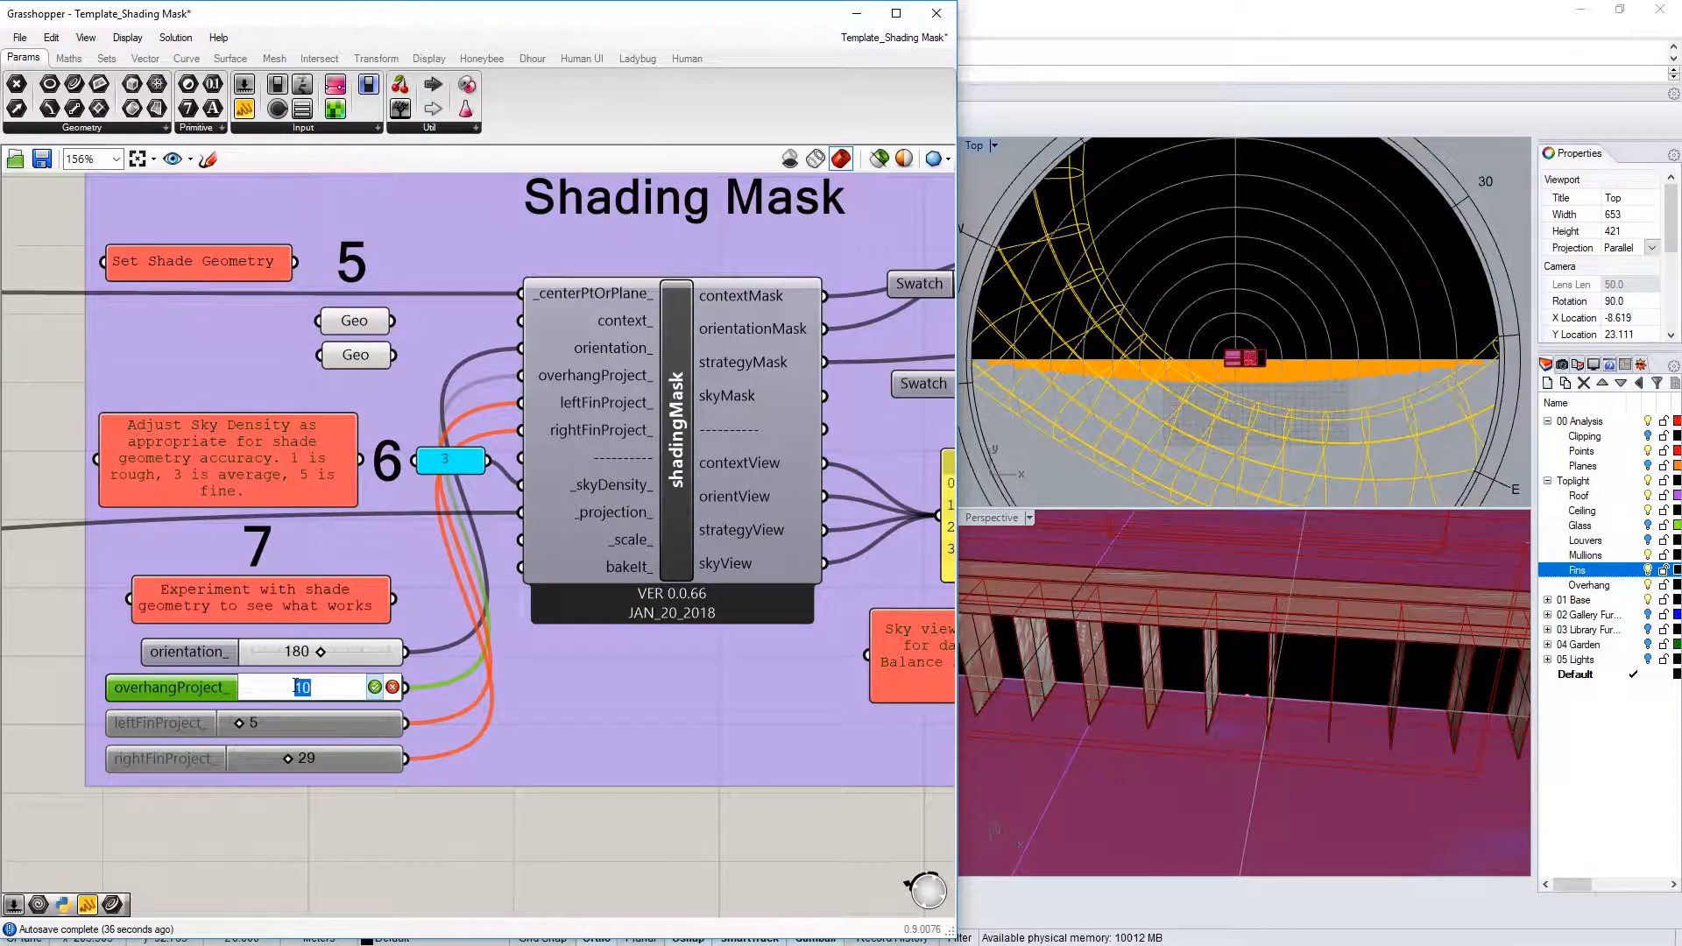
text(80)
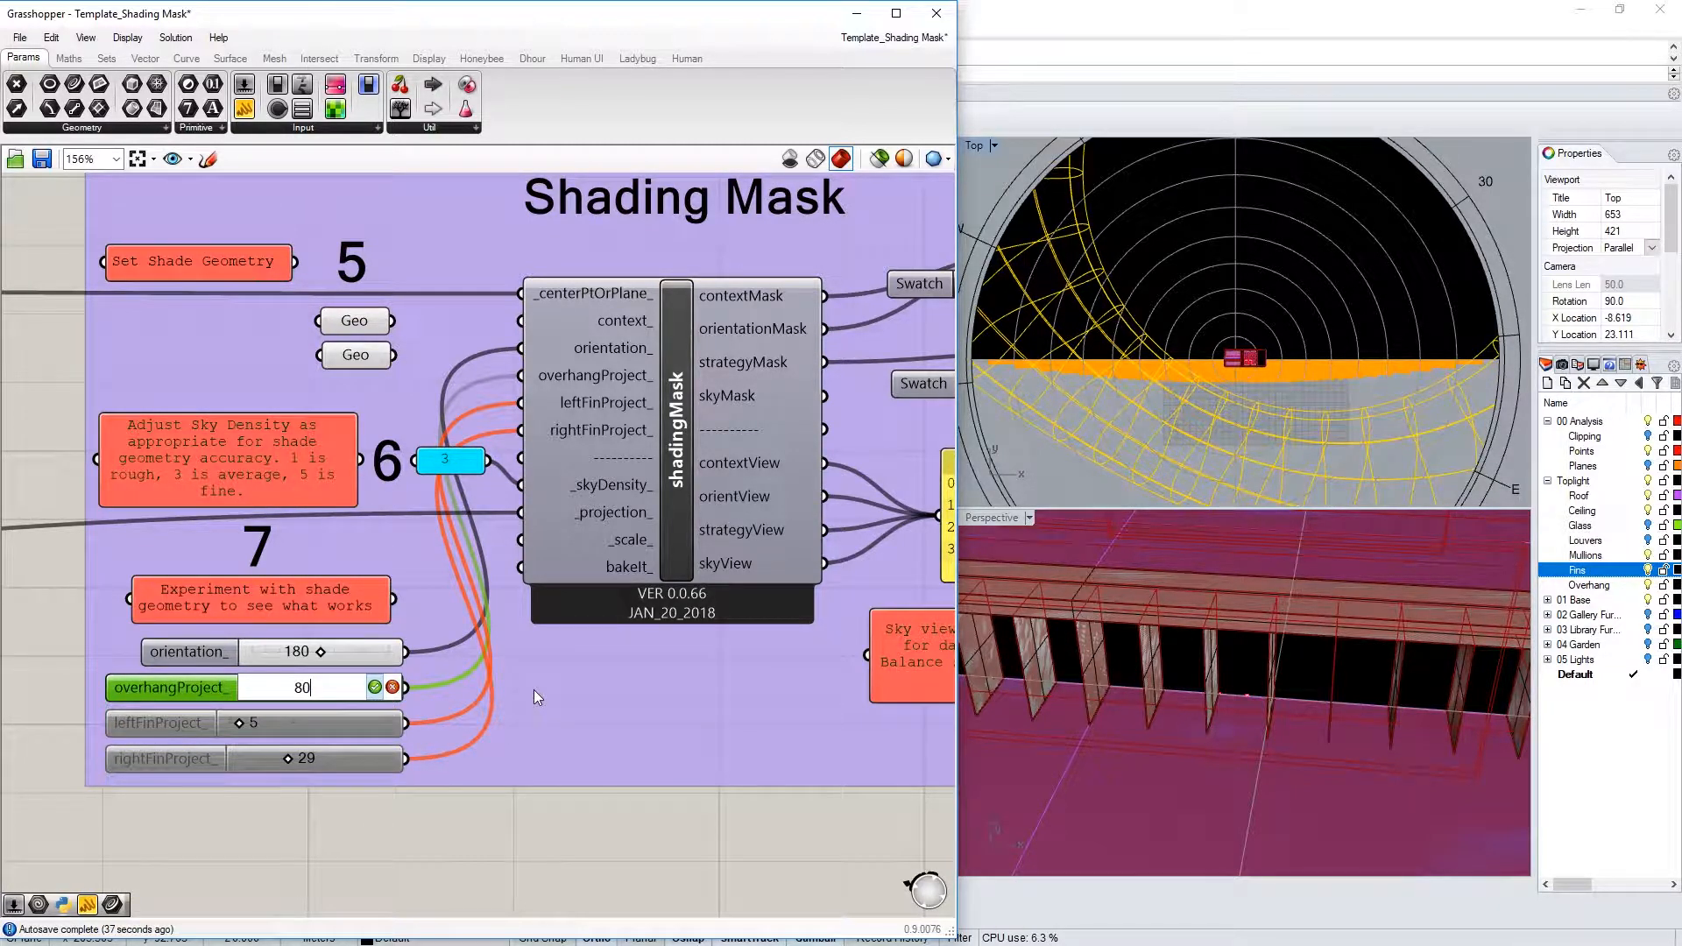
key(Return)
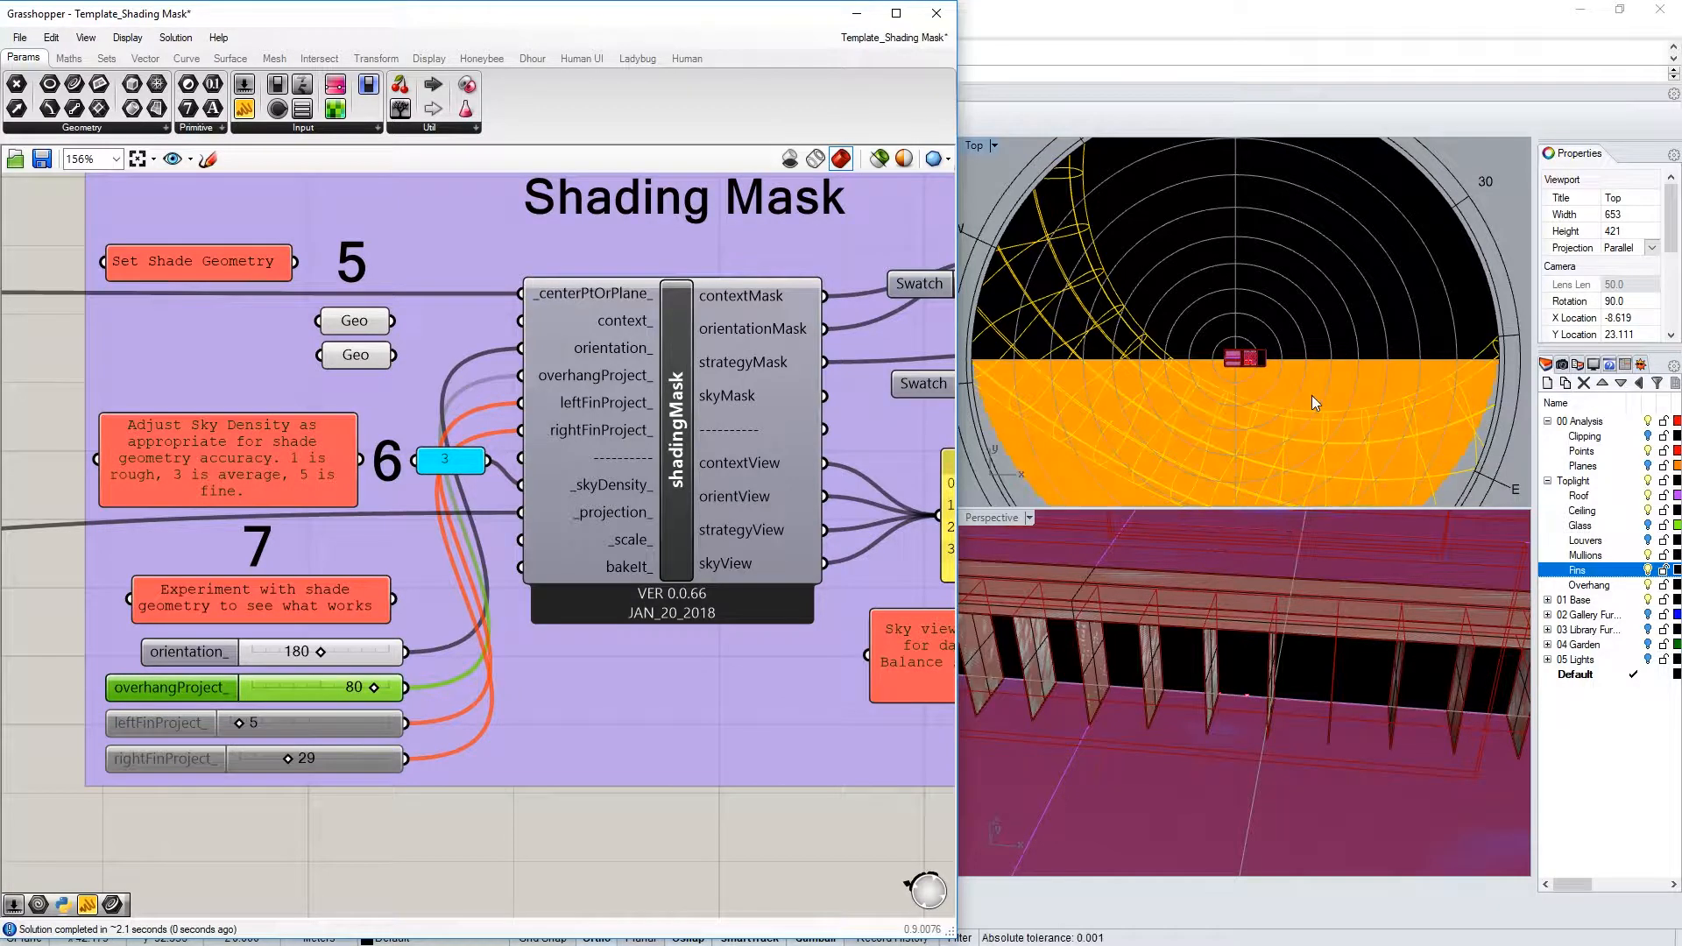
Settle the overhang projection at 20
scroll(1305, 377, down, 3)
scroll(1281, 375, up, 3)
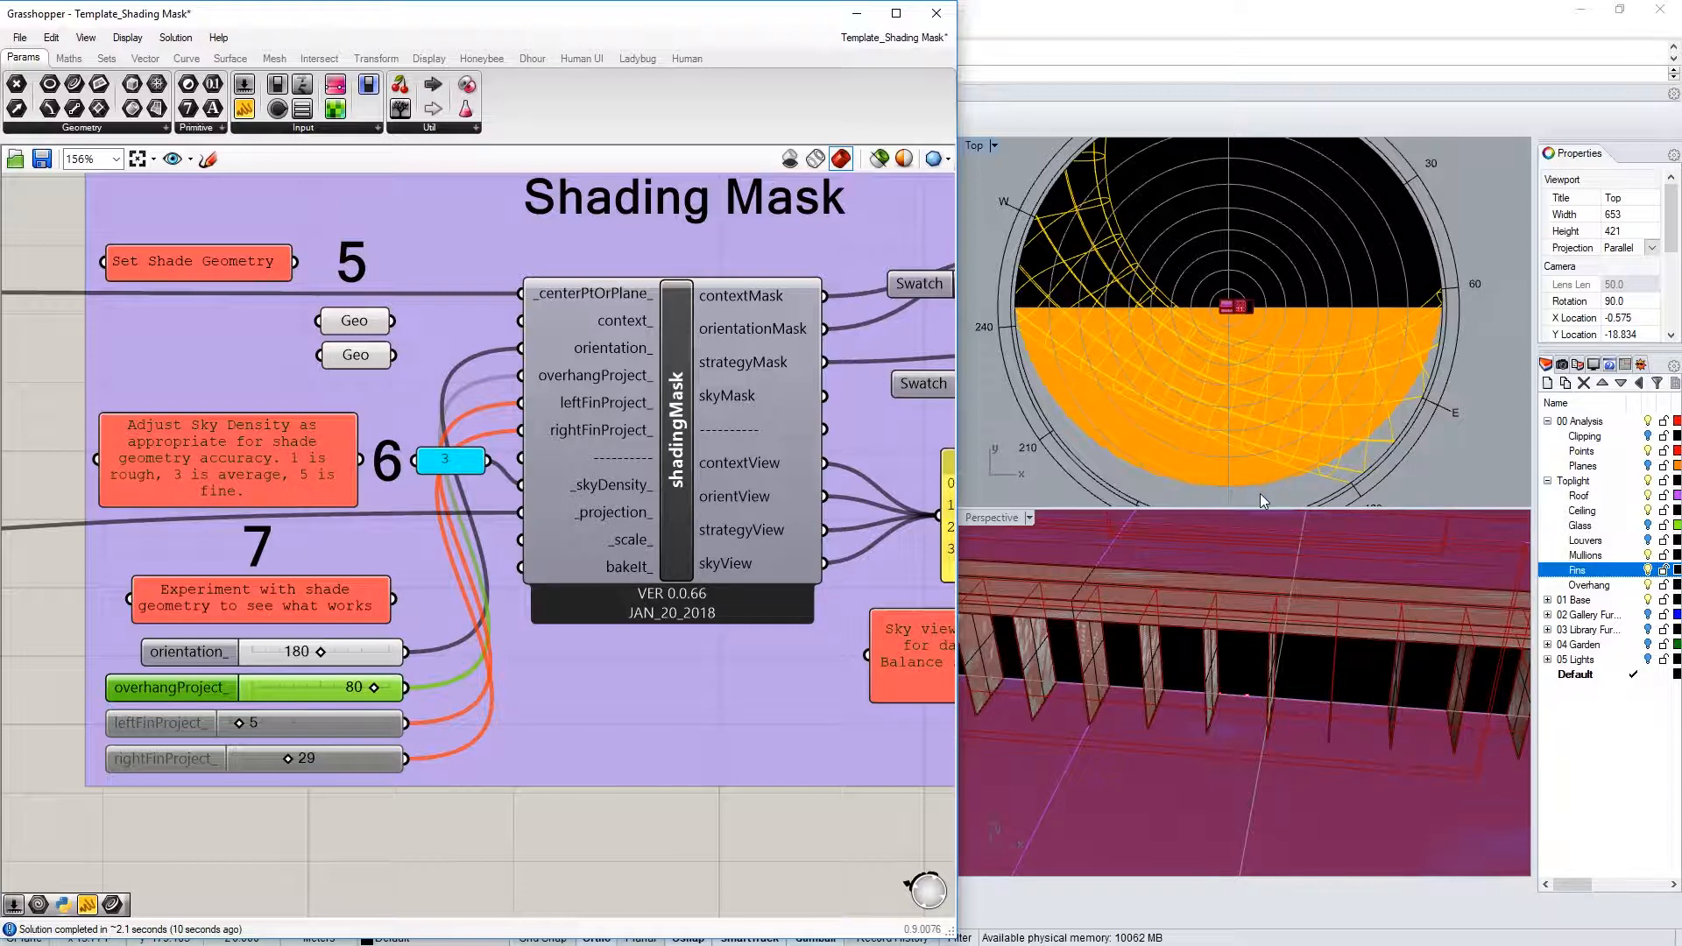
double_click(375, 689)
text(20)
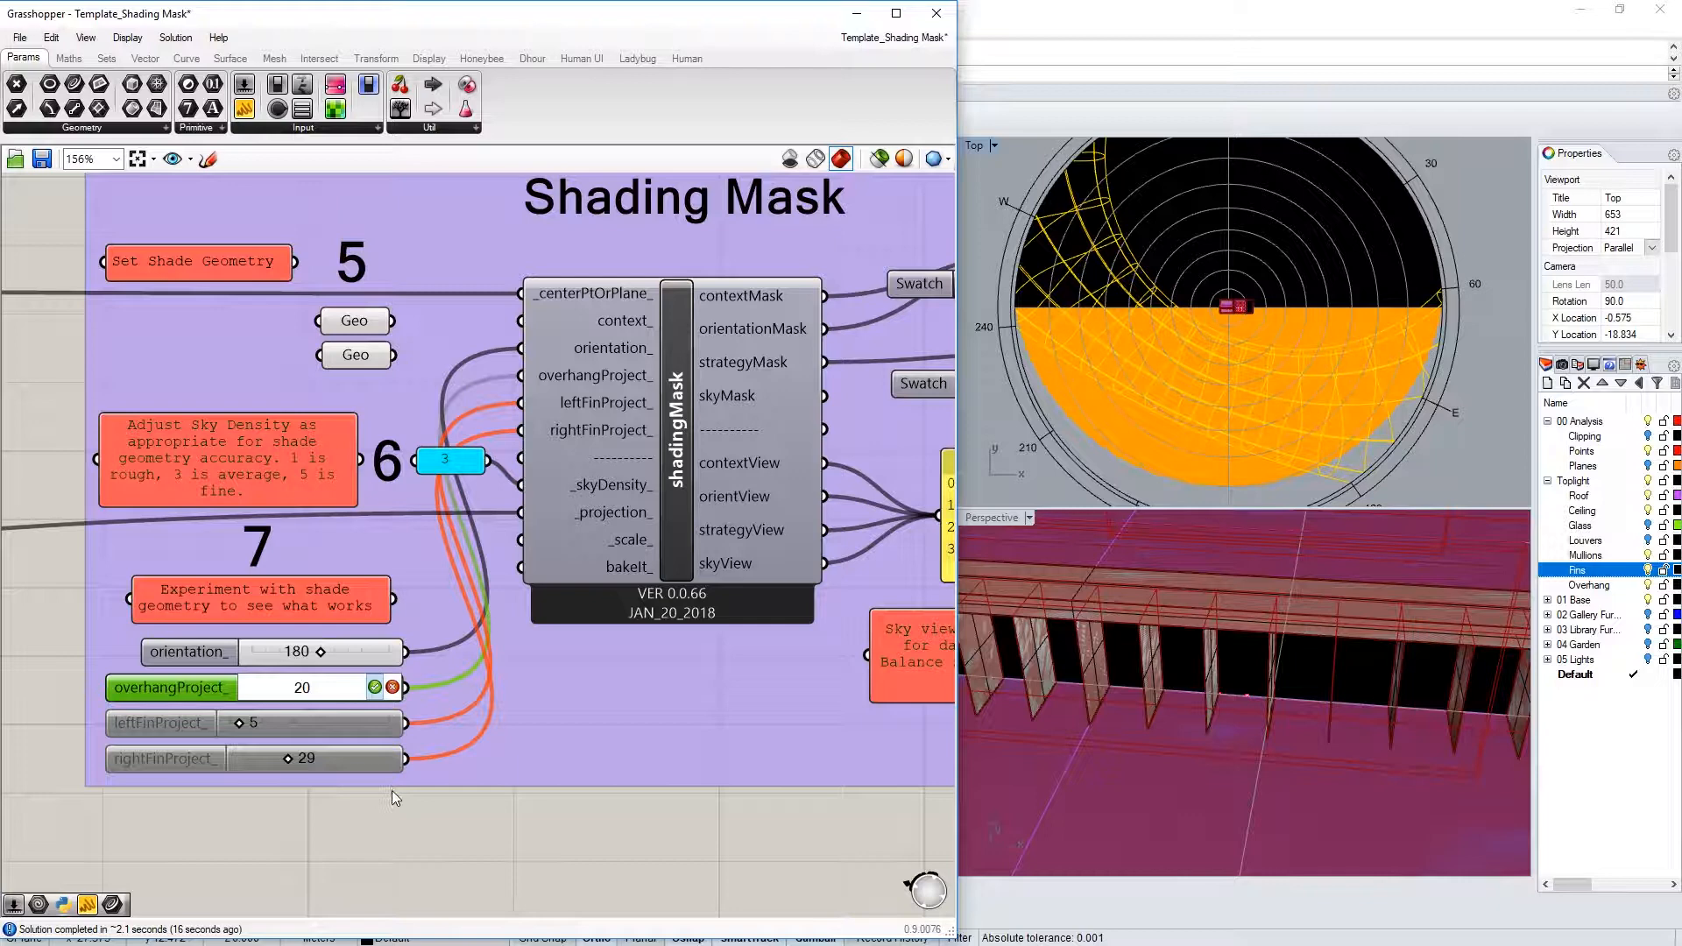
key(Return)
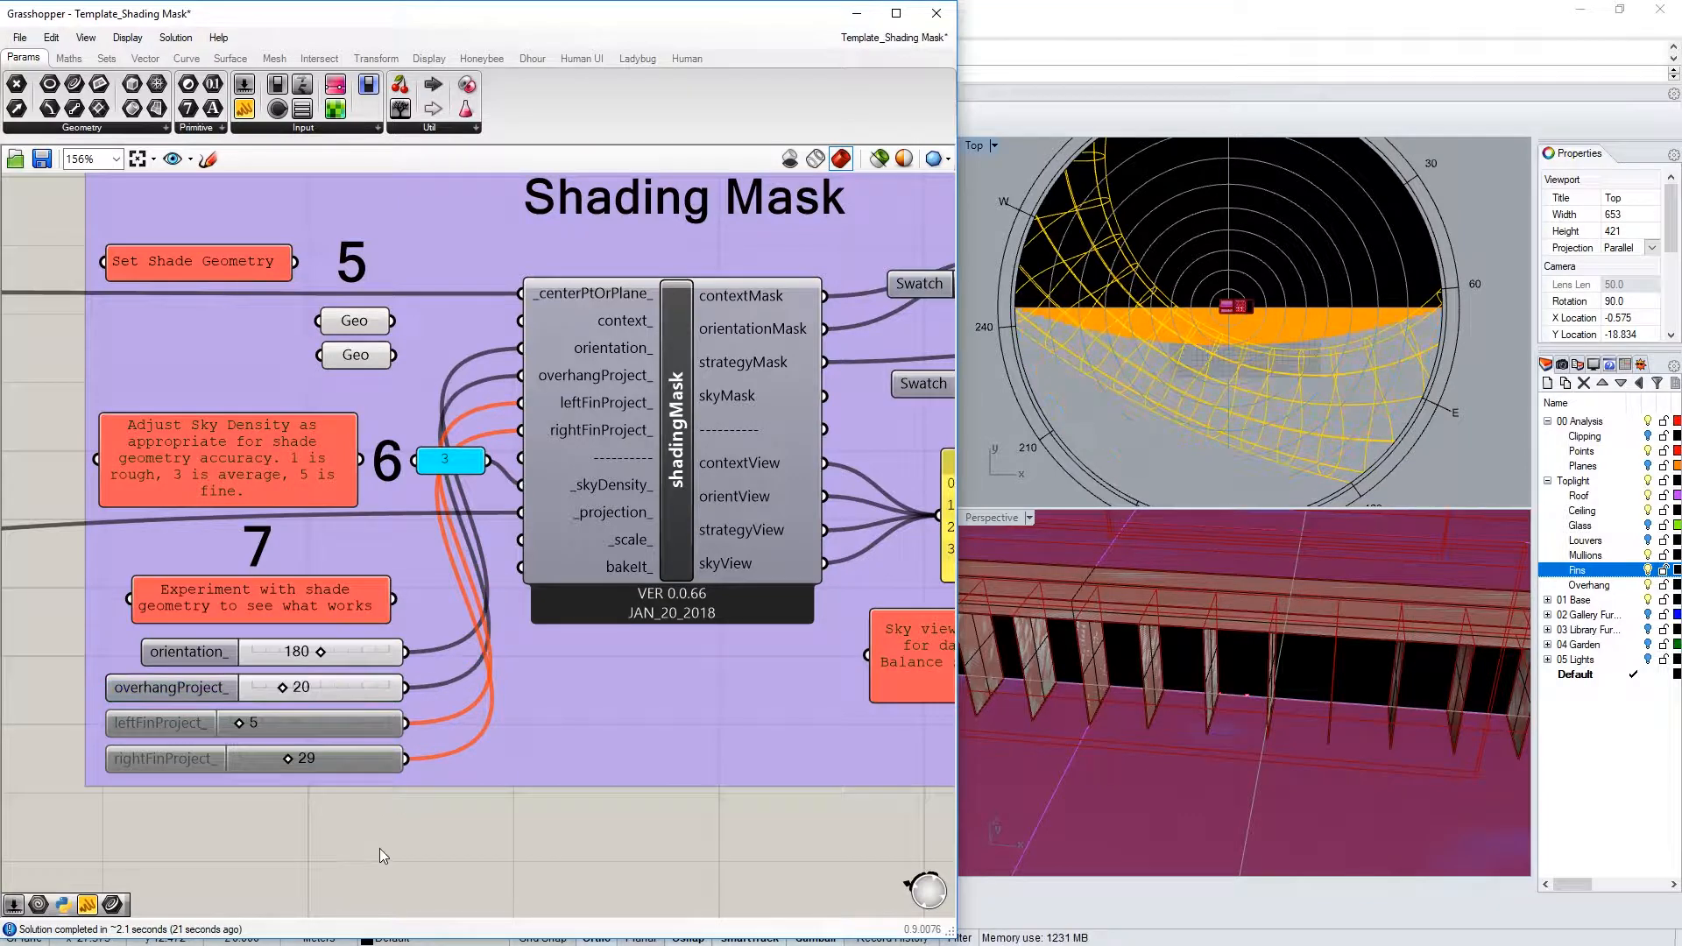
Enable the left fin input, drag its projection to 62, and nudge the right fin to 29
click(165, 723)
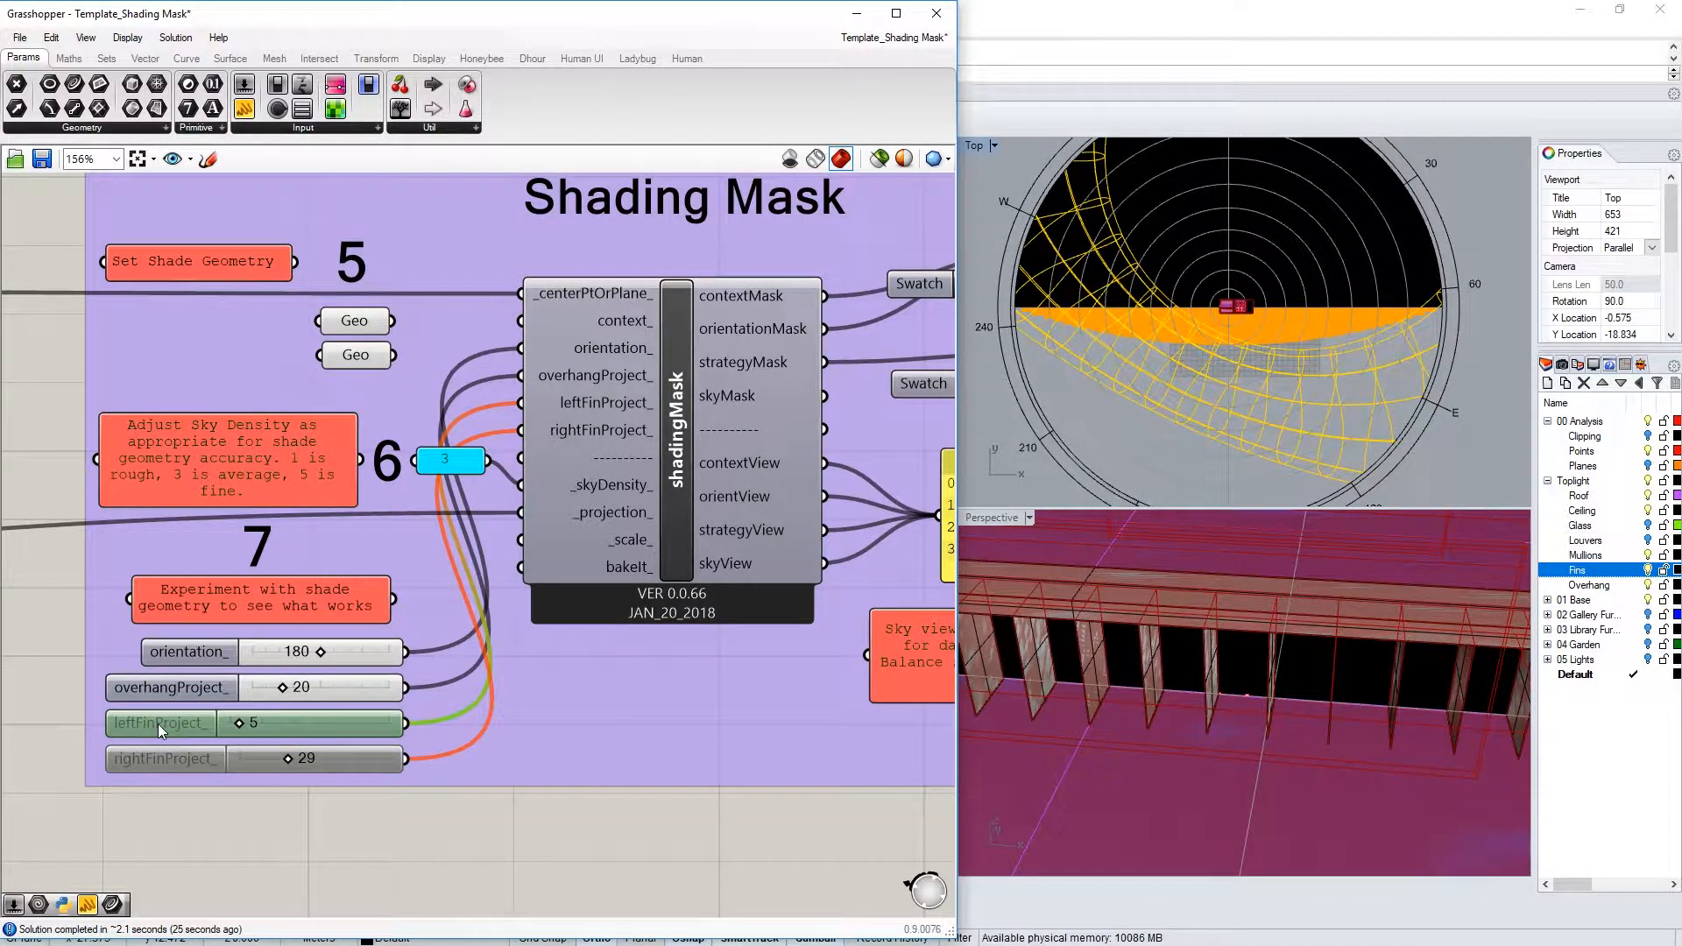
middle_click(158, 724)
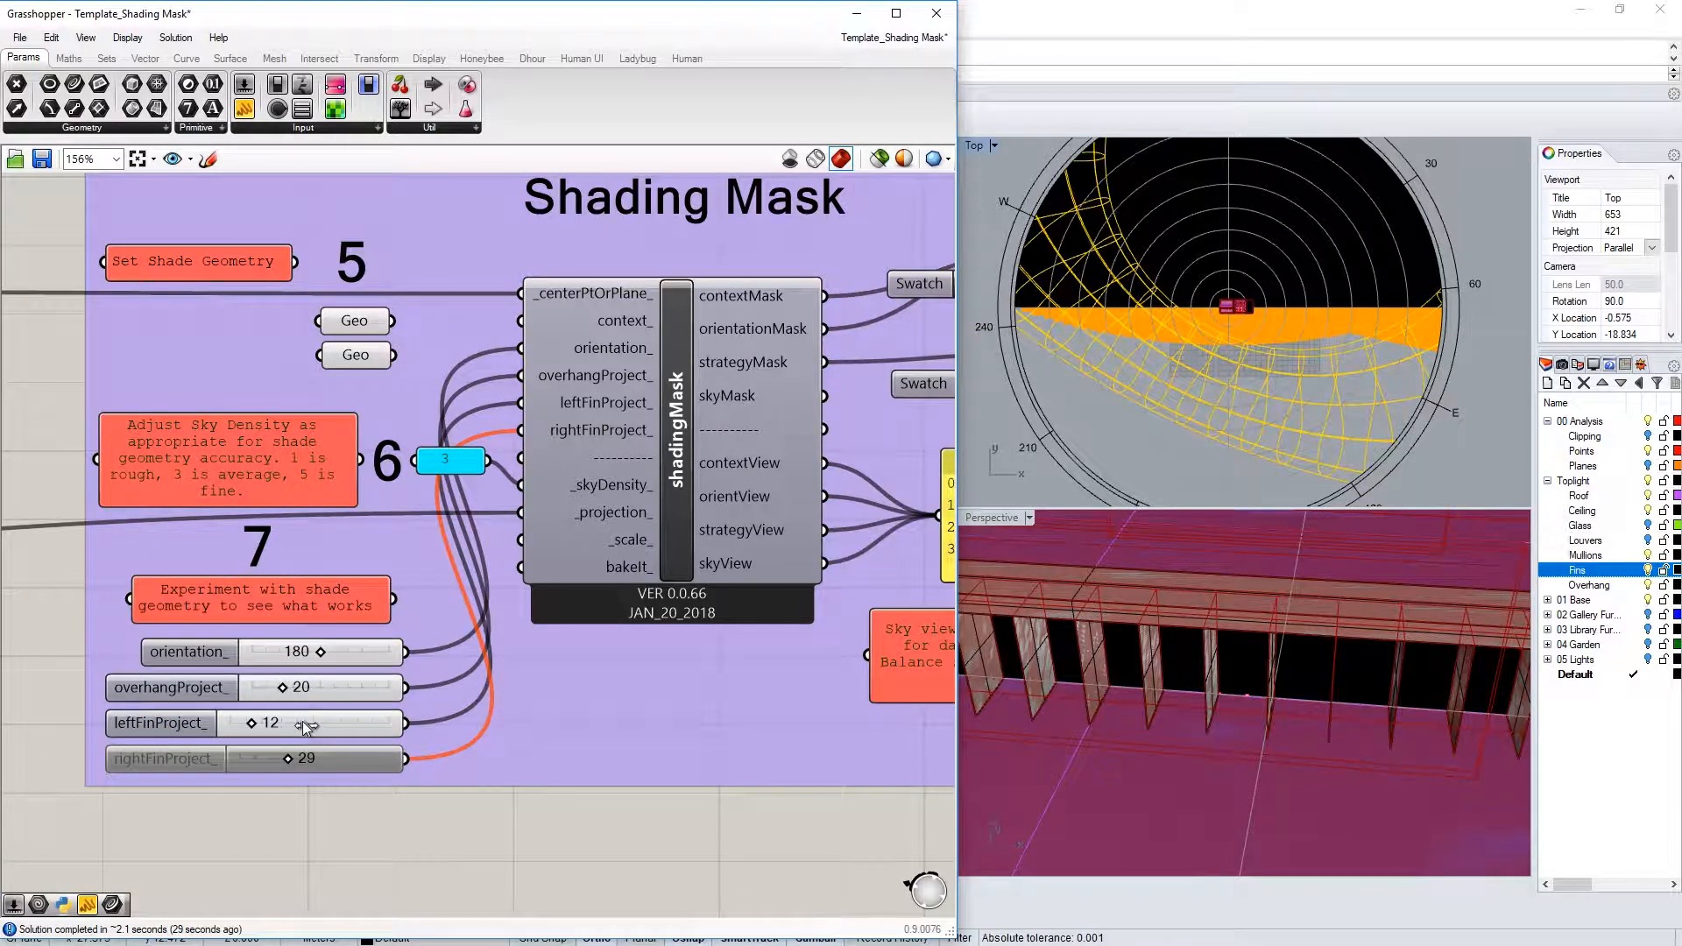
drag(304, 726, 334, 726)
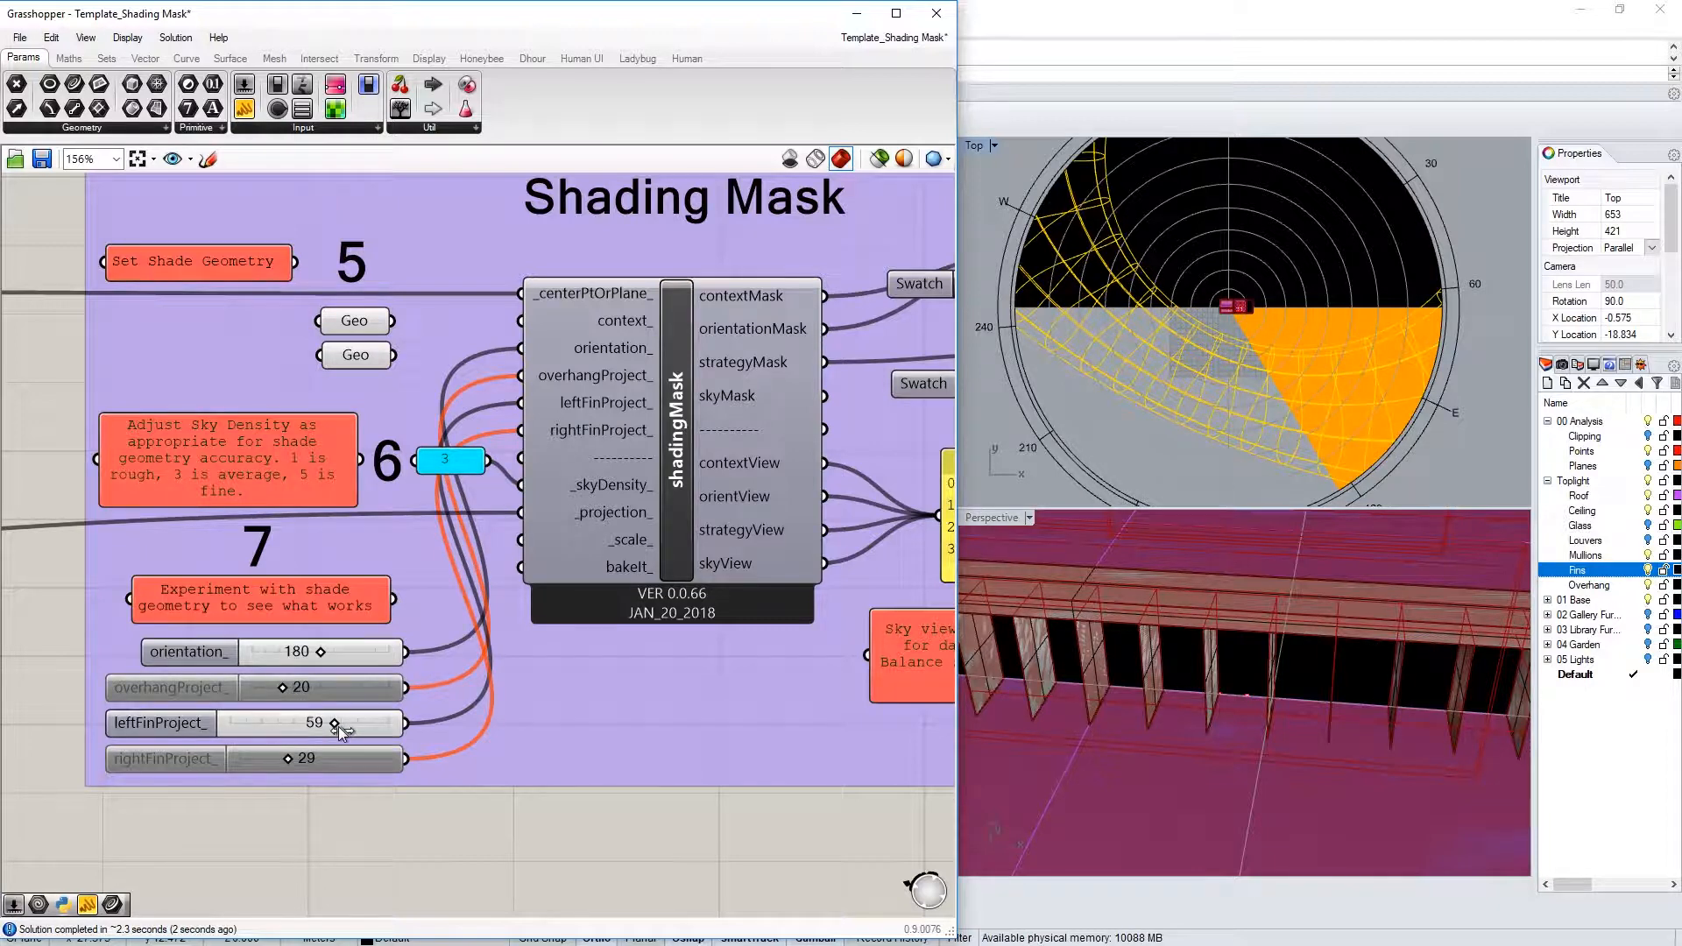
drag(338, 727, 342, 728)
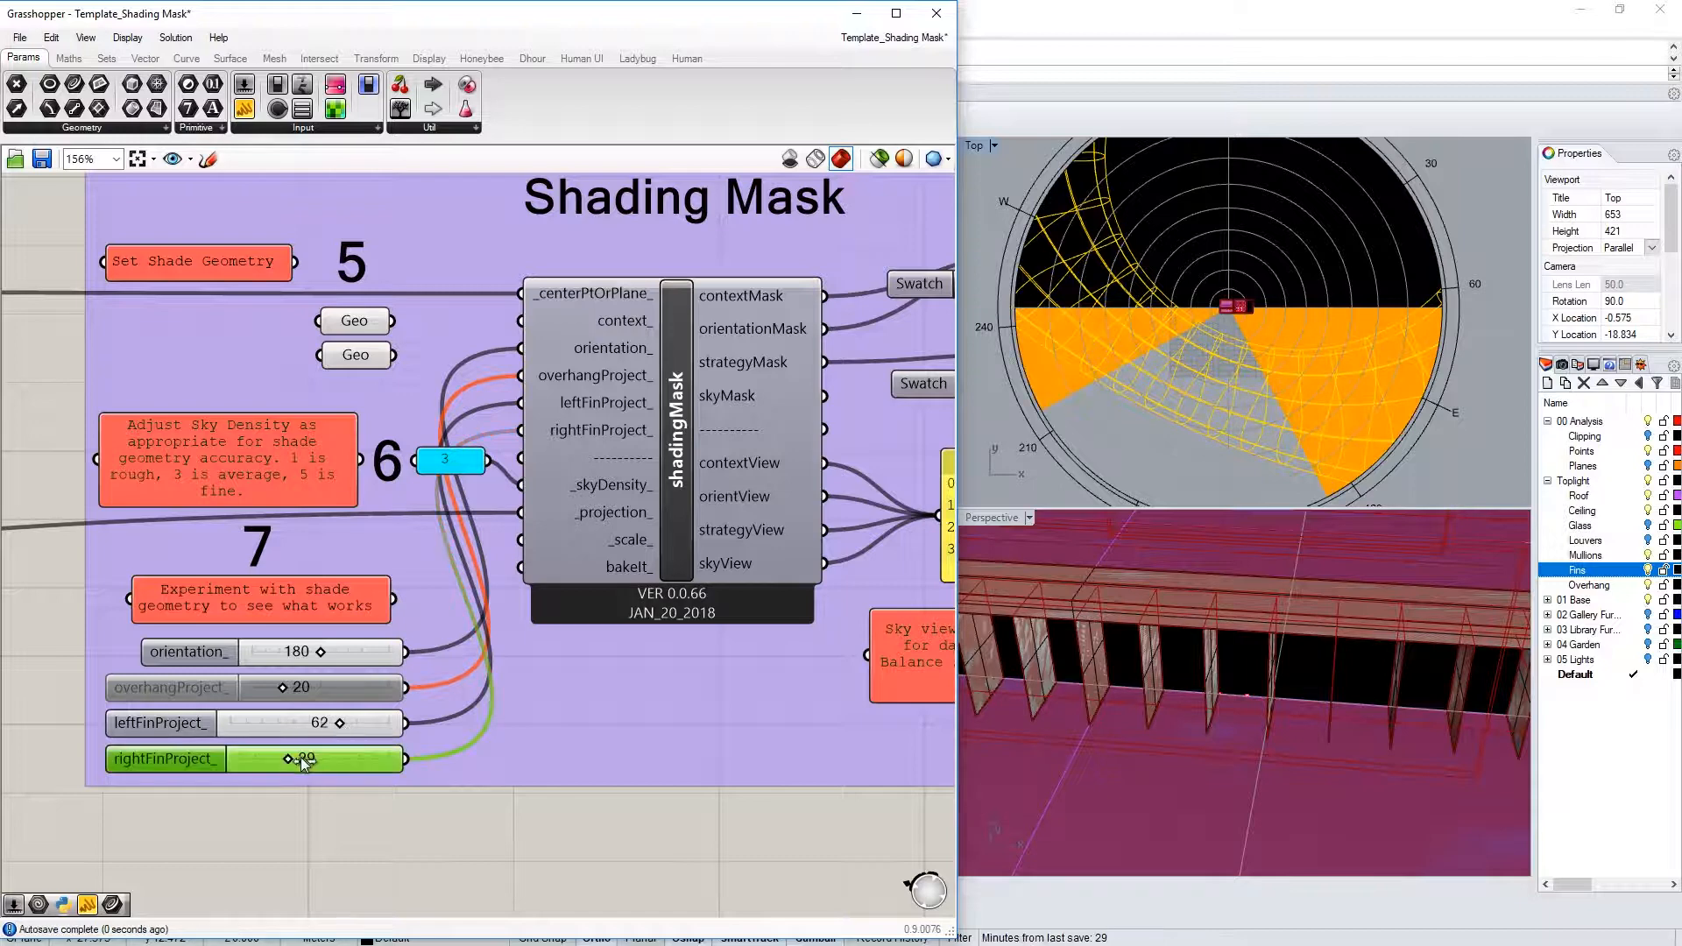
drag(308, 762, 329, 764)
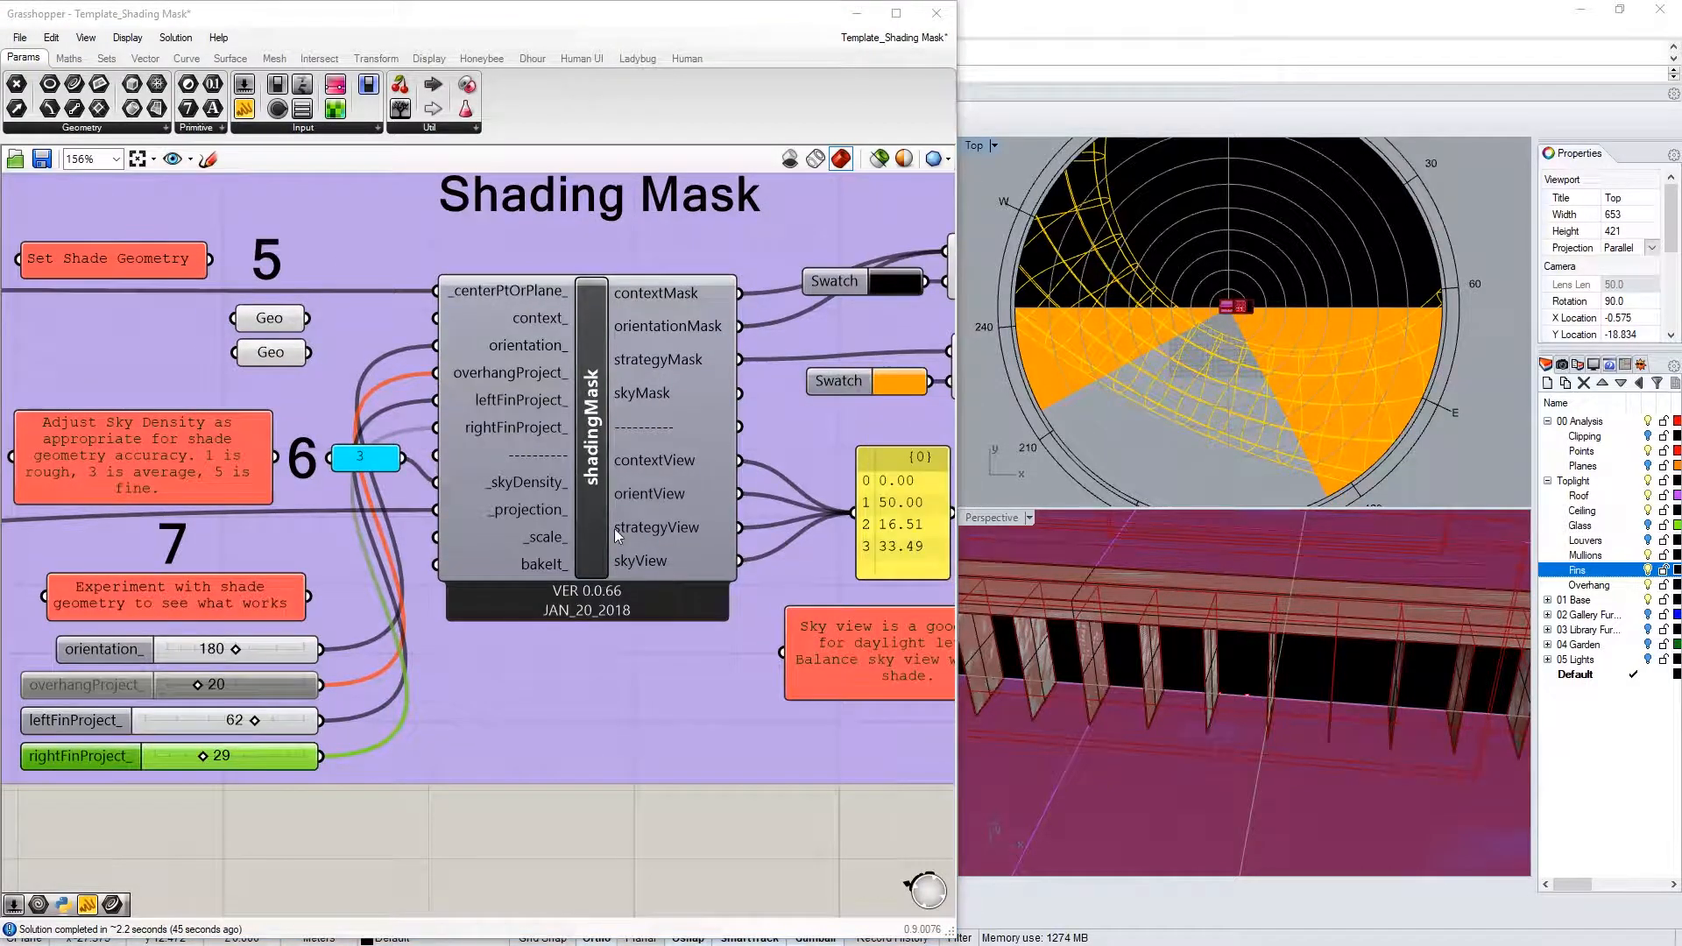
Disable the orientation and fin sliders and wire both Geo components into context_
click(373, 464)
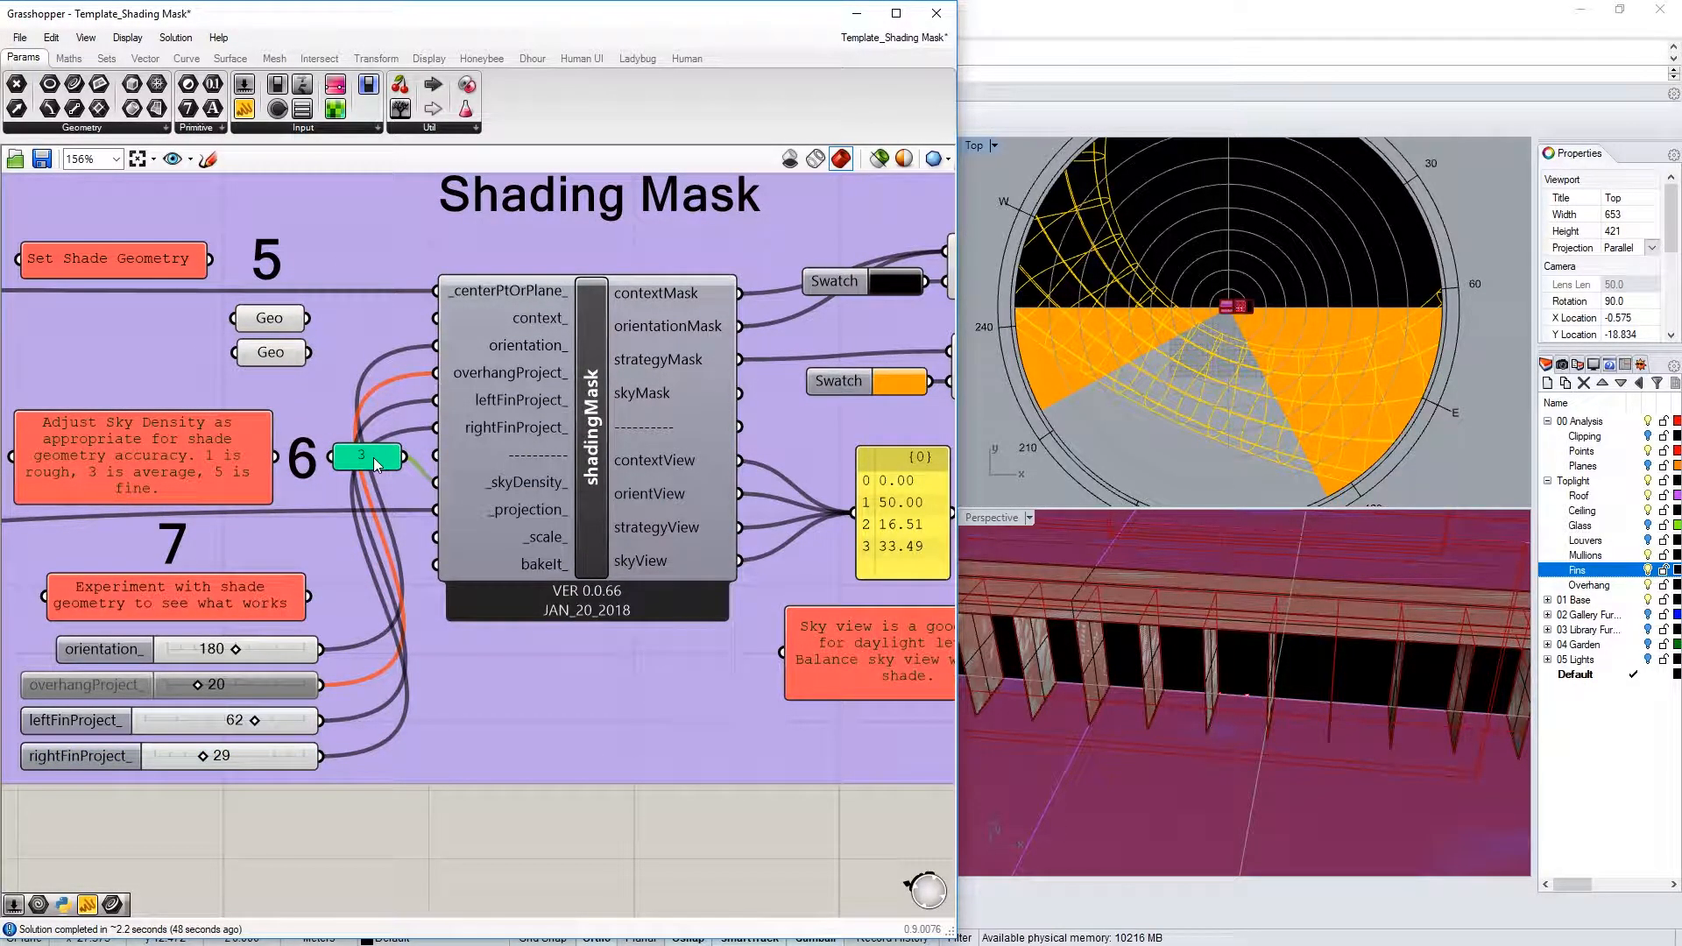
click(94, 664)
shift+click(110, 736)
shift+click(96, 756)
middle_click(96, 756)
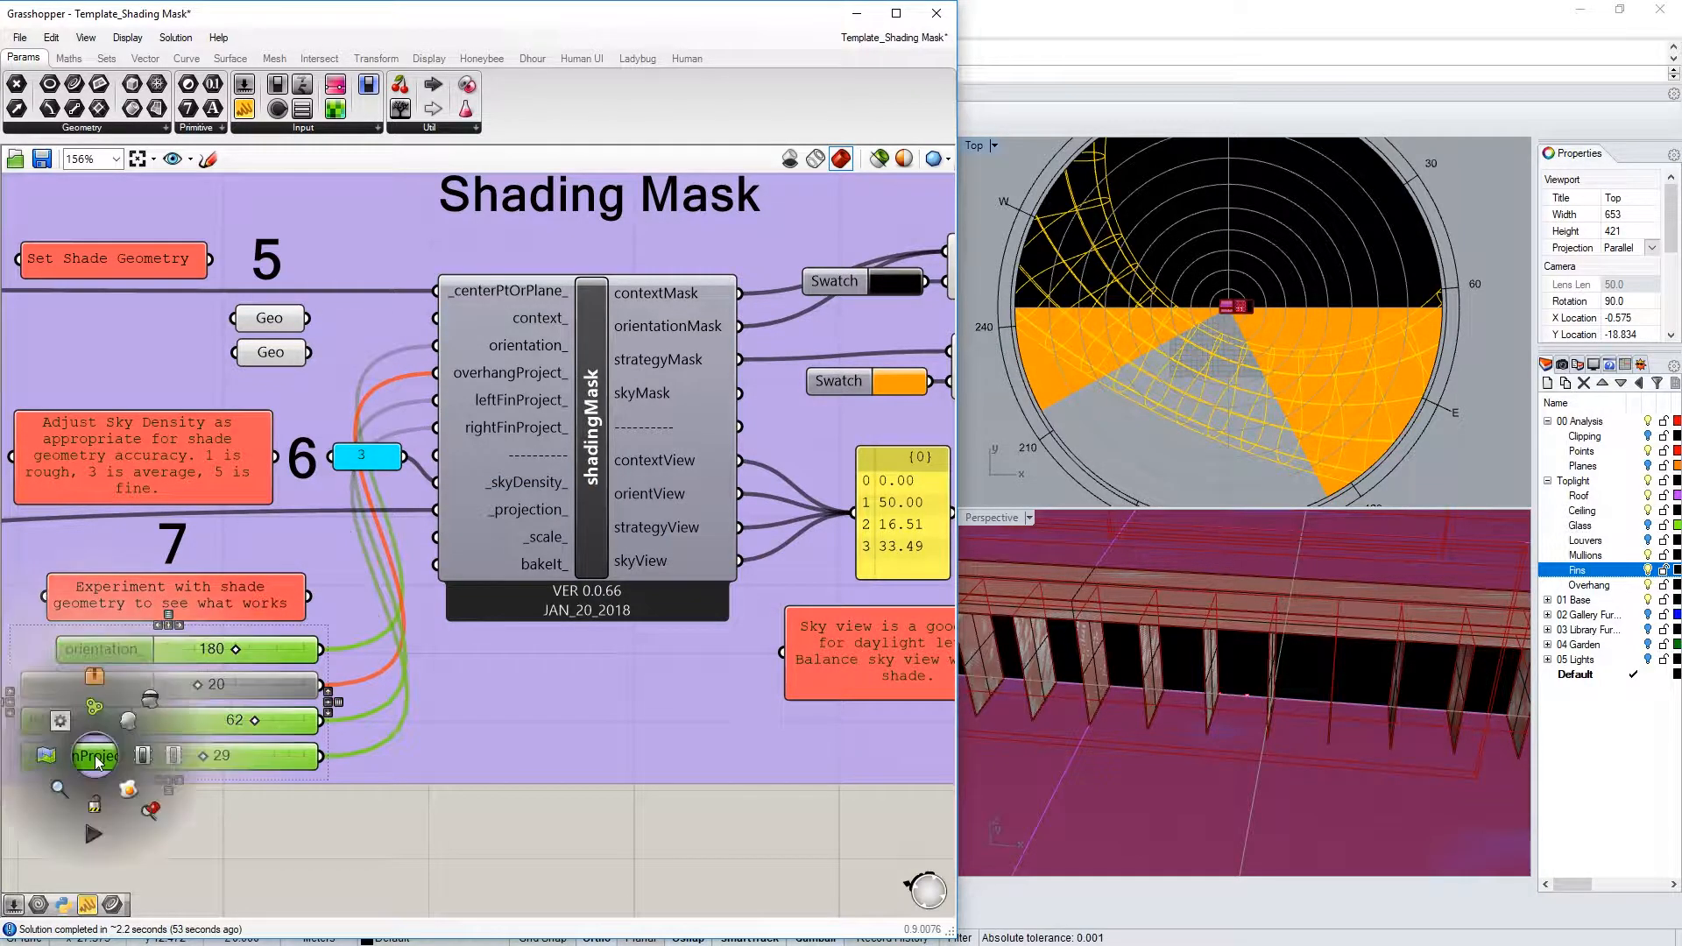
click(176, 758)
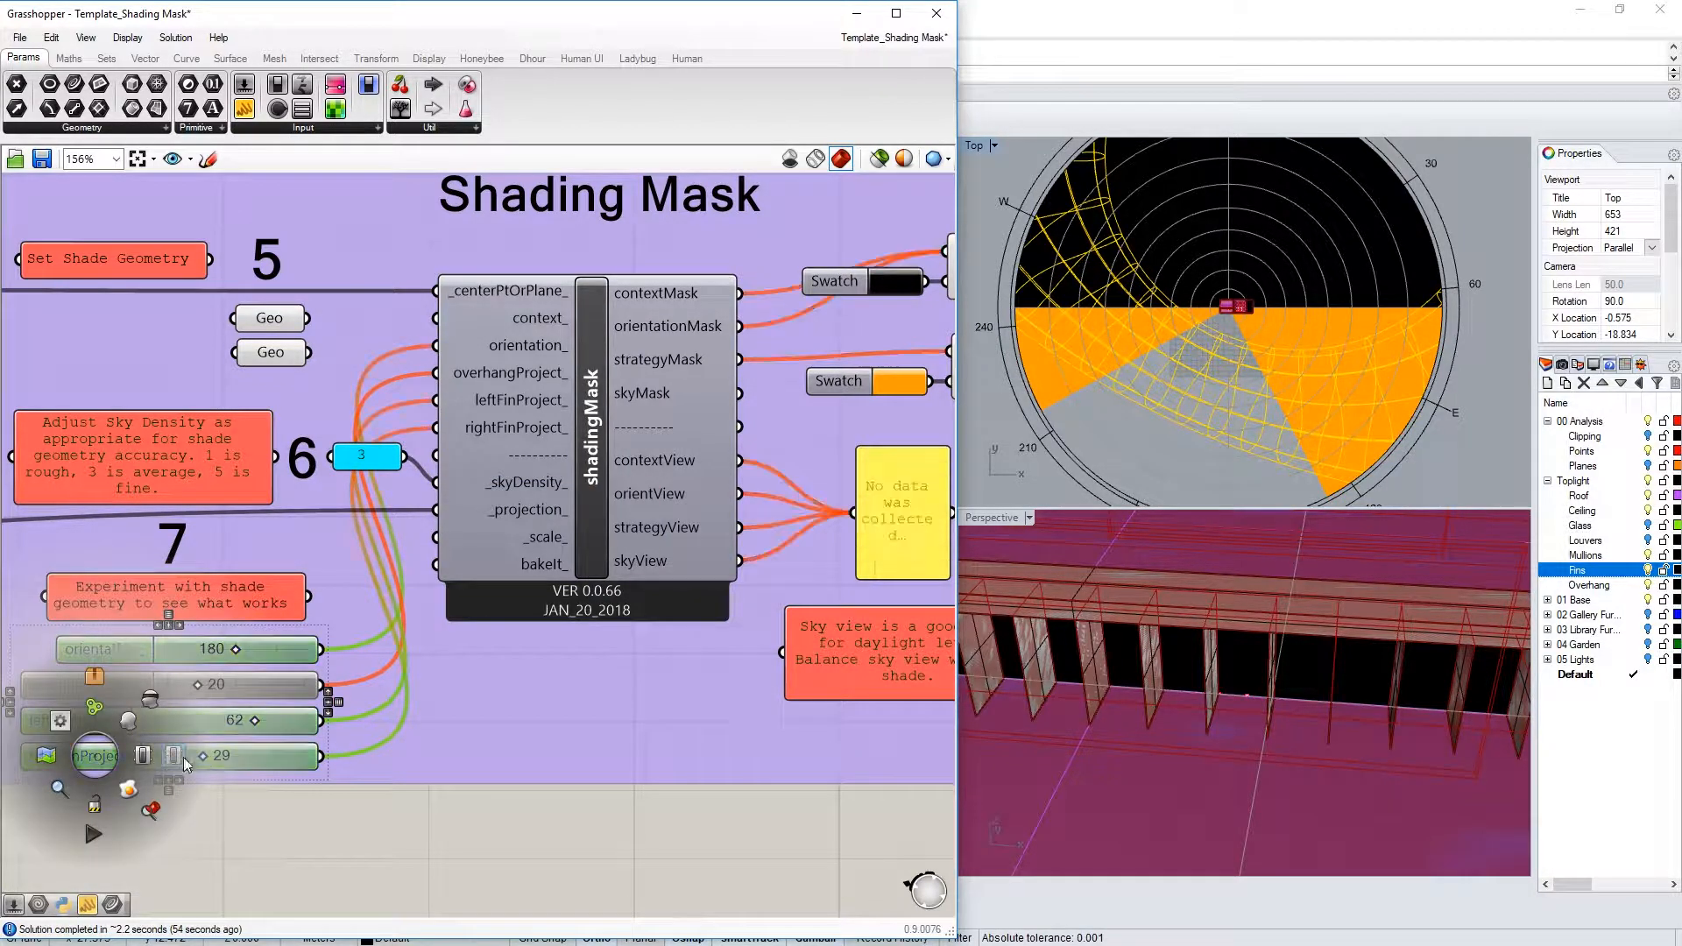
click(310, 847)
drag(307, 319, 449, 332)
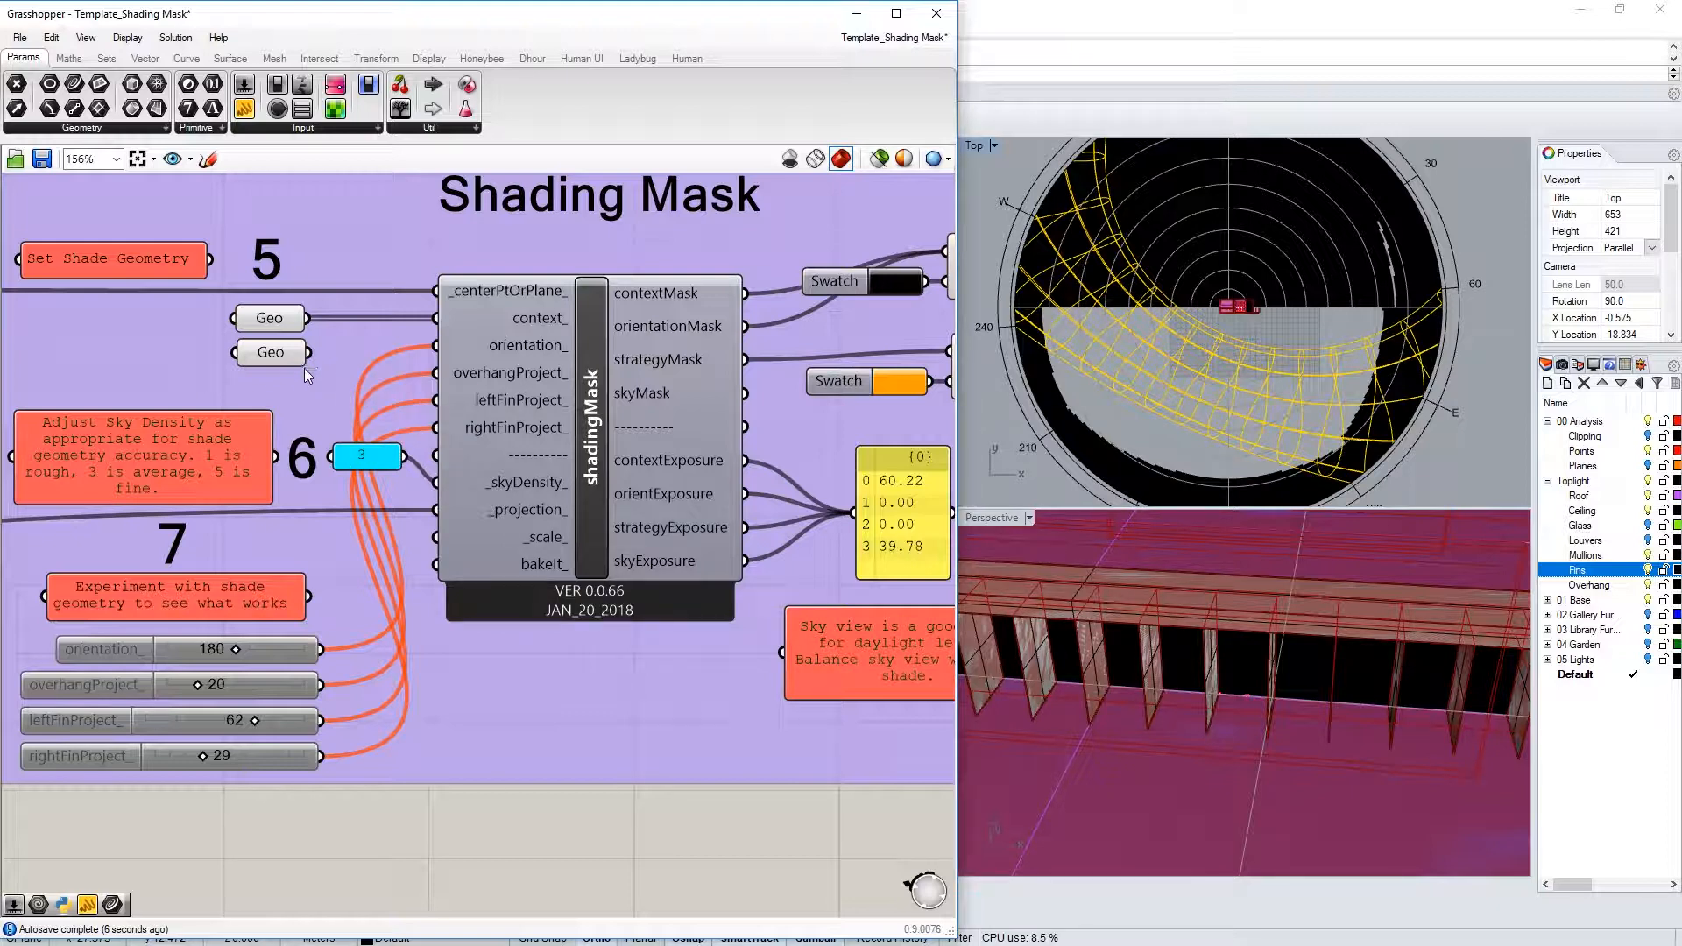
shift+drag(308, 352, 435, 318)
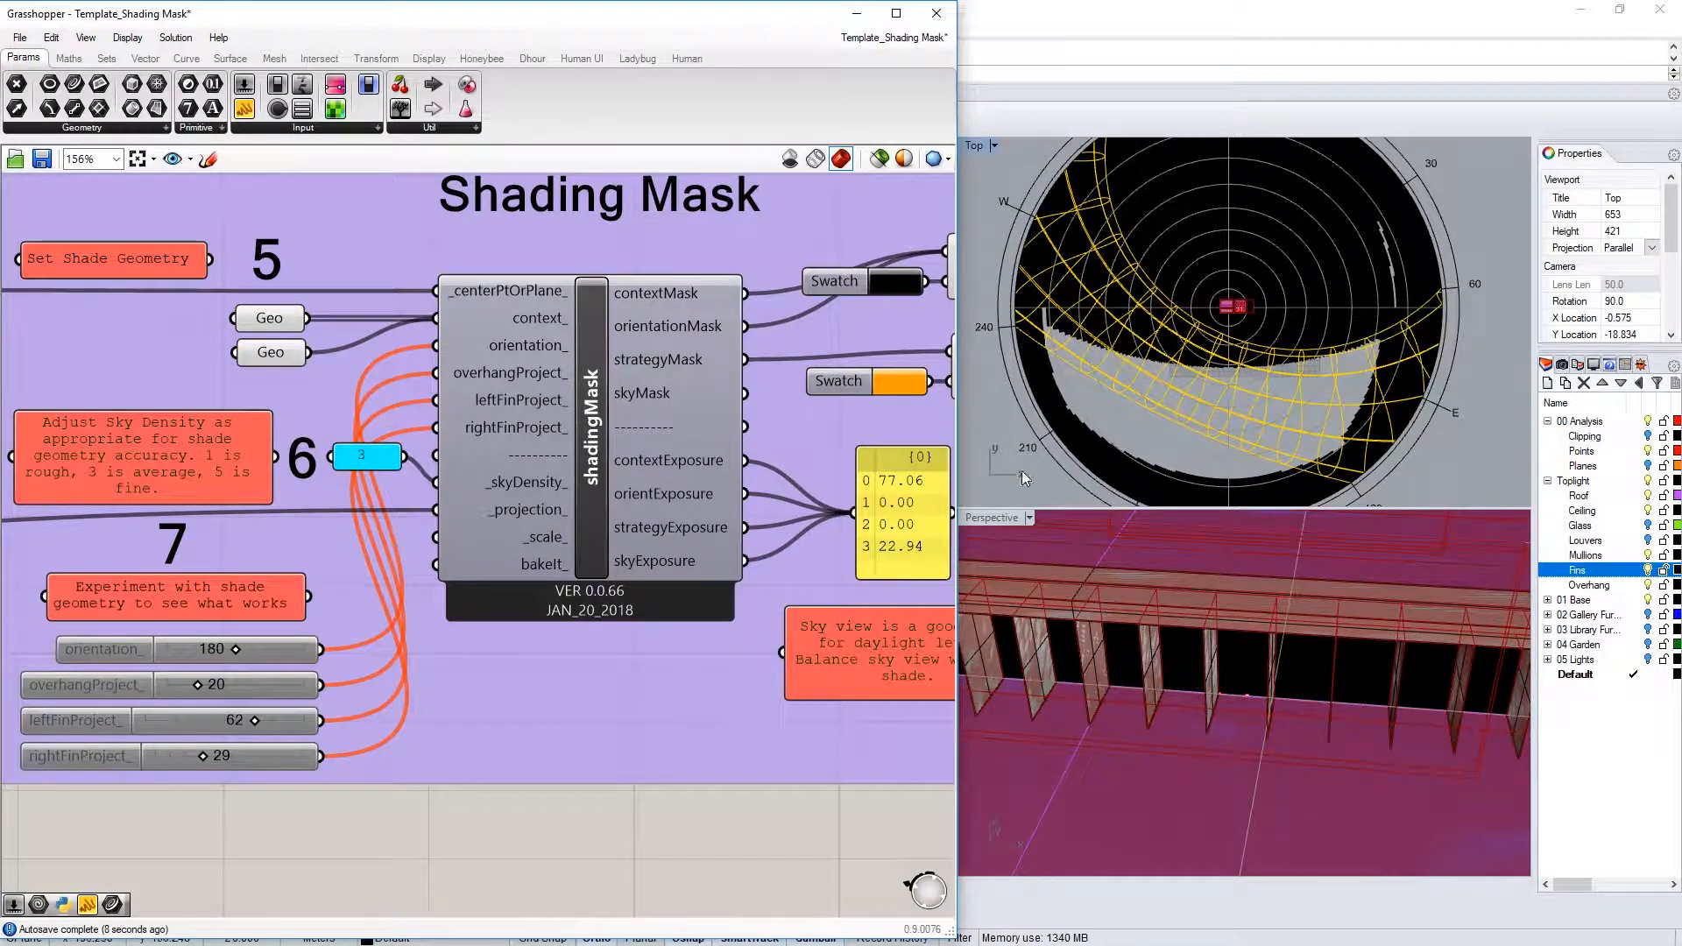
Try sky densities 1, .1 and 5, then set it back to 1
click(369, 464)
double_click(369, 464)
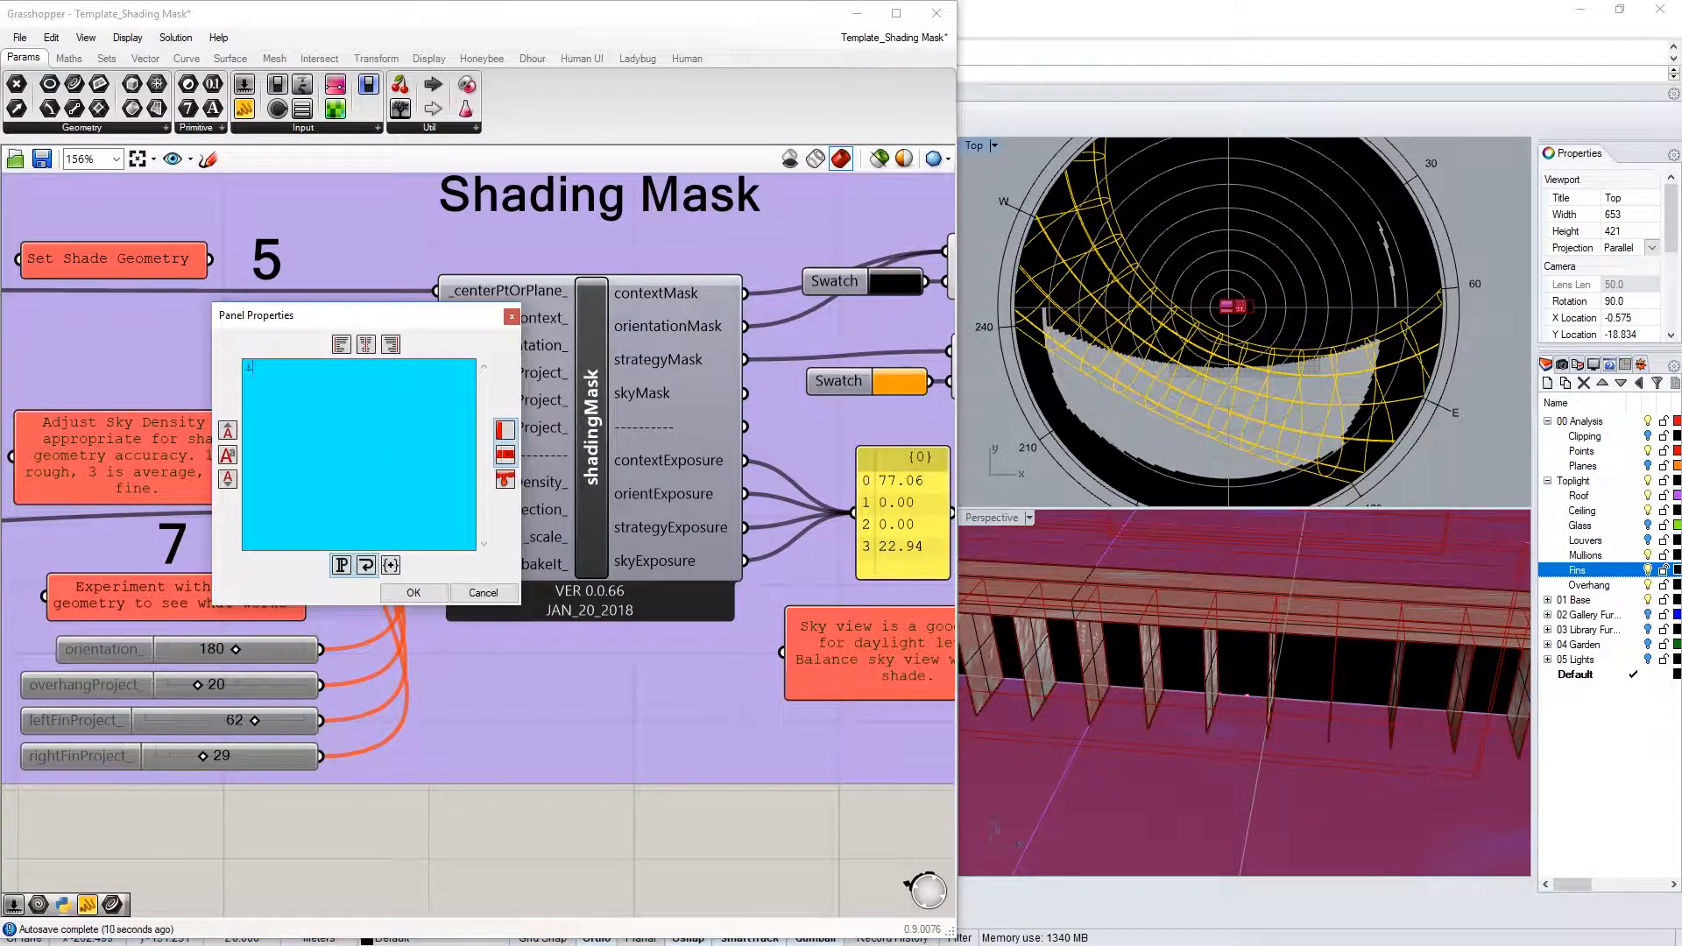
click(424, 587)
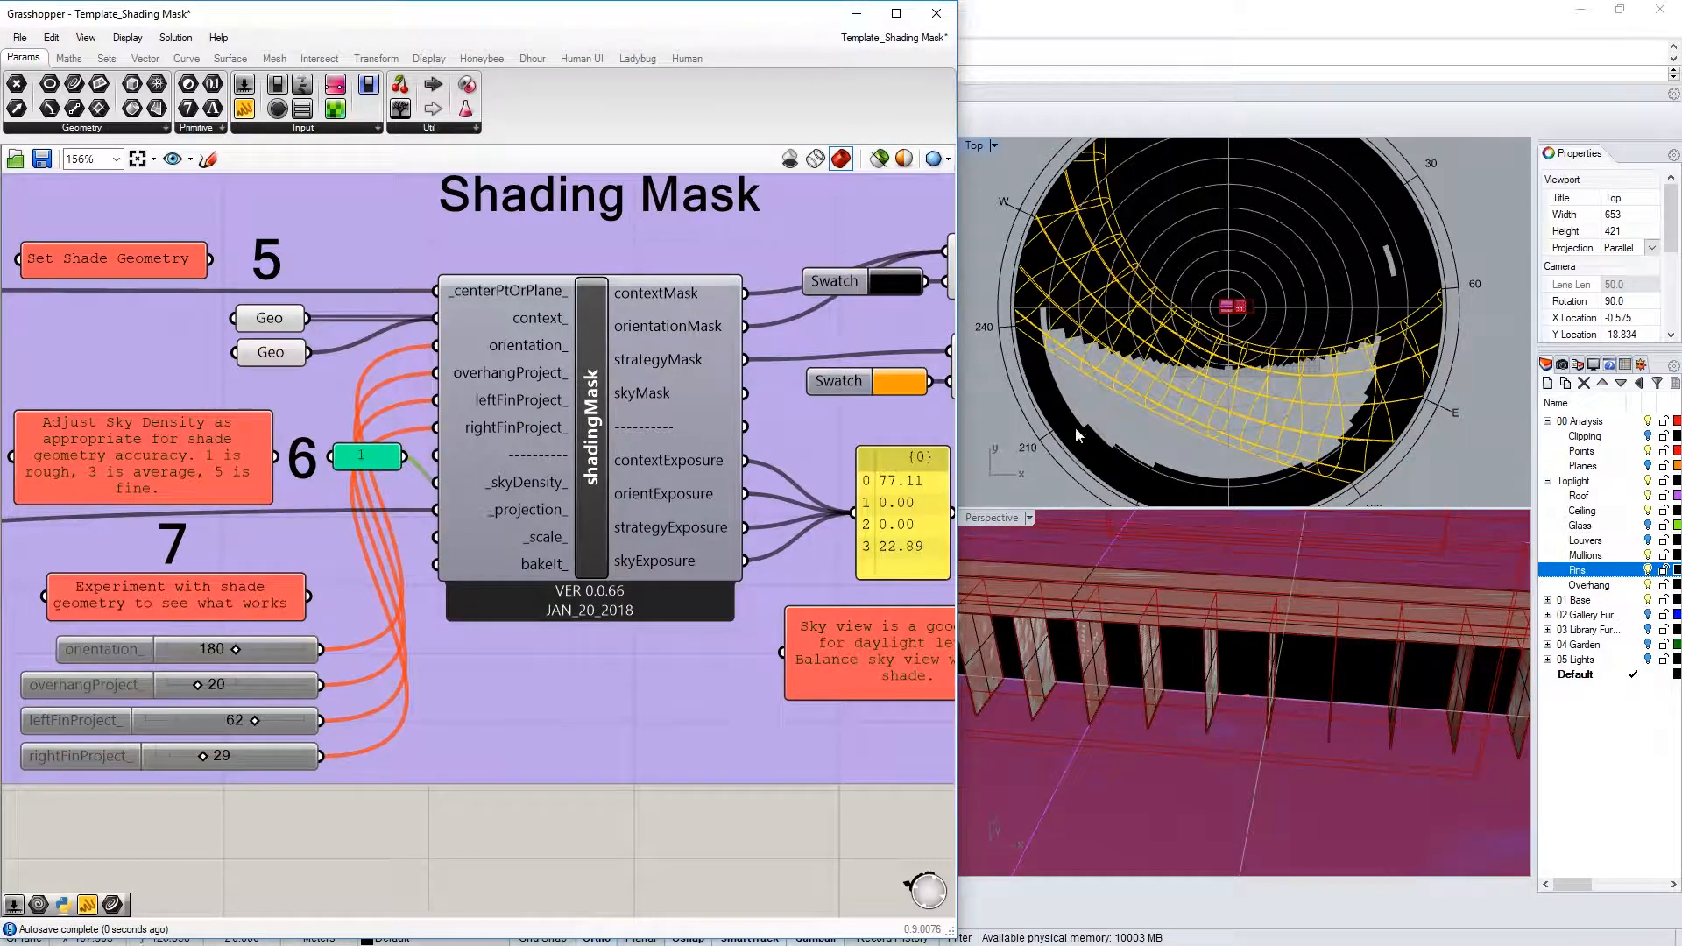
double_click(369, 458)
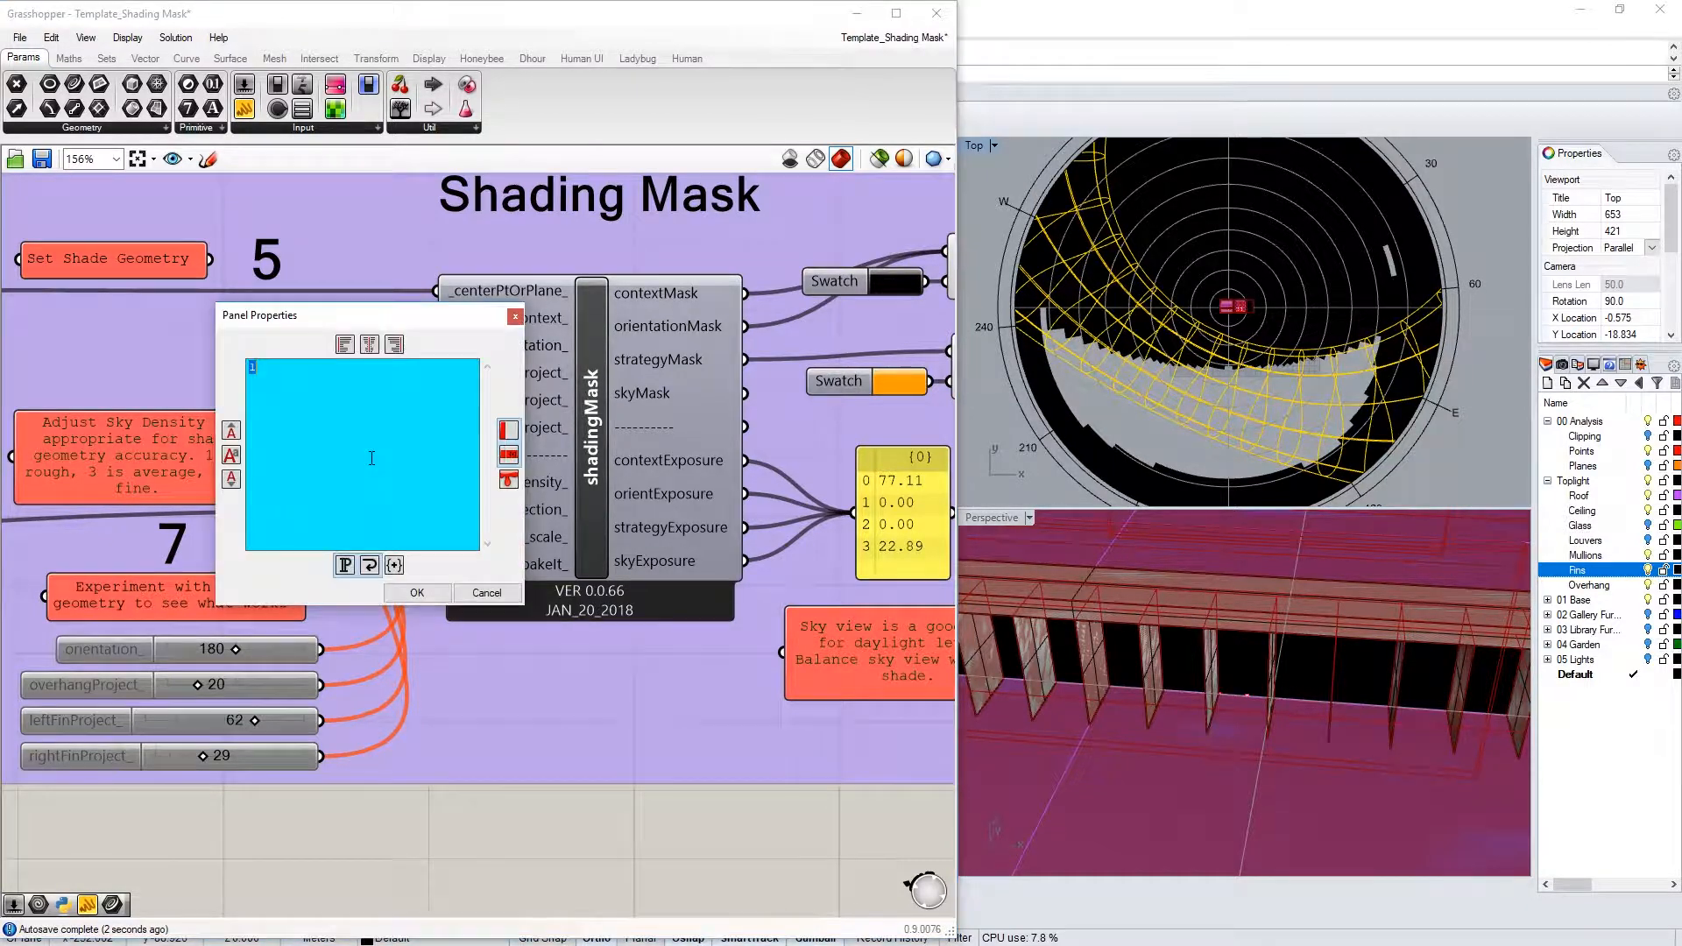
text(.1)
click(429, 594)
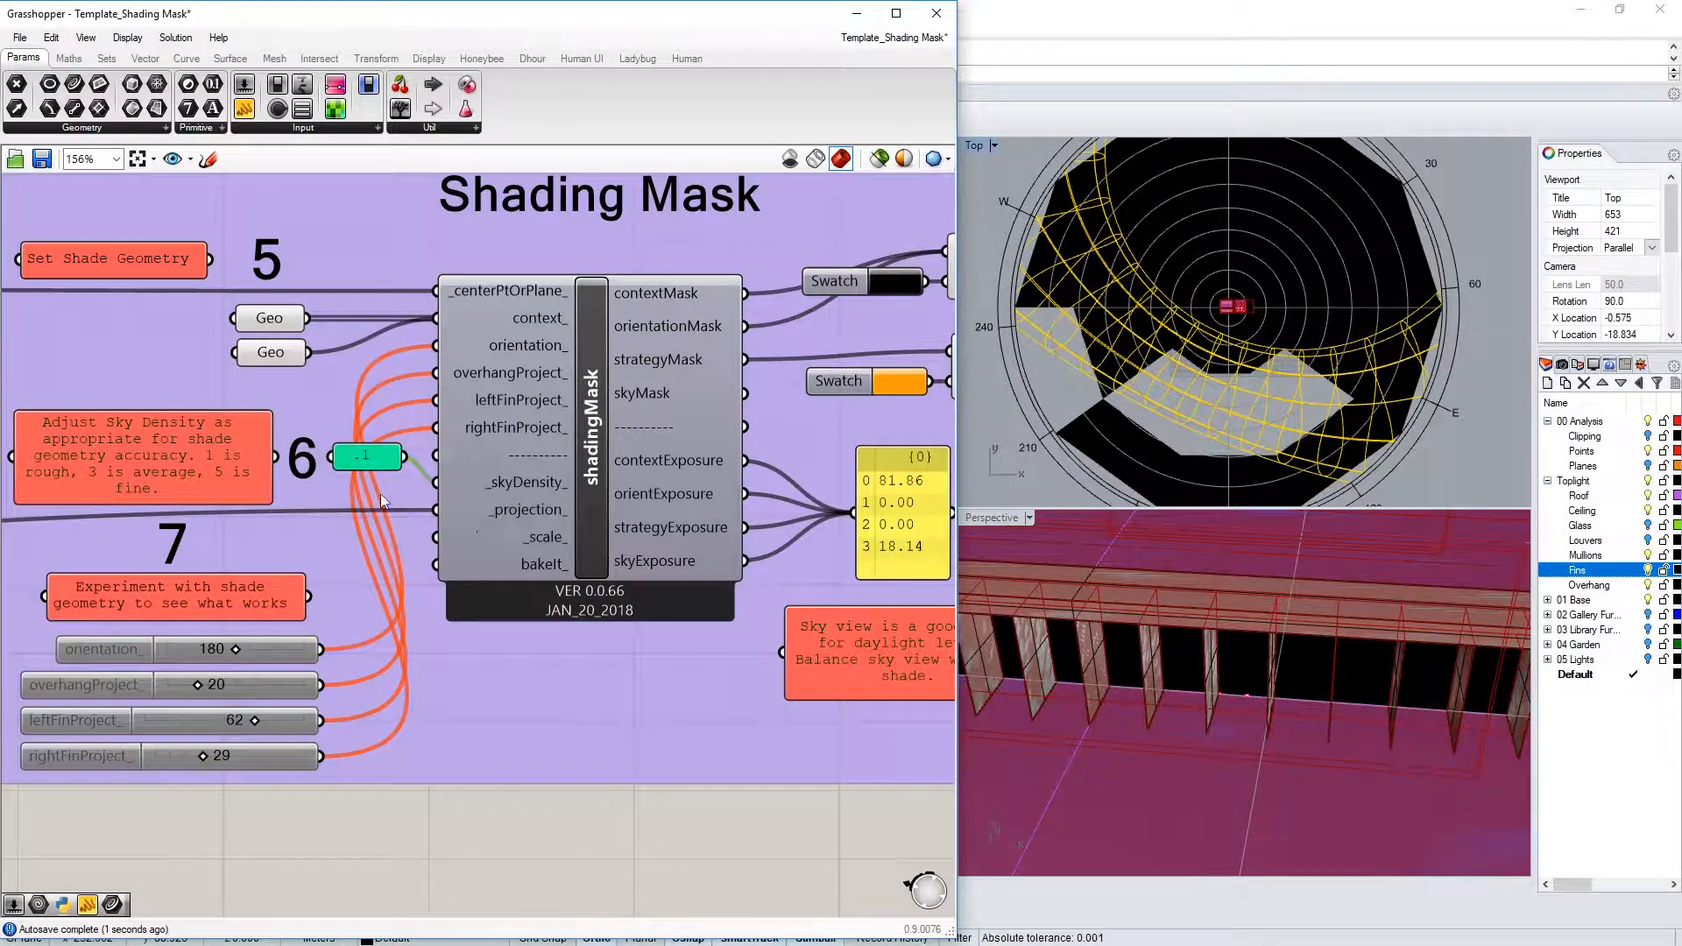
double_click(377, 456)
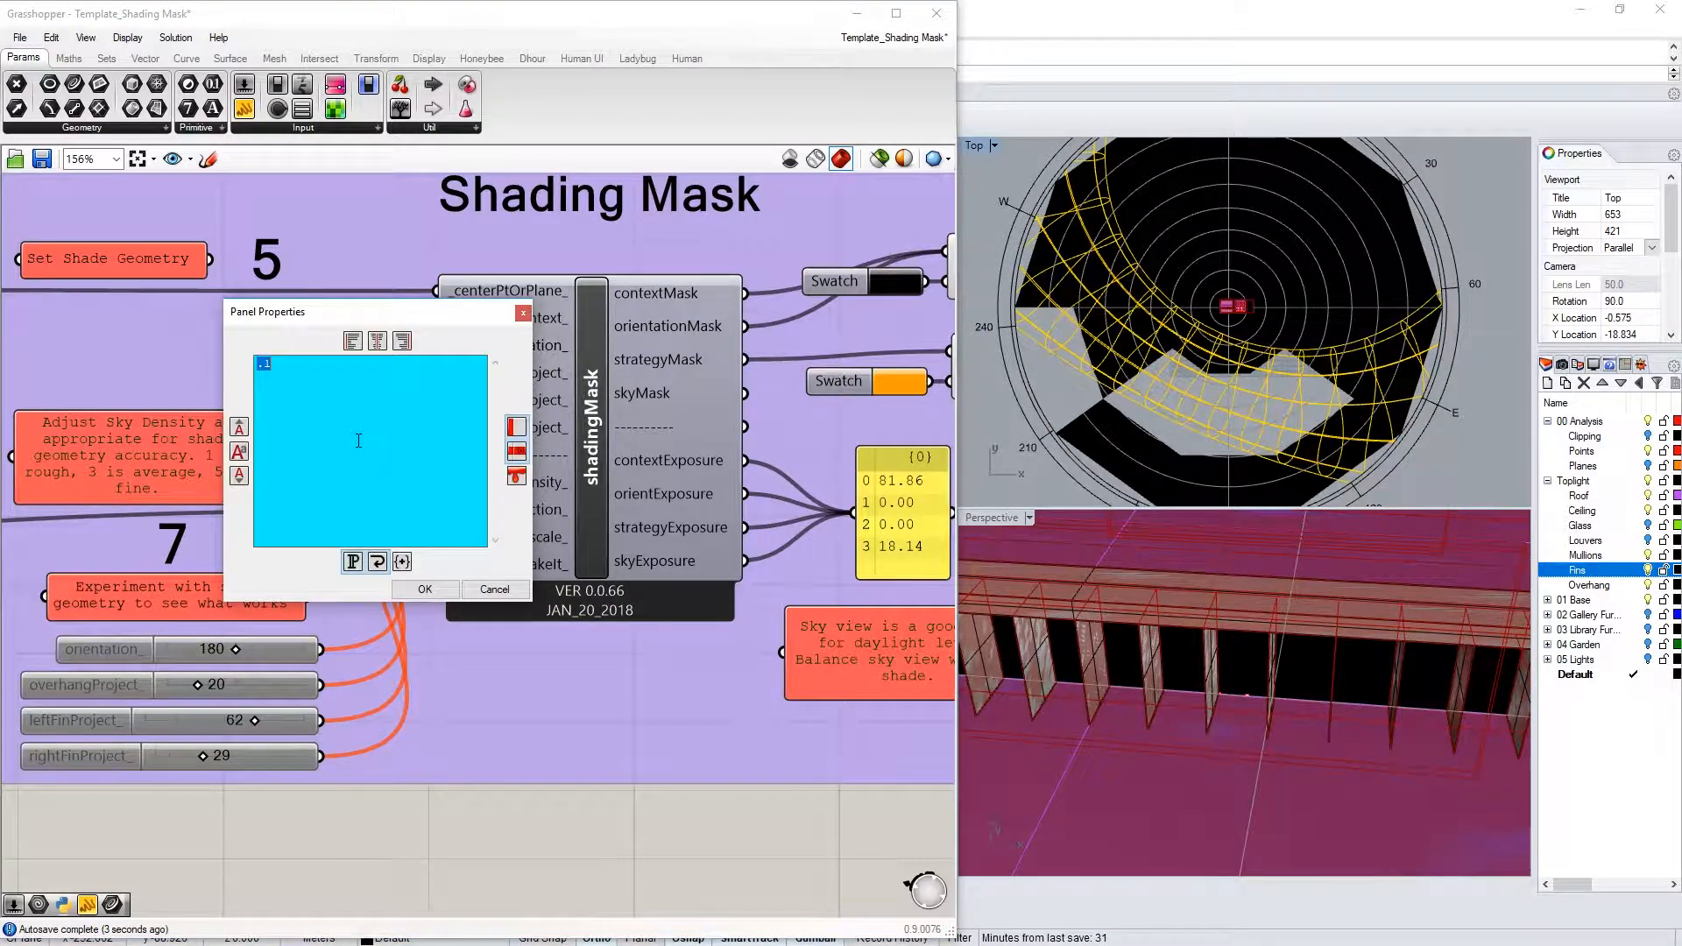
text(5)
click(420, 591)
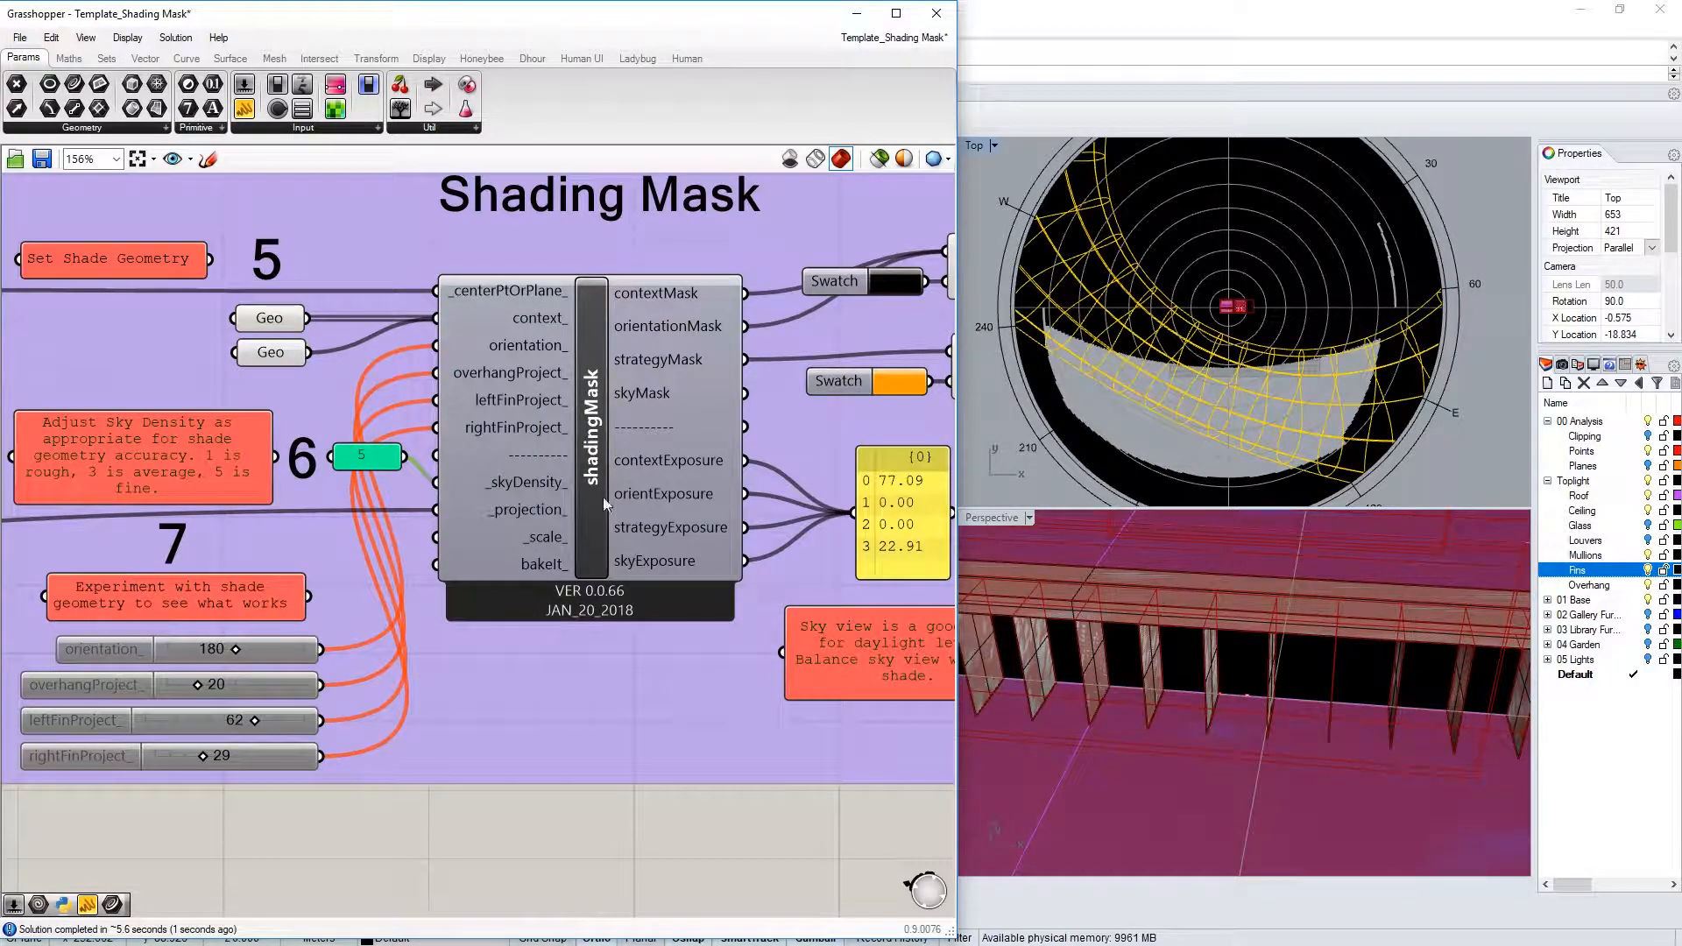
double_click(368, 462)
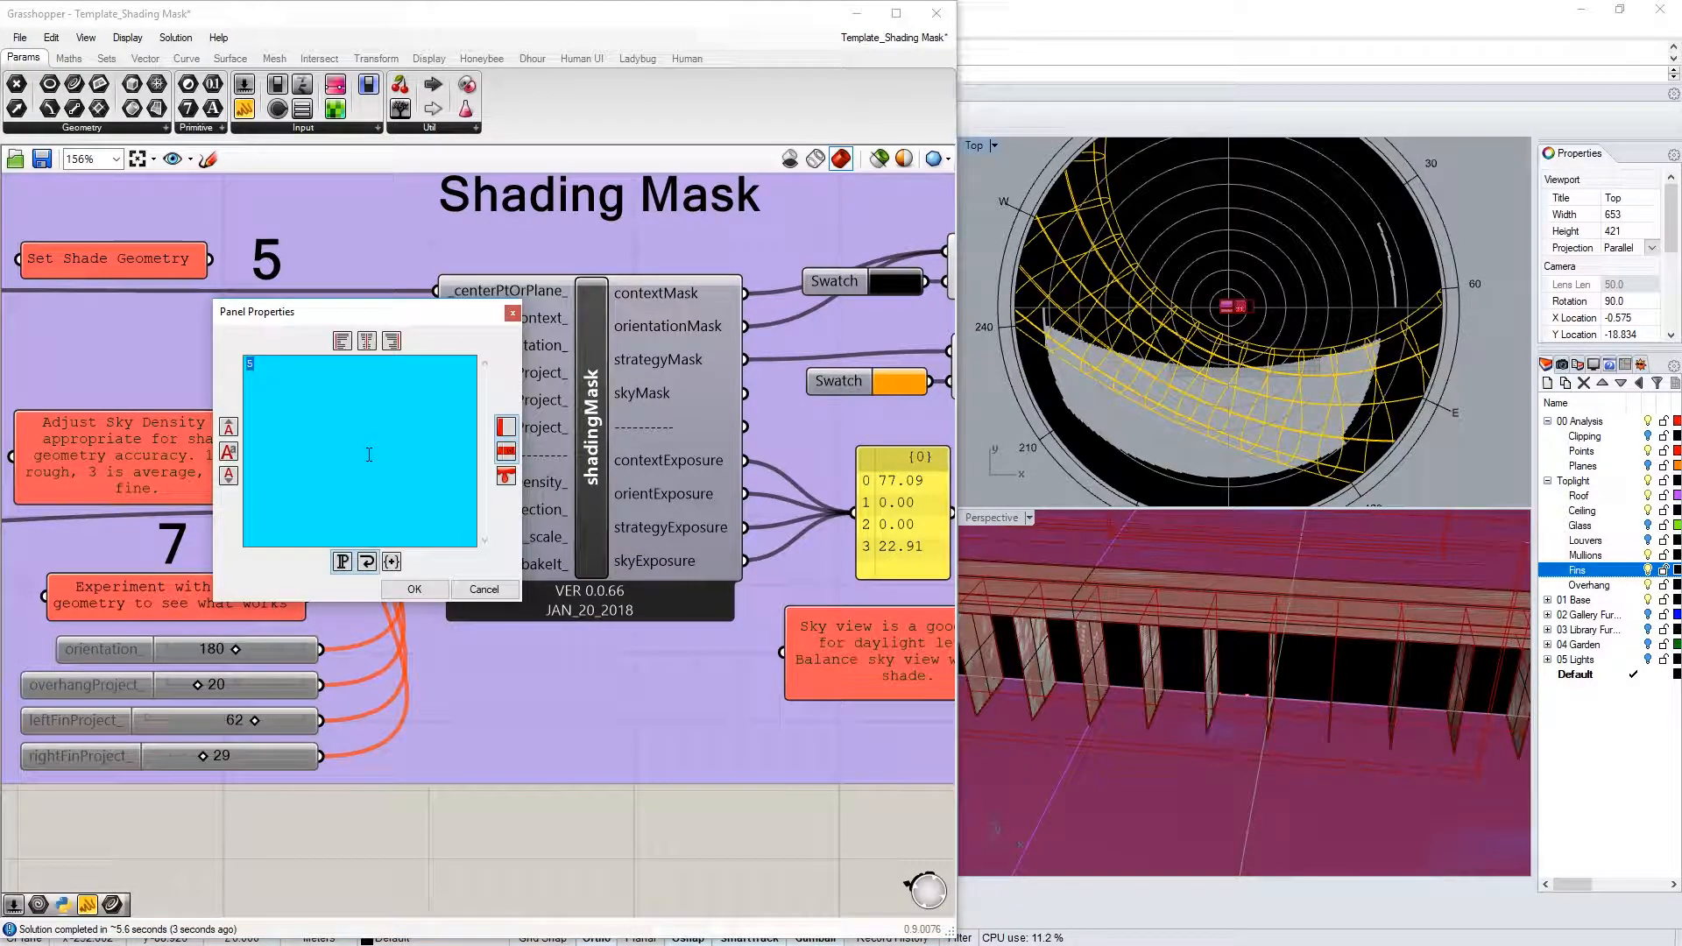
click(415, 582)
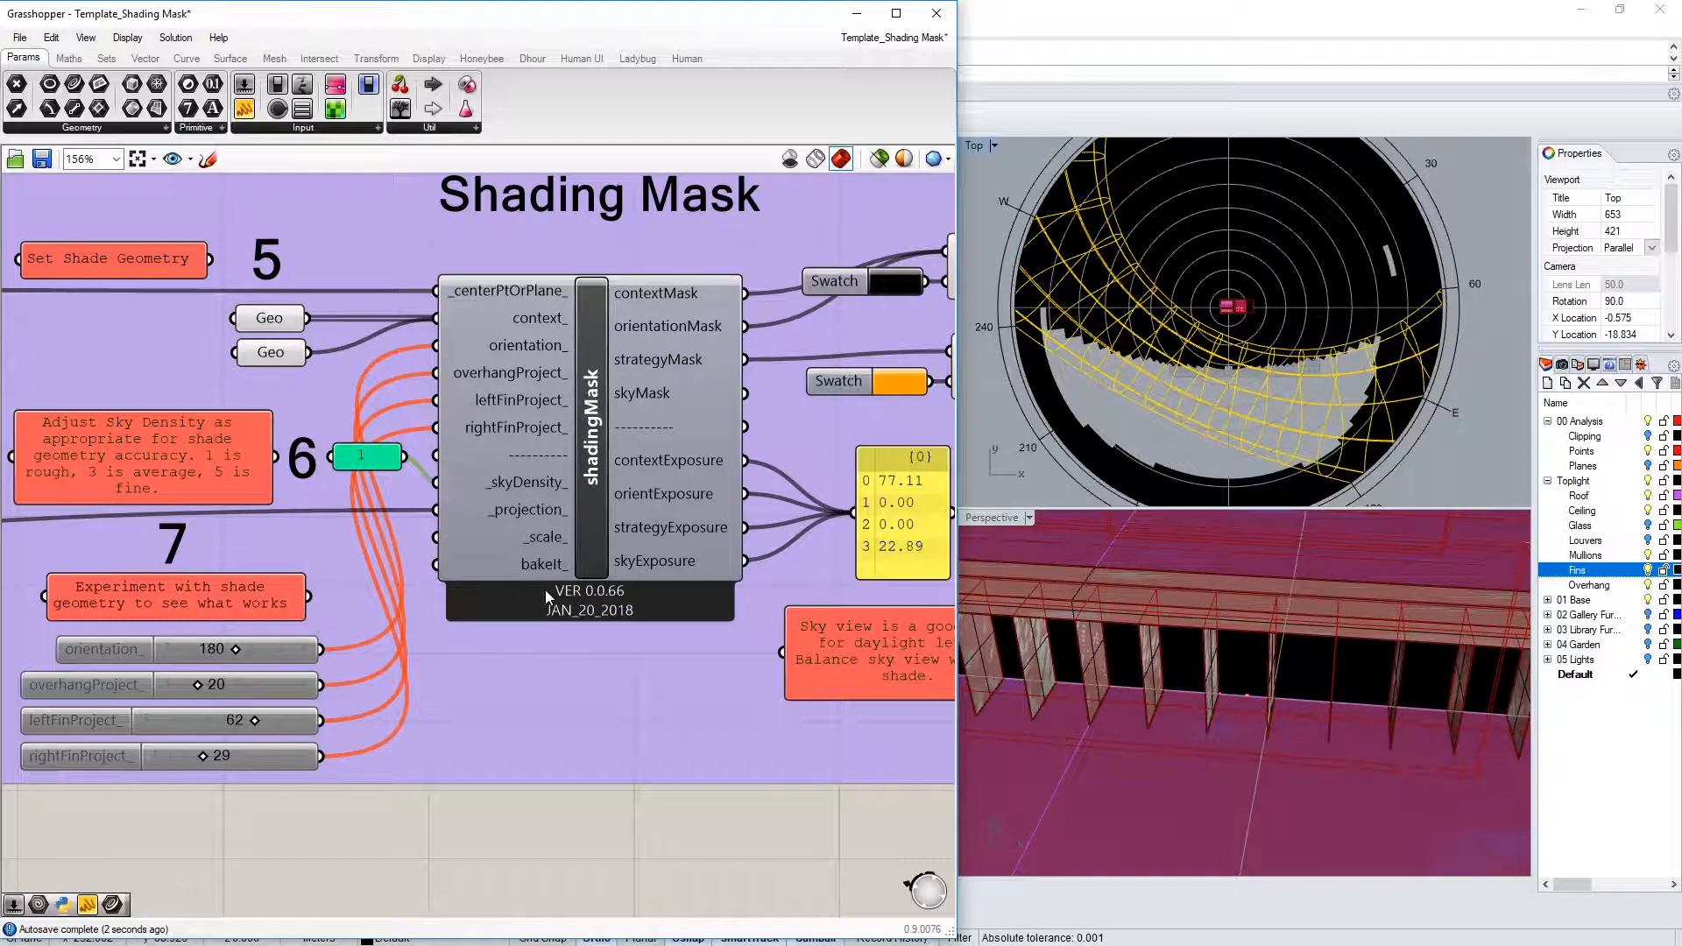
Wire the top fins Geo into the shadingMask context_ input
scroll(545, 590, down, 1)
click(469, 645)
right_drag(498, 521, 393, 571)
shift+drag(290, 255, 353, 422)
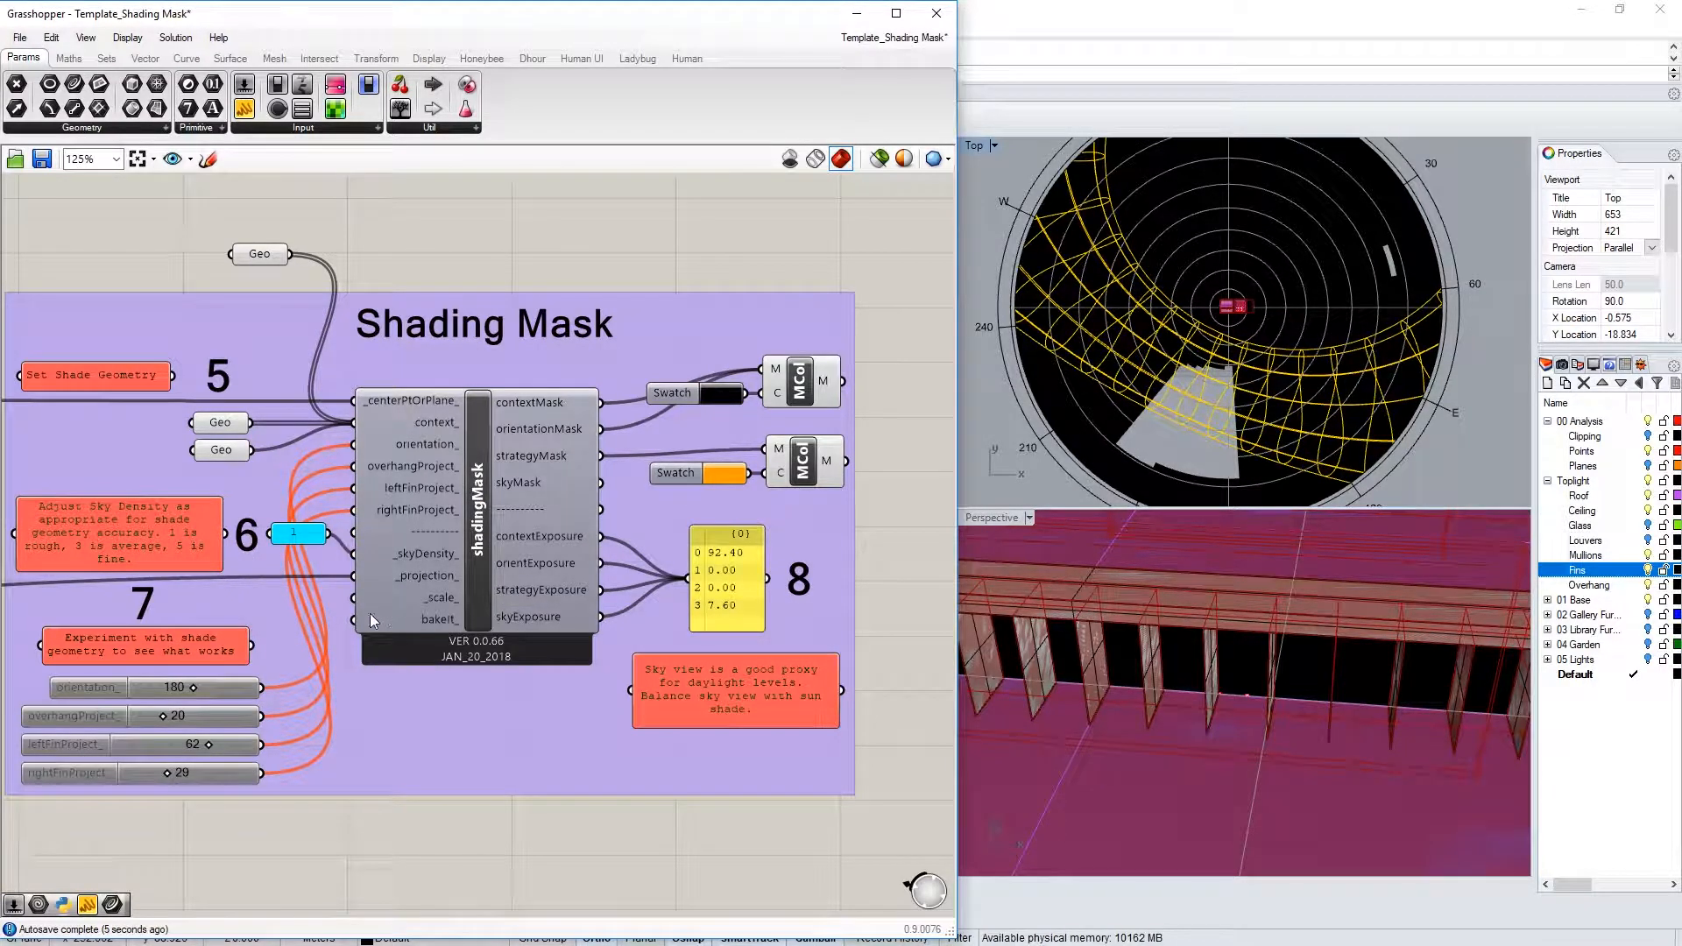
mouse_move(363, 633)
scroll(860, 582, up, 1)
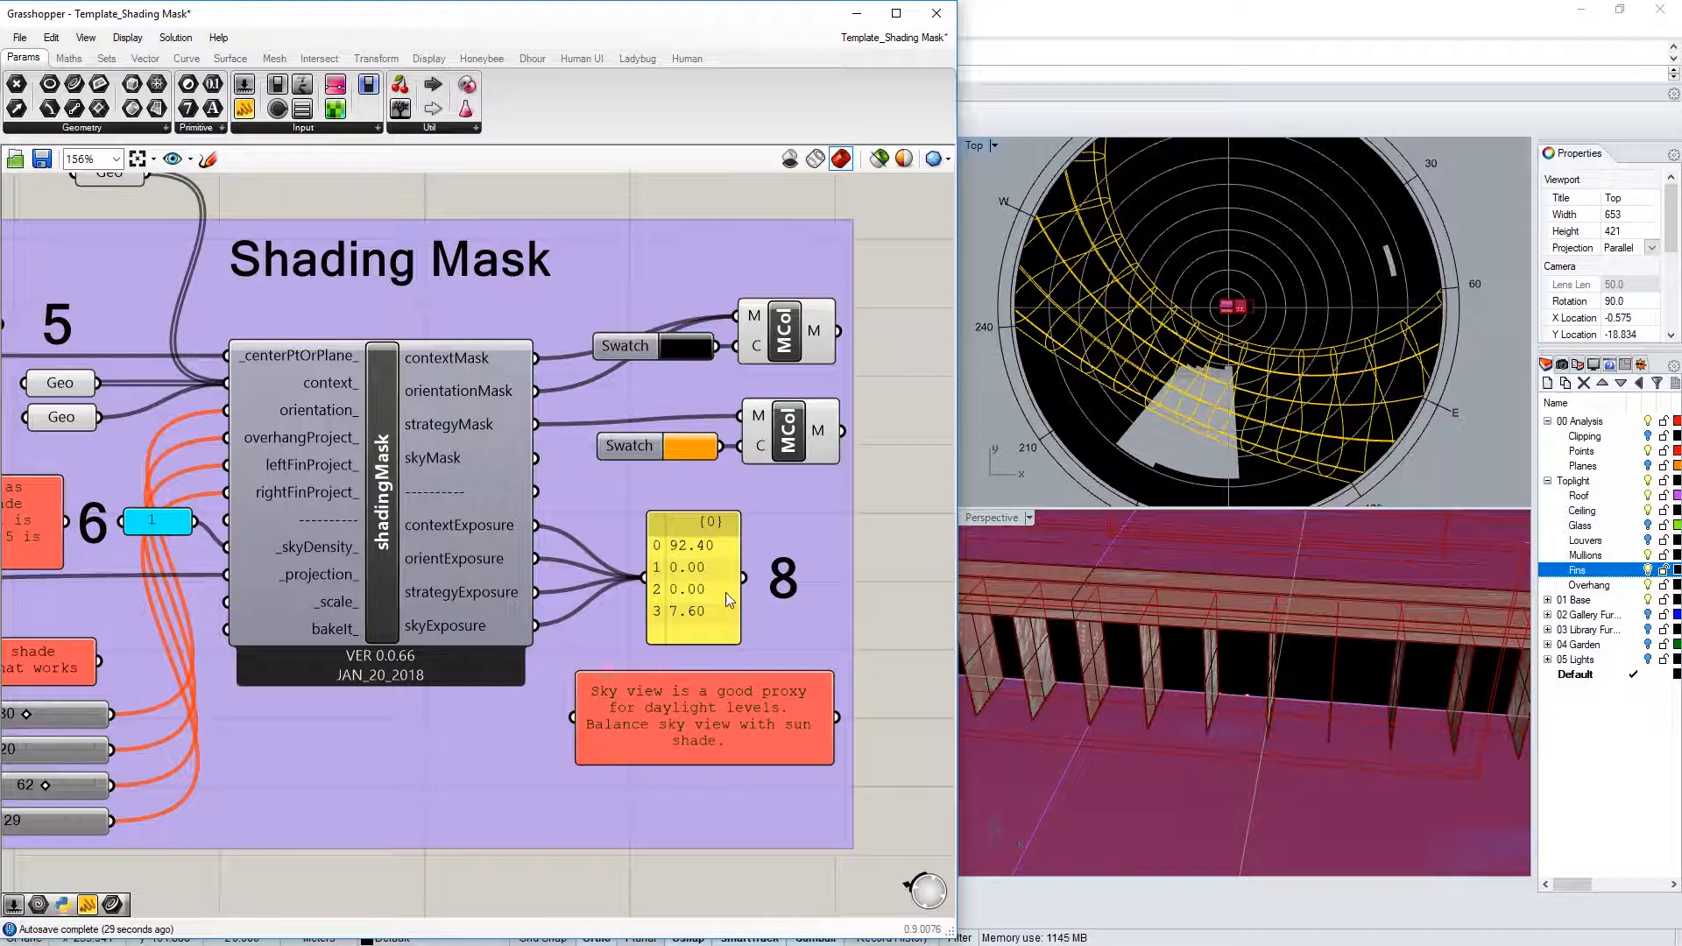
scroll(709, 582, down, 2)
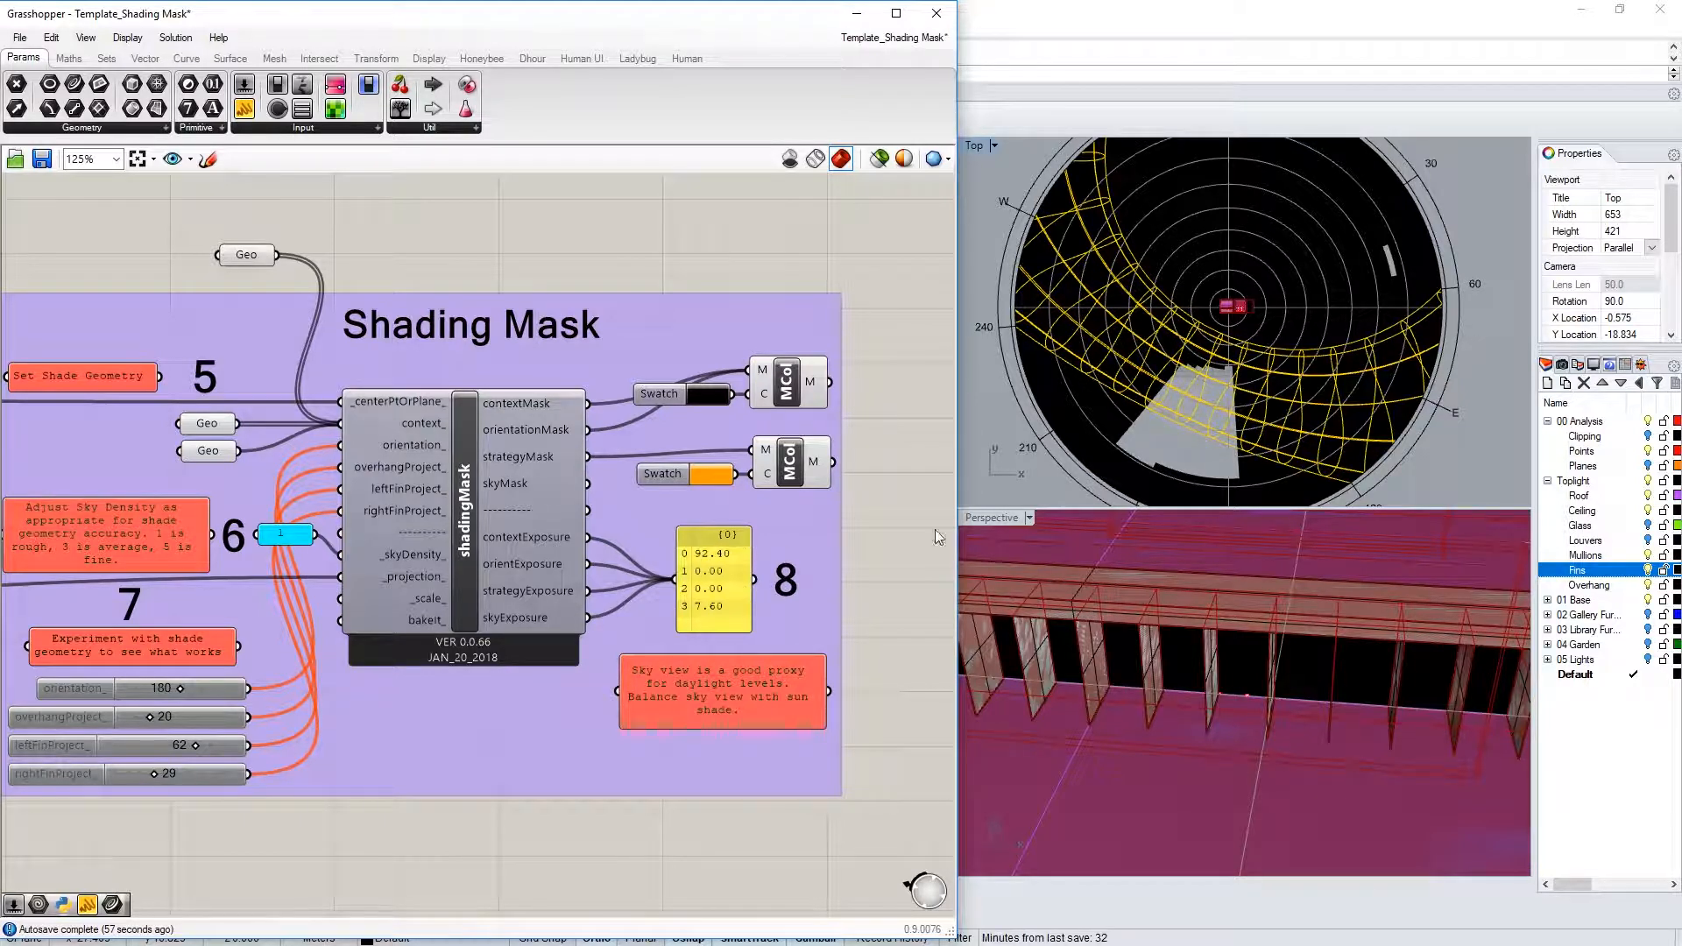
Drag the overhang projection slider through 56 and 27 to settle at 40
scroll(1125, 464, down, 3)
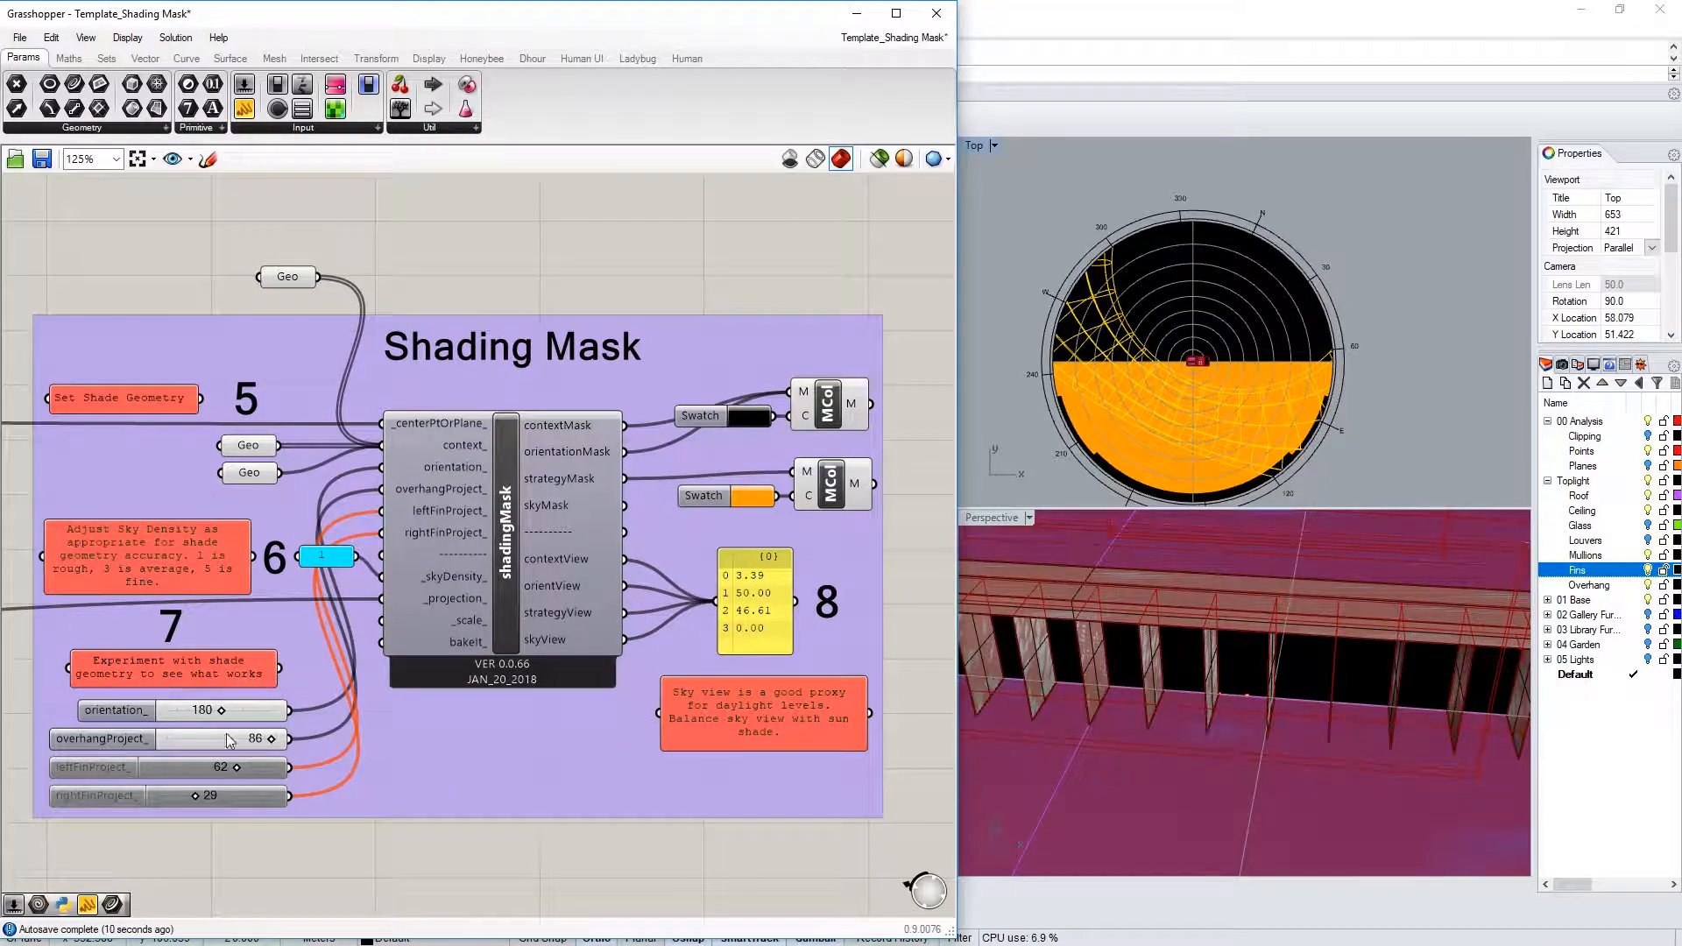
scroll(807, 609, up, 1)
scroll(760, 637, down, 1)
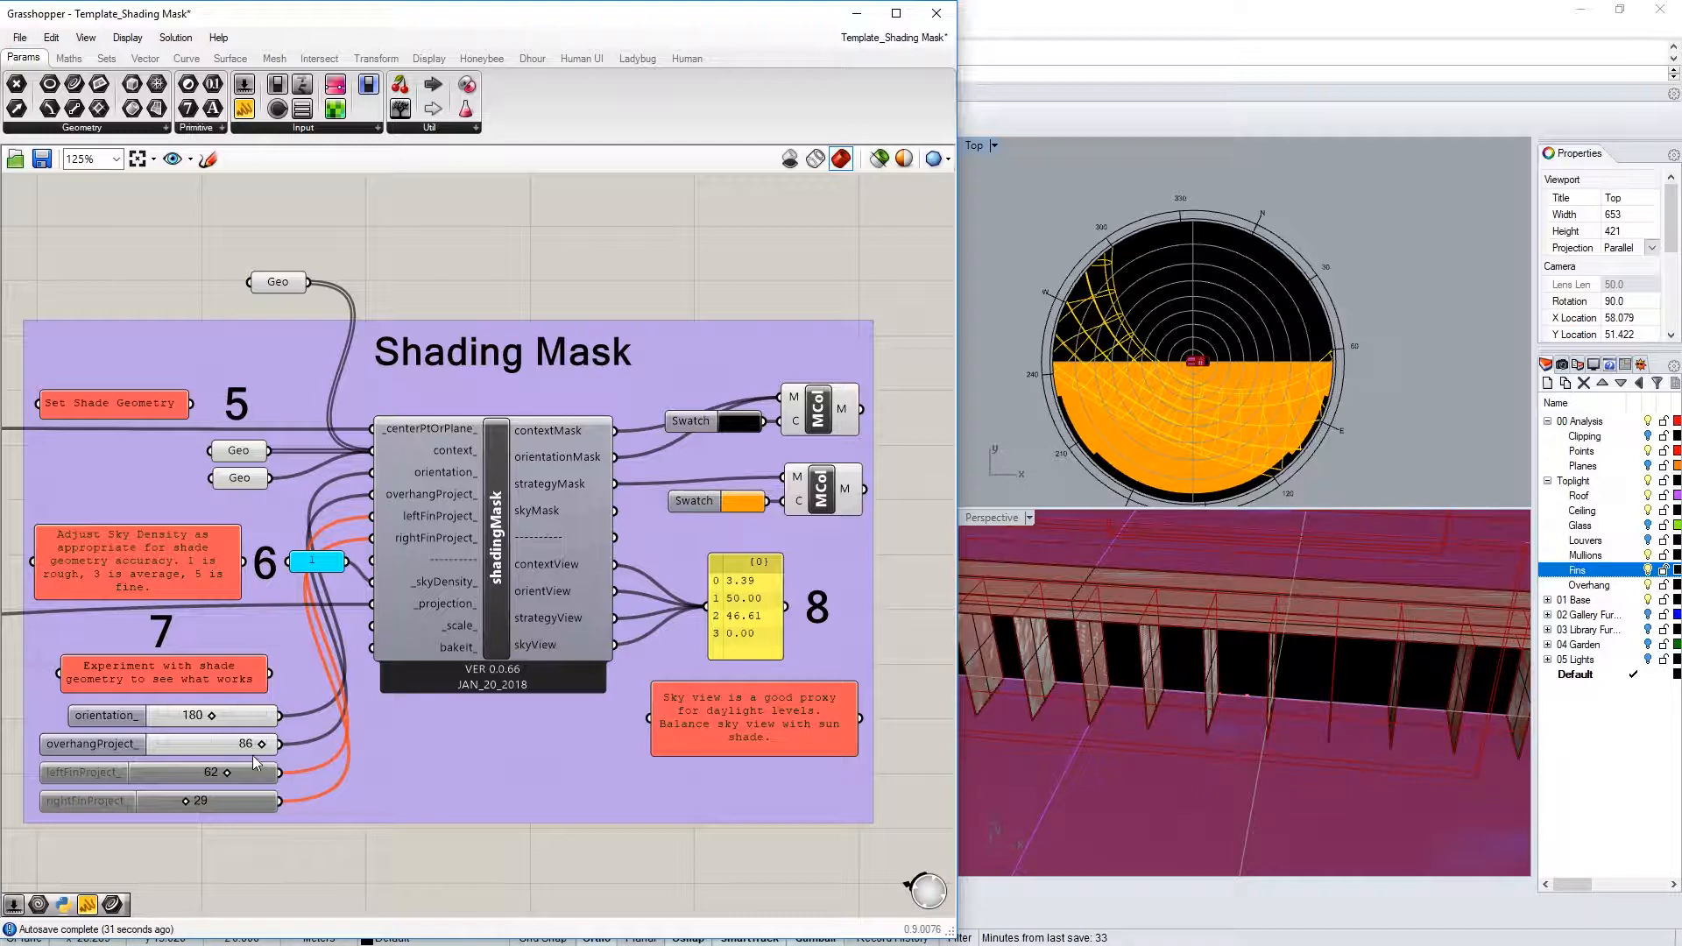
drag(261, 744, 186, 751)
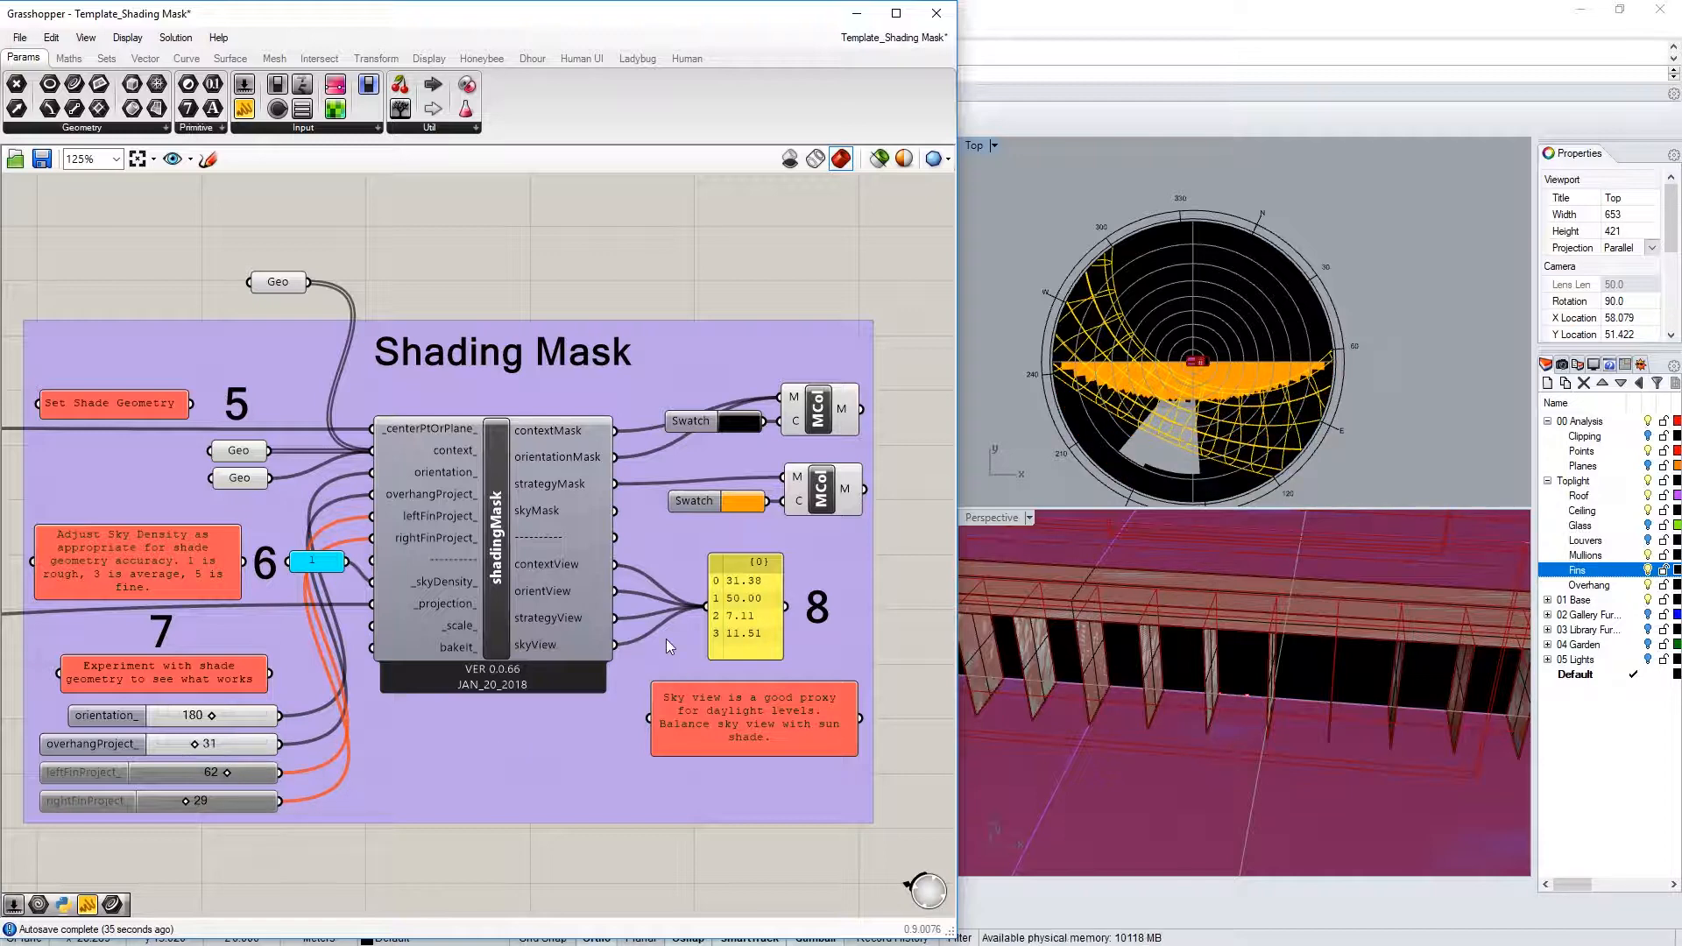
mouse_move(202, 743)
mouse_down()
mouse_move(175, 751)
mouse_move(209, 760)
mouse_up()
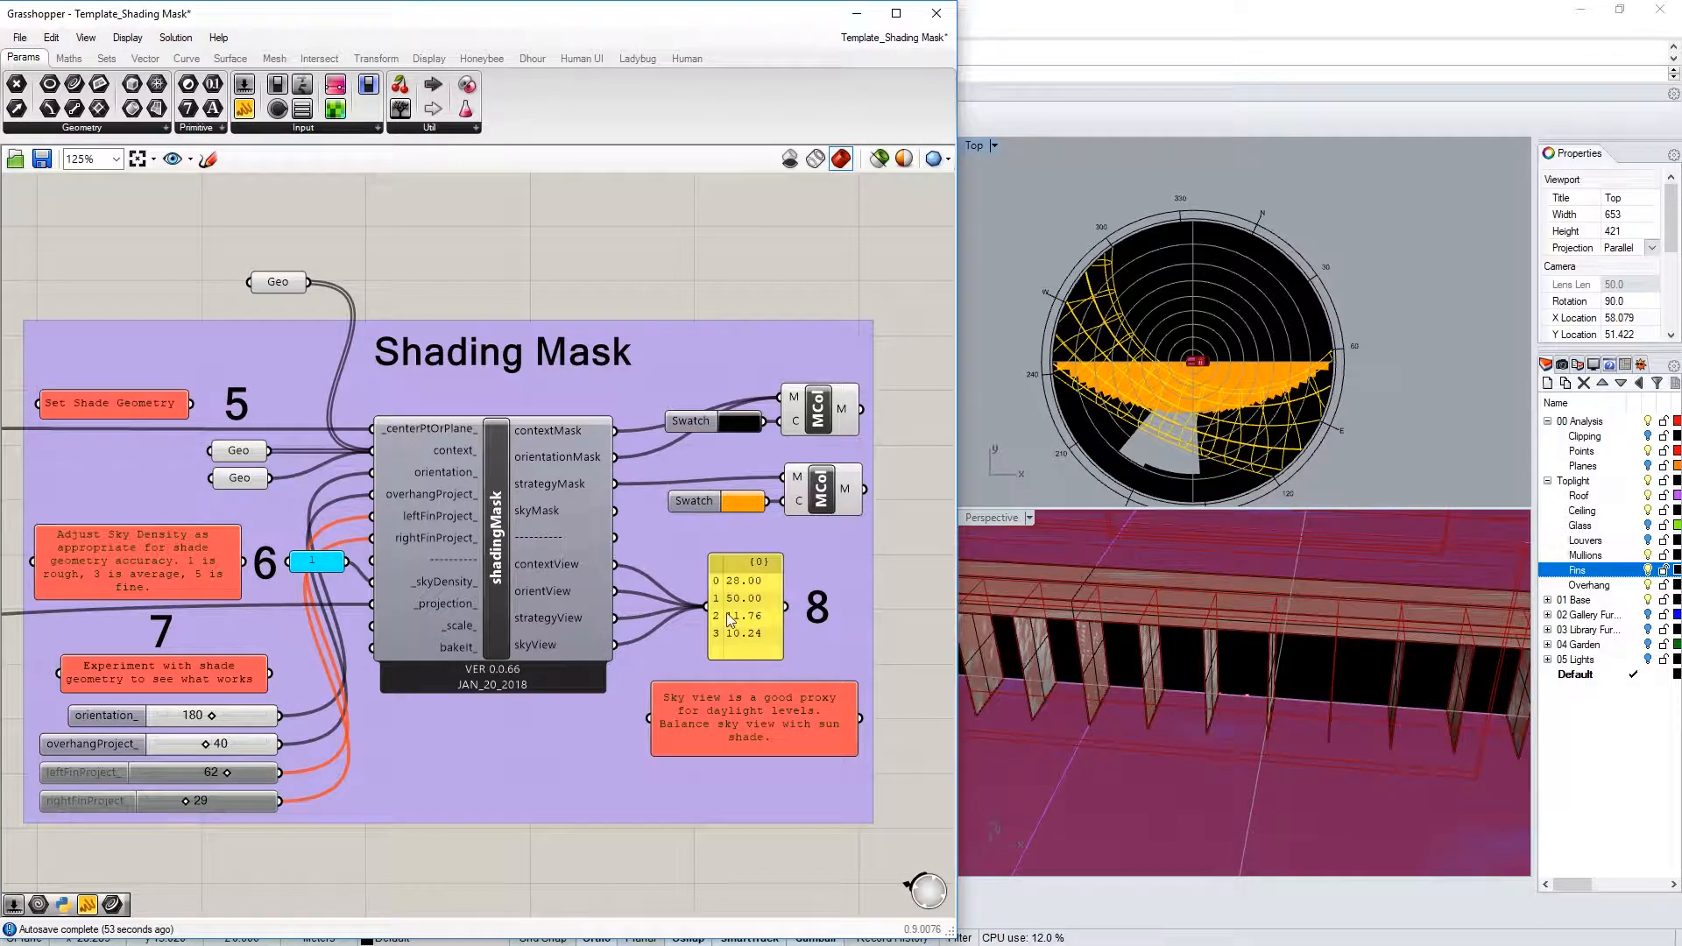